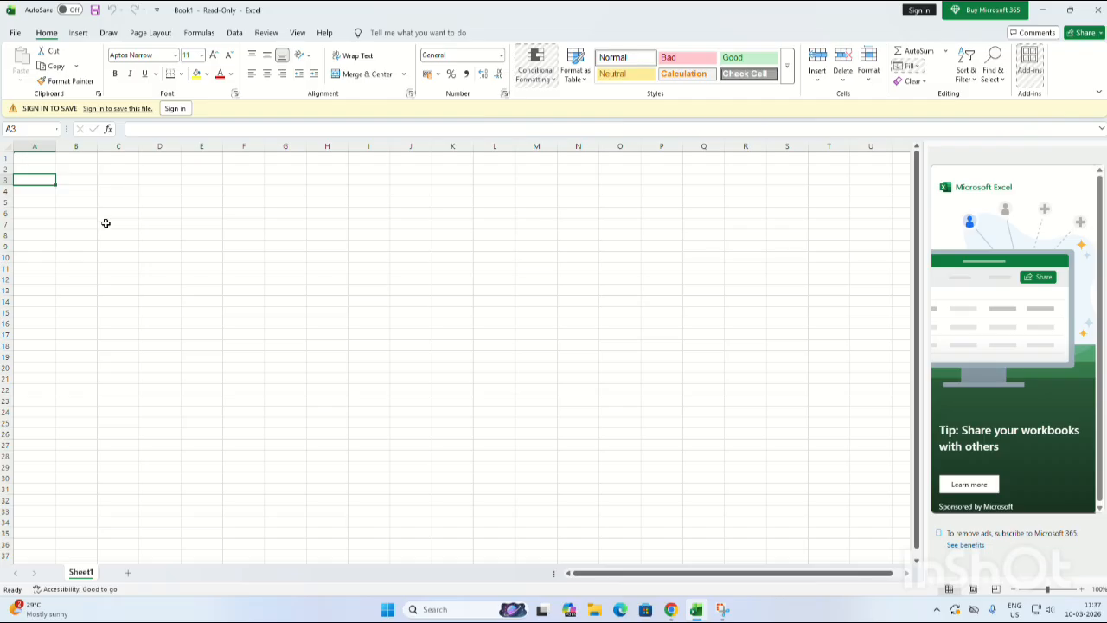
- Add six new blank worksheets after Sheet1 in the workbook
drag(106, 224, 424, 421)
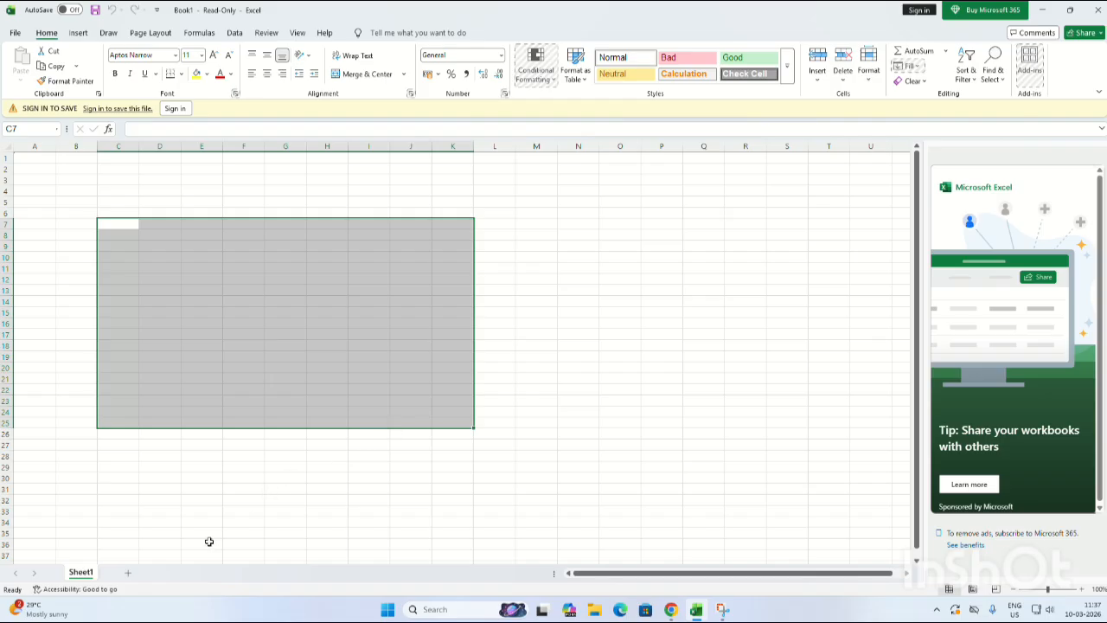
click(128, 575)
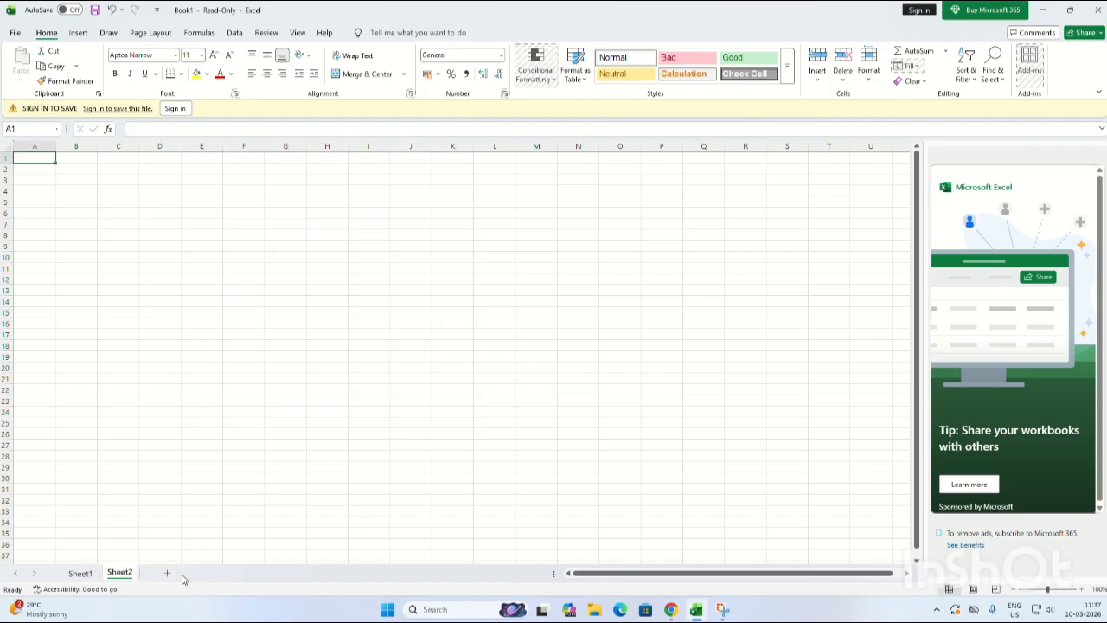
click(167, 575)
click(207, 575)
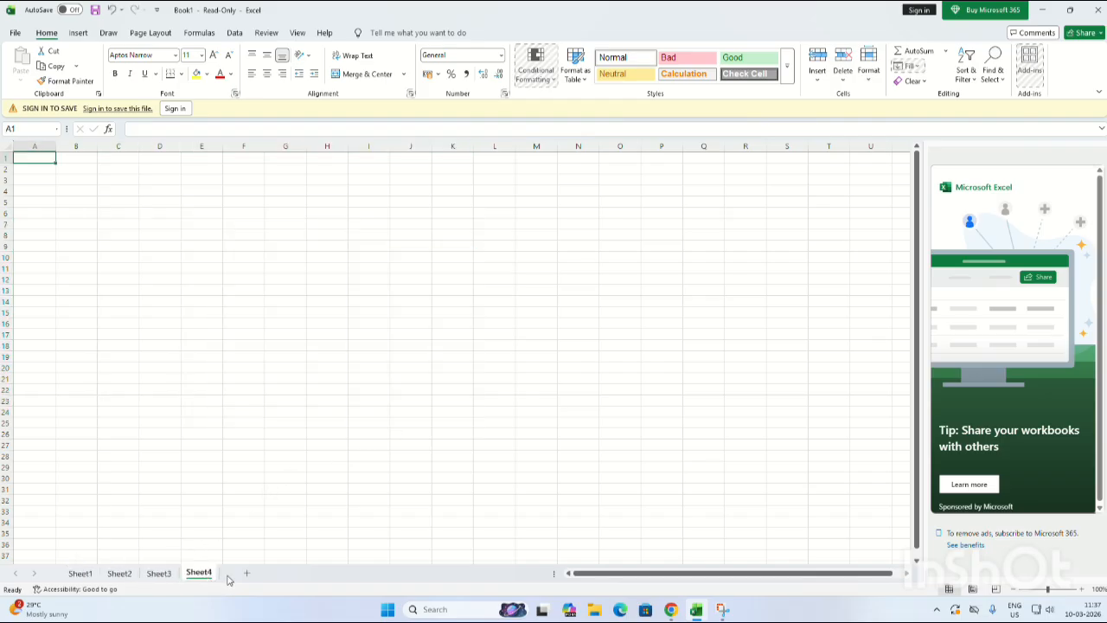
click(245, 574)
click(287, 573)
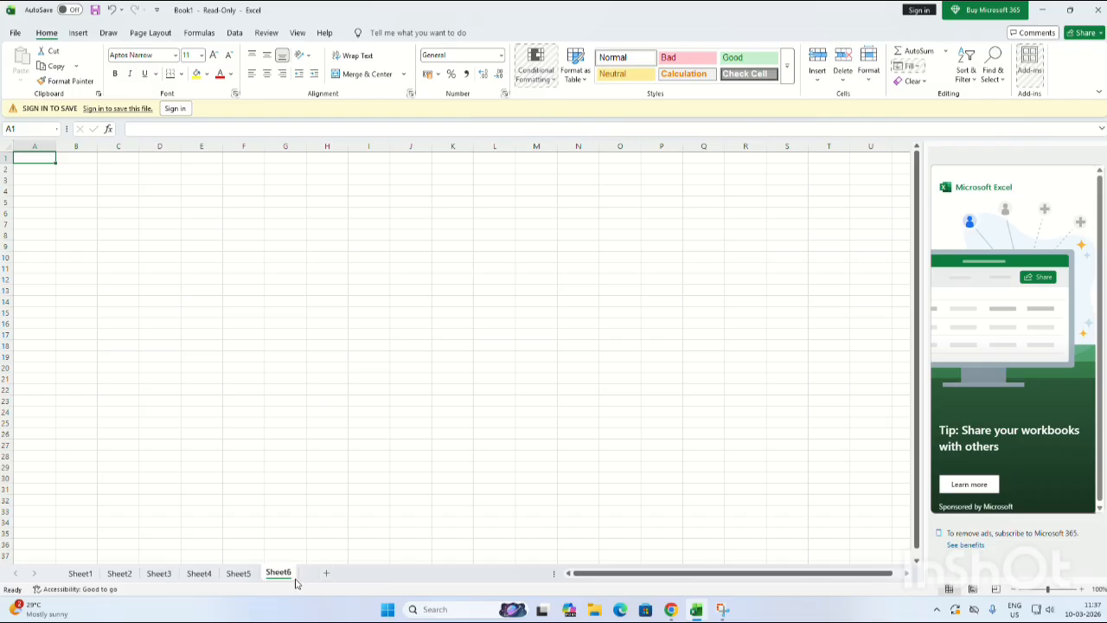
click(327, 574)
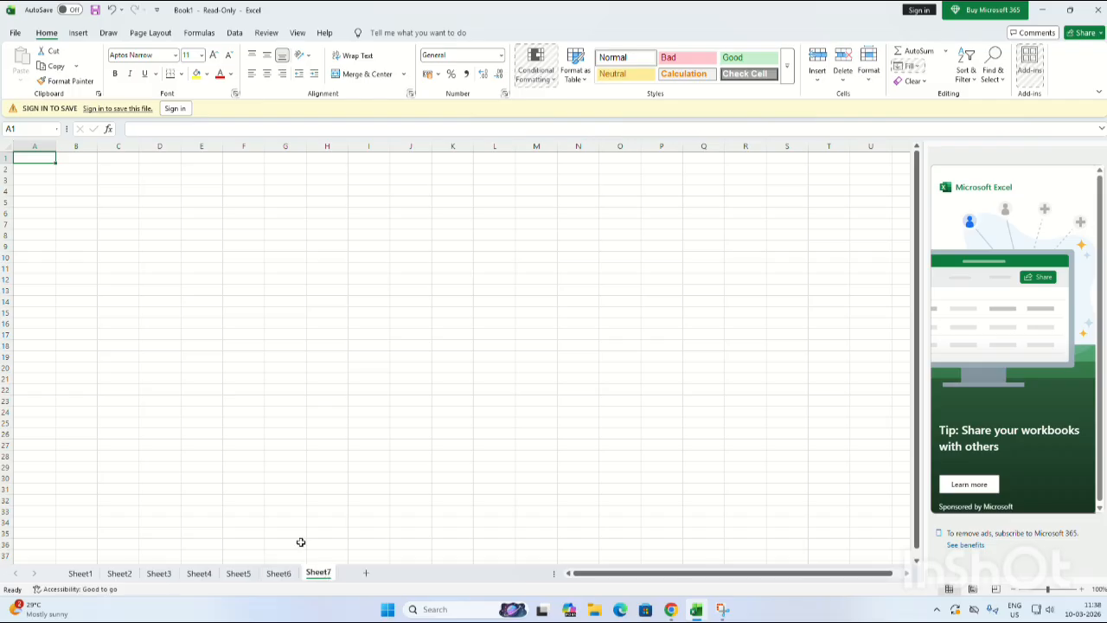
- Select the range E9:O24, the whole of row 15, column G, and columns A to E one after another
drag(182, 243, 605, 413)
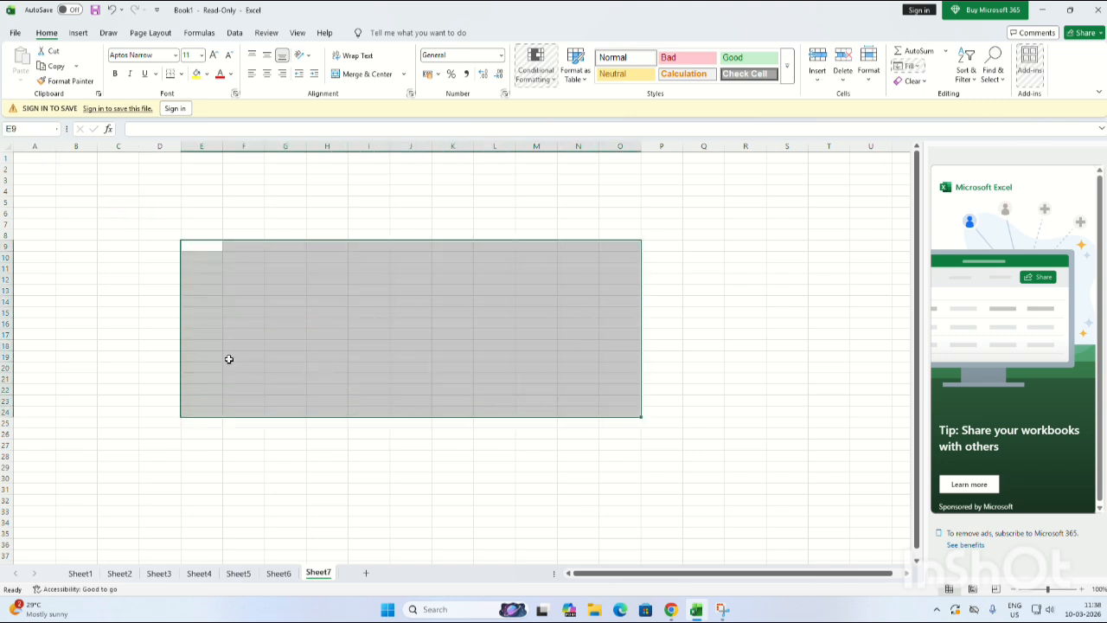
click(263, 347)
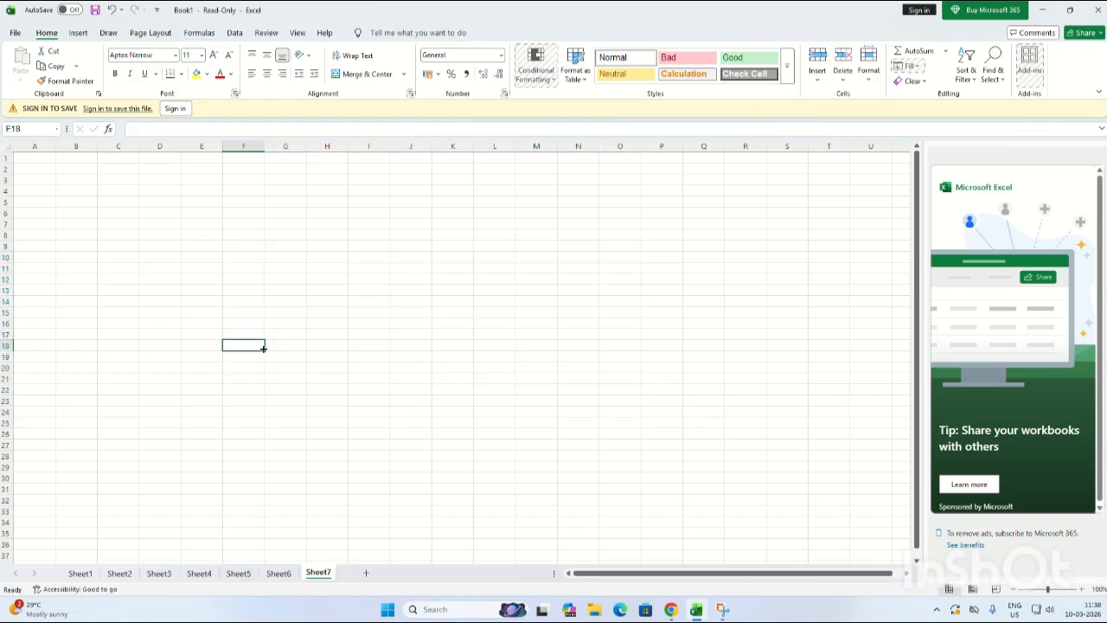
click(6, 312)
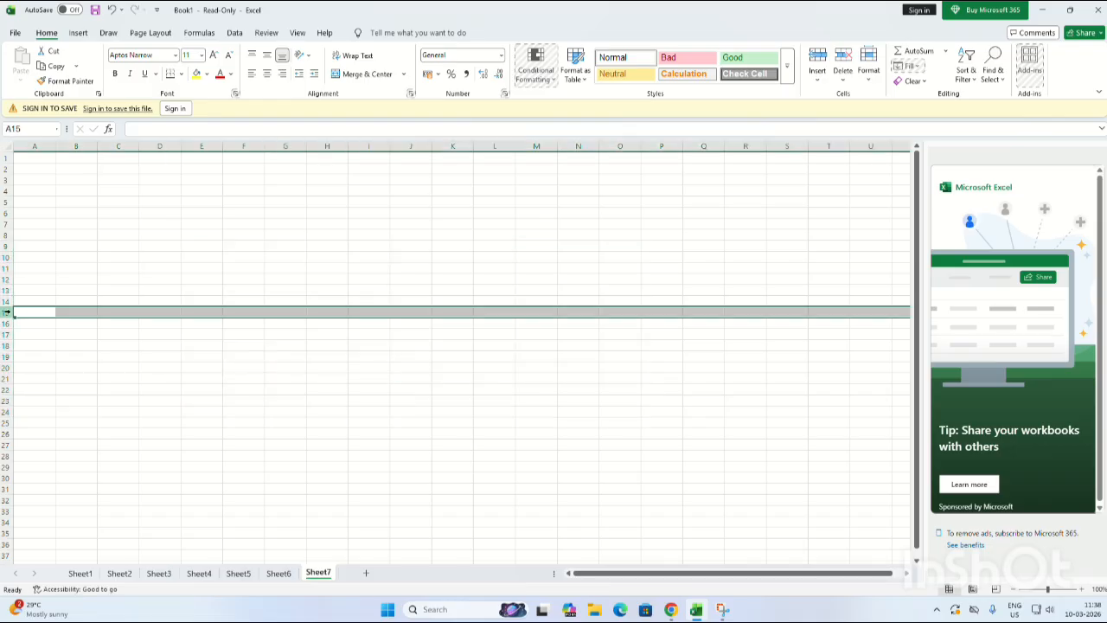
click(268, 145)
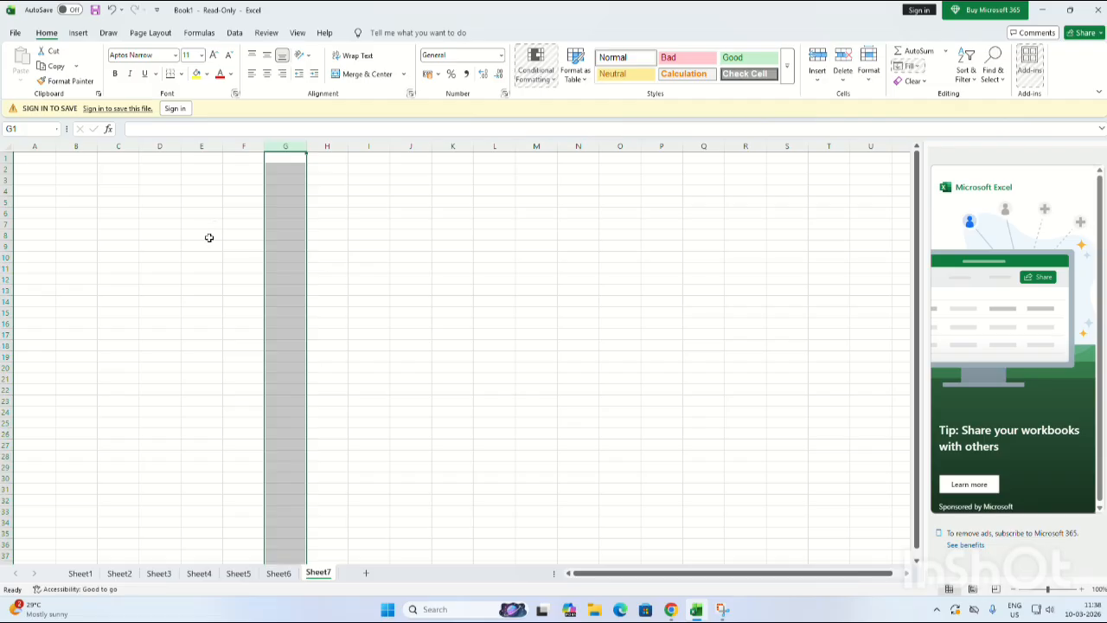
click(261, 238)
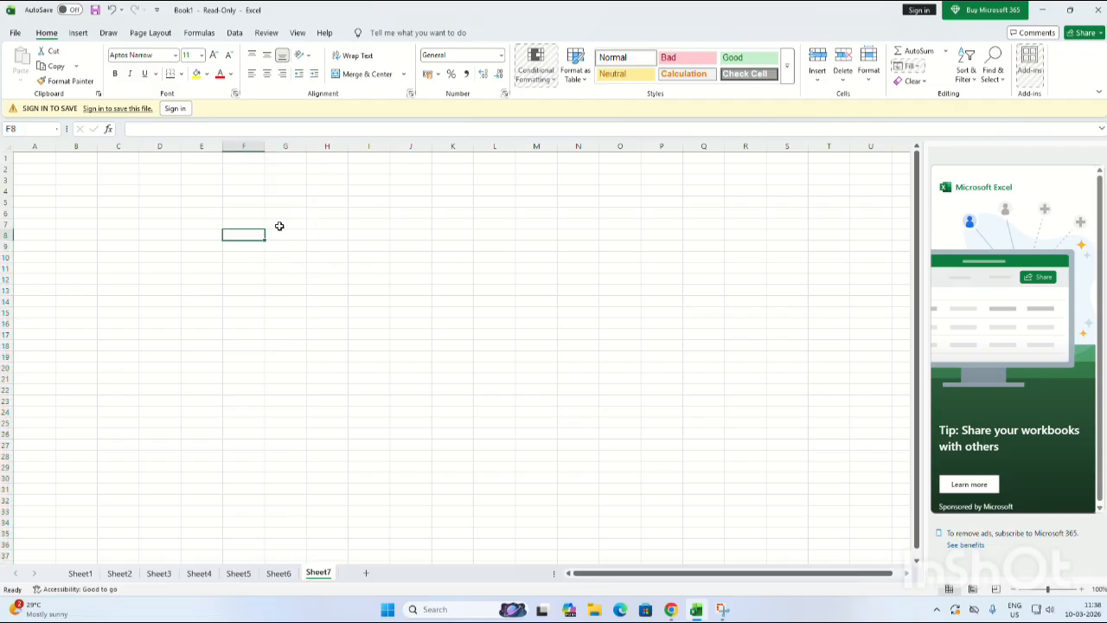
click(249, 217)
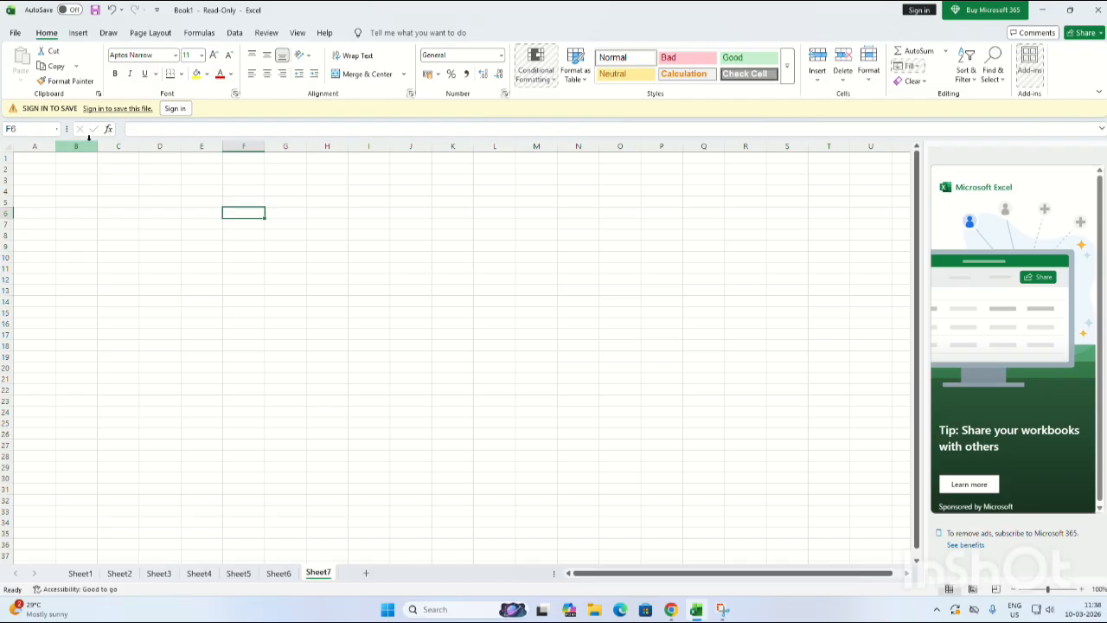
drag(34, 146, 202, 145)
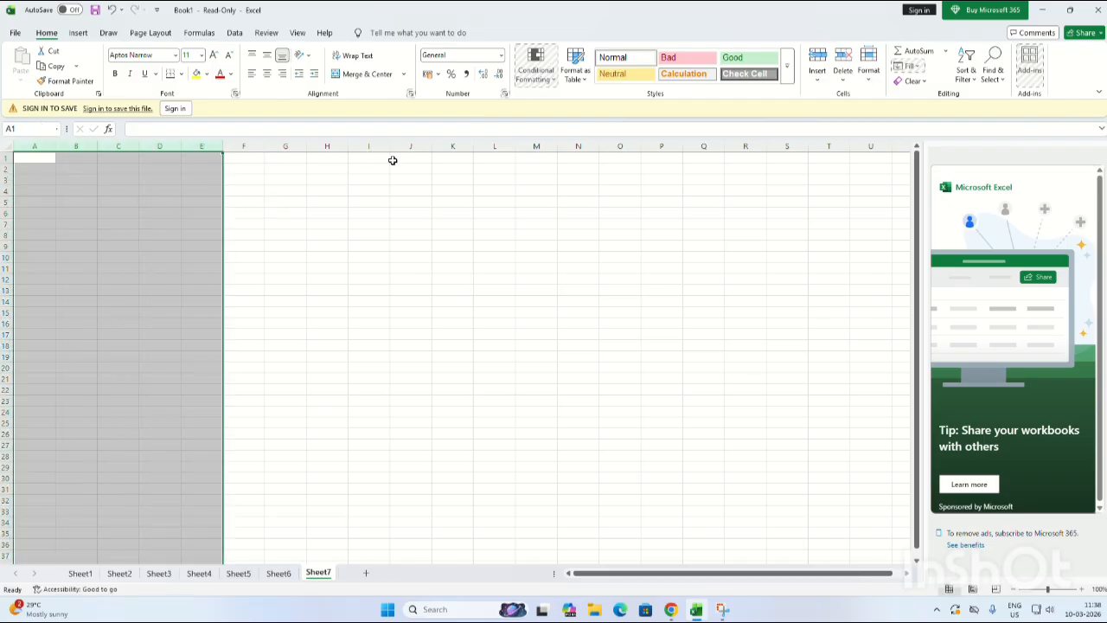
click(329, 194)
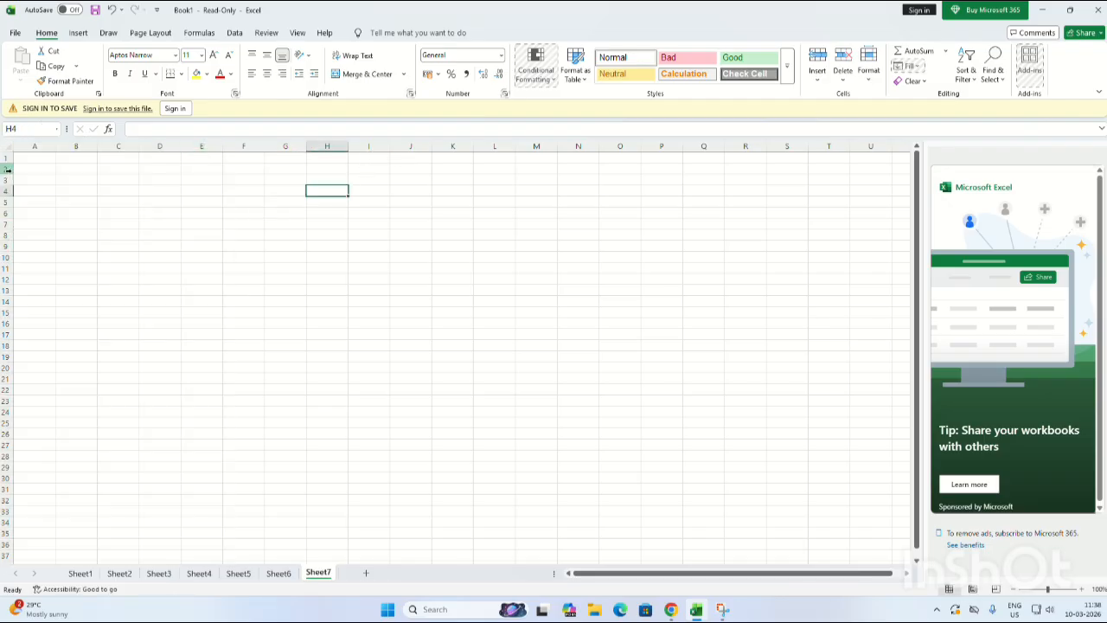
- Make row 1 several times taller and shrink it back to roughly the height of the other rows
drag(9, 164, 4, 224)
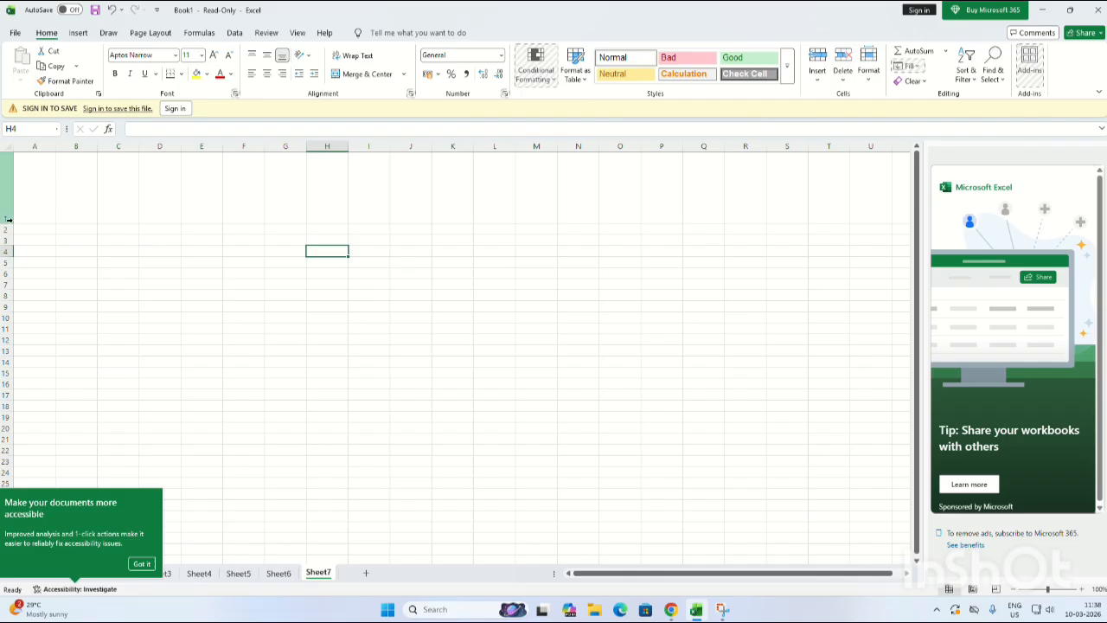
click(19, 217)
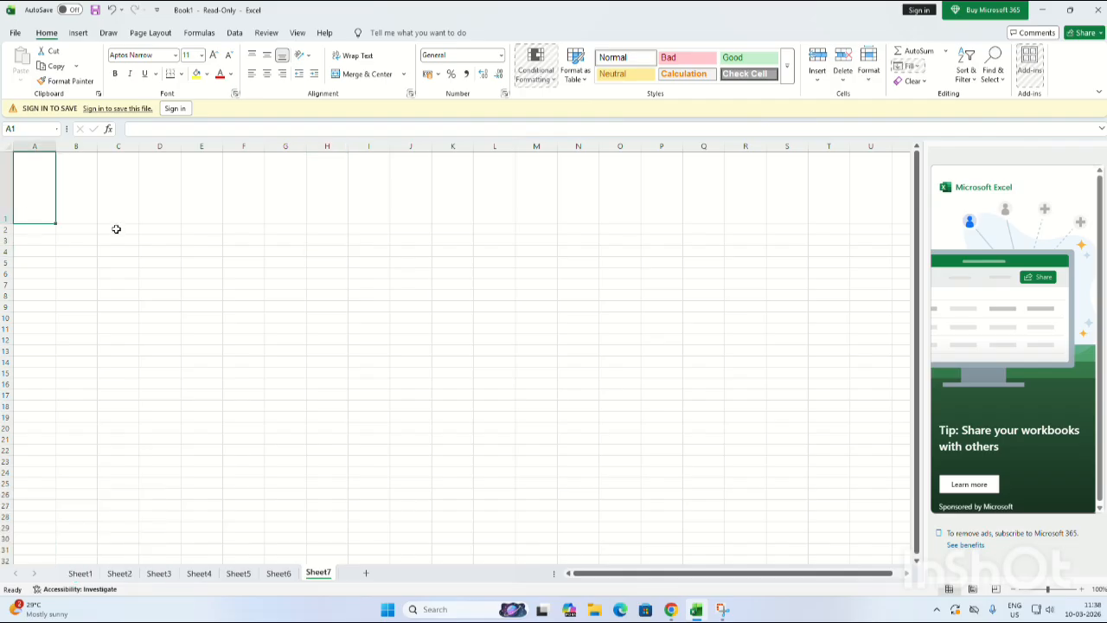
click(167, 222)
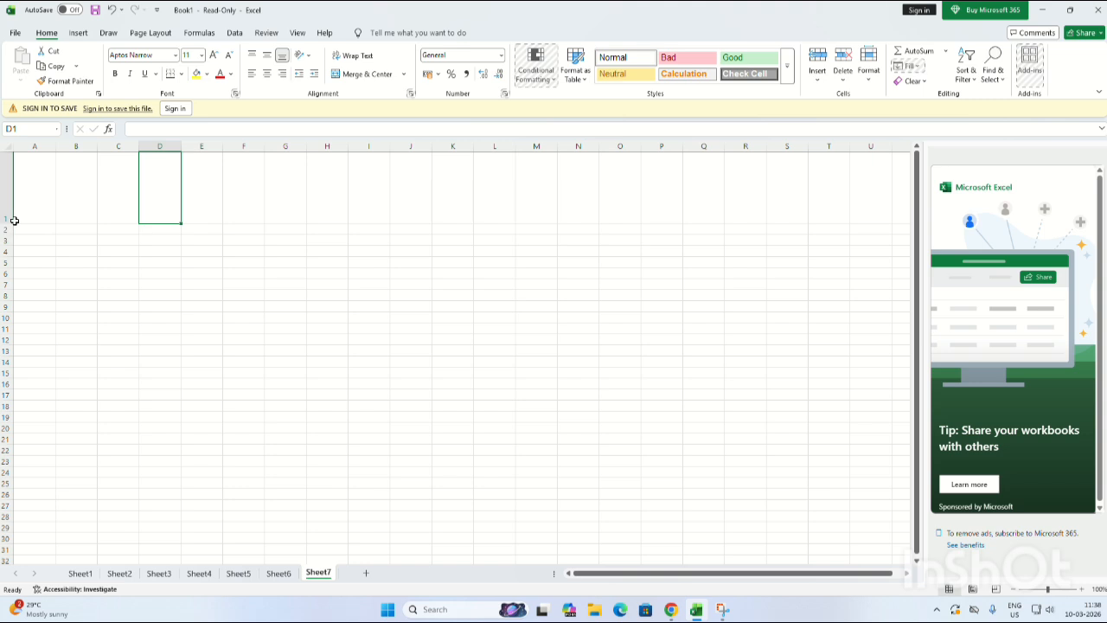
drag(14, 220, 27, 161)
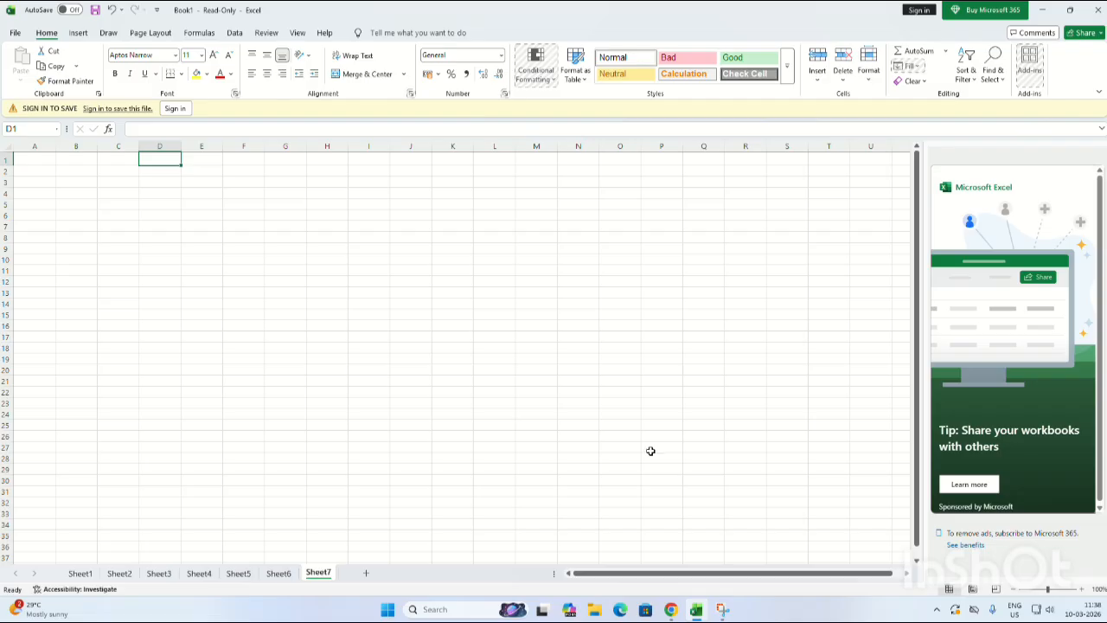
- Select columns S through AQ, select columns X back to A, and return to cell A1
click(783, 144)
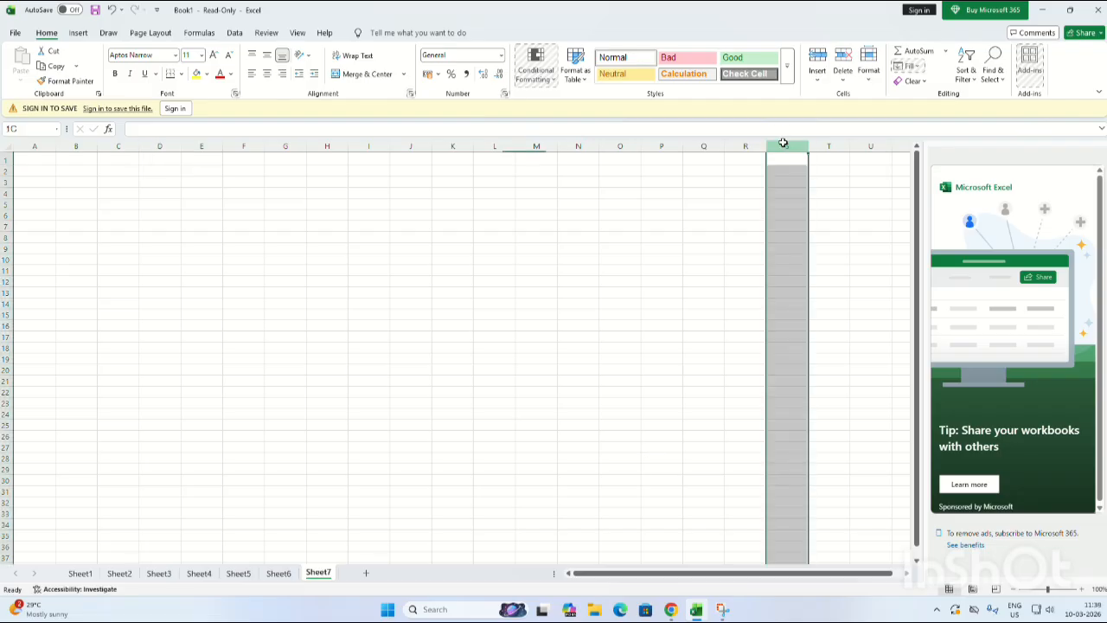
drag(783, 144, 919, 149)
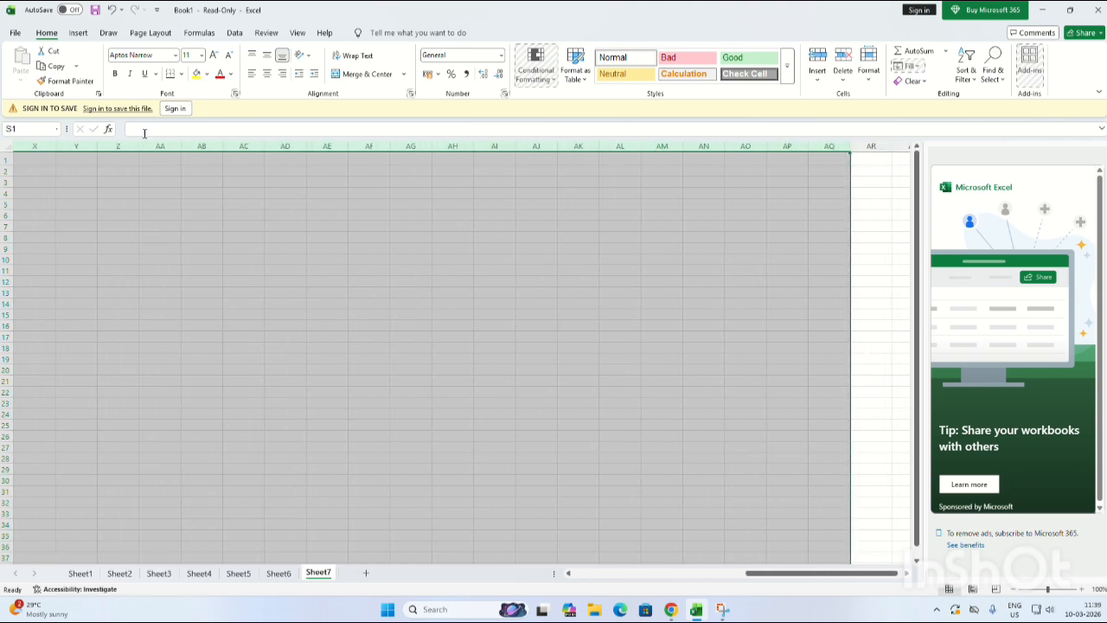
click(117, 258)
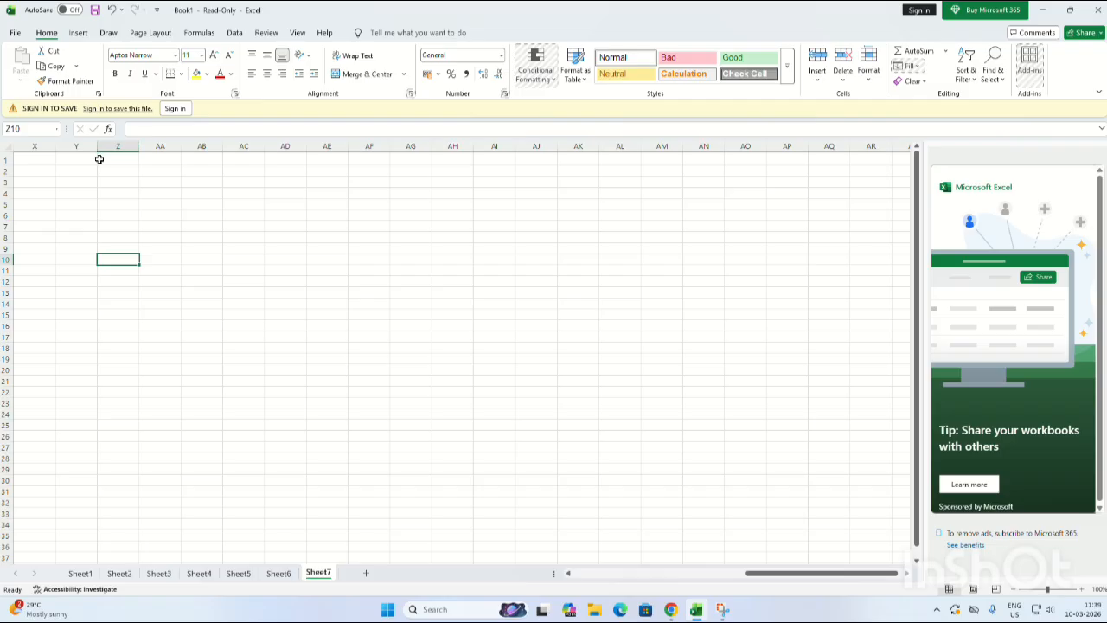
drag(39, 148, 7, 145)
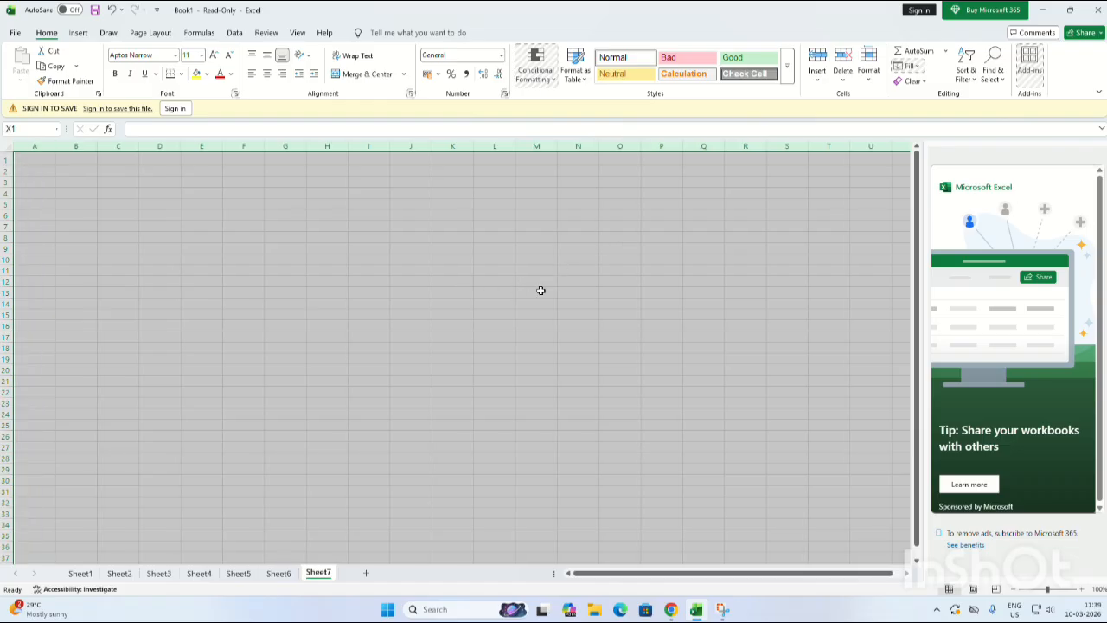
click(32, 160)
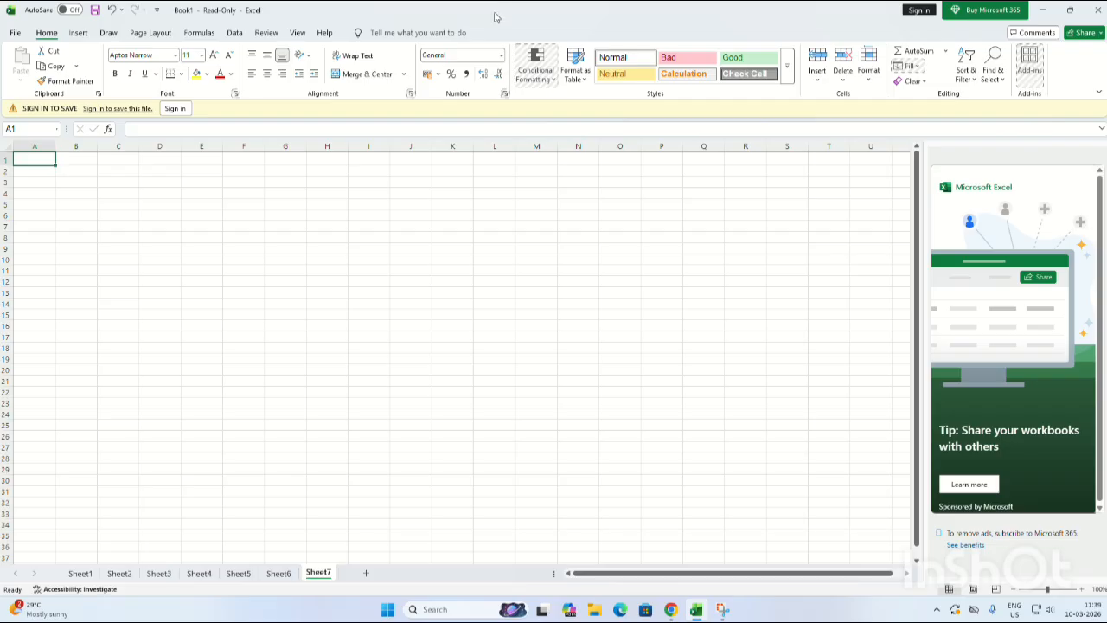
click(45, 154)
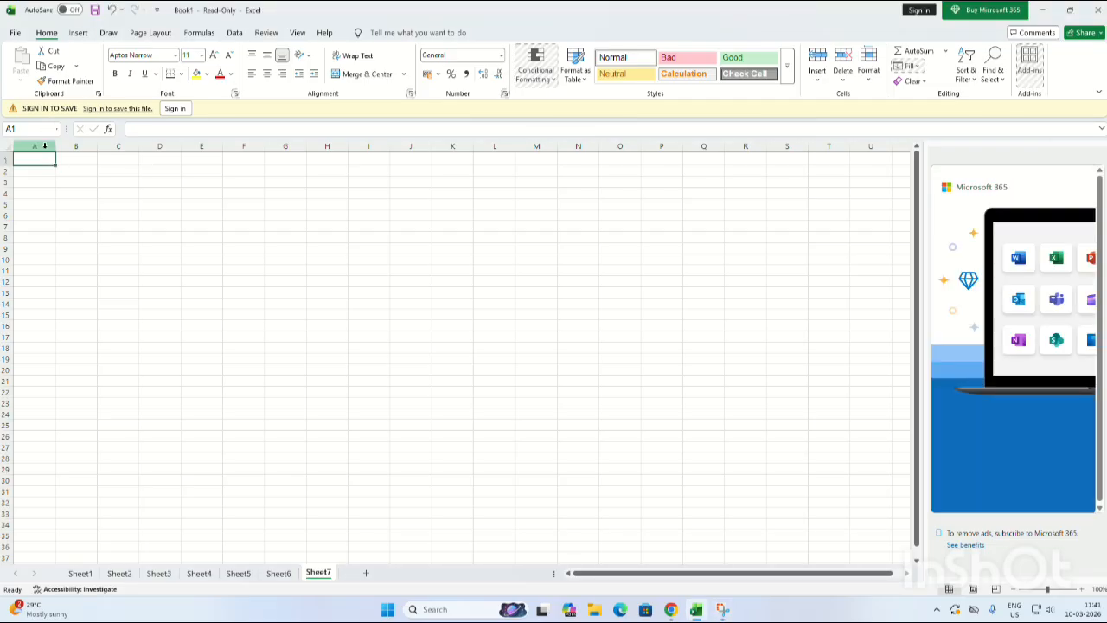
click(161, 207)
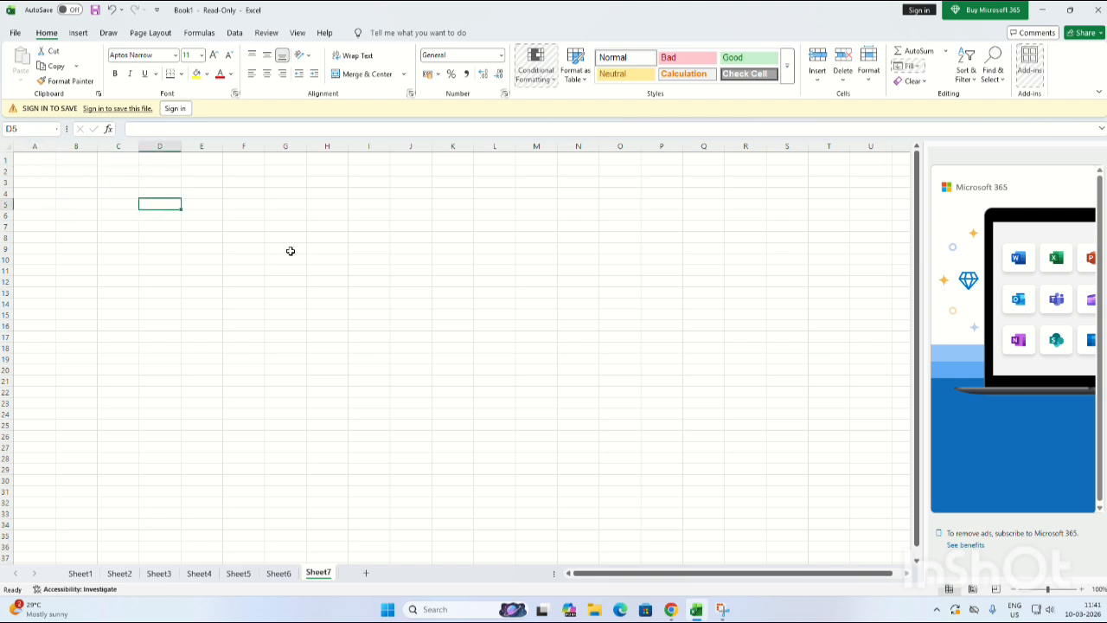
click(289, 250)
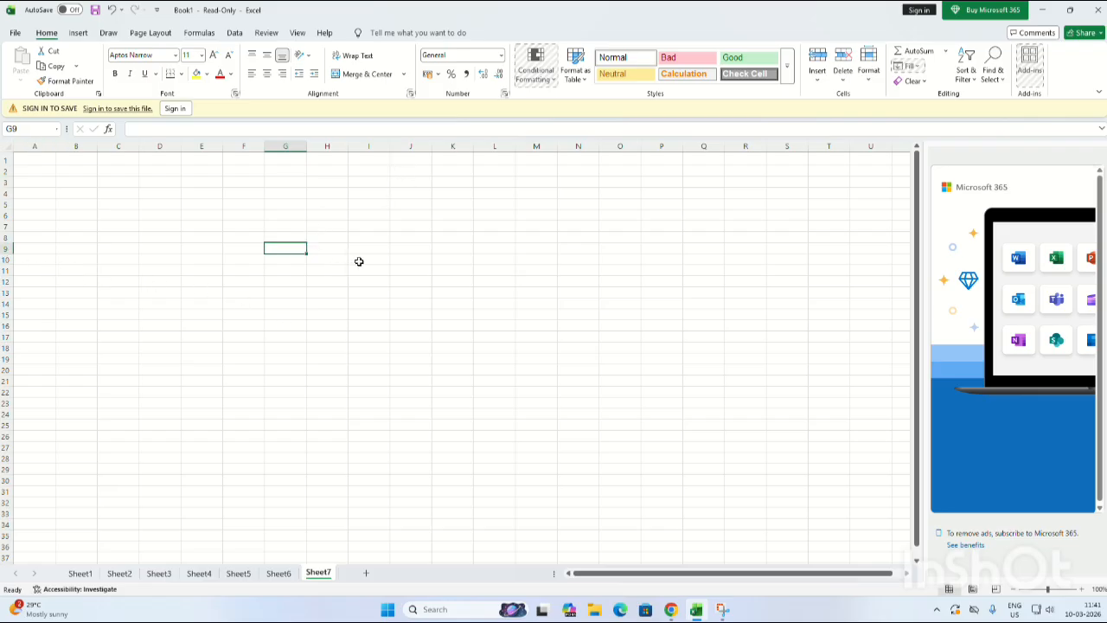
click(23, 146)
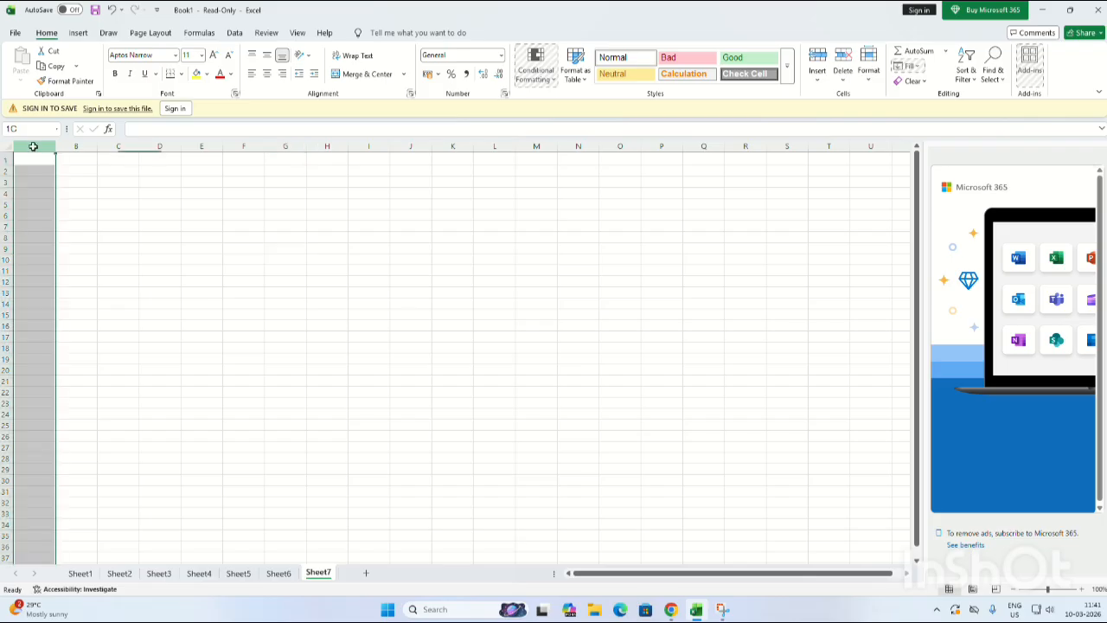
click(487, 17)
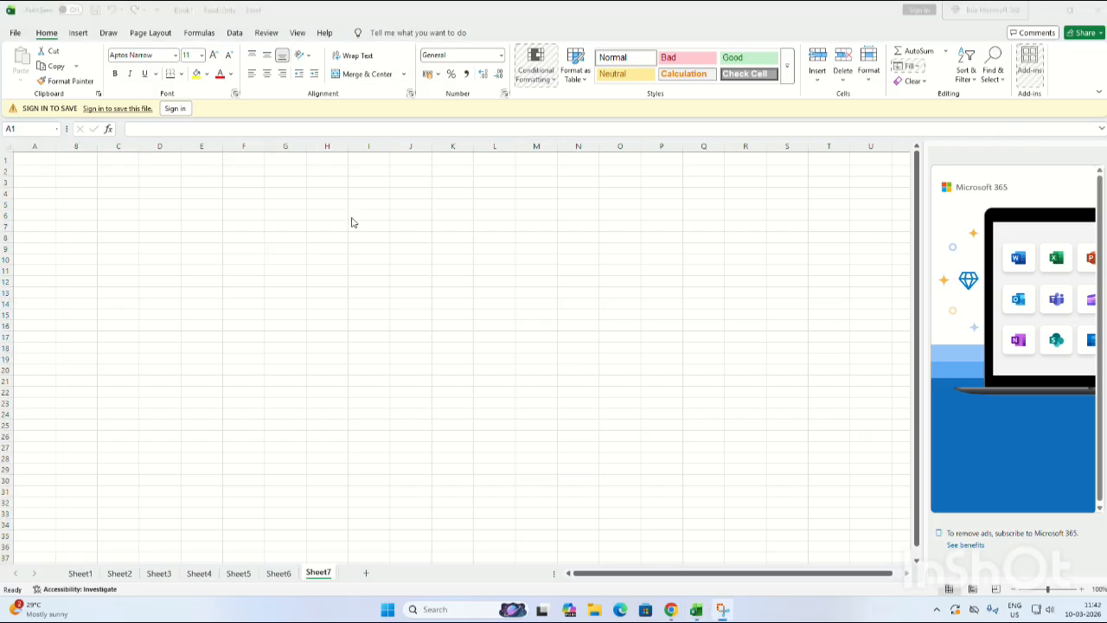
click(341, 262)
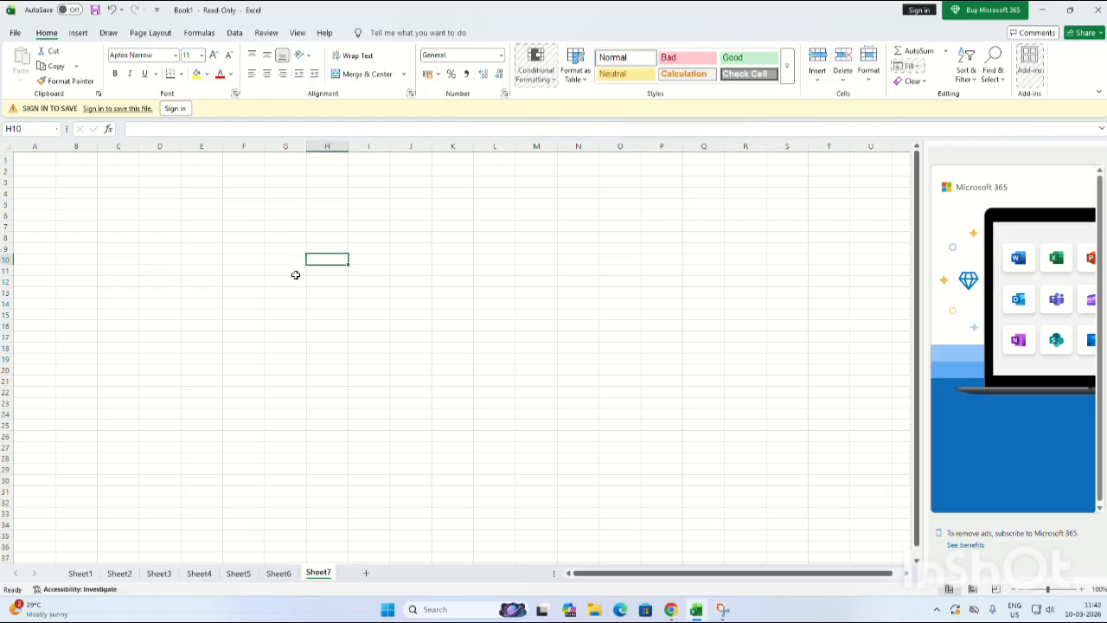
- Enter the text "There is looking forward" in cell F11 and select the neighbouring cells G11 and H11 it runs over
click(232, 275)
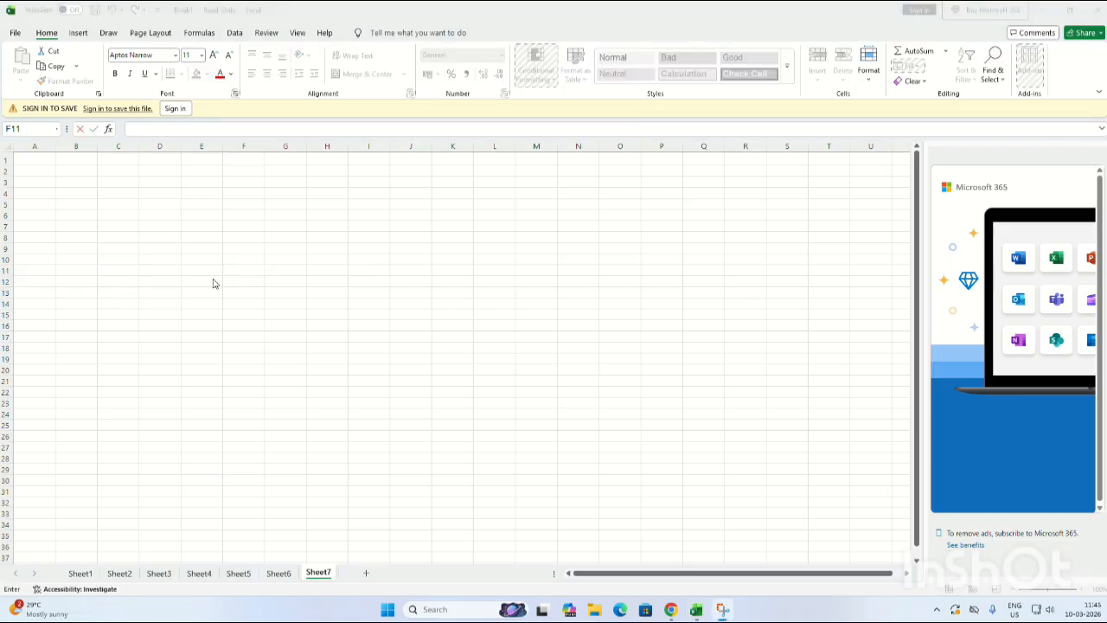
click(231, 271)
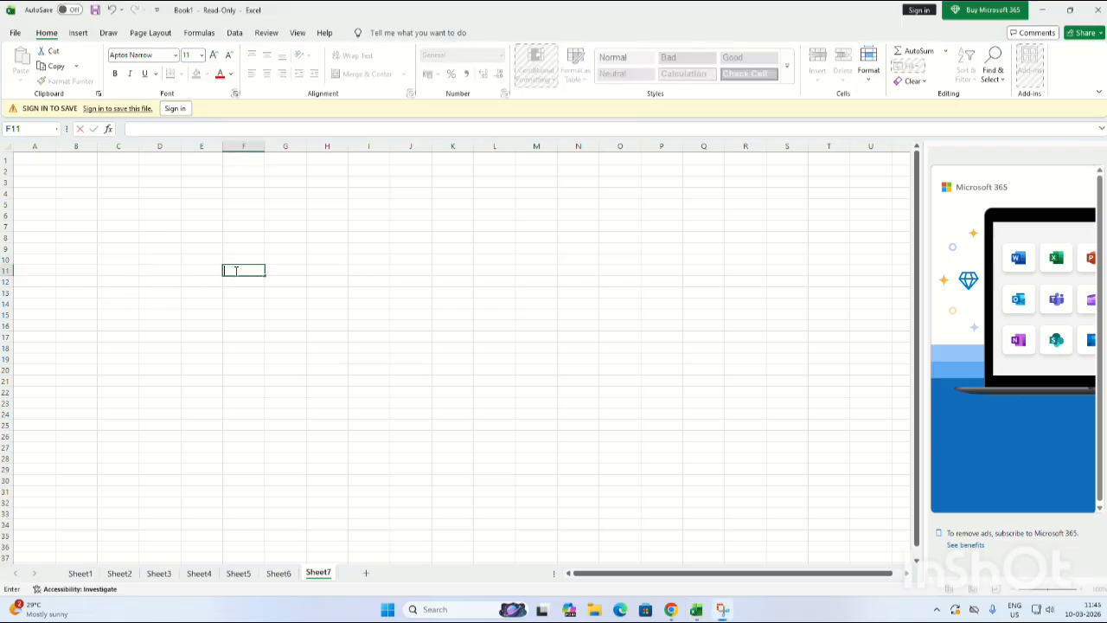
text(T)
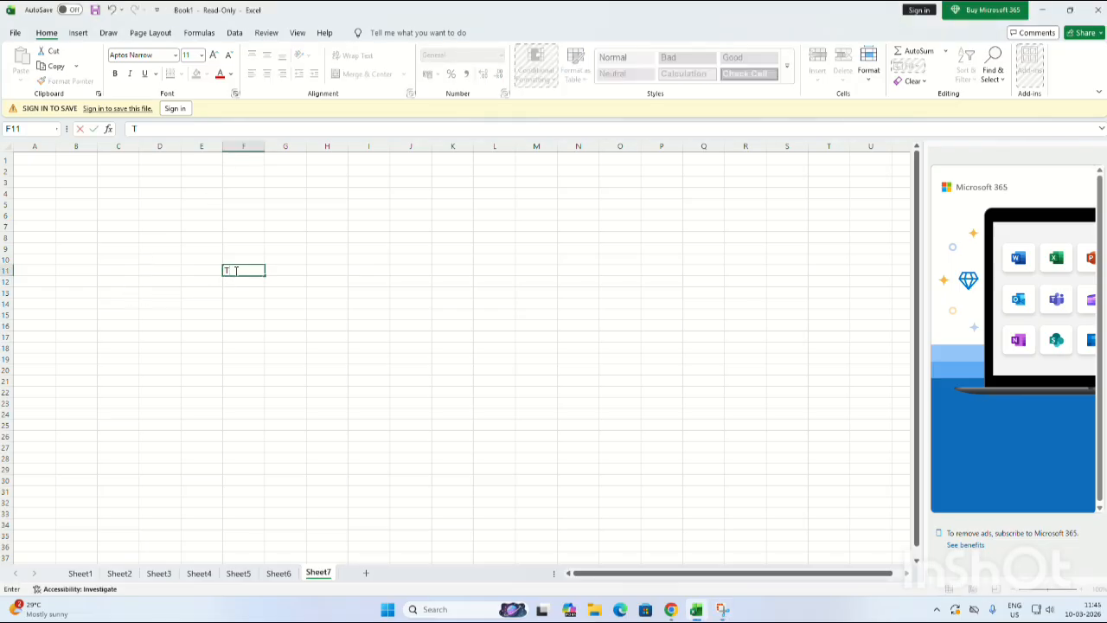
text(here is looking foe)
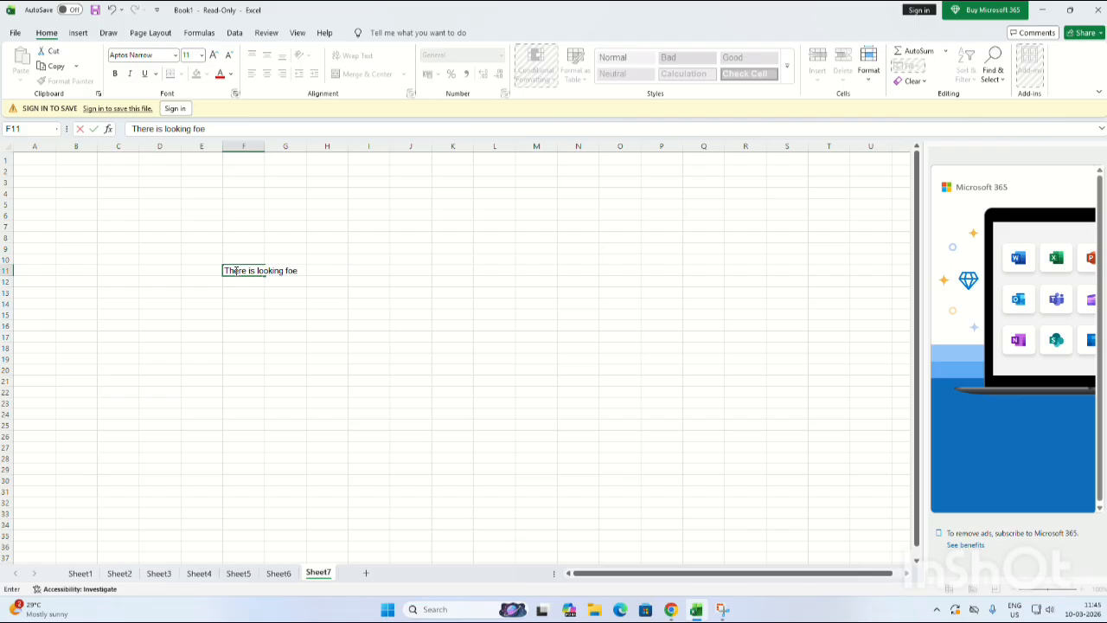
key(BackSpace)
text(rward)
click(251, 292)
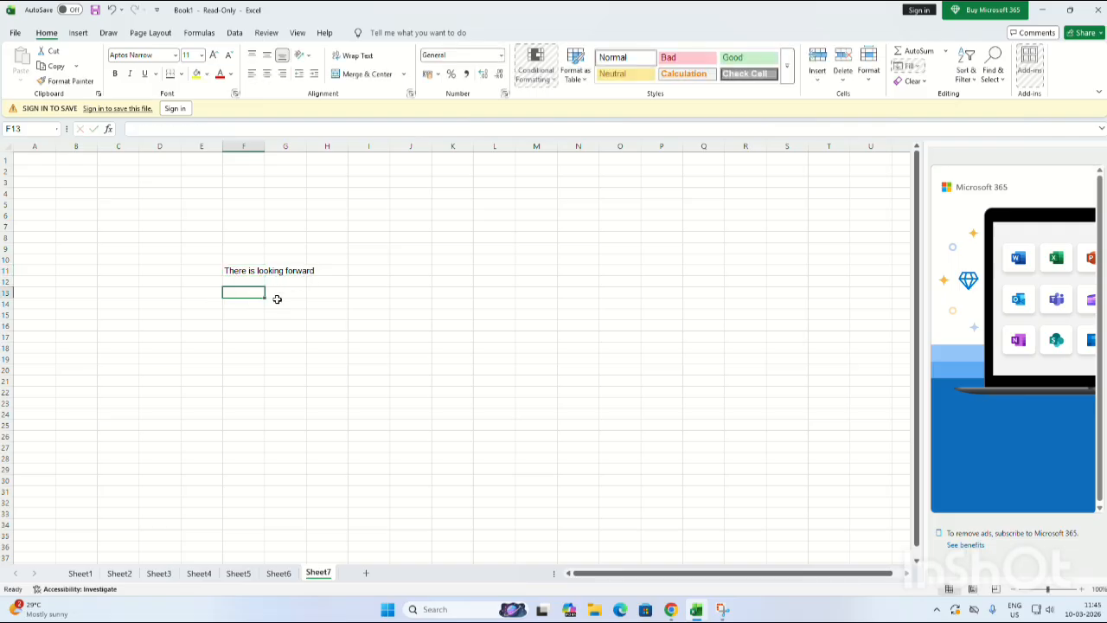
click(294, 270)
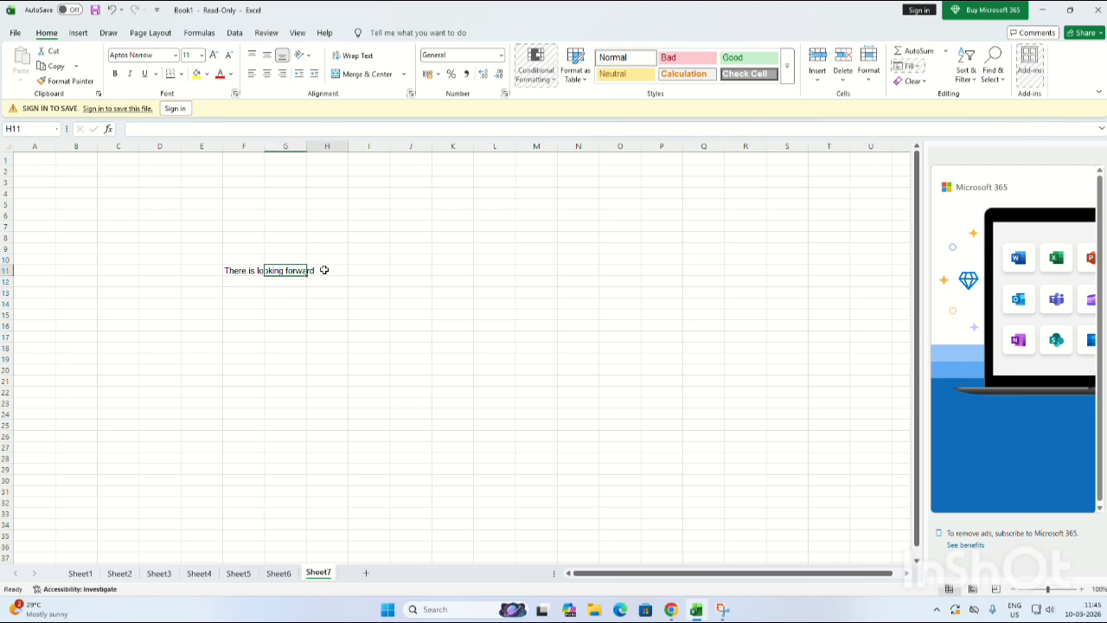
click(323, 270)
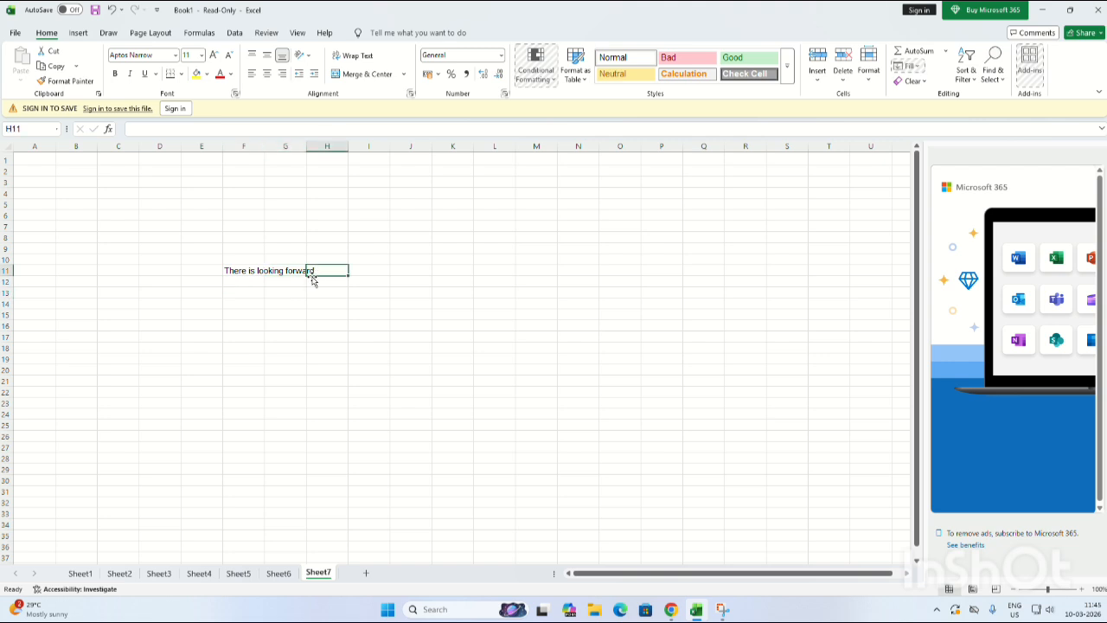
- Enter 1 in cell G11, next to the long text in F11
click(326, 346)
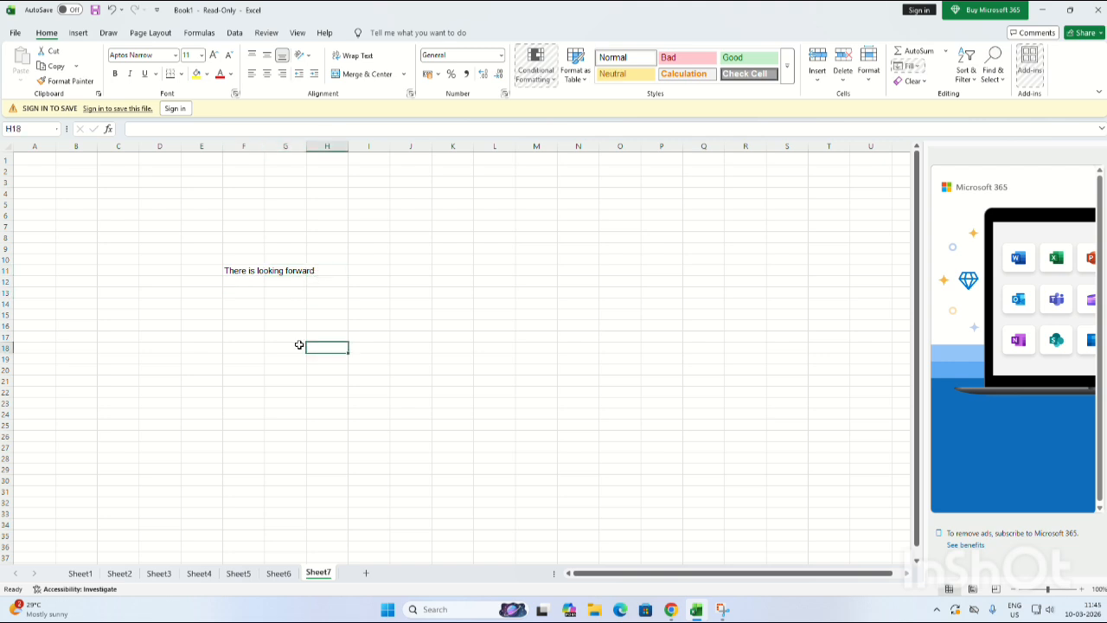
click(301, 335)
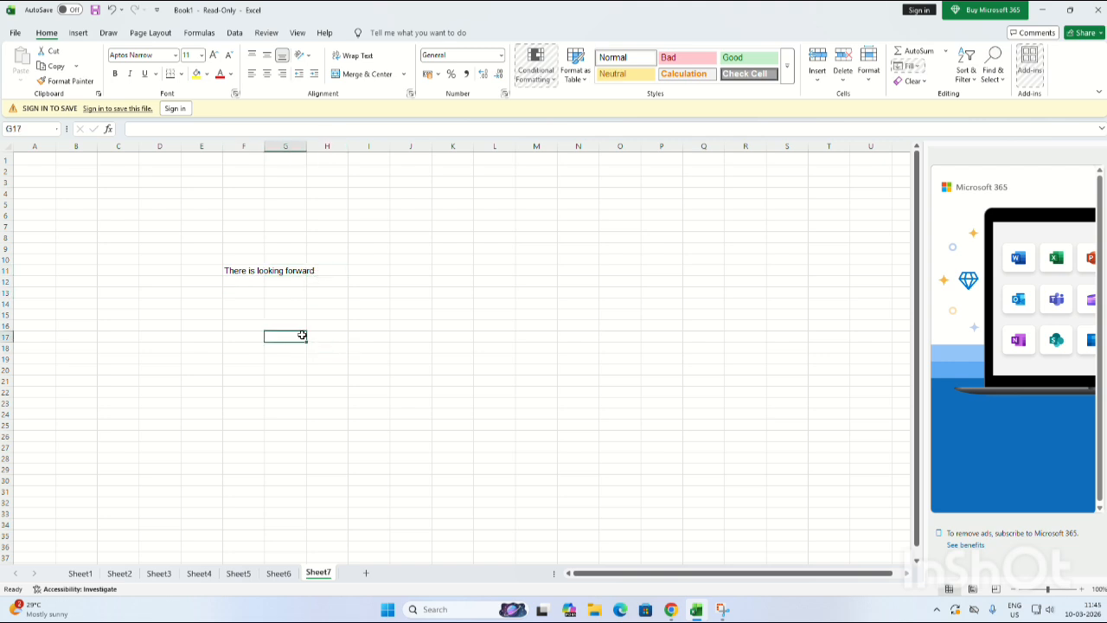
click(286, 271)
text(1)
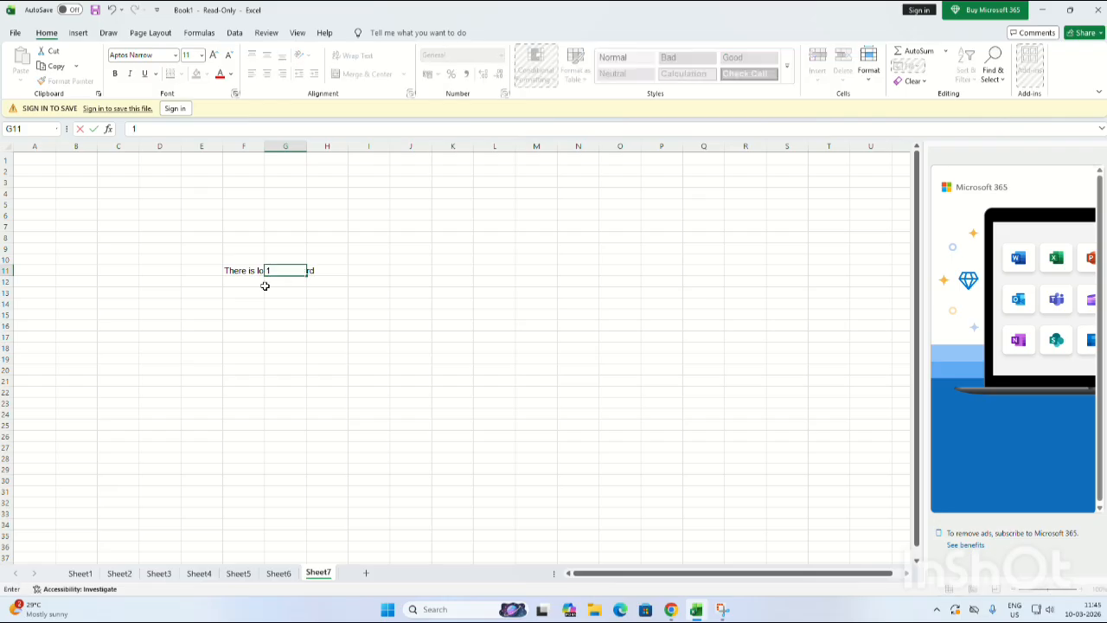
click(273, 308)
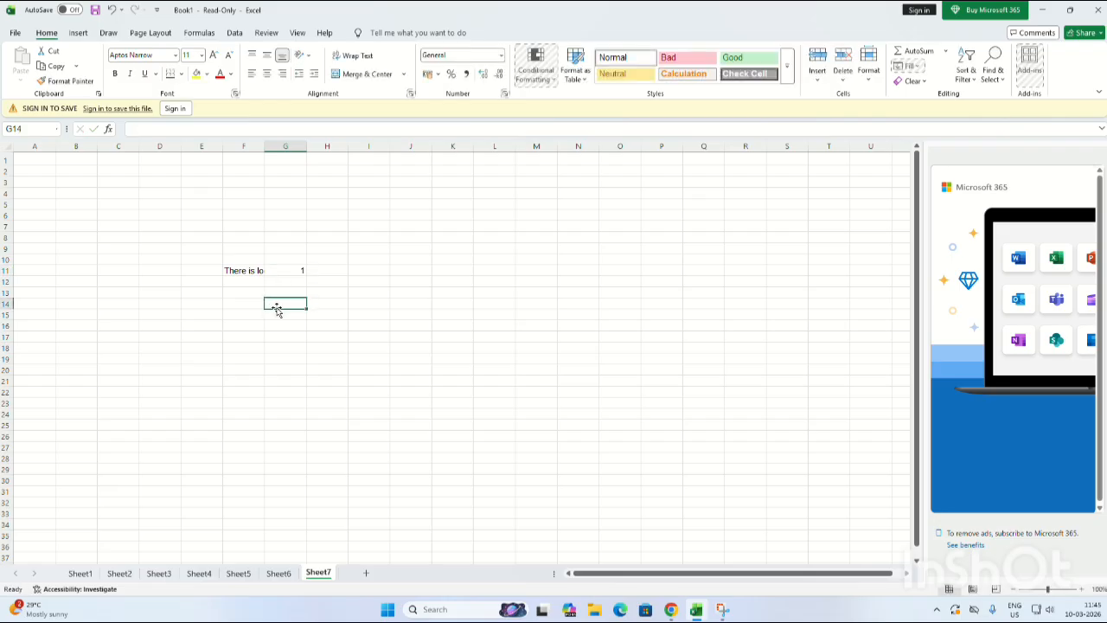
- Select cell F11, the whole of row 11, cell F1 and cell A11 one after another
click(251, 270)
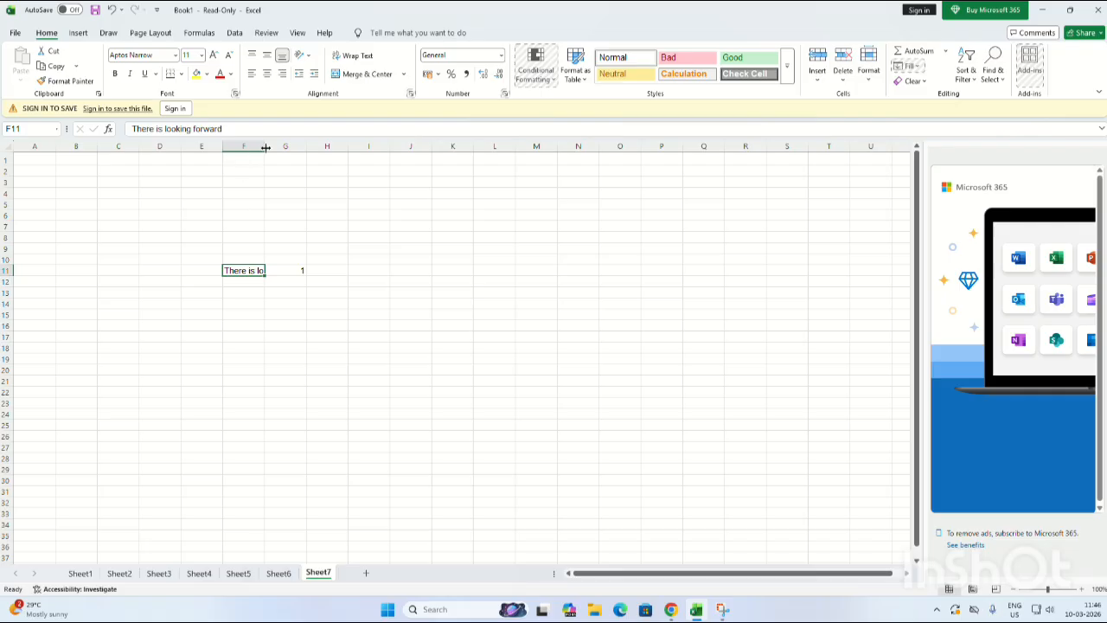
click(7, 272)
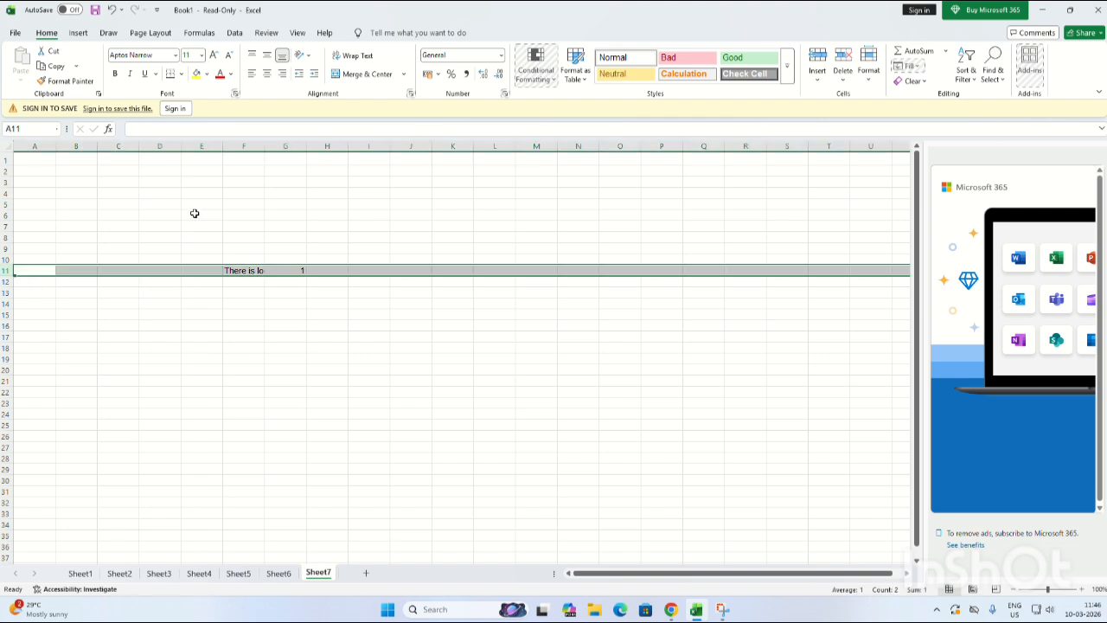
click(231, 161)
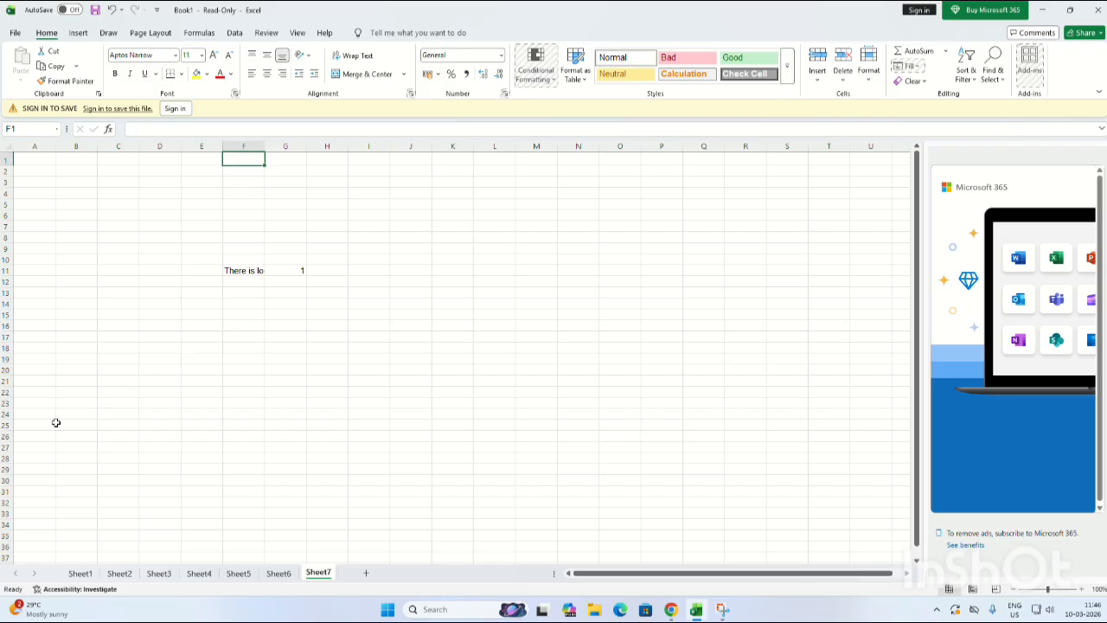
click(38, 270)
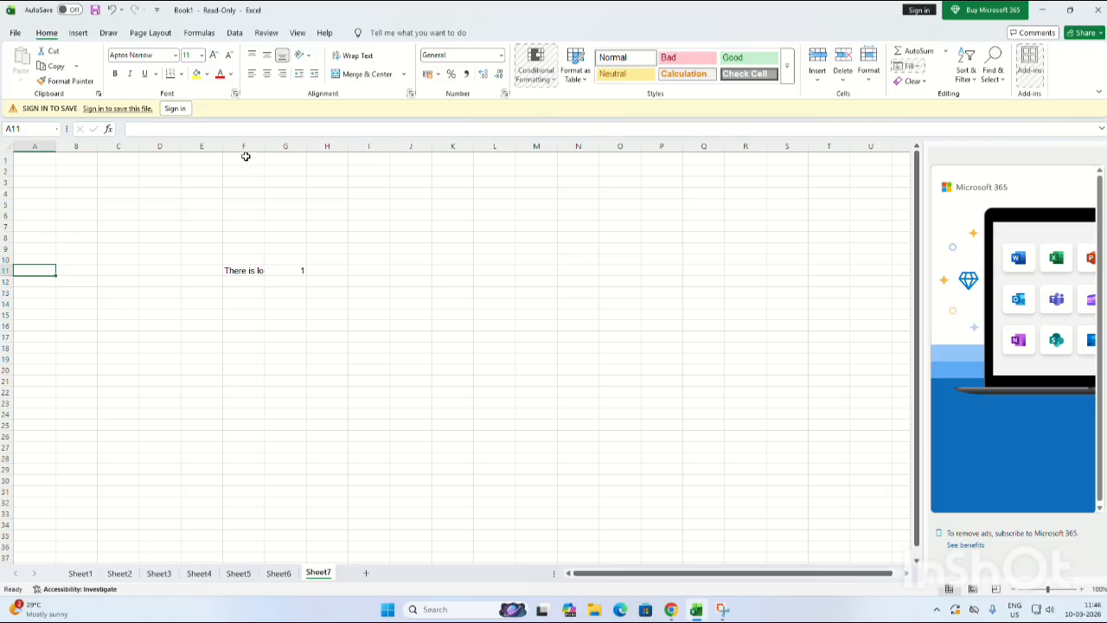
- Widen column F until the text in F11 fits, and narrow it again so the text is cut off
click(244, 146)
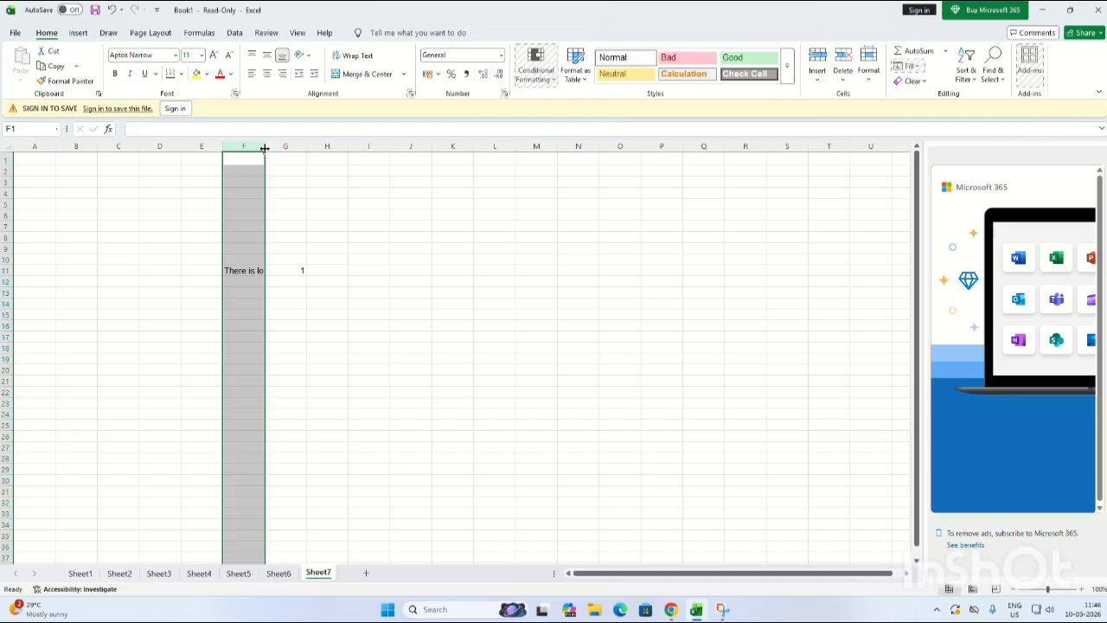
drag(264, 148, 342, 154)
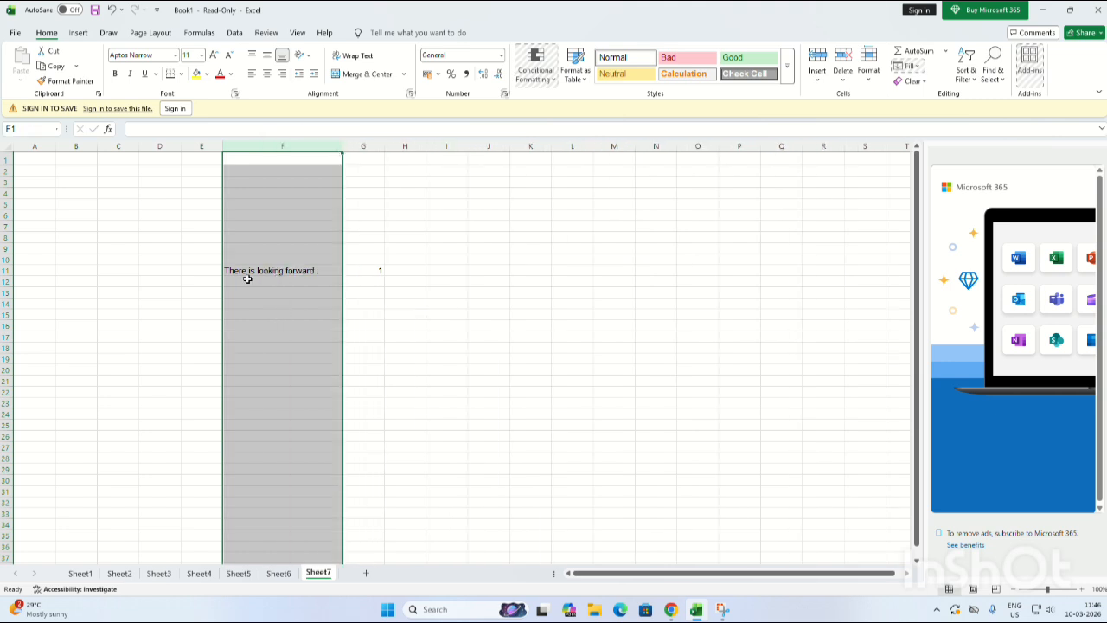
click(134, 323)
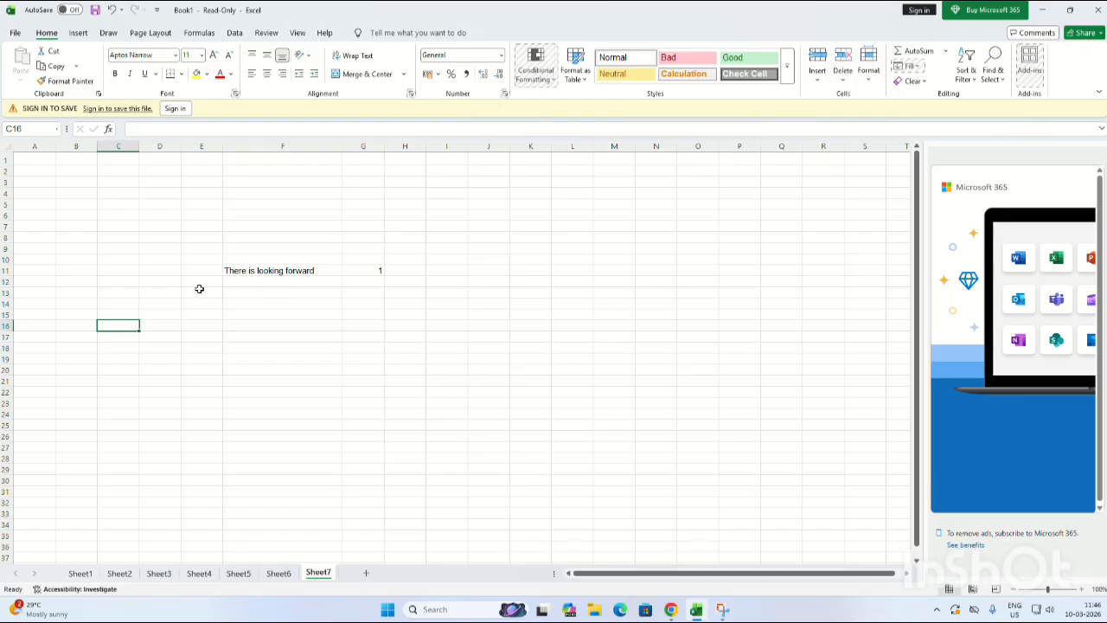
click(251, 269)
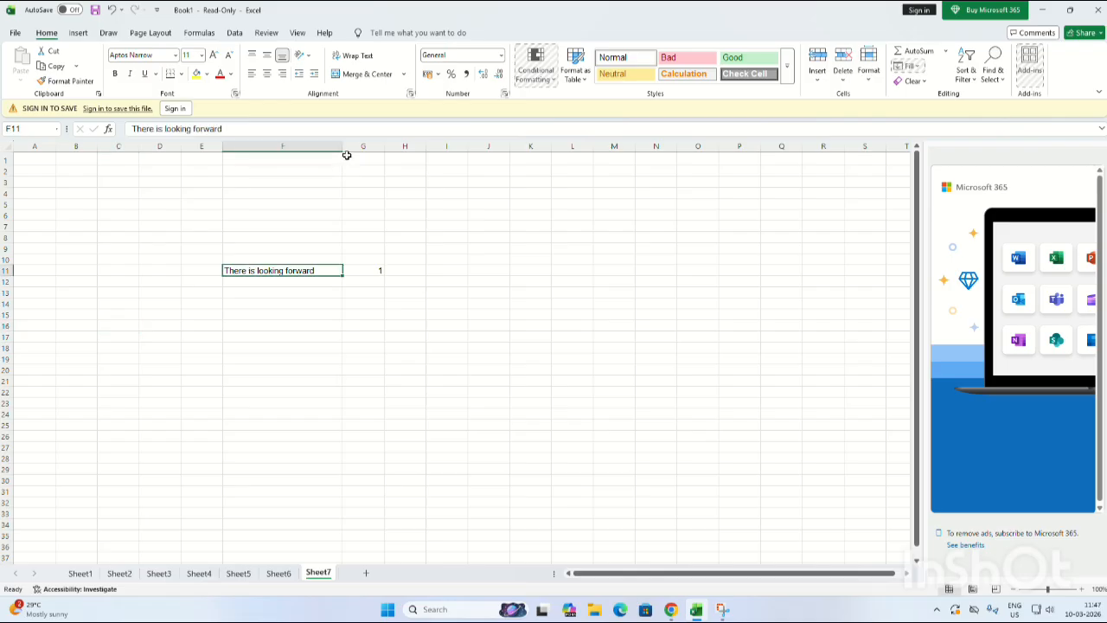
drag(343, 148, 272, 146)
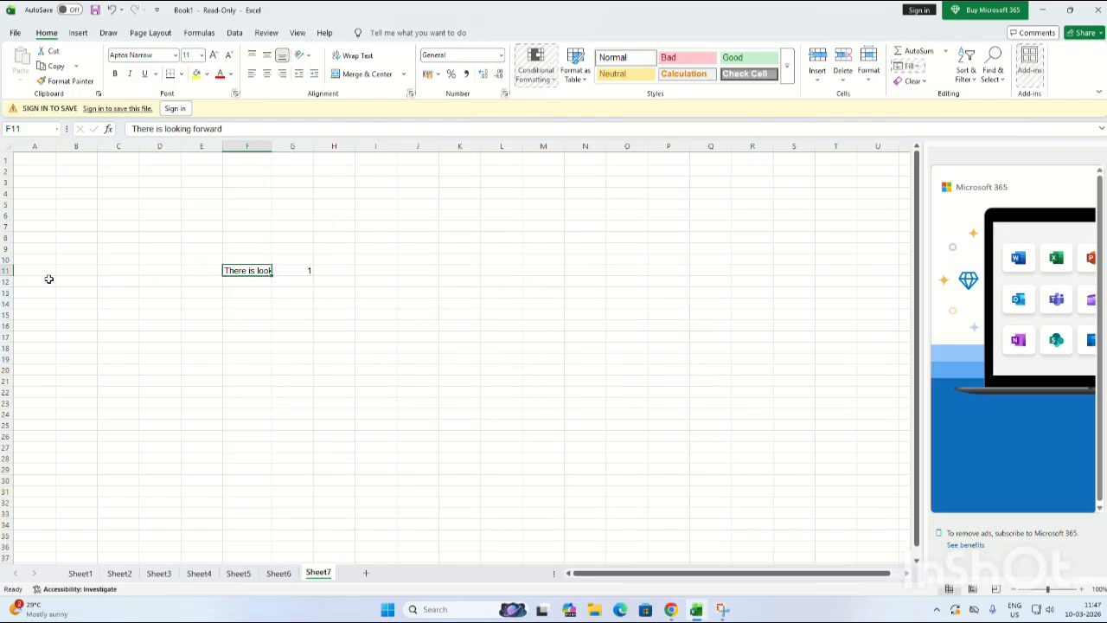
- Make row 11 about five times taller, select it, and reduce it to nearly twice the height of the other rows
drag(10, 276, 11, 319)
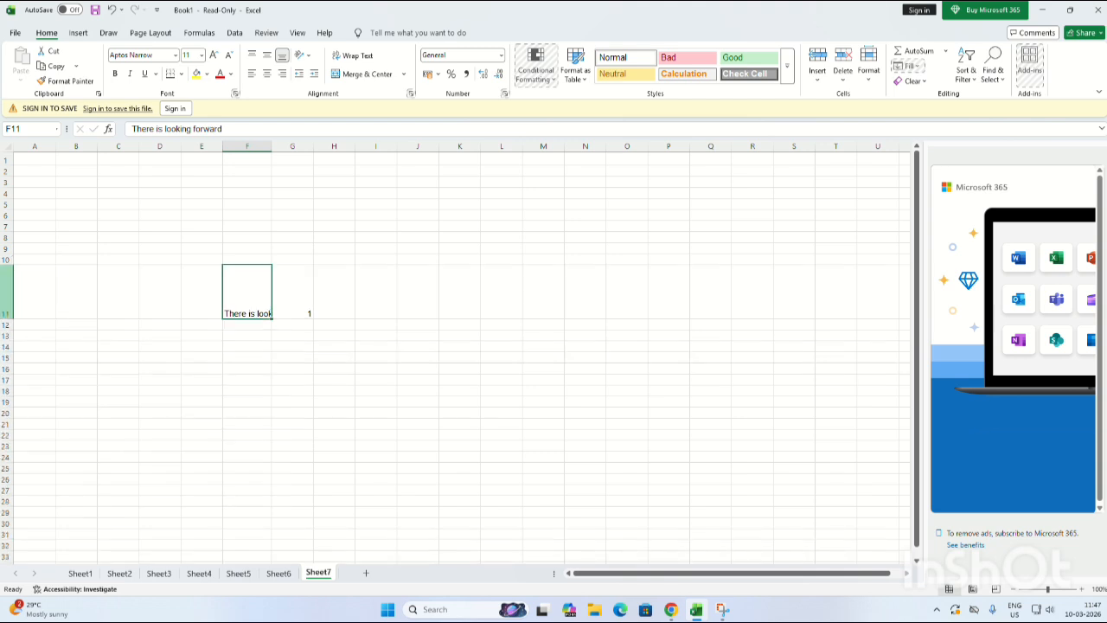
click(14, 275)
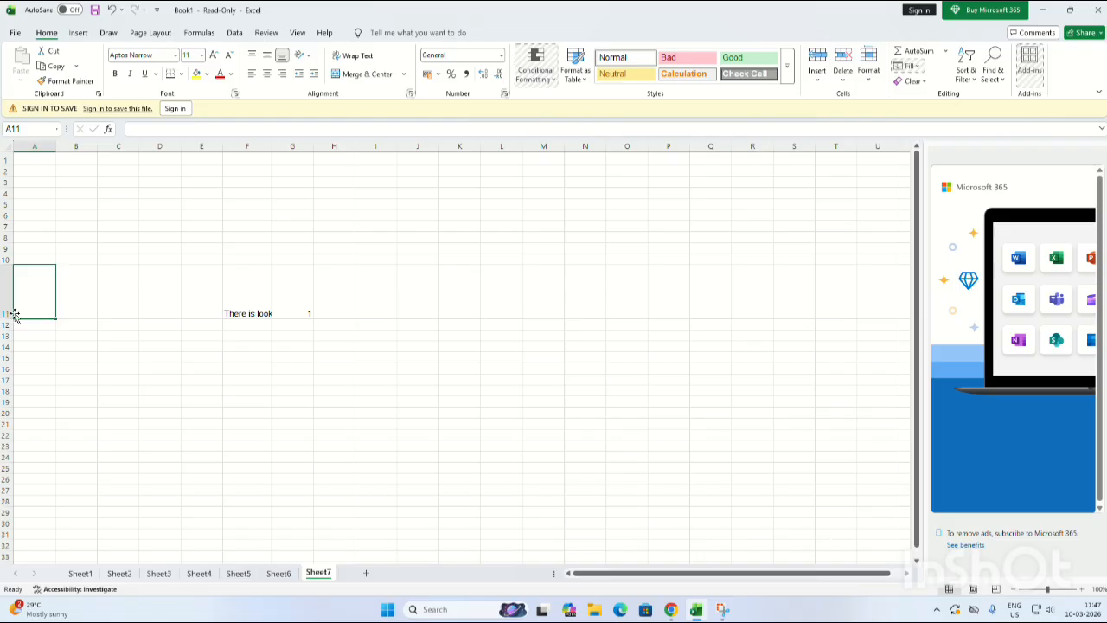
click(8, 315)
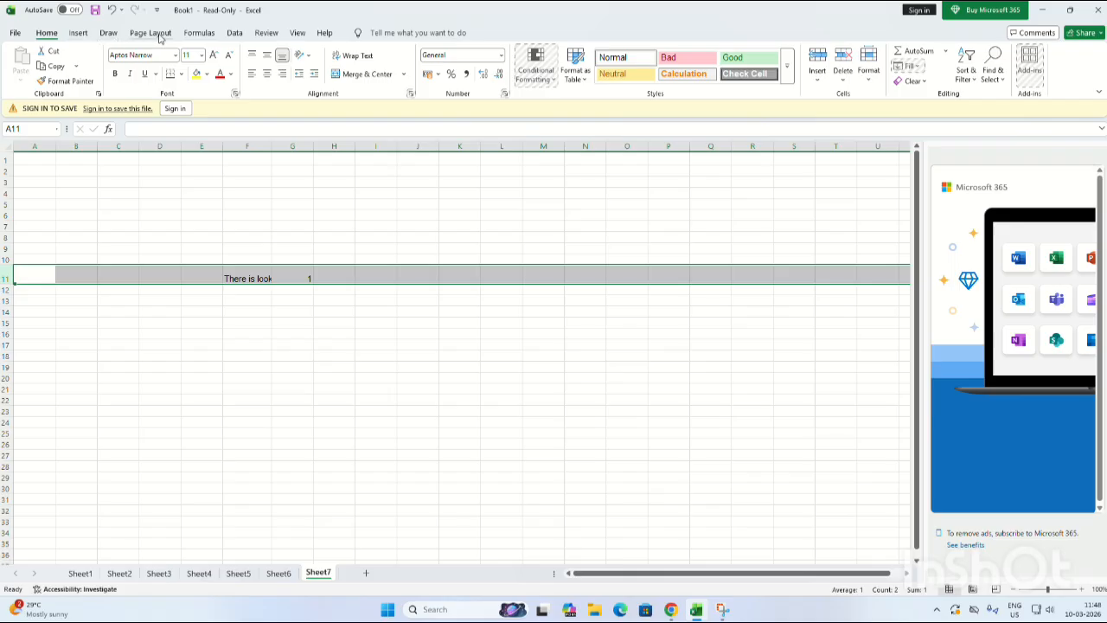
- Turn on Wrap Text for row 11 and move the row's contents to row 13
click(351, 56)
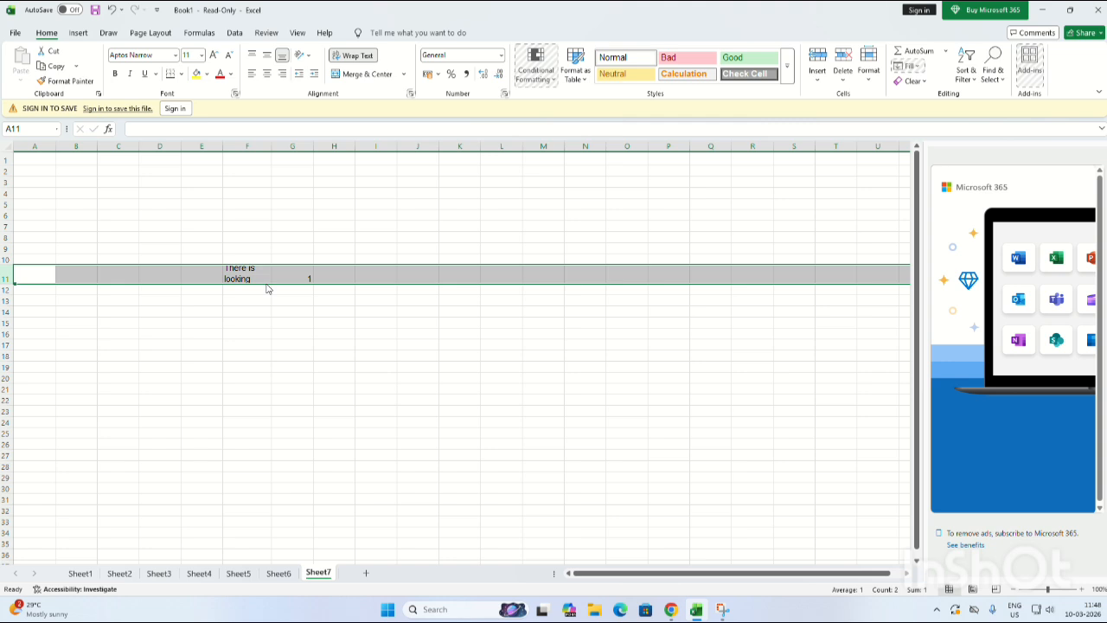
drag(267, 289, 272, 297)
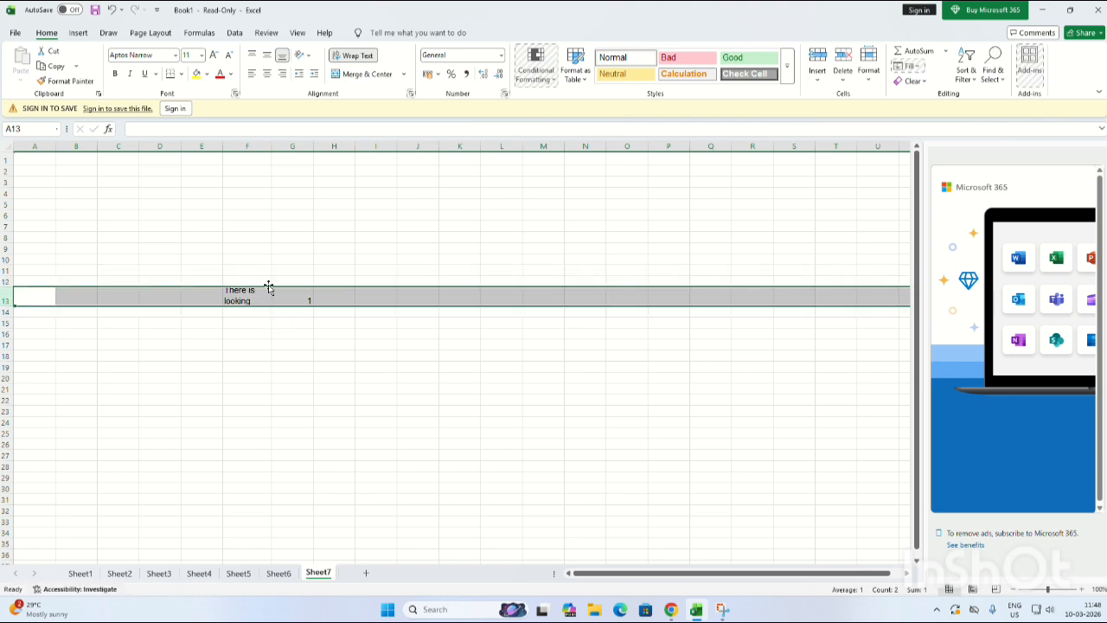
click(268, 283)
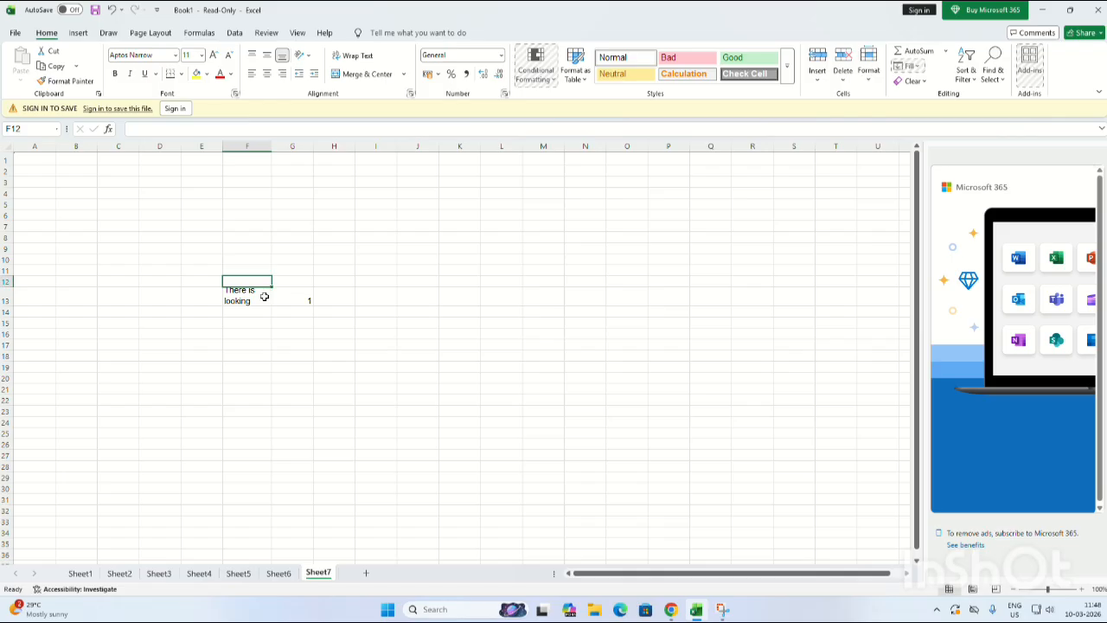
- Turn off text wrapping for cell F13
click(264, 297)
click(489, 20)
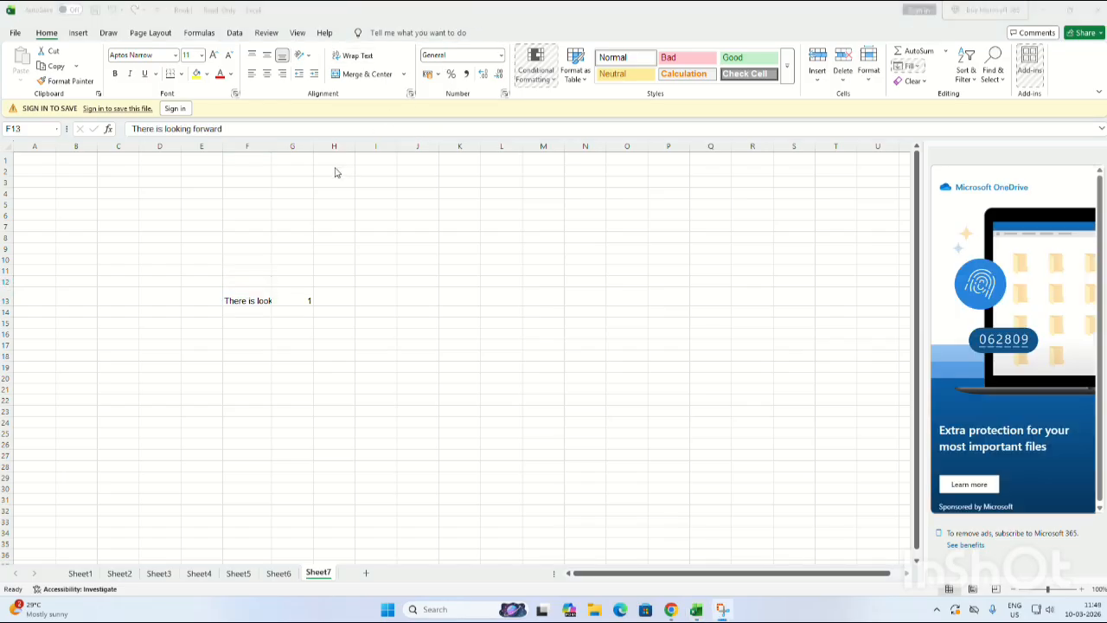
click(264, 295)
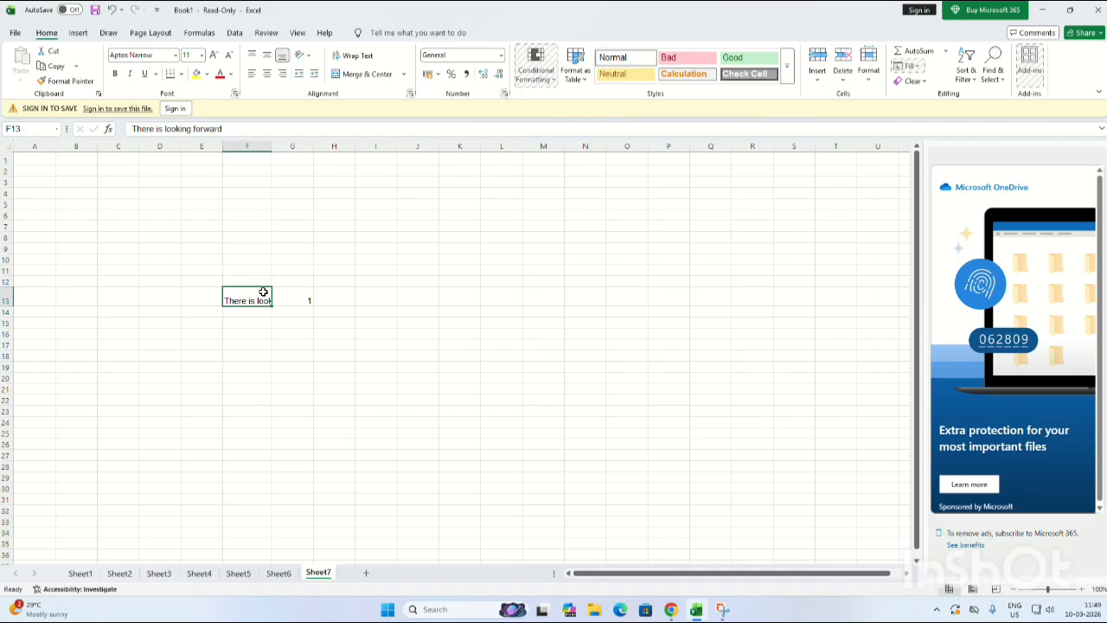
- Merge and center the range D13:F13, and unmerge it again so the text sits in D13
click(204, 297)
click(230, 297)
drag(226, 300, 174, 300)
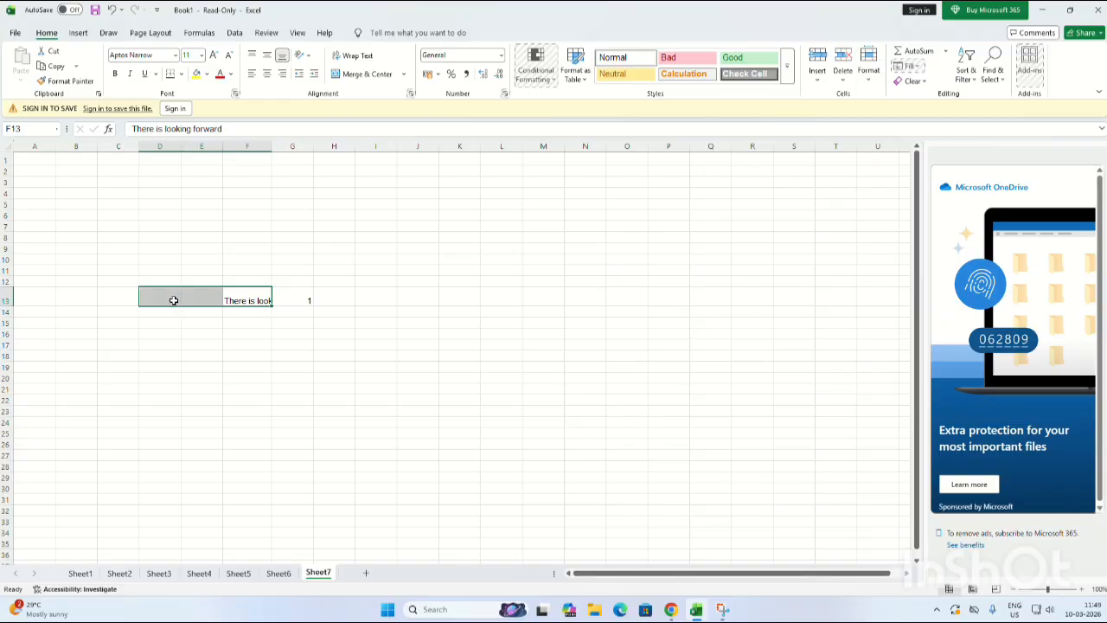
click(369, 74)
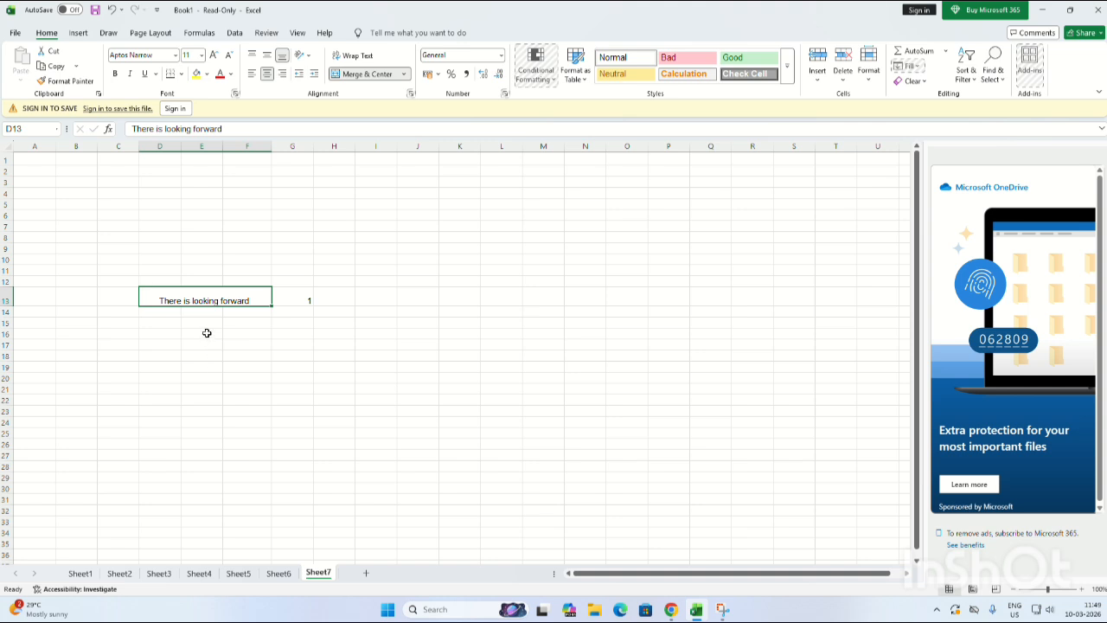
click(394, 74)
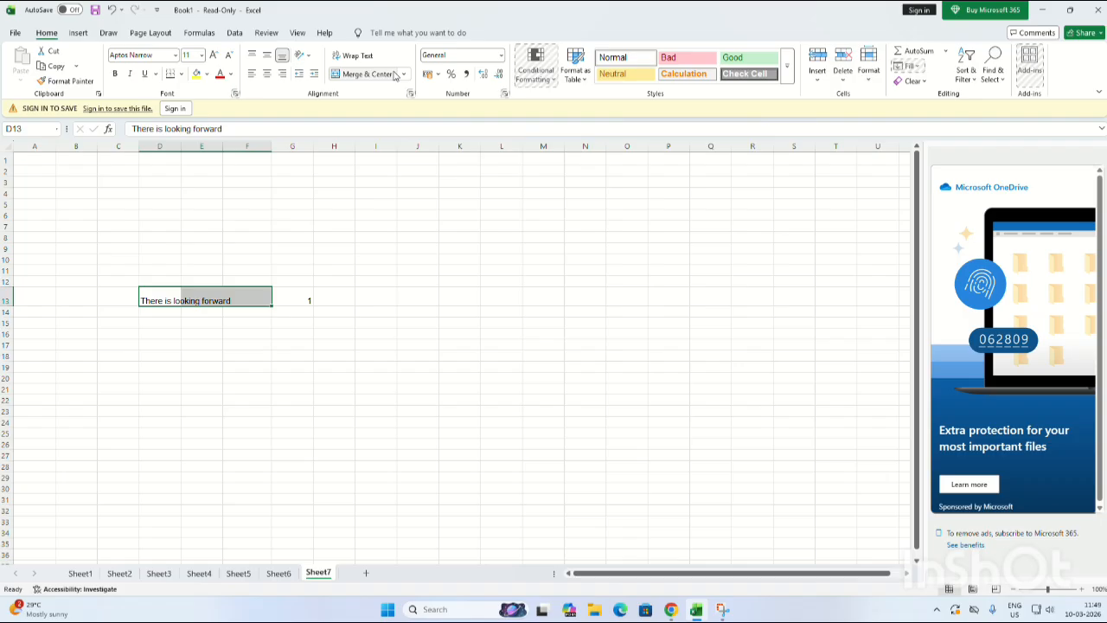
- Apply Merge & Center to the single cell F14, and select cells F13 and E13
click(237, 315)
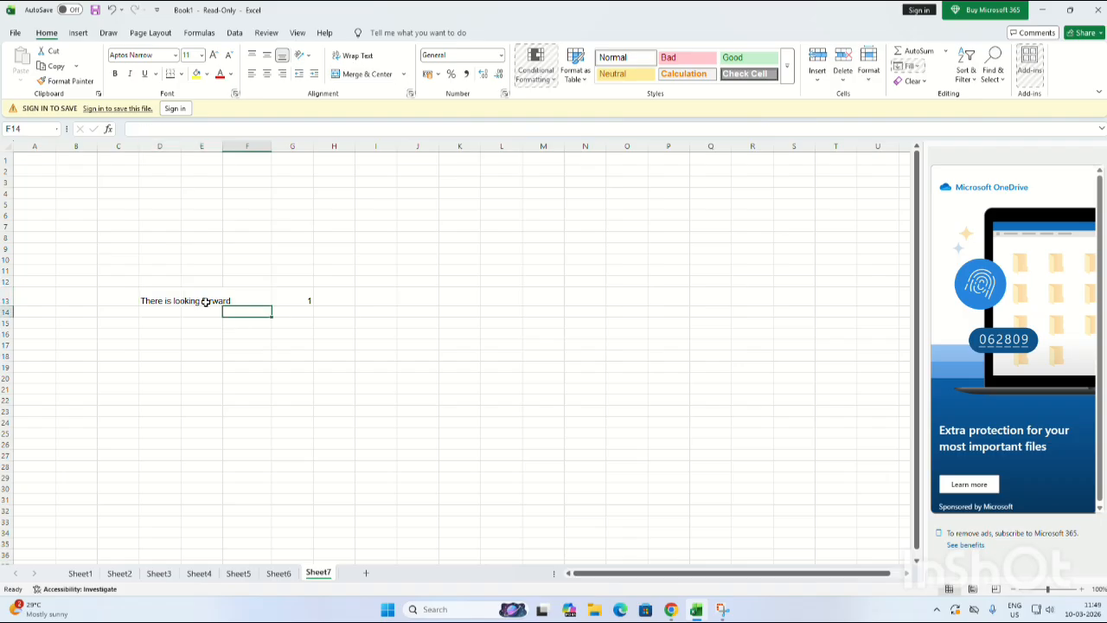
click(369, 76)
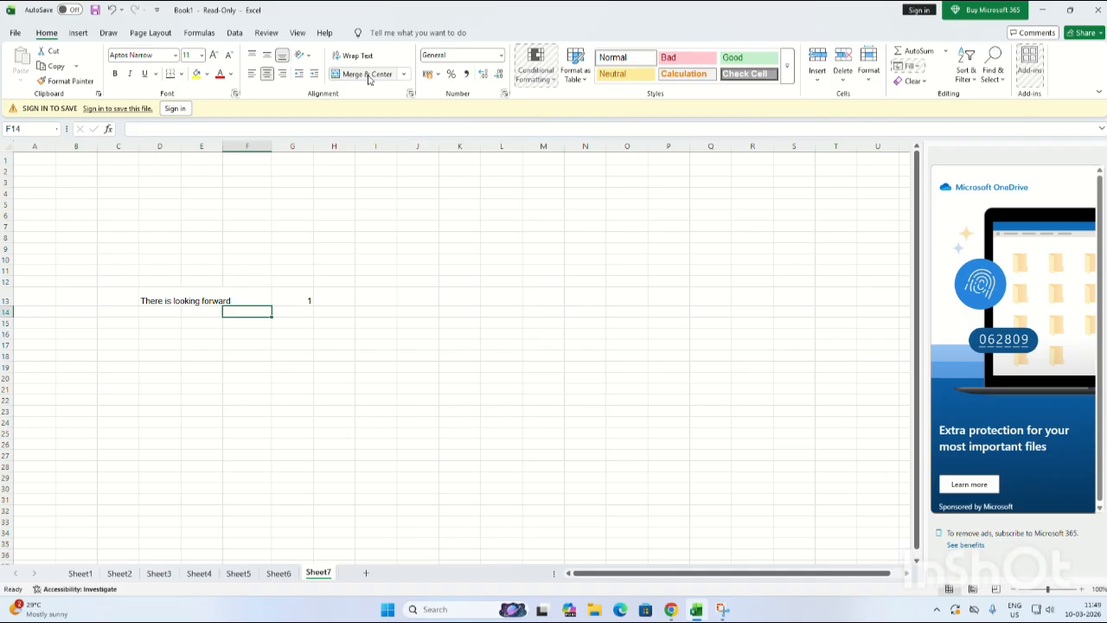
click(231, 295)
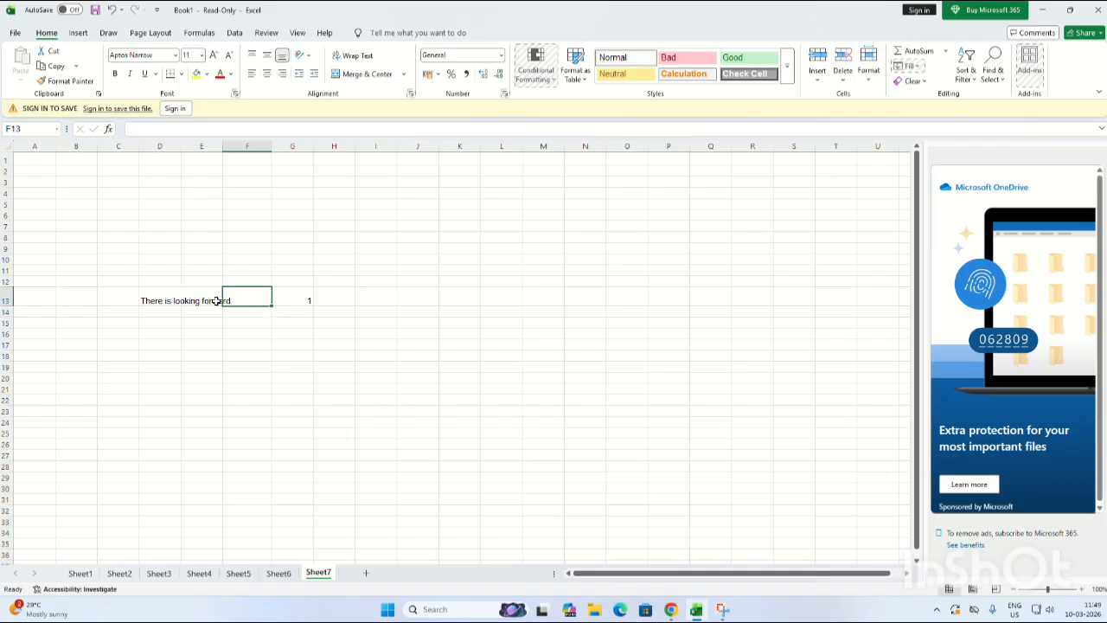
click(216, 299)
click(230, 300)
drag(214, 300, 184, 303)
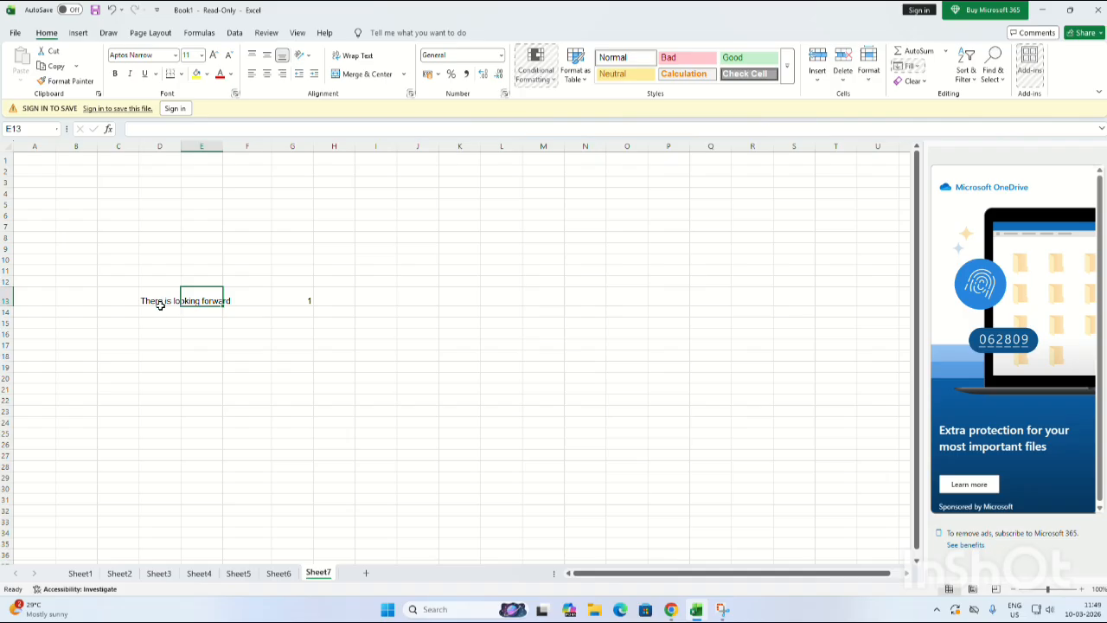
click(500, 24)
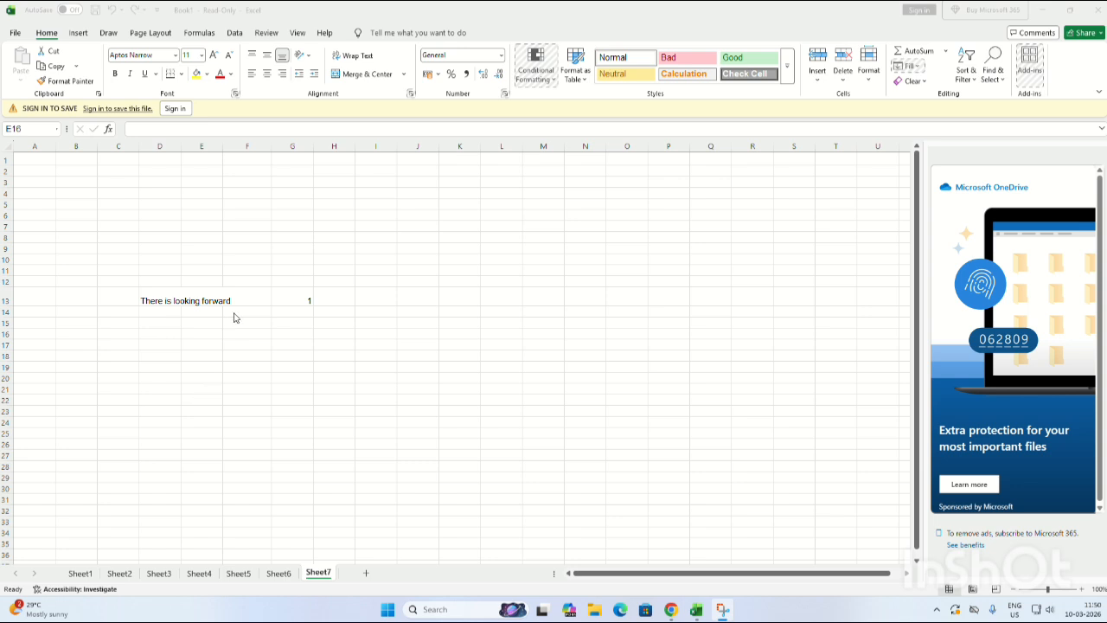
- Select column F and widen it to about one and a half times its width
click(273, 155)
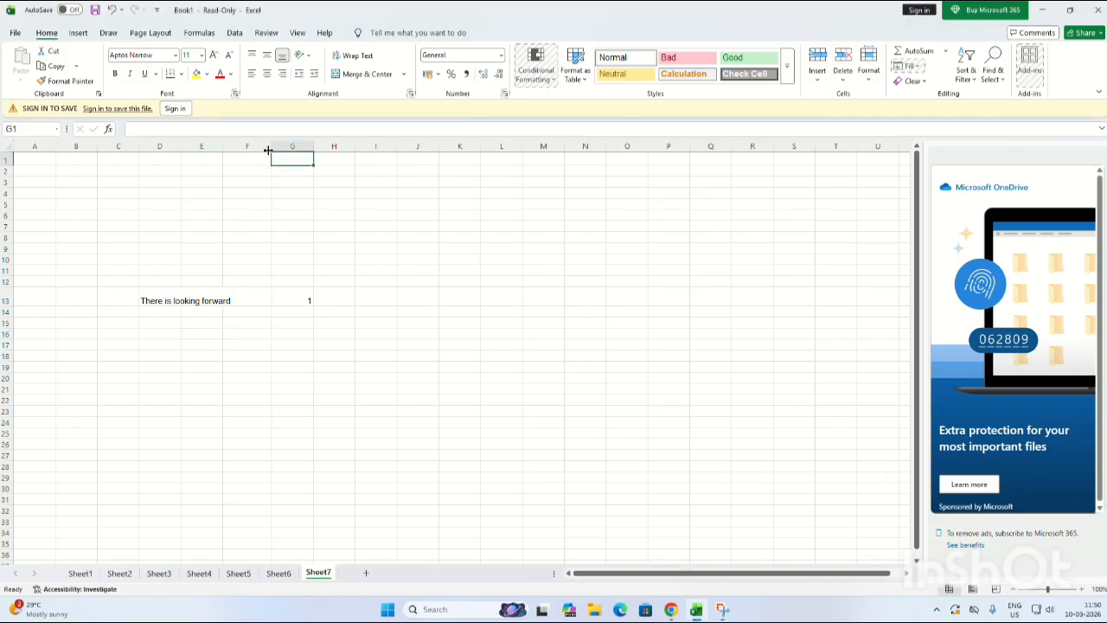
click(268, 150)
drag(273, 152, 300, 151)
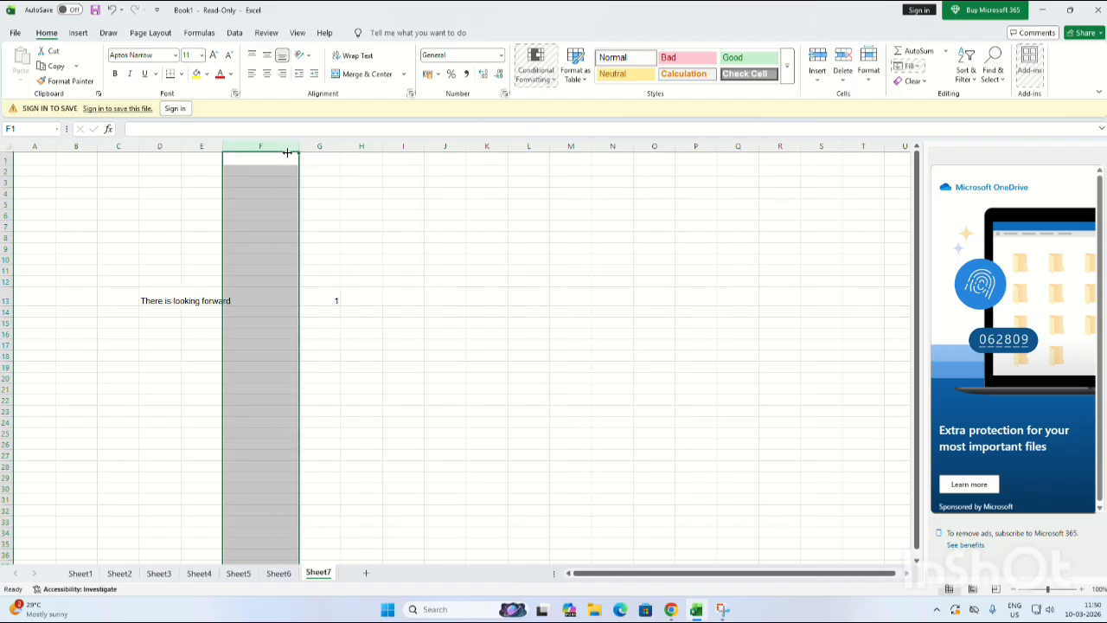
- Narrow column C slightly and select cell C8
click(137, 158)
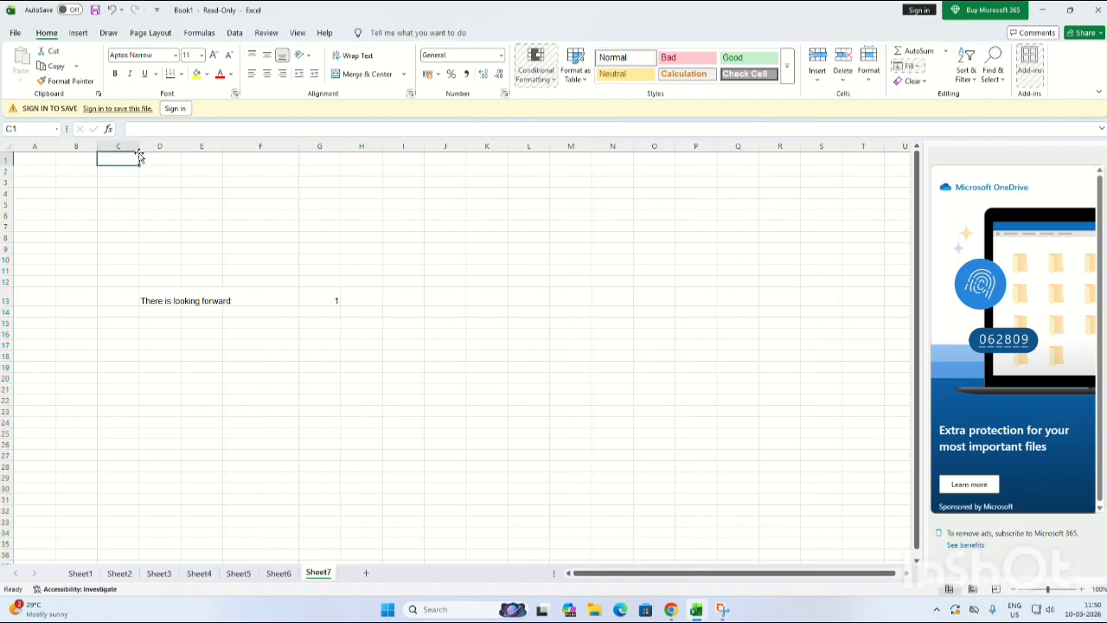
click(139, 156)
click(143, 169)
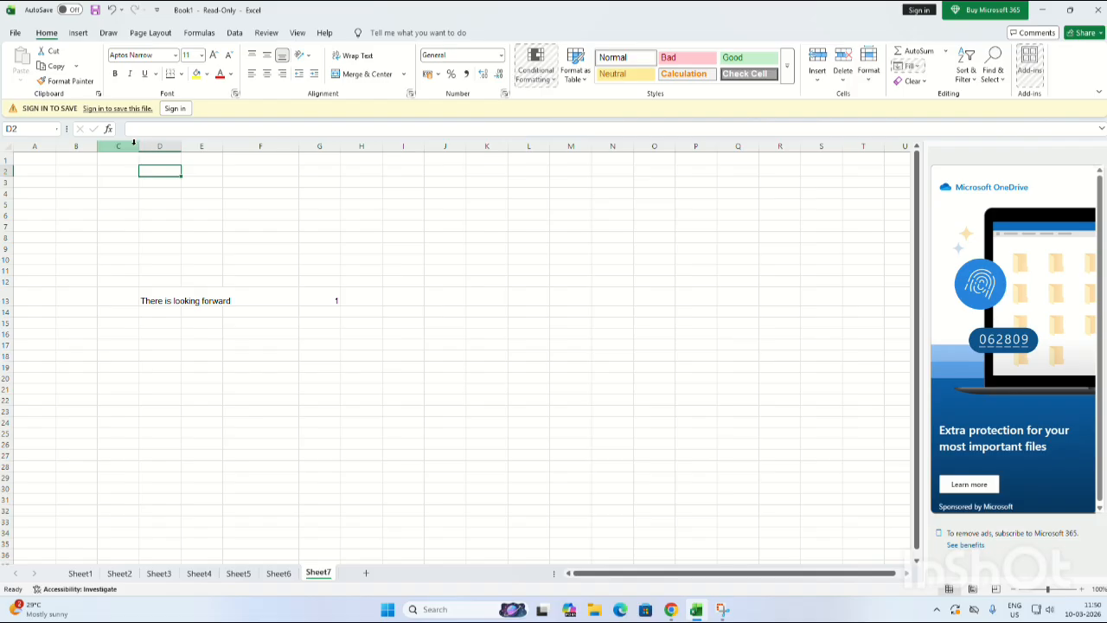
drag(136, 150, 131, 151)
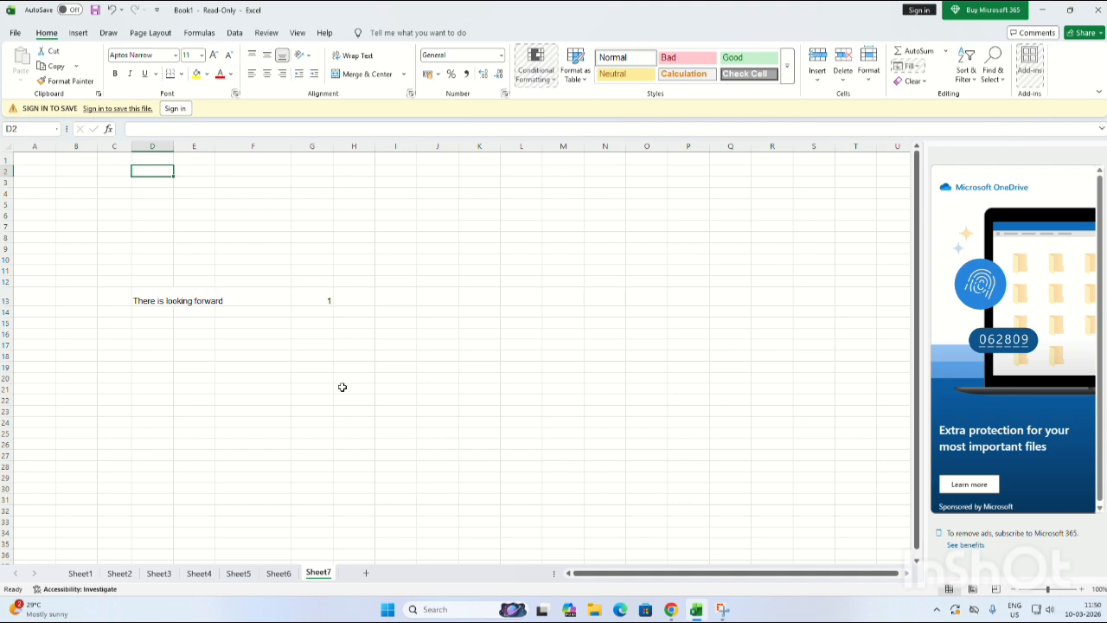
click(111, 239)
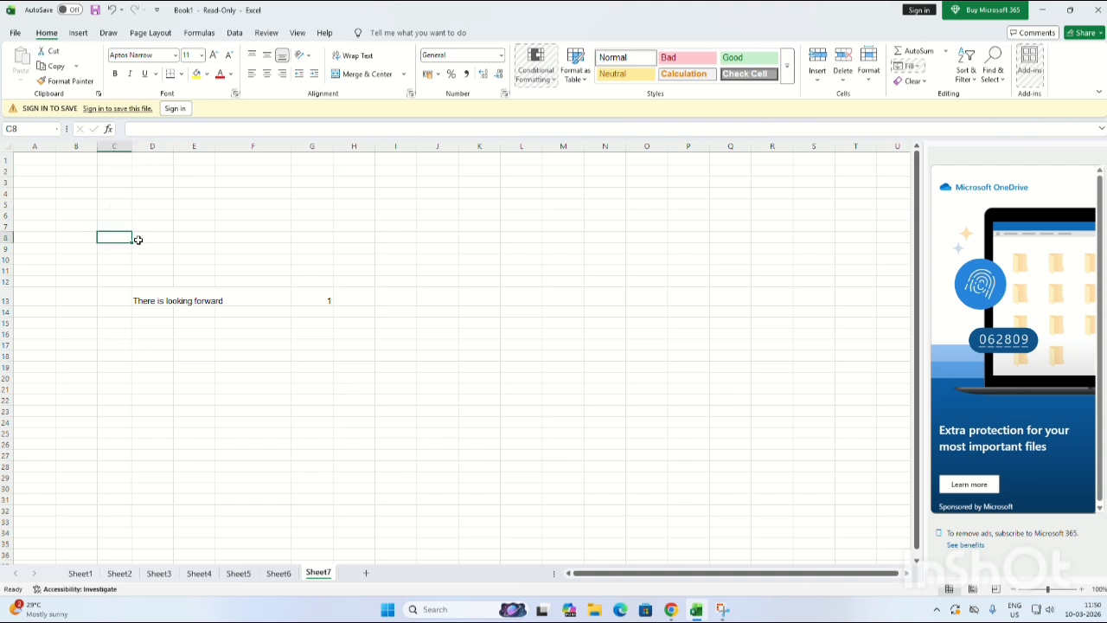
drag(138, 240, 390, 424)
click(690, 322)
click(681, 304)
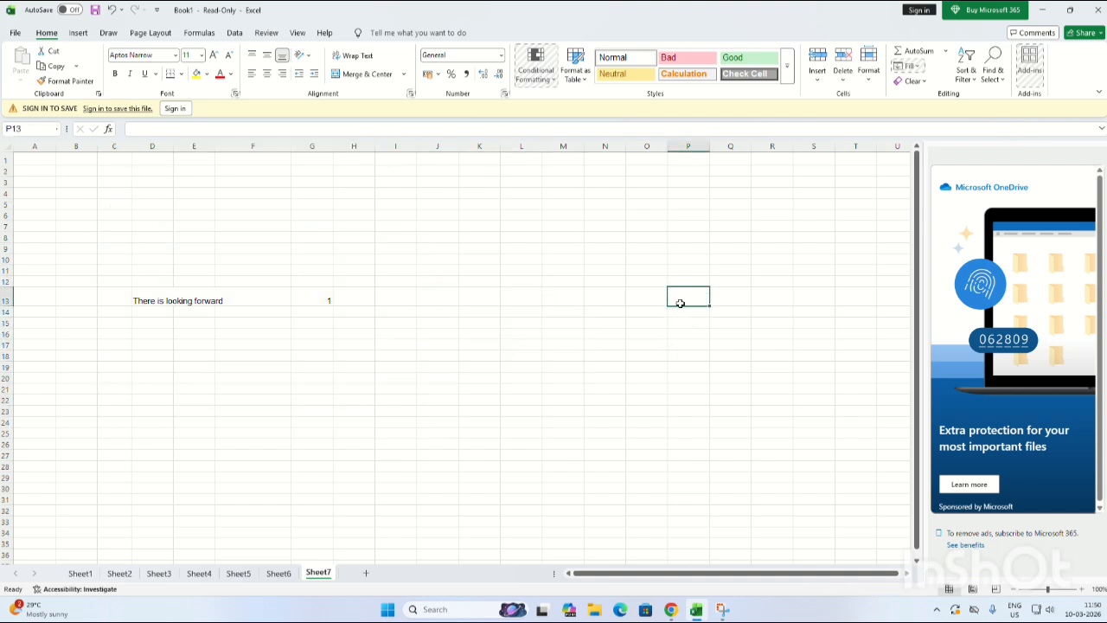
drag(680, 303, 294, 528)
click(227, 429)
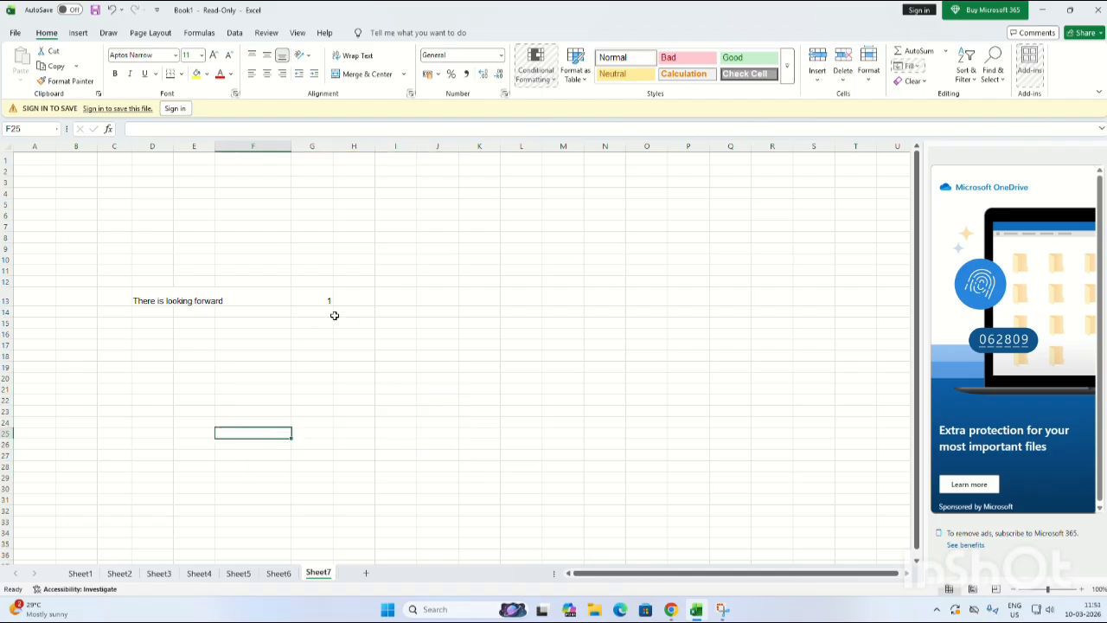
- Apply Merge Cells and Merge & Center to the single cell E13, and select the range I11:S28
click(275, 302)
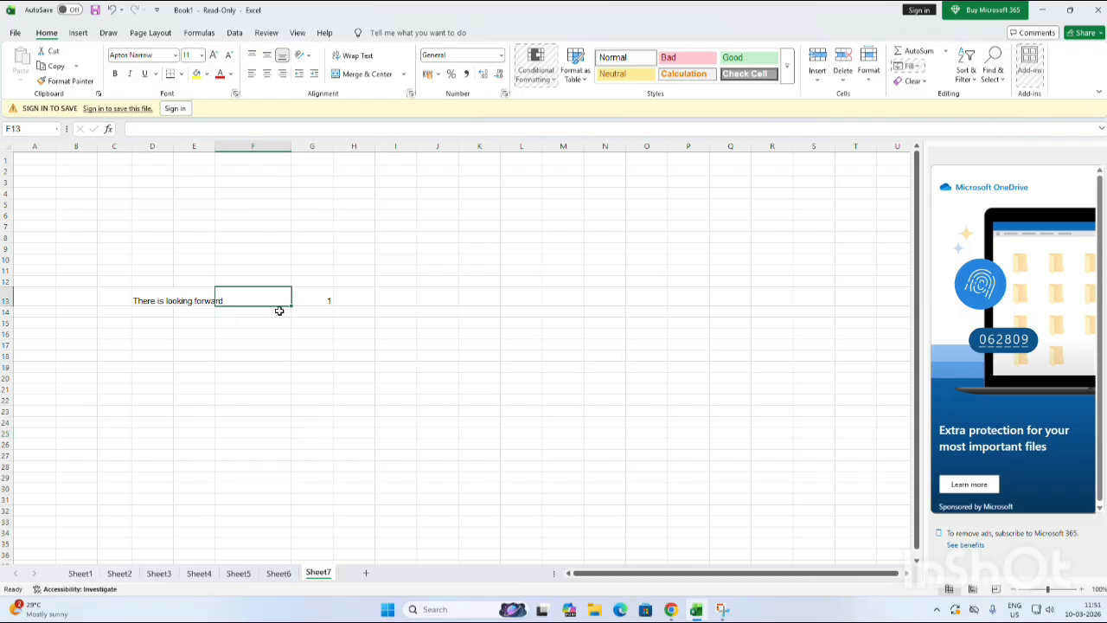
click(197, 301)
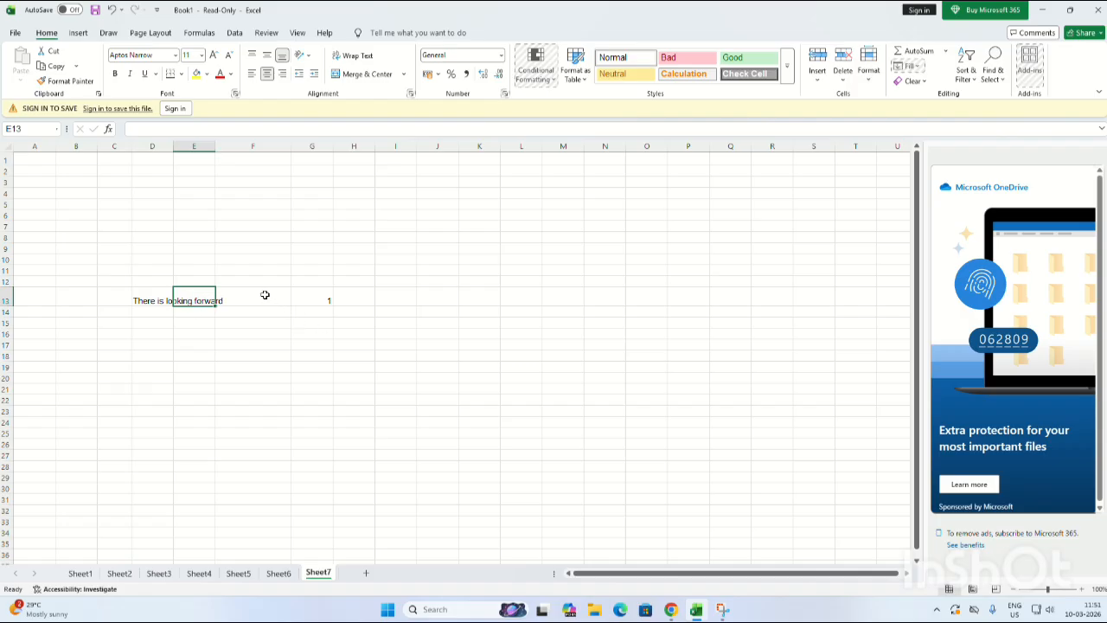
click(404, 73)
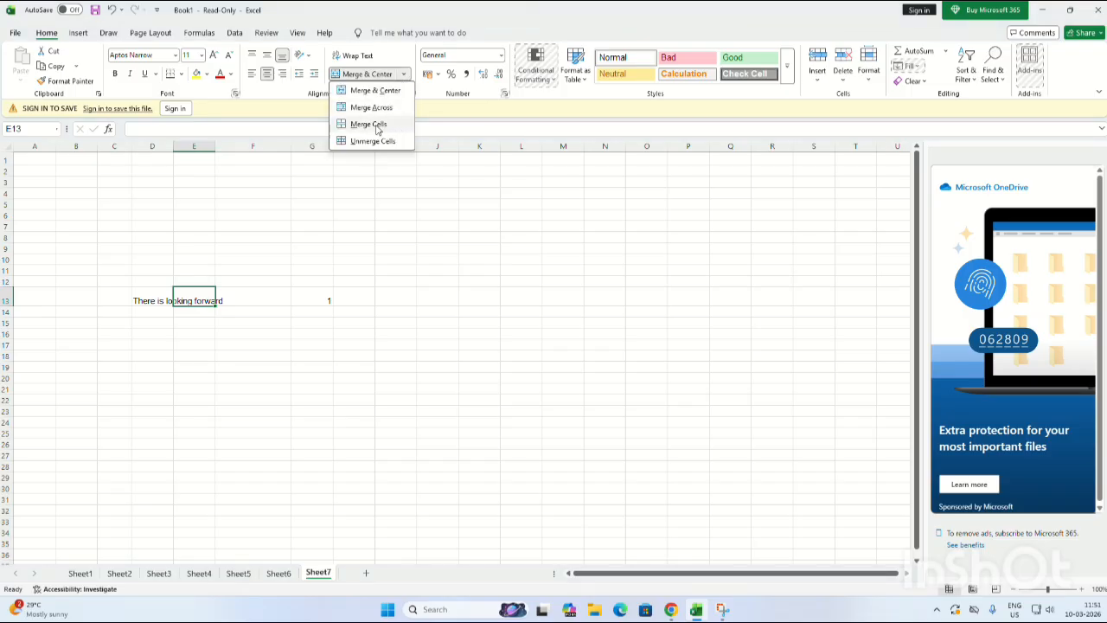
click(379, 127)
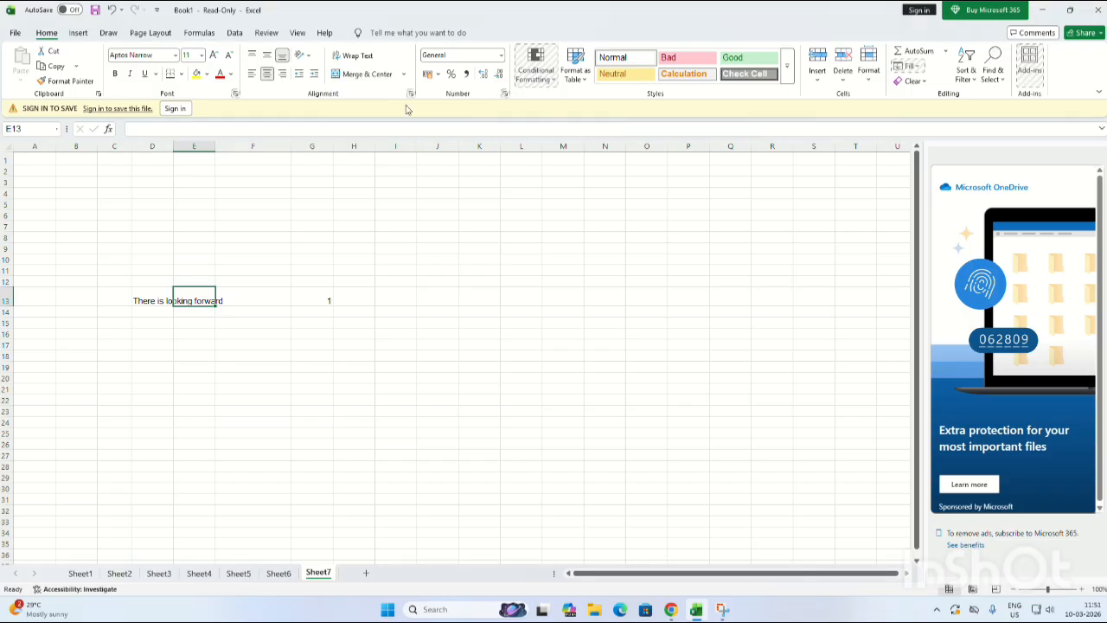
click(404, 75)
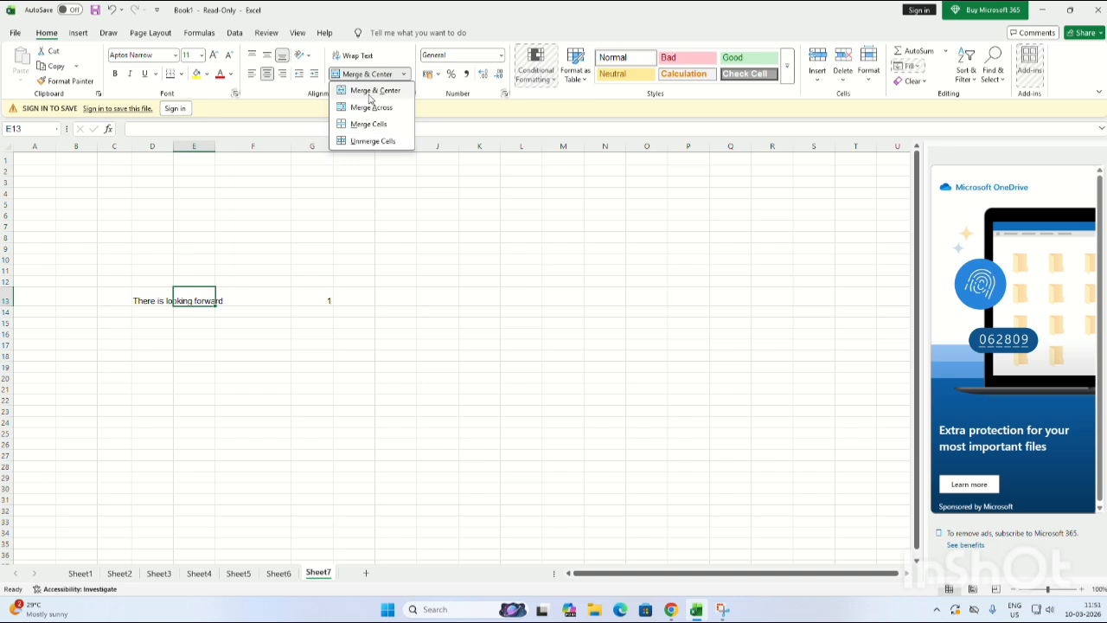
click(370, 91)
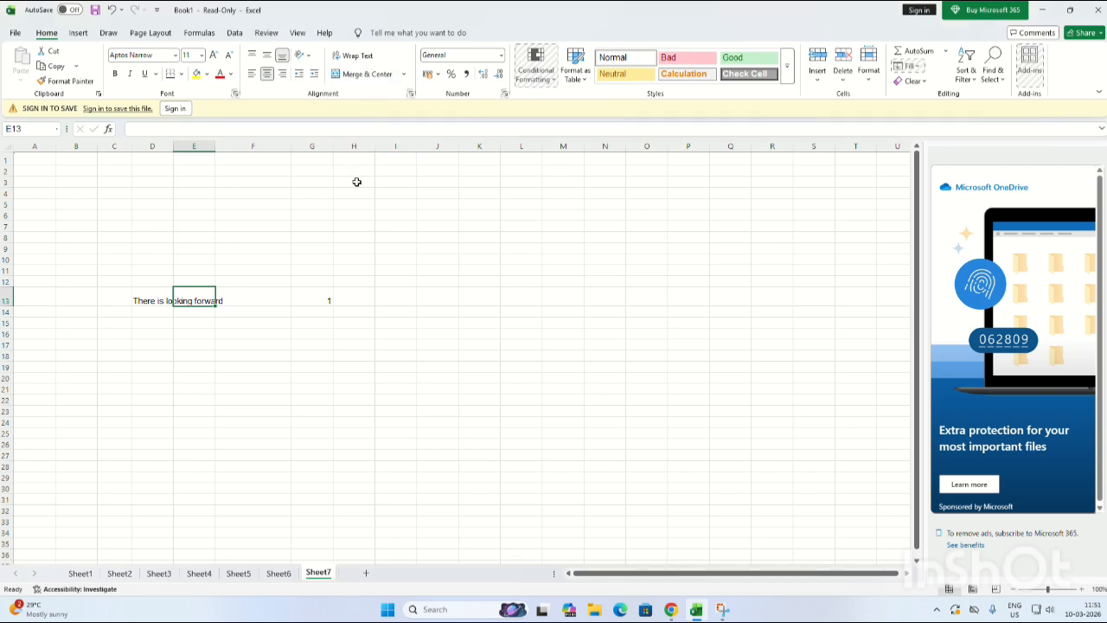
drag(400, 462, 816, 260)
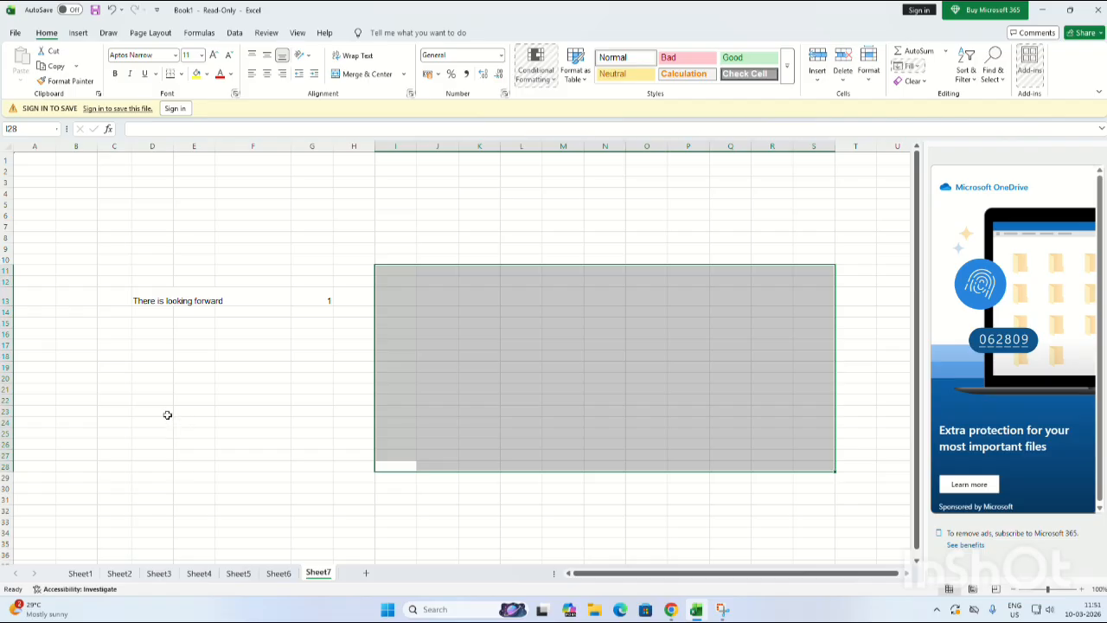
- Move the value 1 from G13 to G14 and fill it down column G to row 24
click(320, 299)
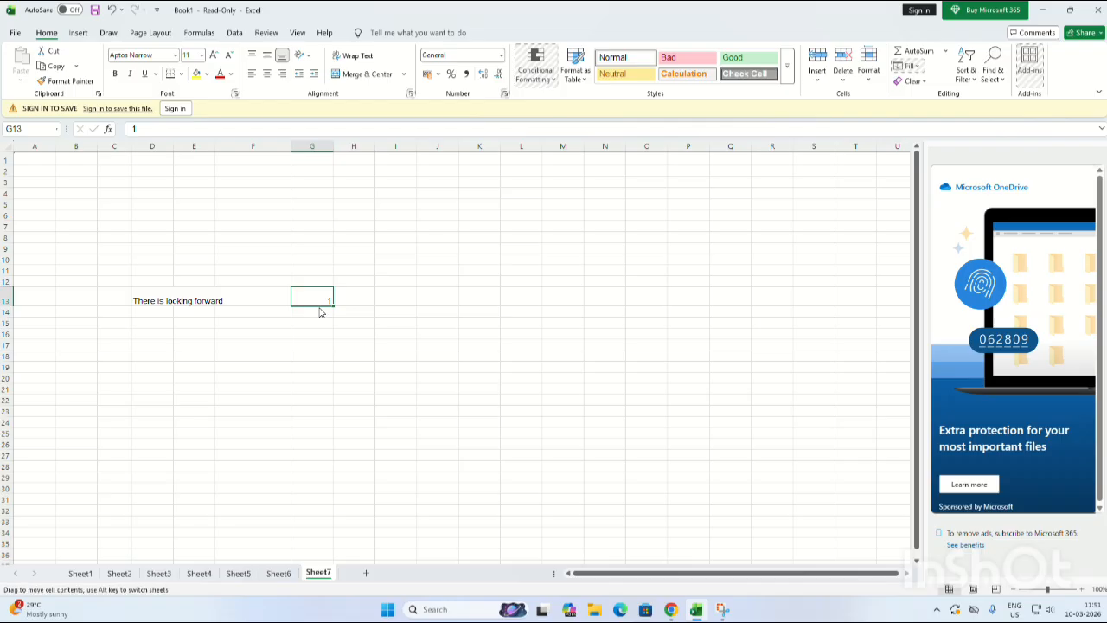
drag(321, 309, 305, 319)
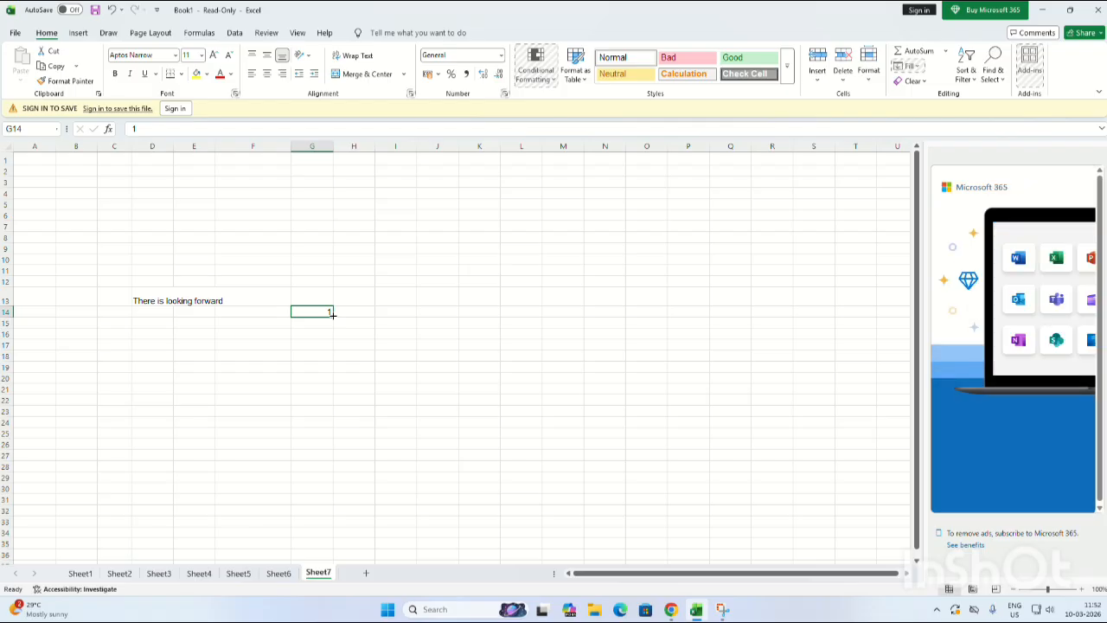
mouse_move(332, 314)
mouse_down()
mouse_move(336, 378)
mouse_move(318, 432)
mouse_up()
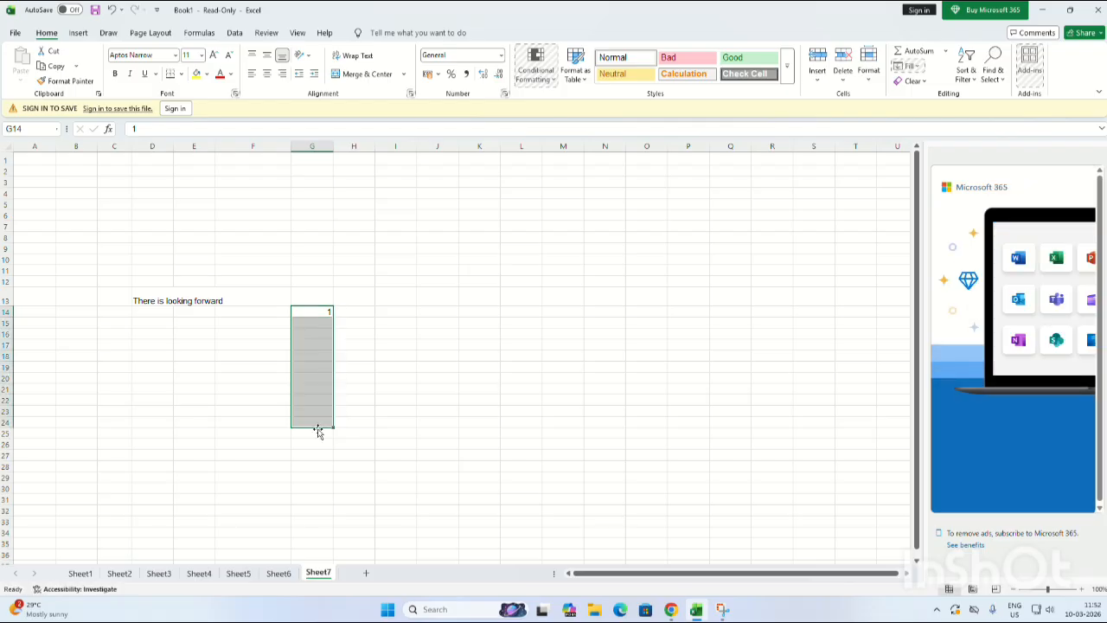
click(337, 388)
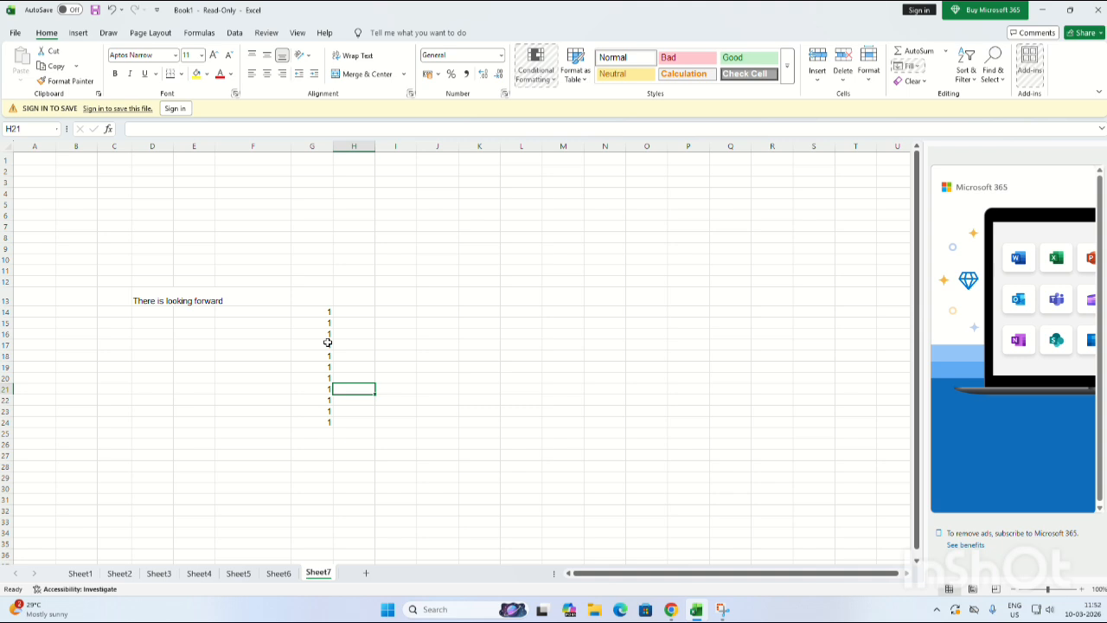
- Move the 1 from G14 to J15 and fill it across row 15 to M15
click(328, 343)
click(316, 310)
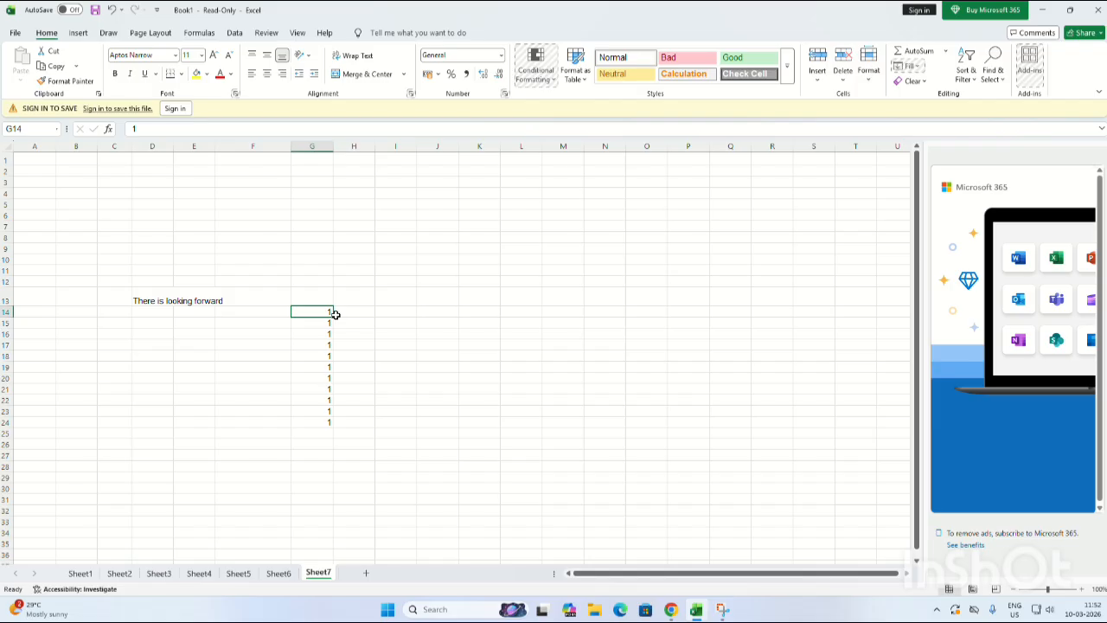
drag(336, 314, 592, 325)
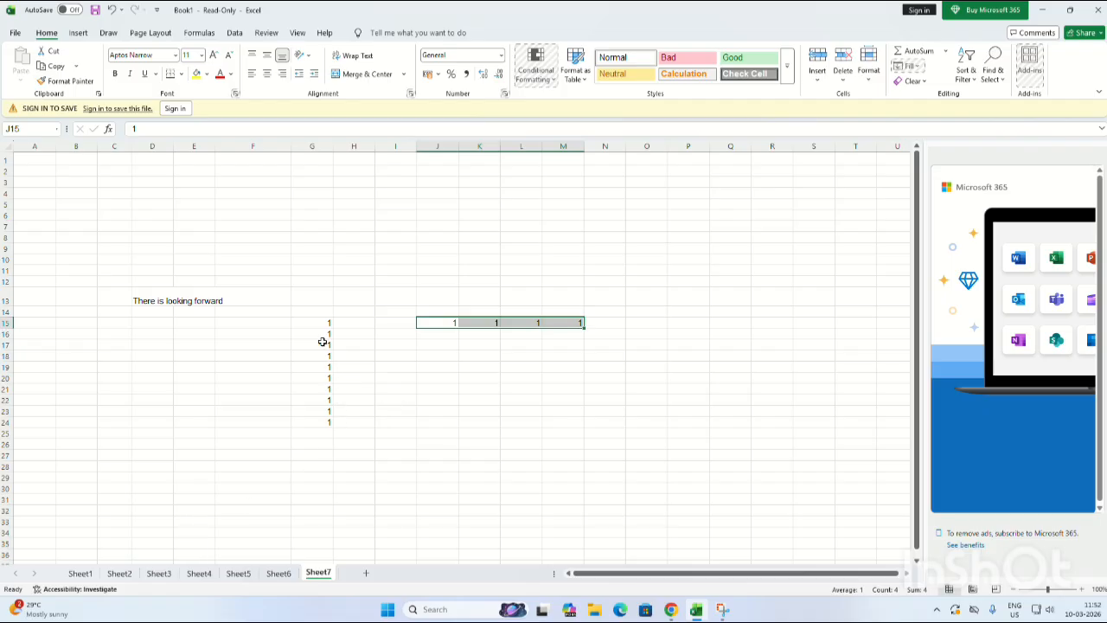
- Fill the value 1 from G15 down column G to G25
click(298, 321)
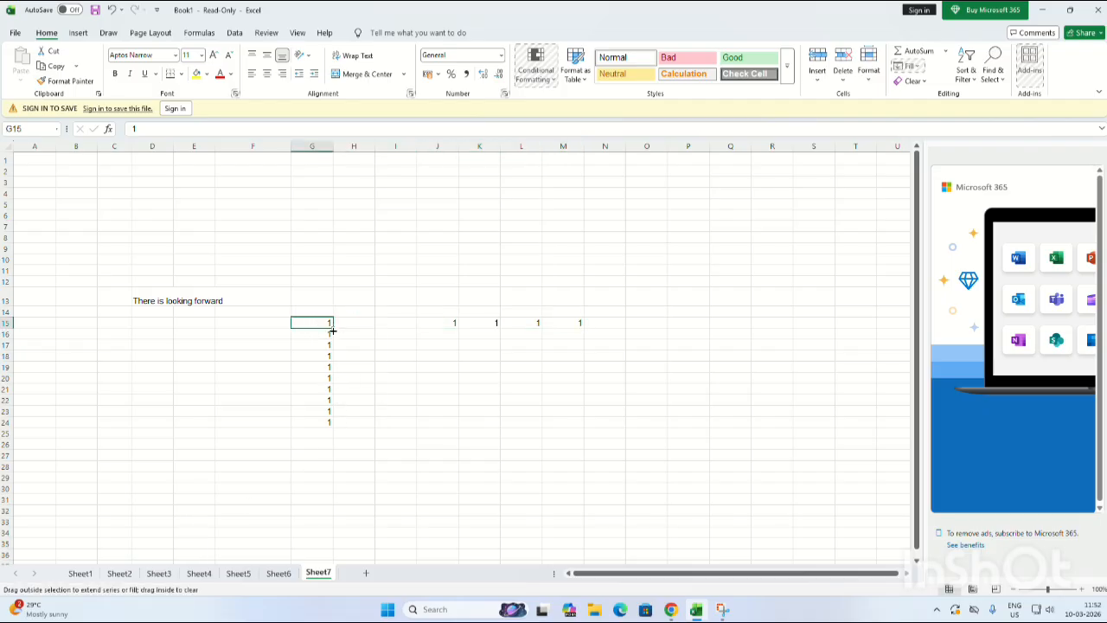
drag(333, 330, 331, 437)
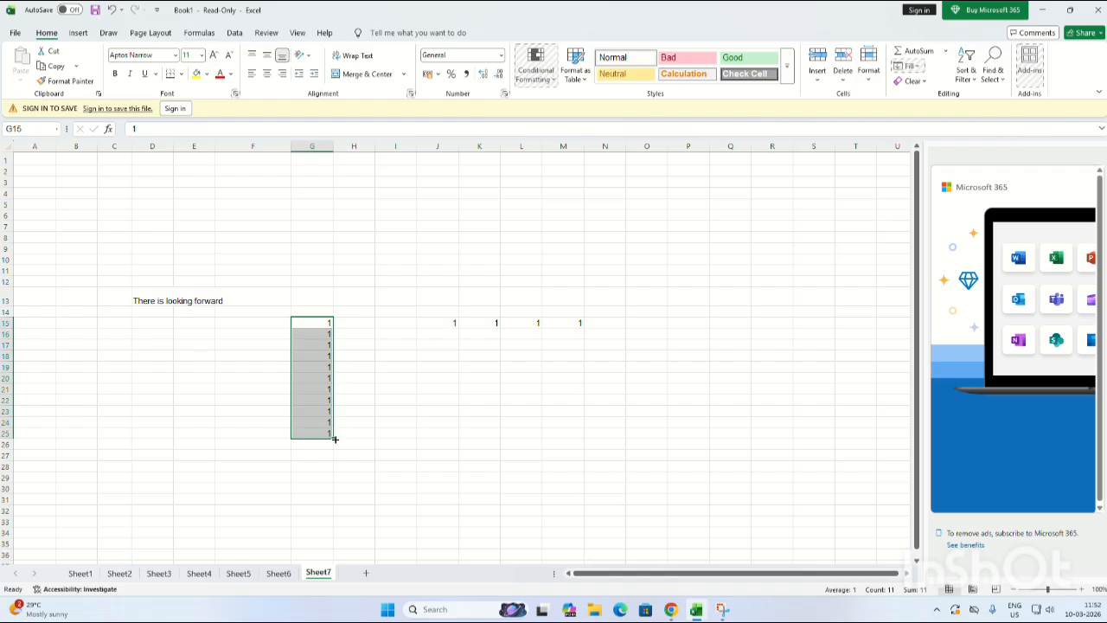
click(334, 439)
click(494, 24)
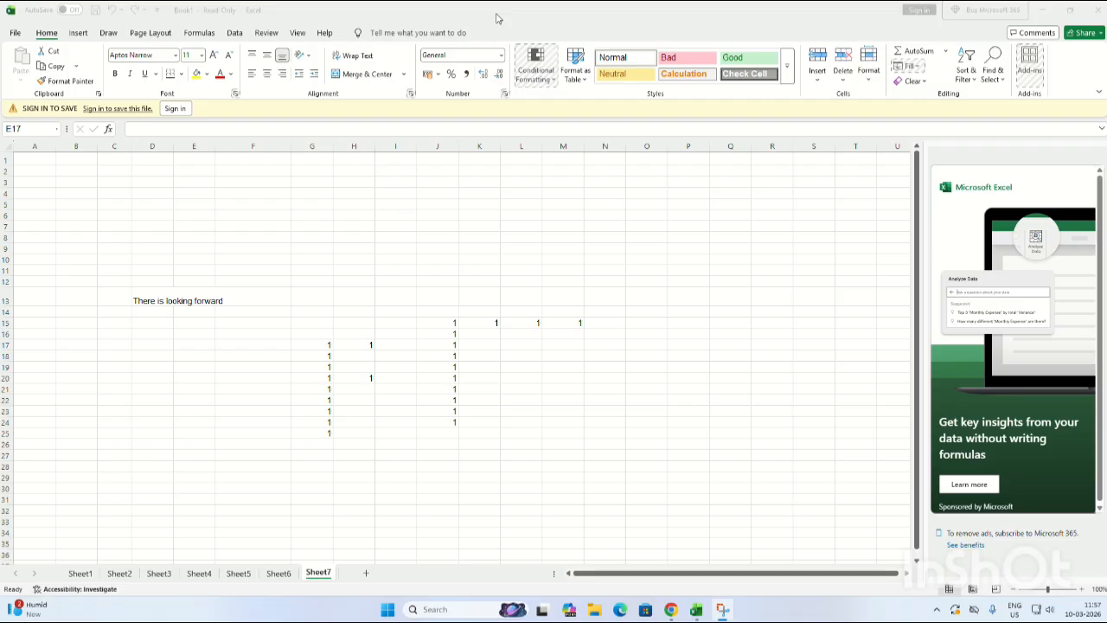
- Enter A1 in cell E17 and fill the series down column E to A9 in E25
click(185, 343)
double_click(186, 343)
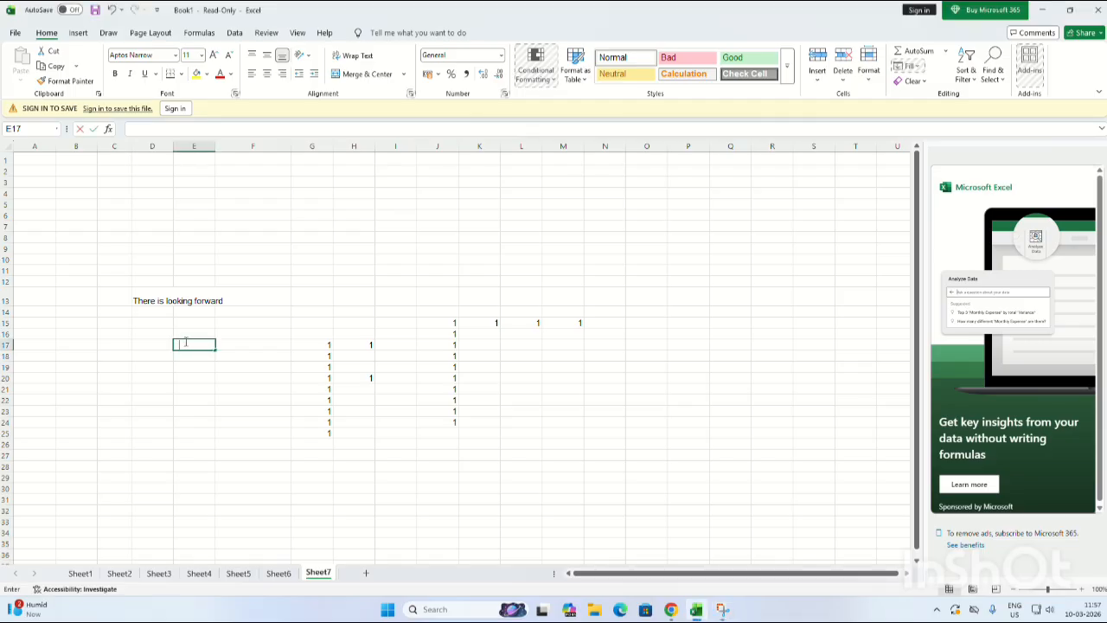
text(a)
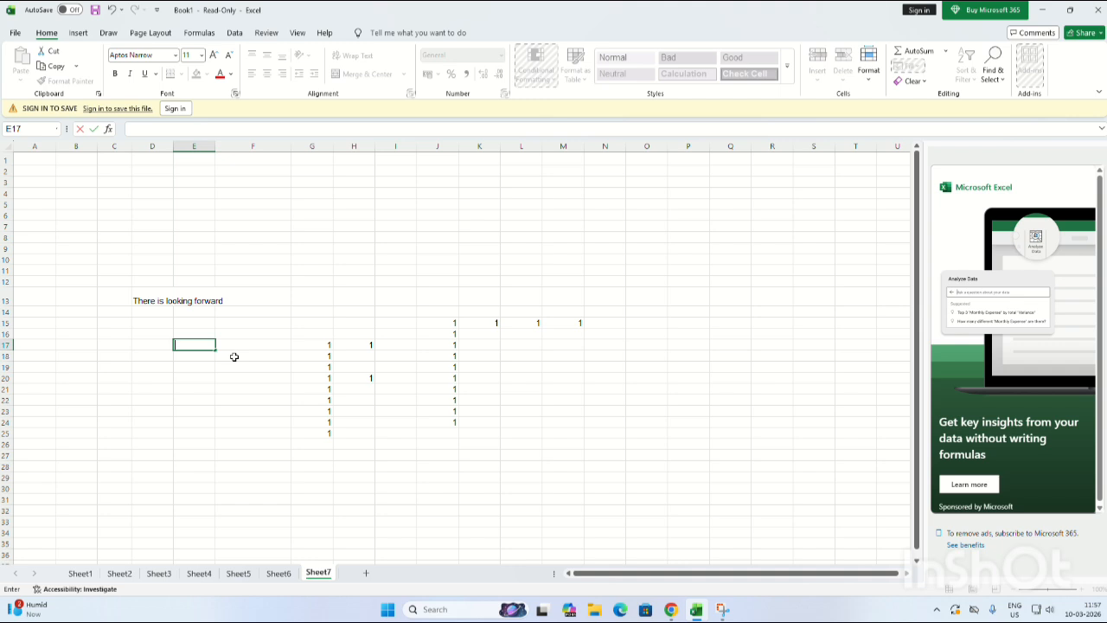
text(A1)
drag(216, 353, 205, 435)
click(206, 343)
click(205, 435)
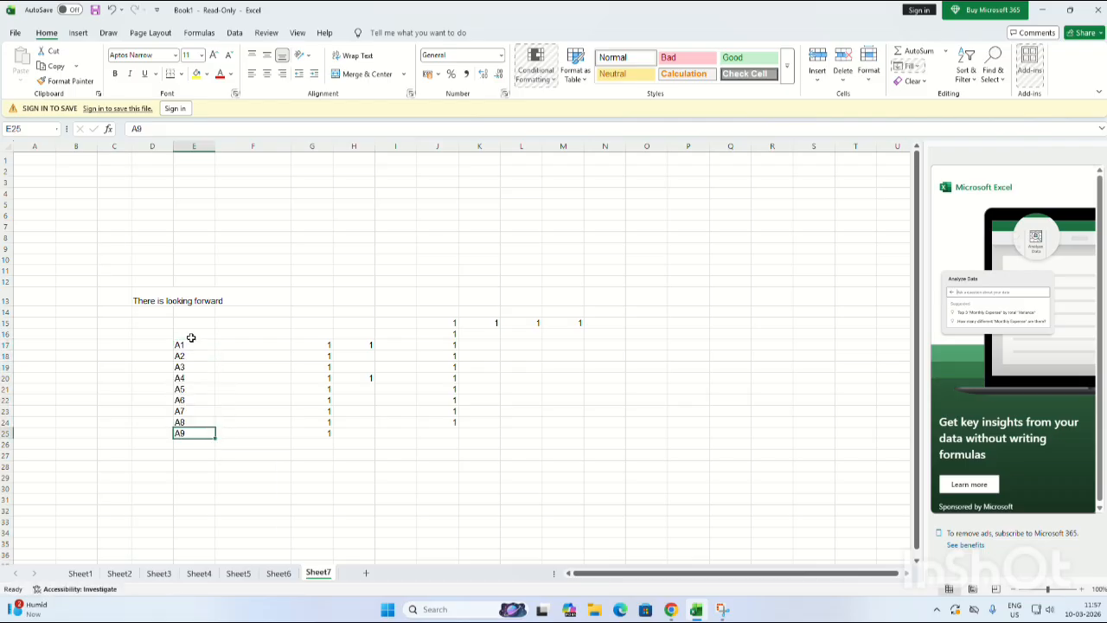
- Return to cell E17 and fill the A1 series across row 17 to A7 in K17
key(Up)
key(Up)
key(Up)
key(Up)
key(Up)
key(Up)
key(Up)
key(Up)
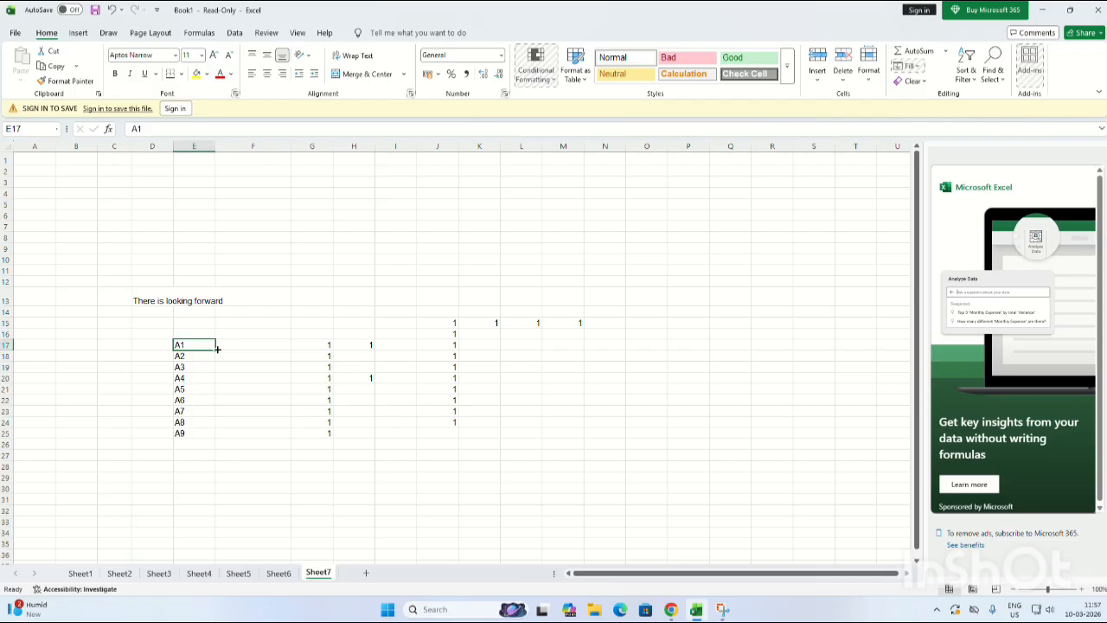
drag(217, 349, 217, 352)
click(216, 350)
drag(214, 350, 244, 355)
click(485, 19)
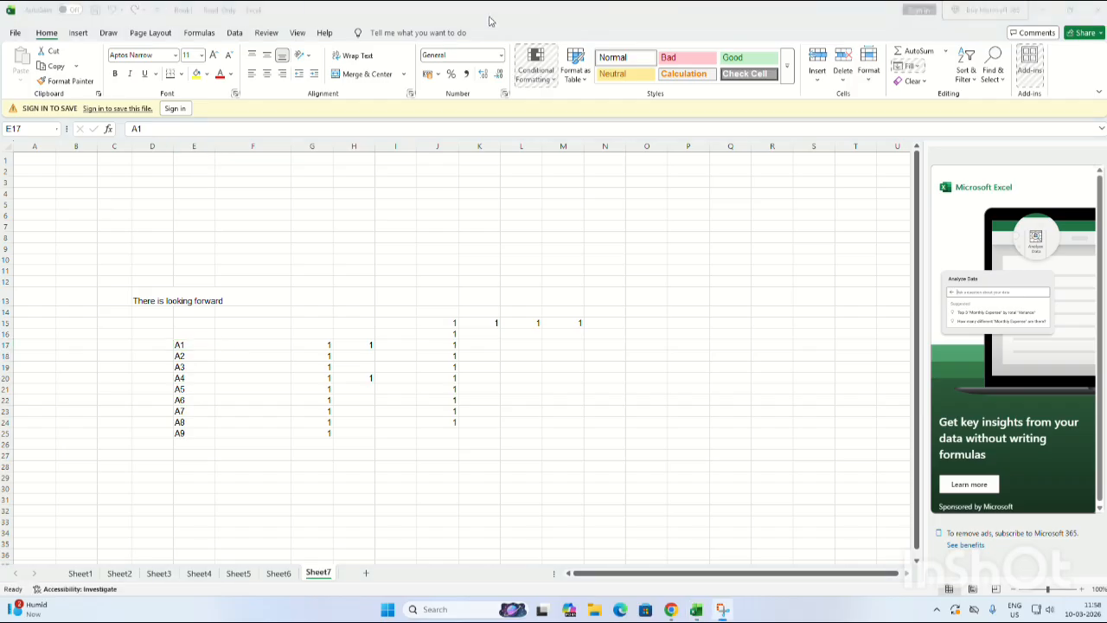
click(211, 345)
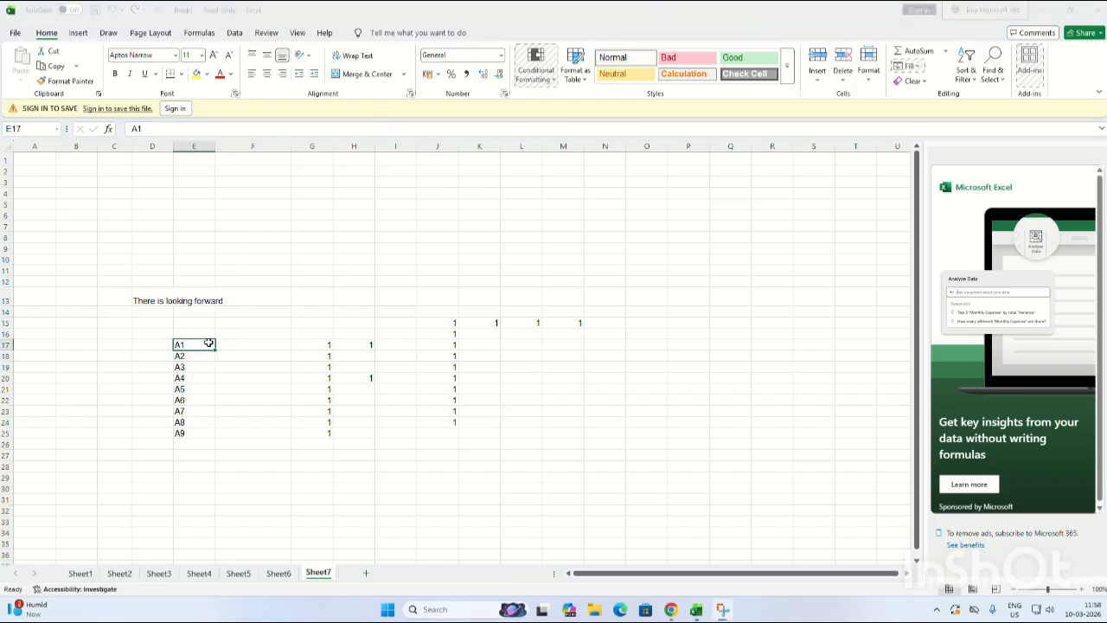
drag(217, 346, 506, 353)
click(506, 353)
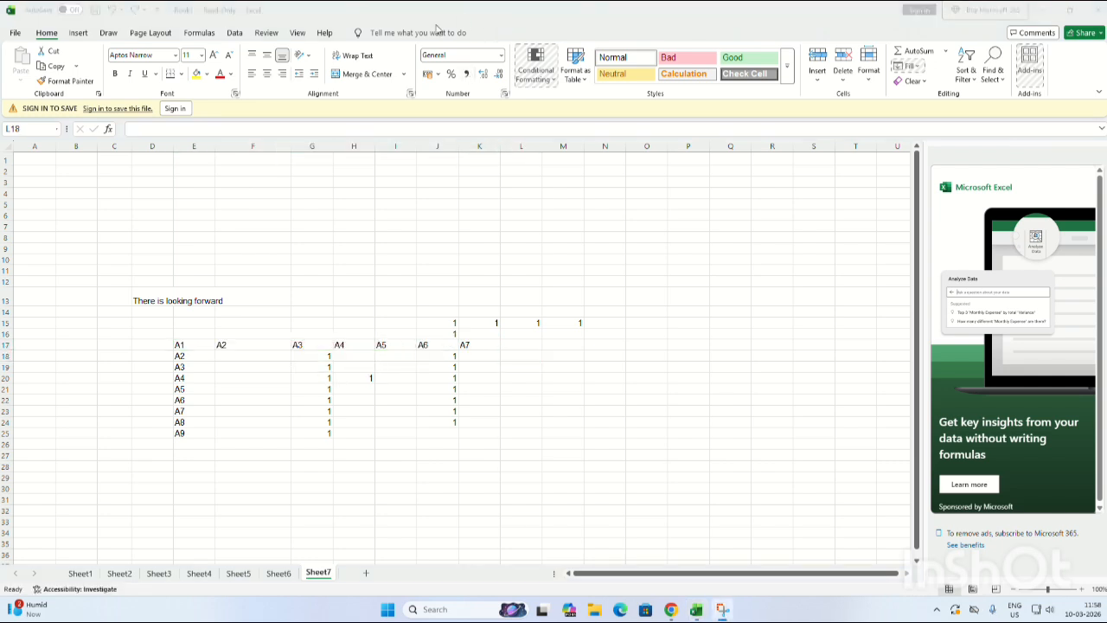
- Enter MONDAY in cell G4 and fill the weekdays down column G to row 11
click(312, 194)
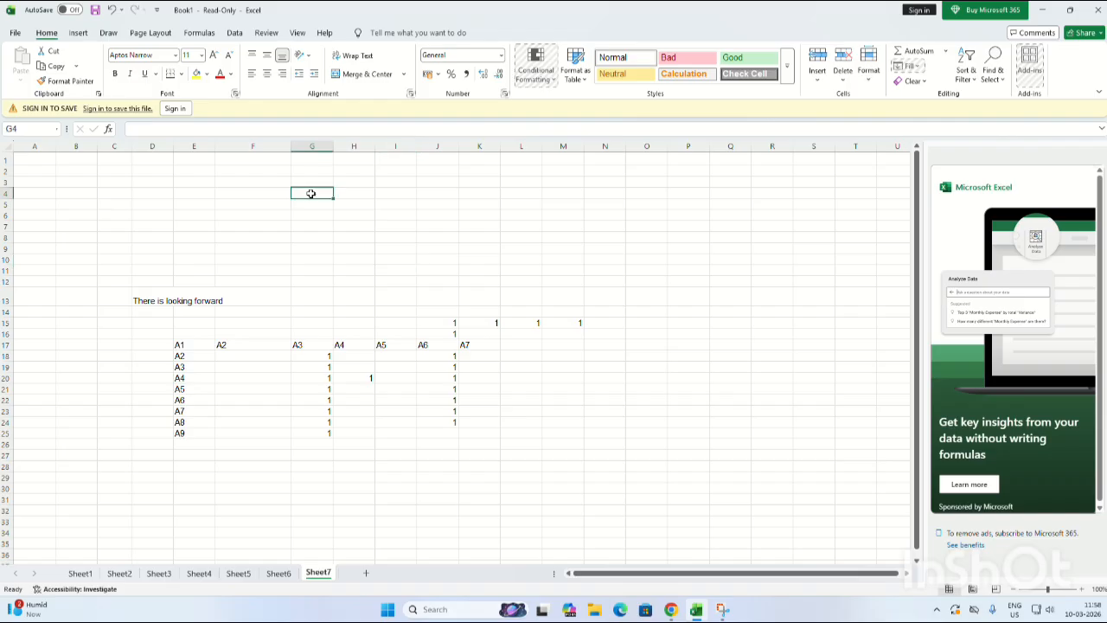
text(MONDAY)
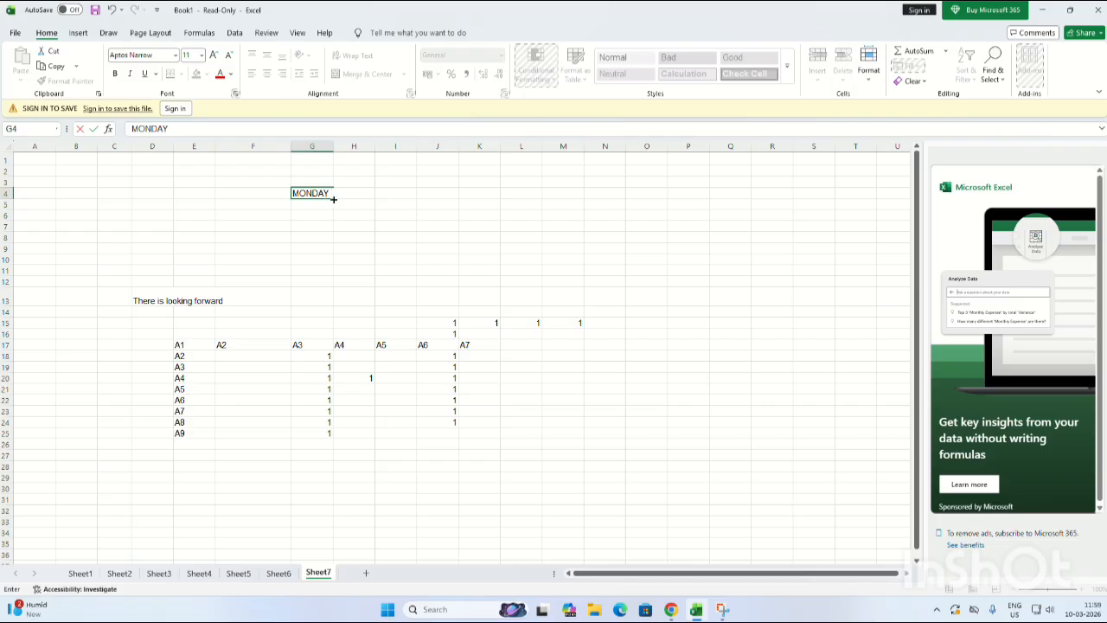
drag(334, 199, 334, 274)
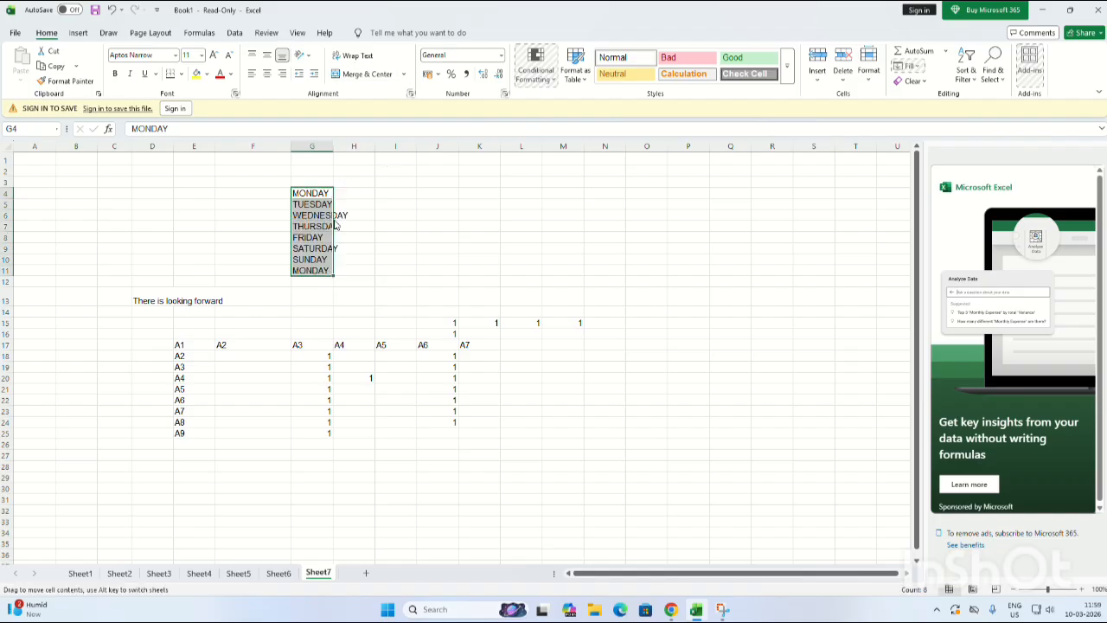
- Move the weekday list from G4:G11 to I3:I10 and deselect it
drag(334, 225, 418, 210)
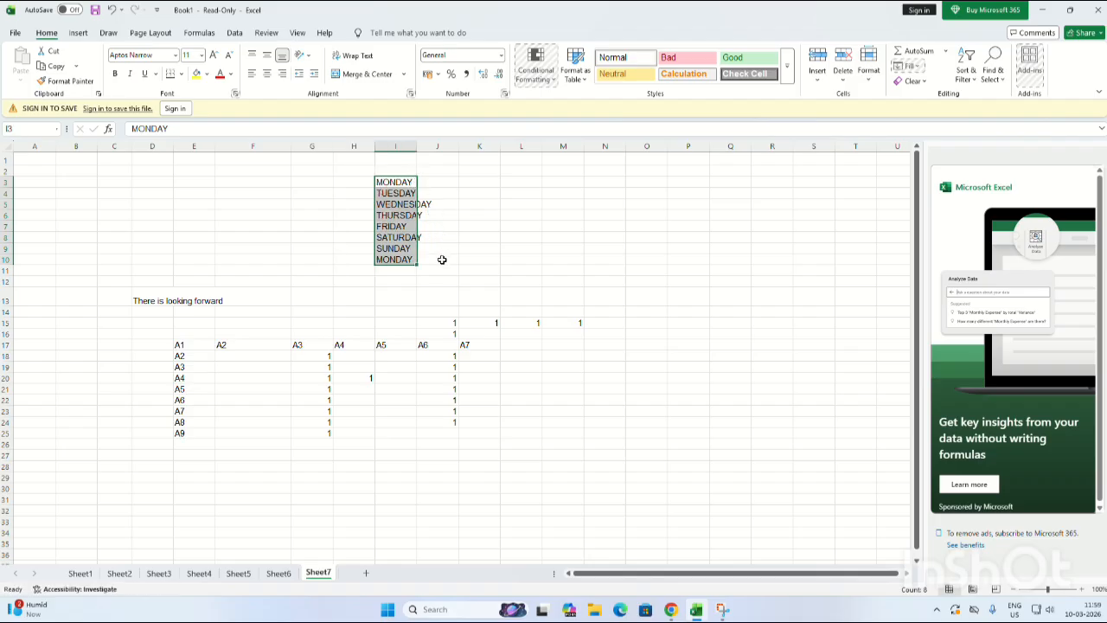
right_click(421, 278)
click(588, 298)
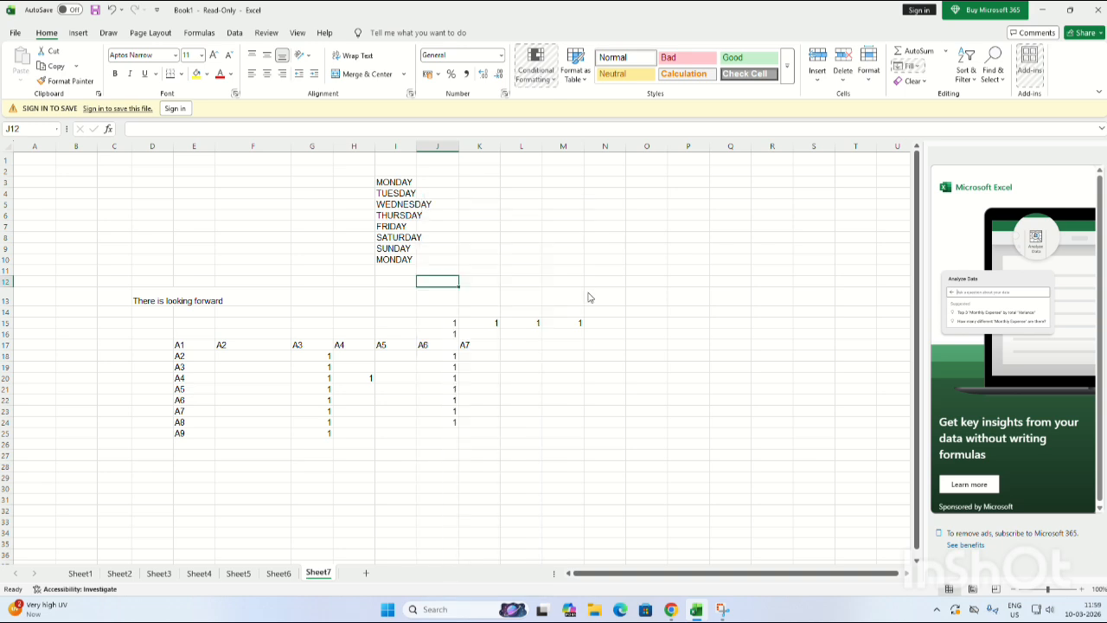
- Fill the weekdays from MONDAY in I3 across row 3 to FRIDAY in M3
click(415, 184)
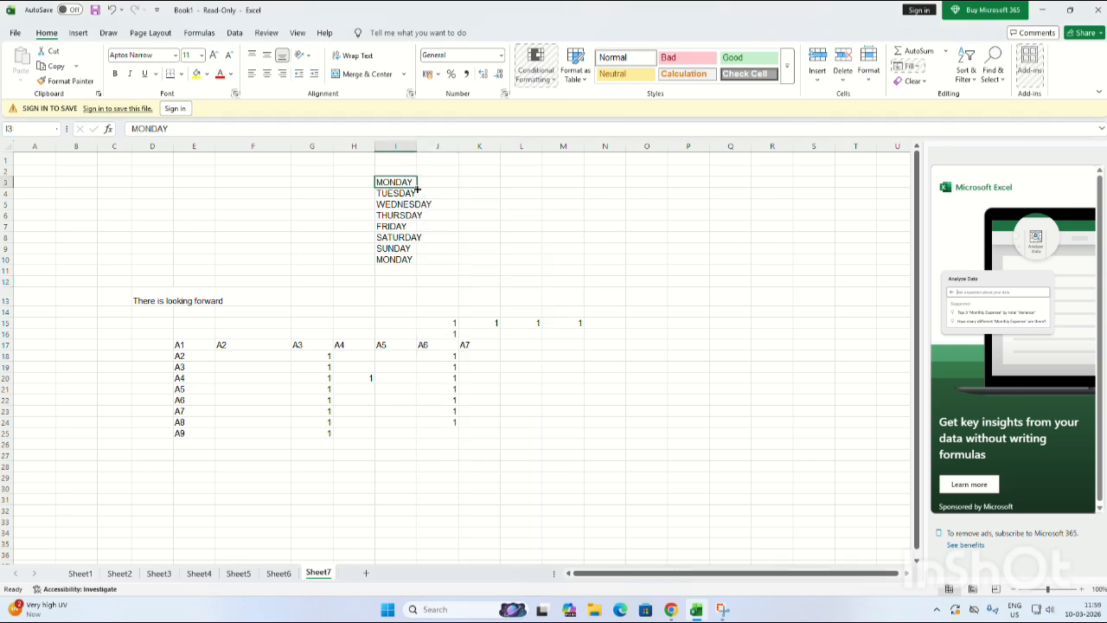
drag(417, 189, 434, 190)
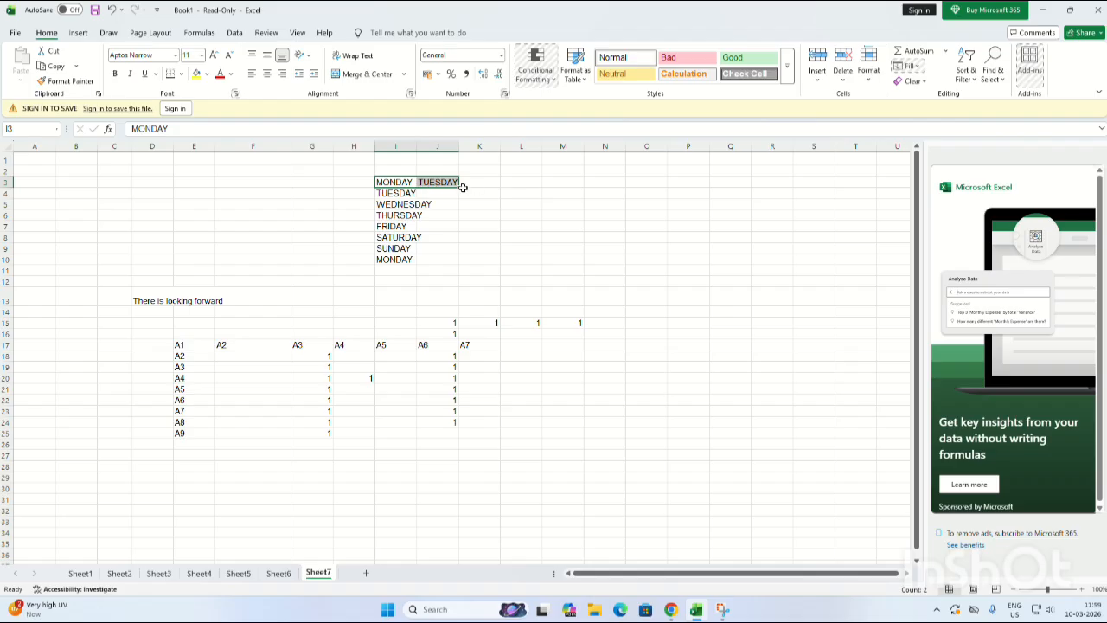
click(464, 187)
key(Return)
click(450, 185)
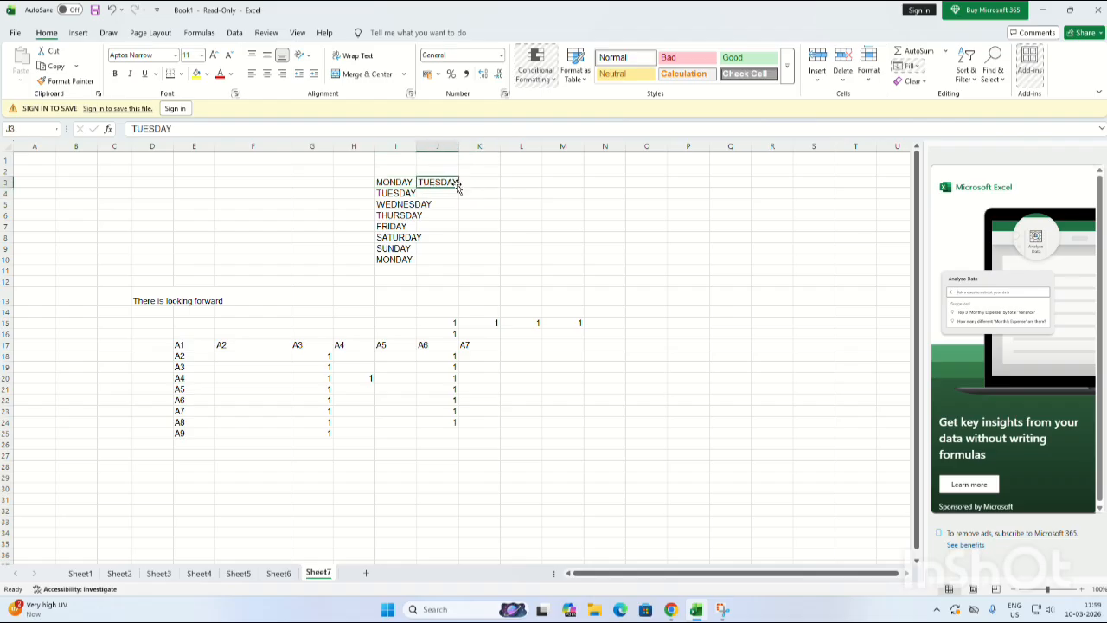
drag(458, 186, 579, 188)
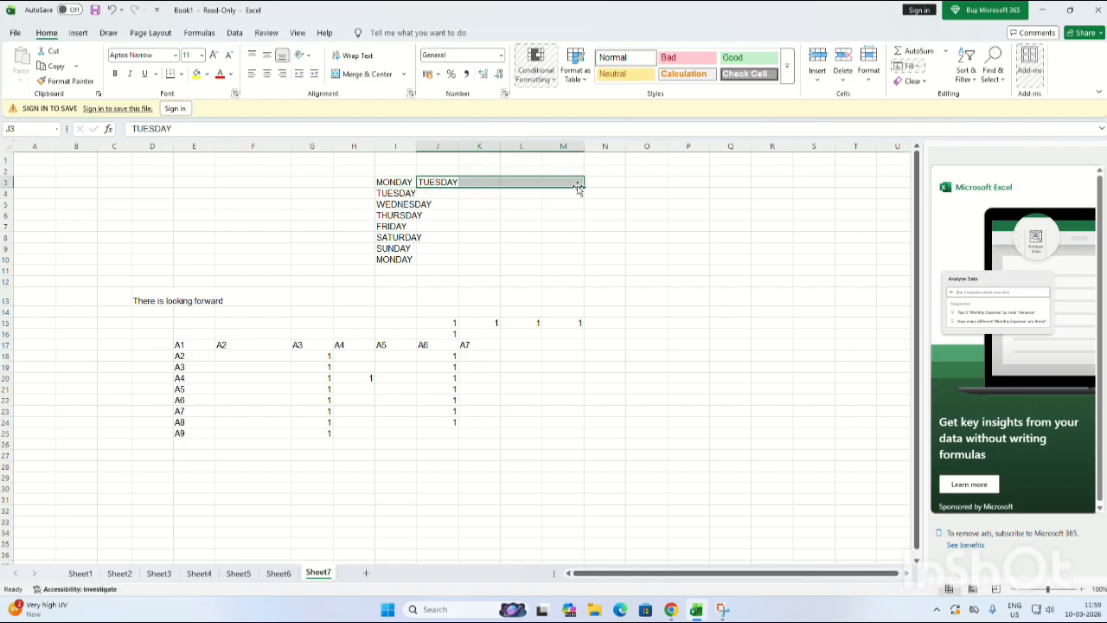
right_click(469, 249)
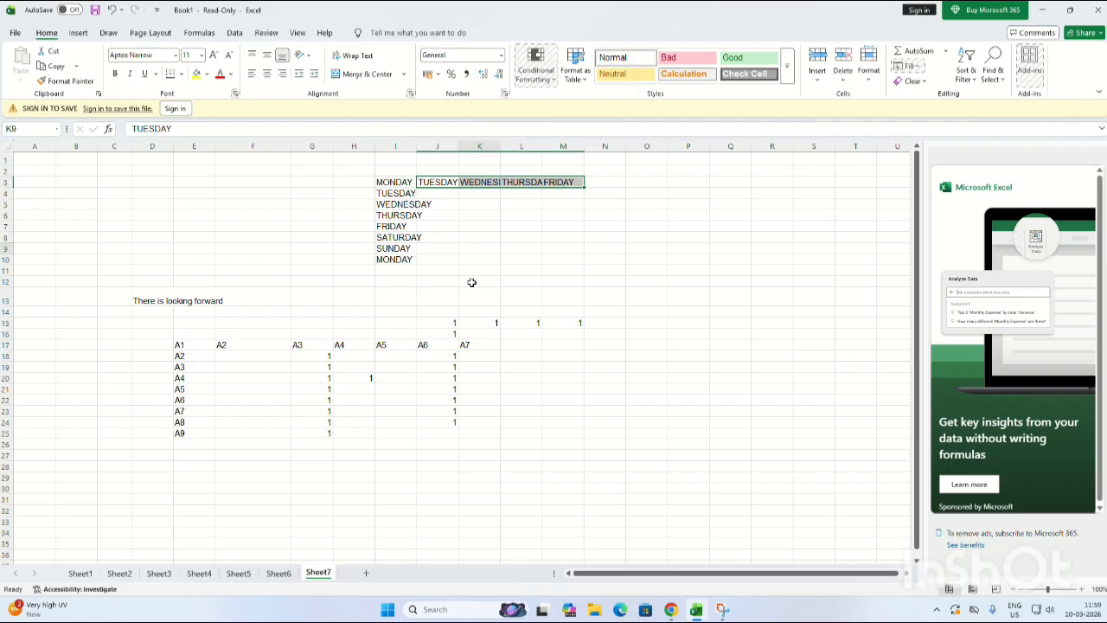
- Enter JANUARY in cell C2 and fill the months down column C to row 18
click(406, 268)
click(499, 14)
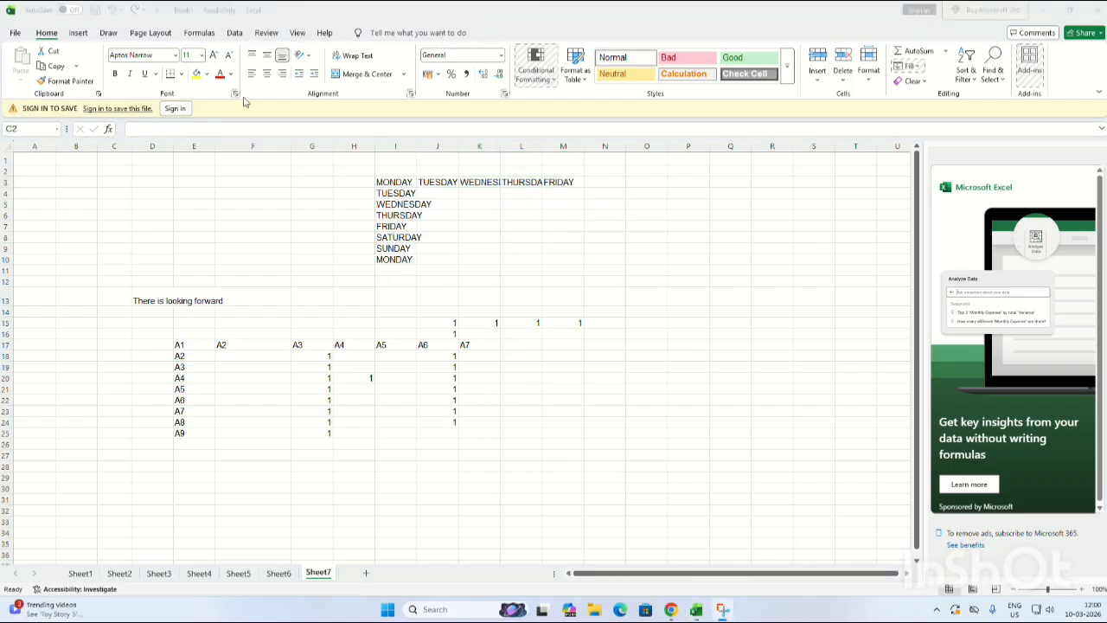
click(108, 171)
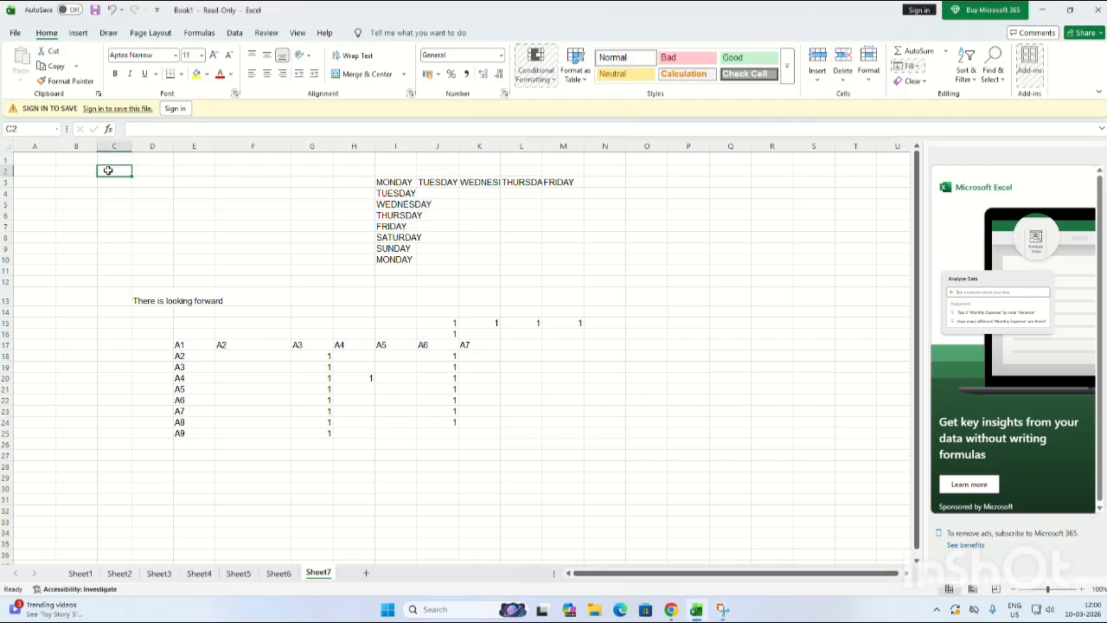
text(JAN)
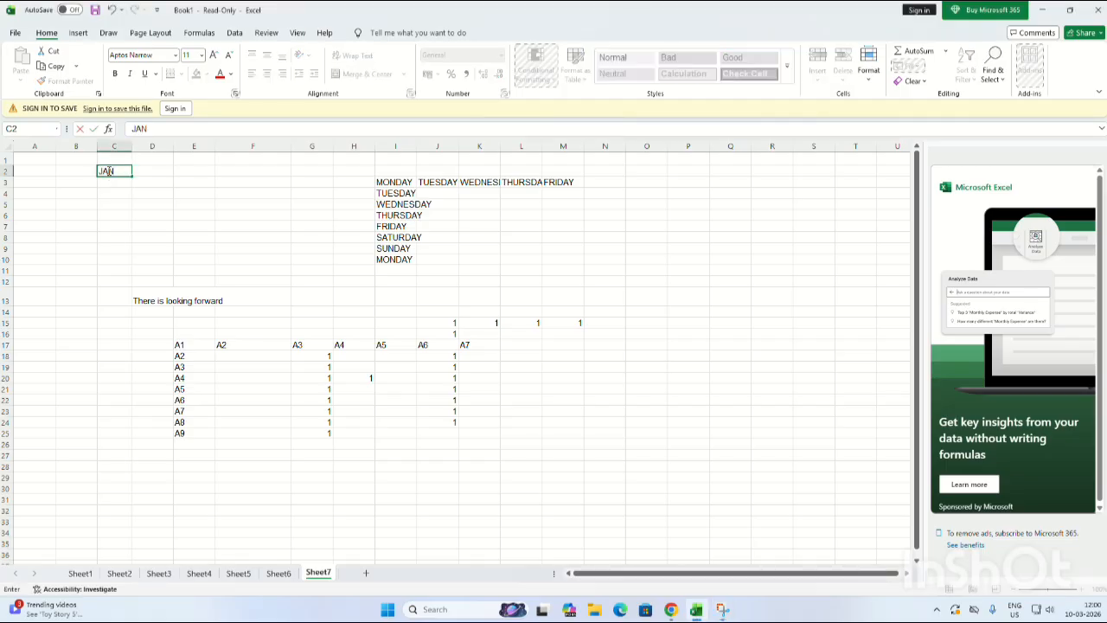
text(UARY)
click(131, 171)
drag(132, 179, 122, 367)
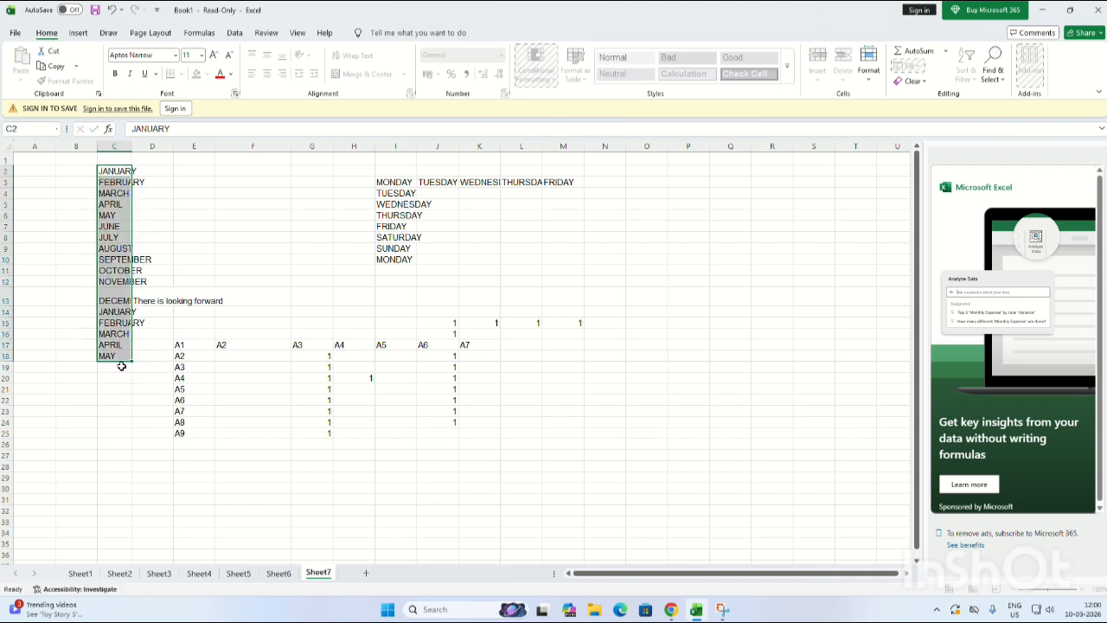
- Fill the months from JANUARY in C2 across row 2 to DECEMBER in N2 and deselect them
click(156, 178)
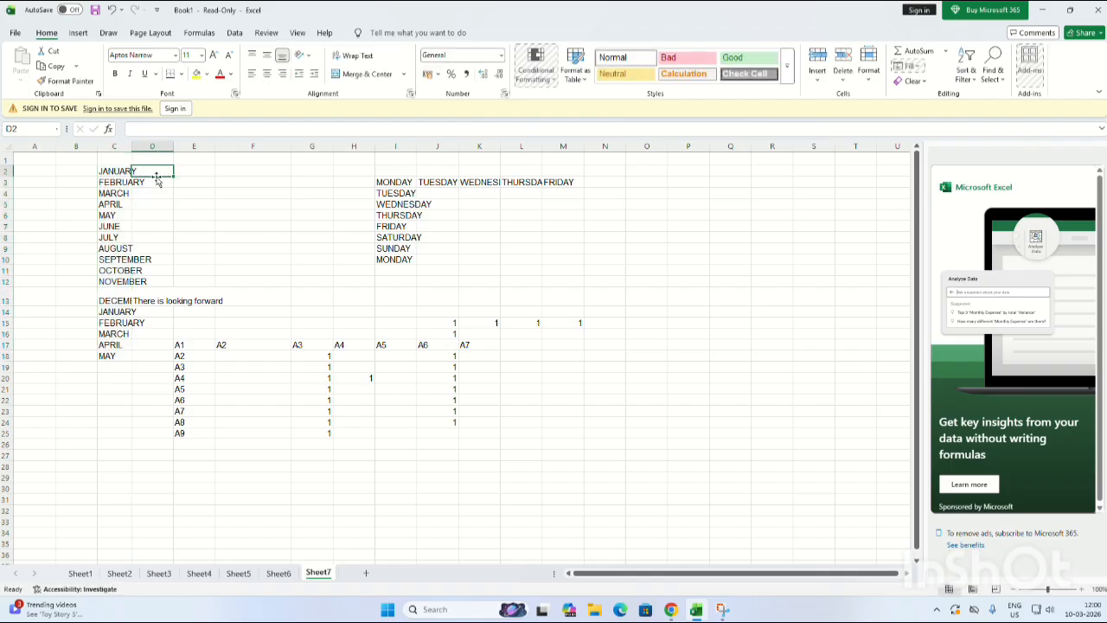
click(127, 175)
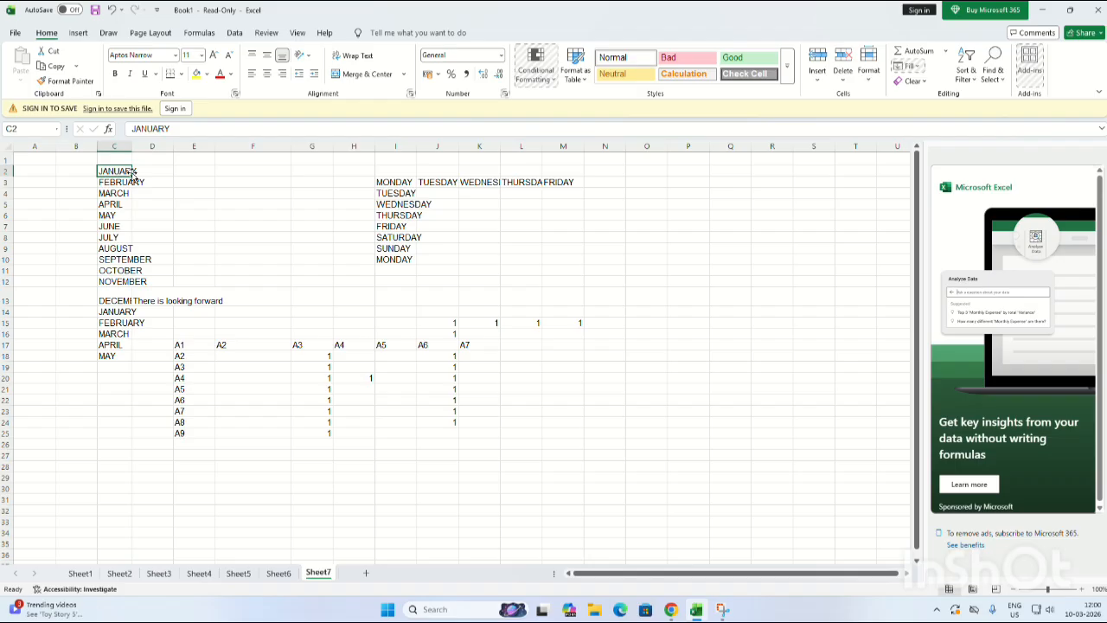
drag(132, 173, 632, 158)
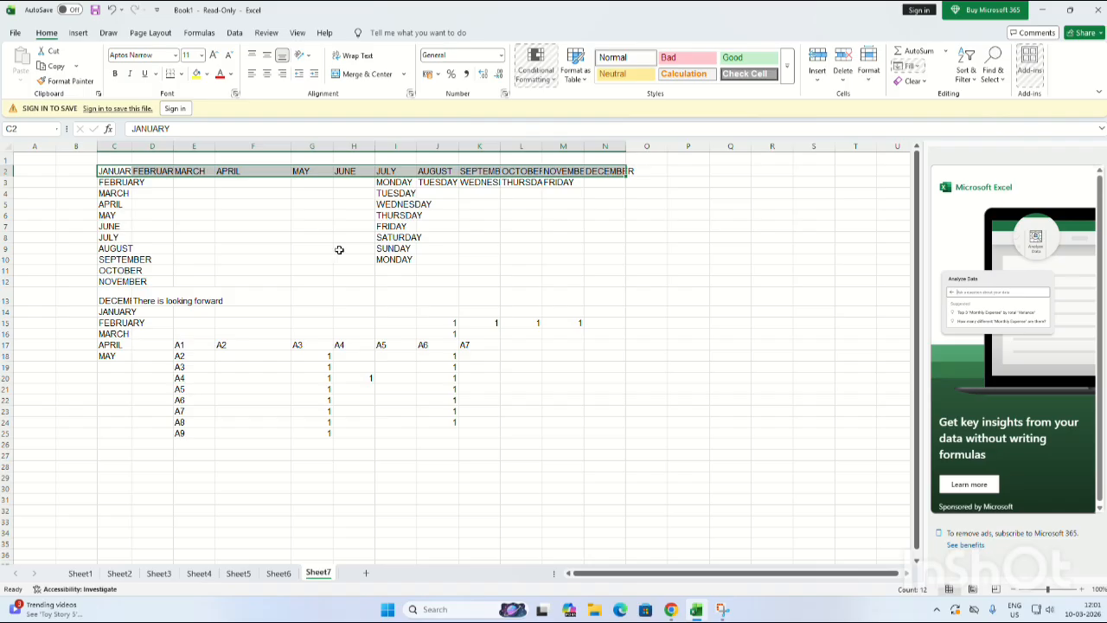
click(258, 203)
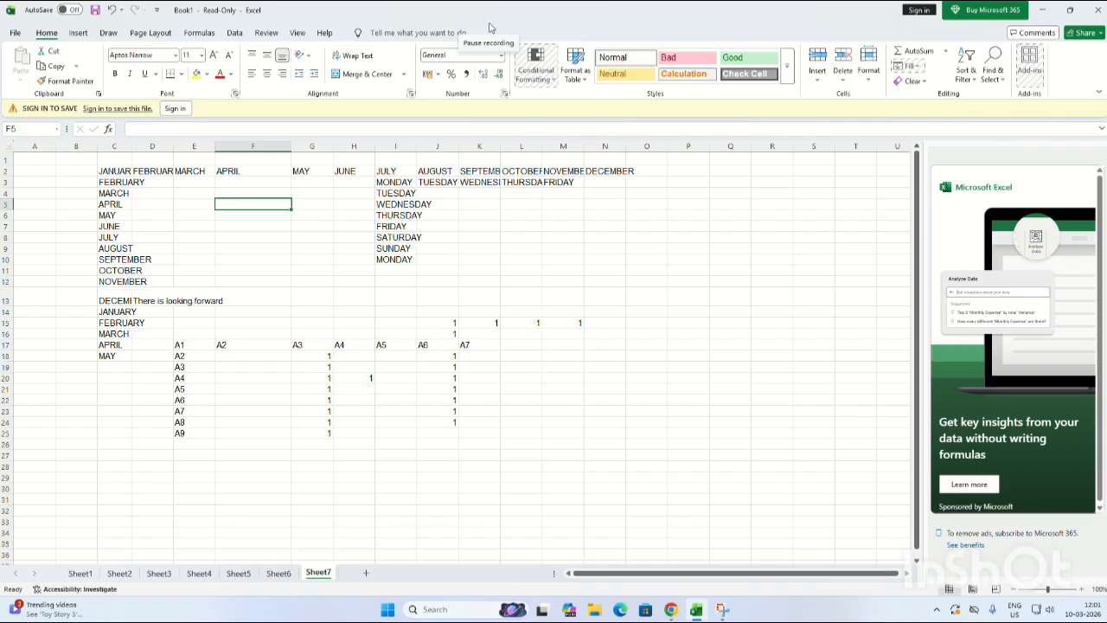
- Enter the date 10-03-2026 in cell A1 and fill consecutive dates down column A to row 25
click(47, 171)
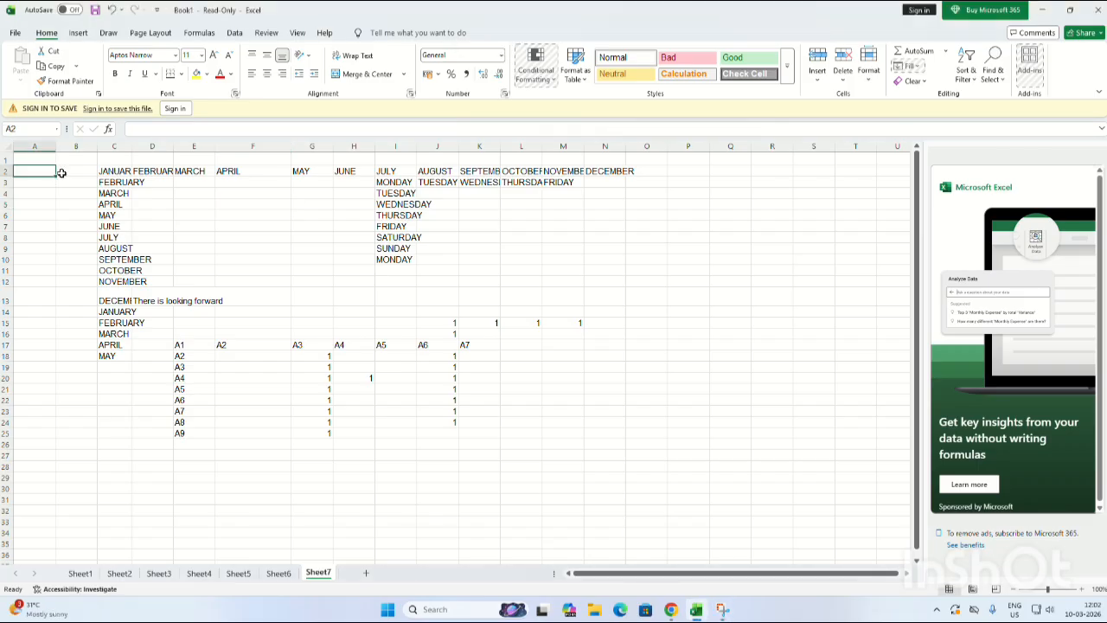
click(48, 162)
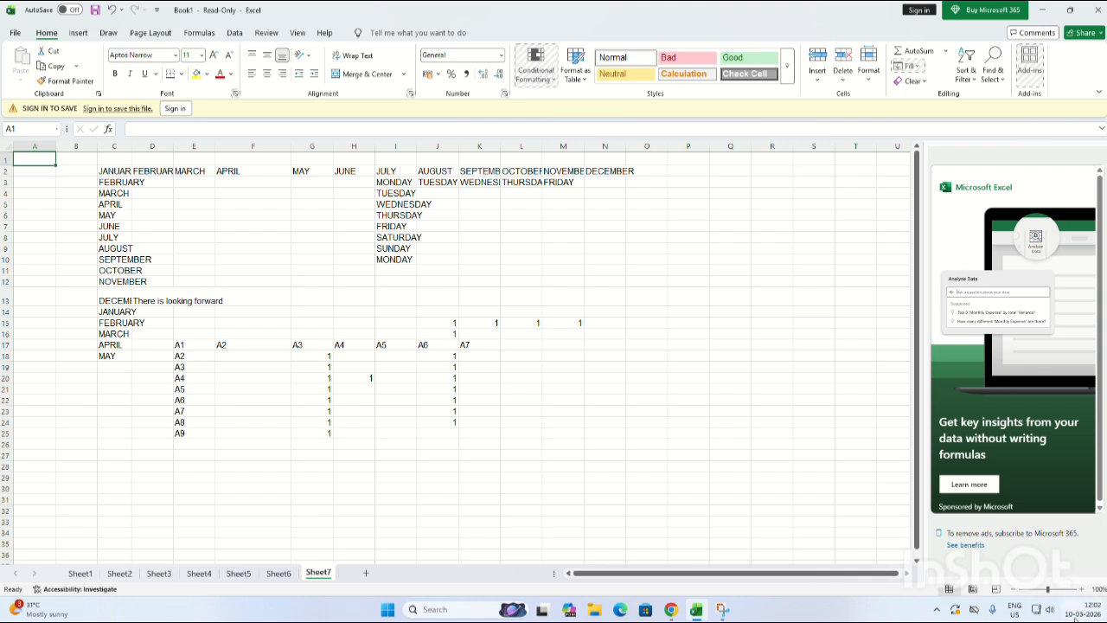
mouse_move(1081, 618)
text(10)
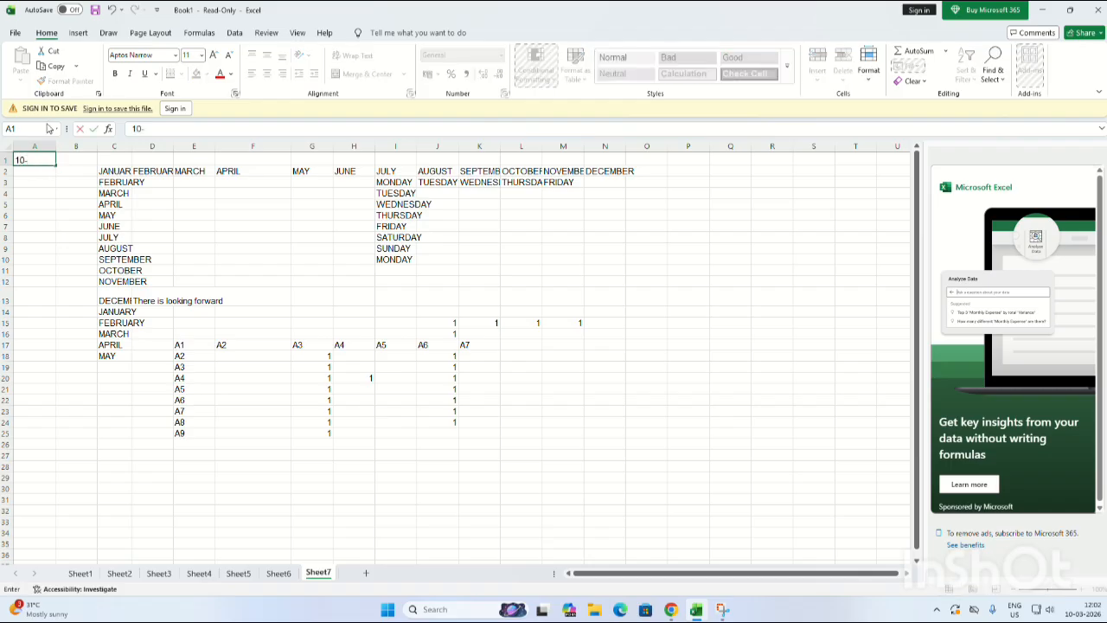
text(-03-2026)
drag(58, 162, 54, 162)
key(Return)
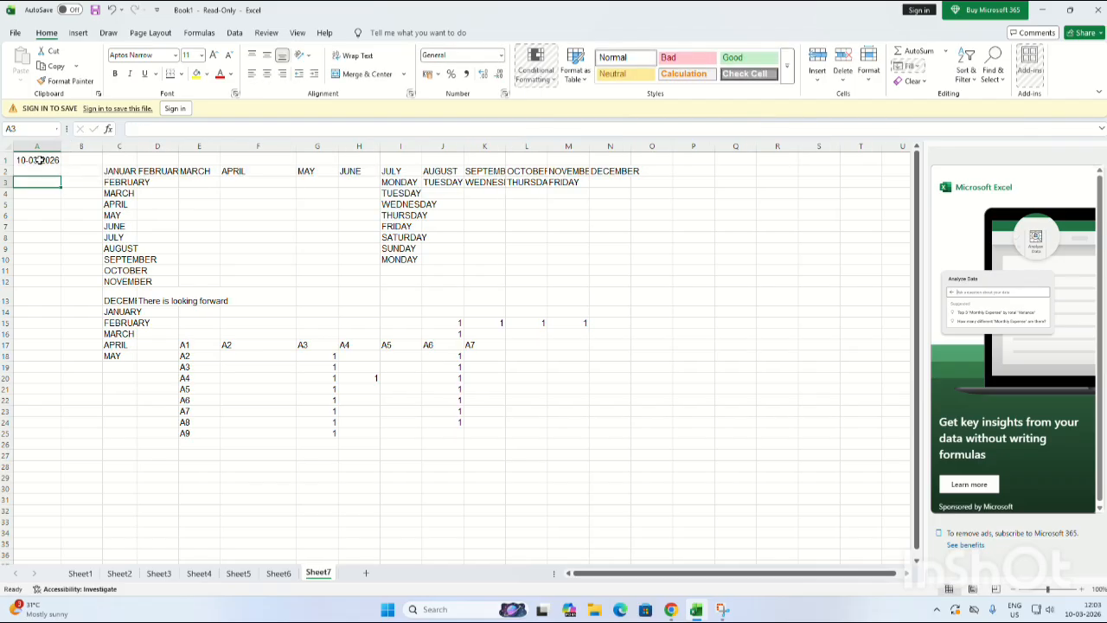
click(55, 161)
drag(58, 162, 52, 443)
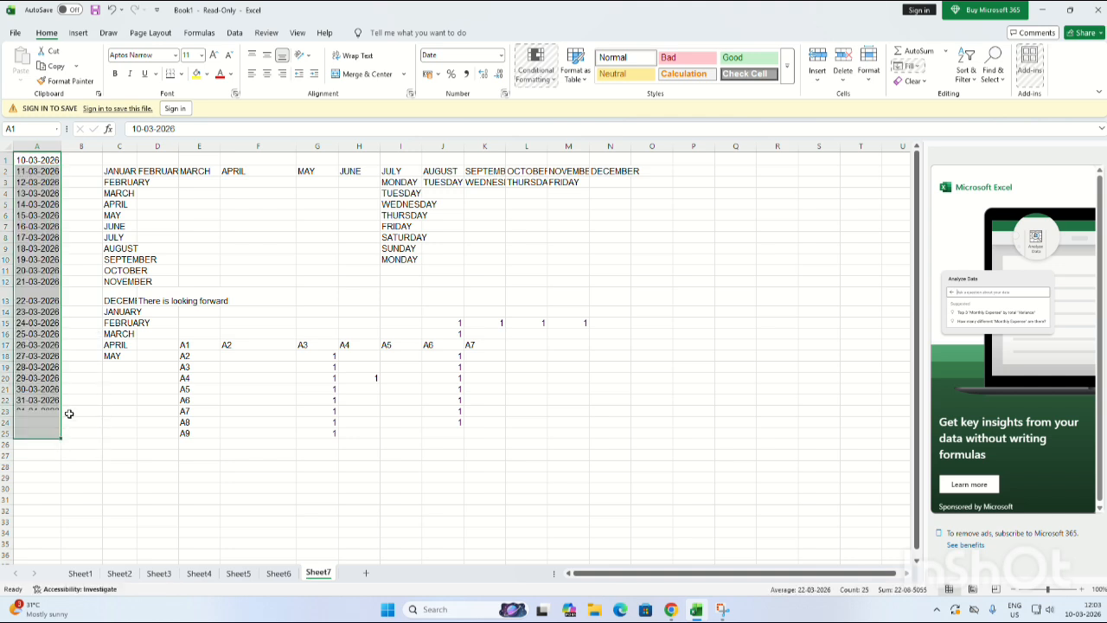
- Try filling the dates from A1 across row 1 as far as column P, and undo the fill
click(61, 162)
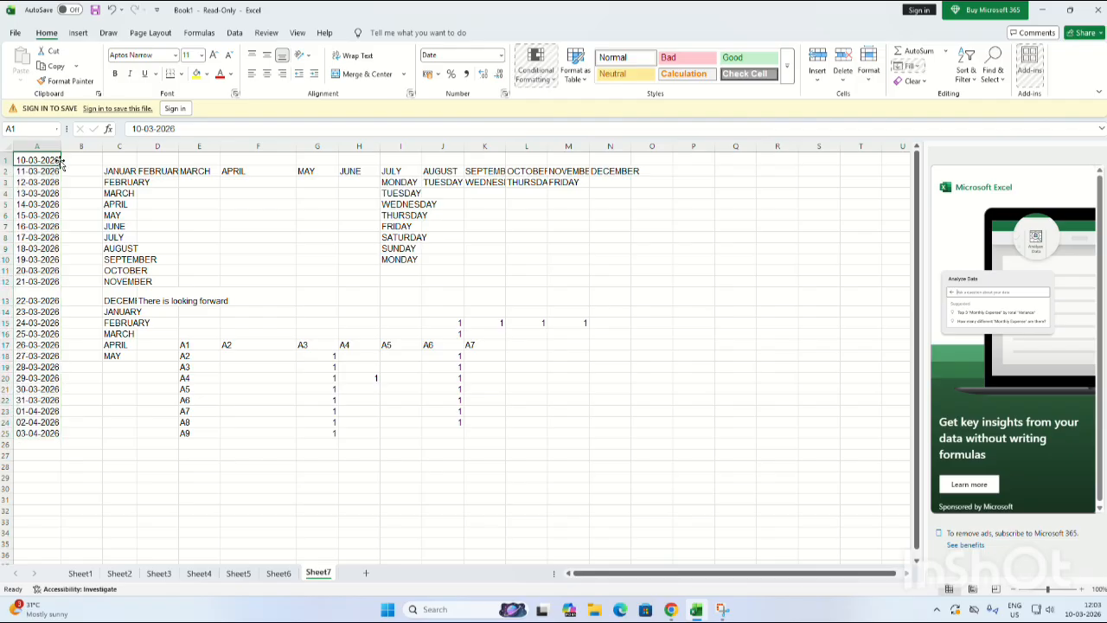
drag(61, 164, 672, 185)
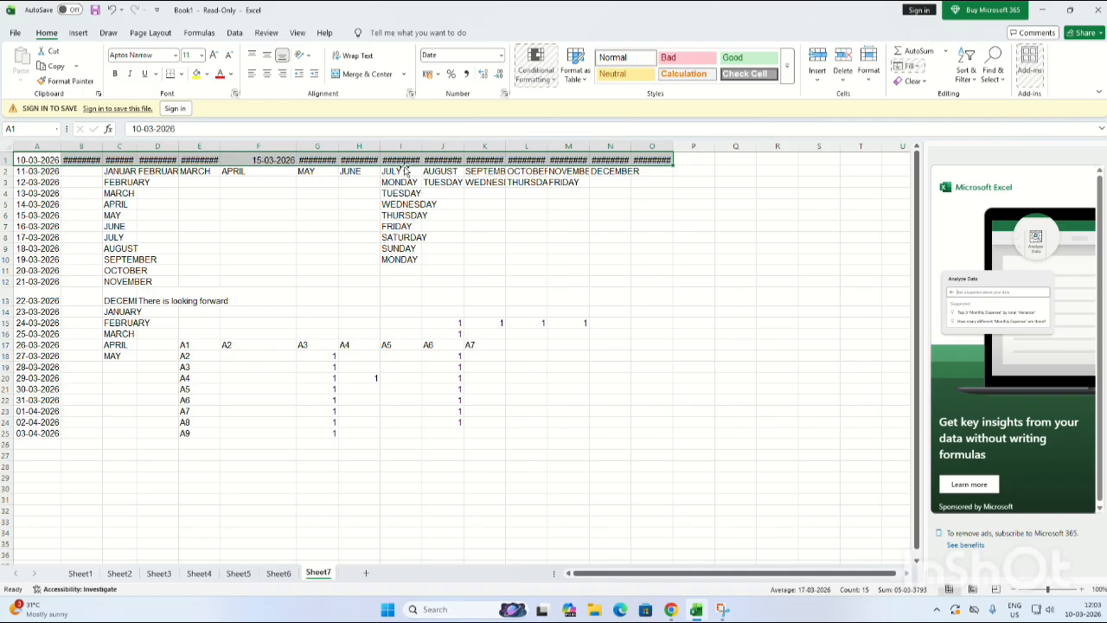
key(ctrl+z)
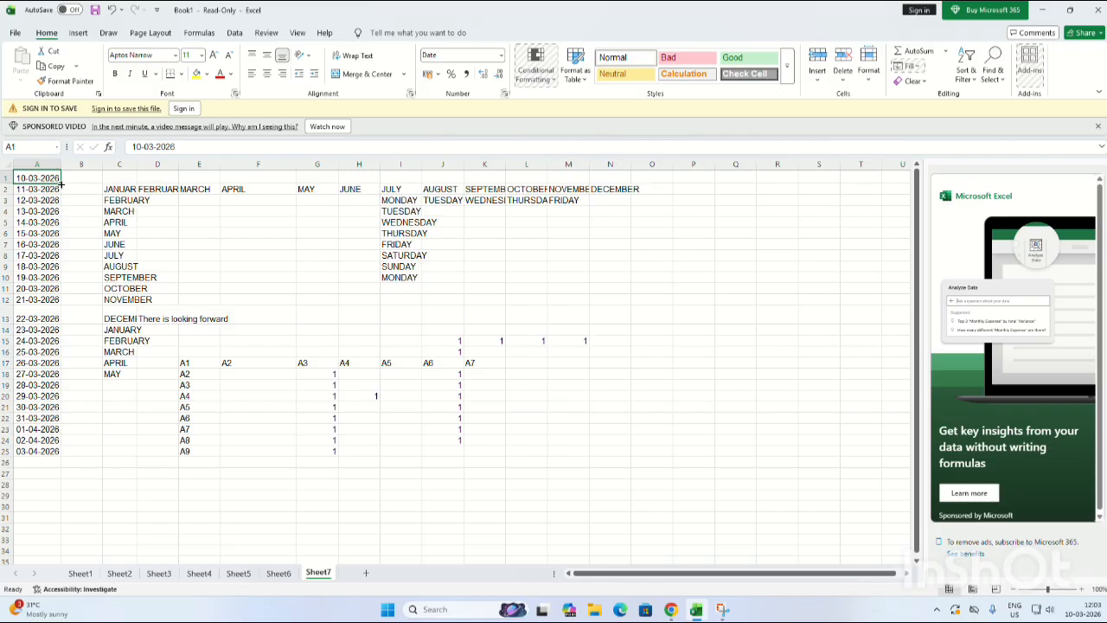
drag(61, 184, 705, 197)
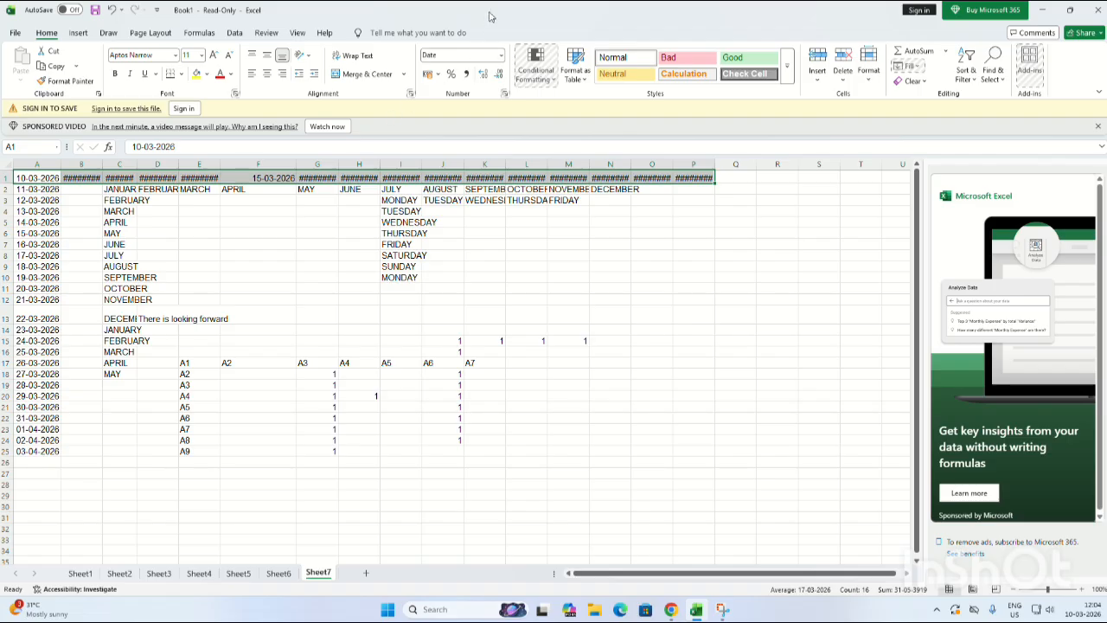
key(ctrl+z)
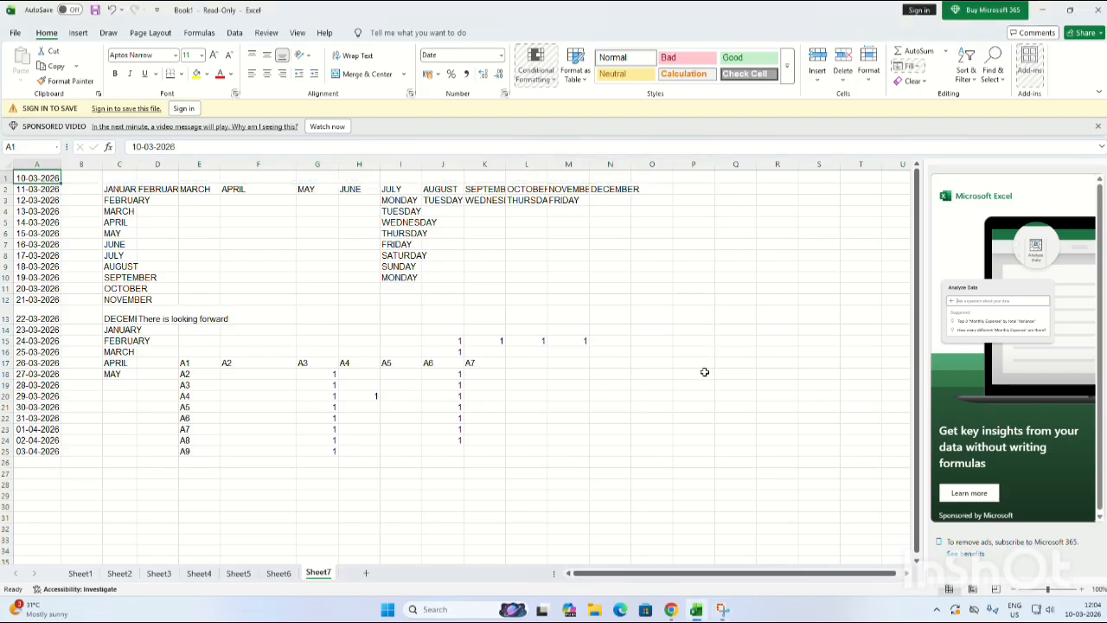
- Enter THERE IS LOOKING FORWARD in cell P18 and copy it with AutoFill throughout P18:R26
click(706, 372)
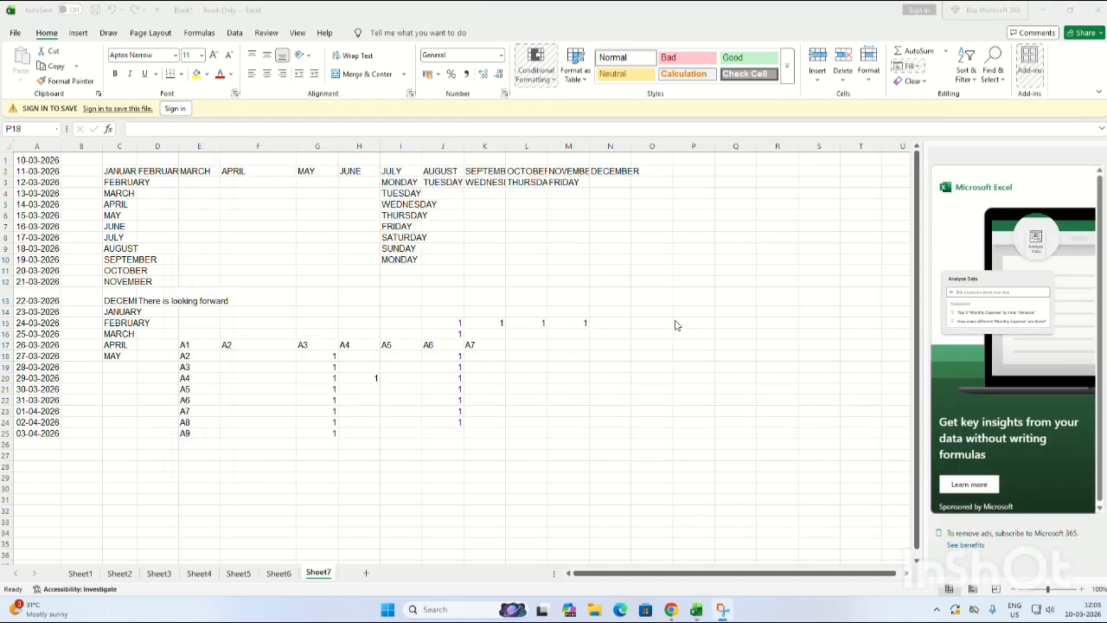
click(681, 357)
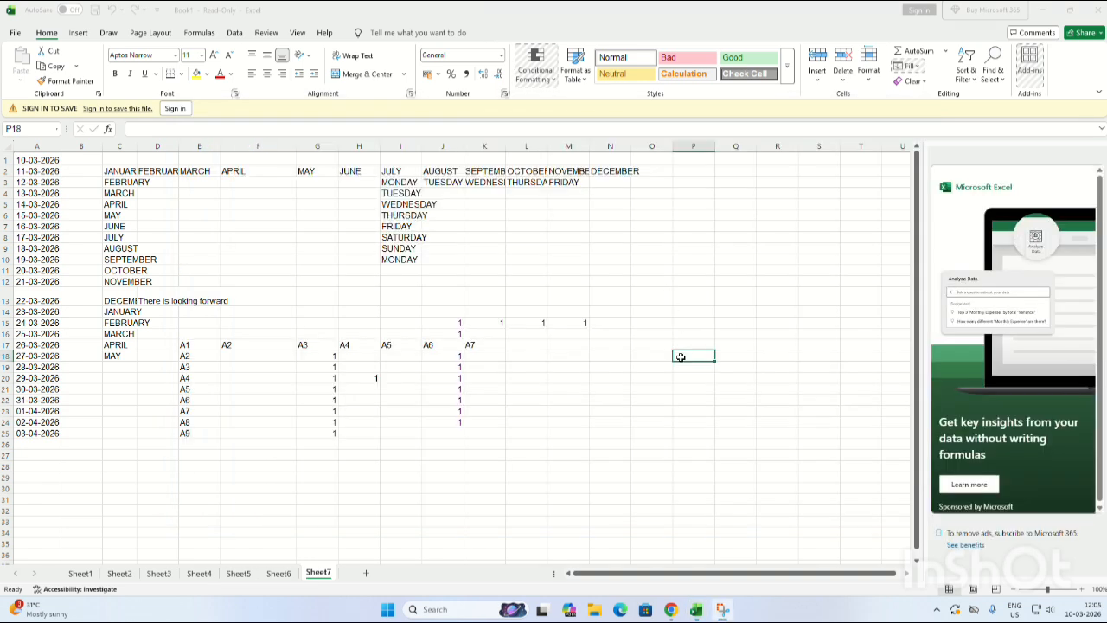
text(THE)
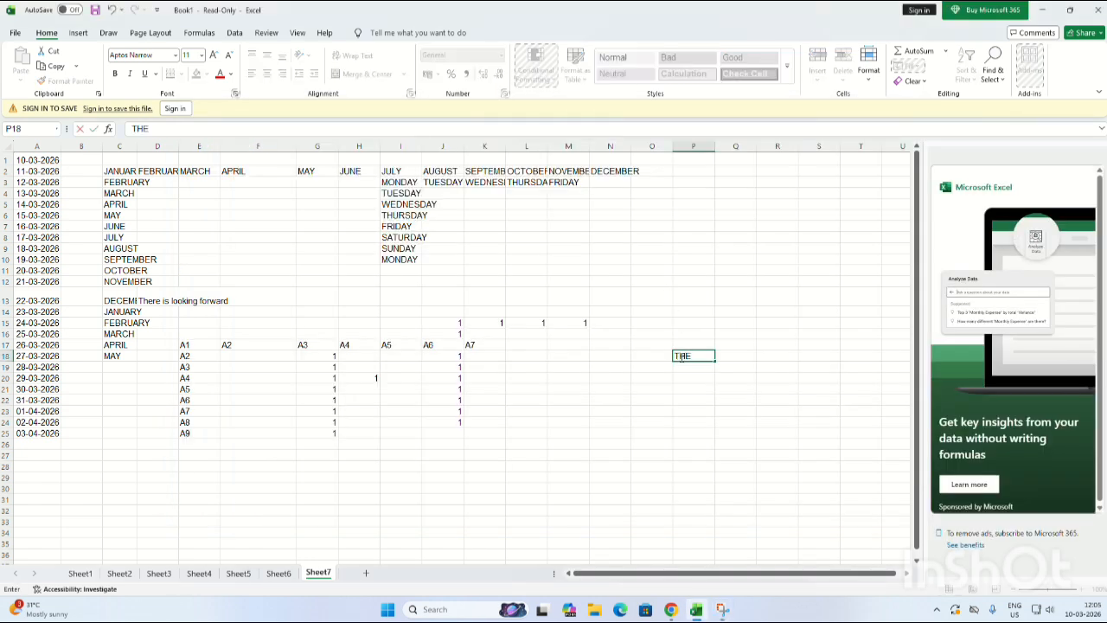
text(RE IS LOOKIN)
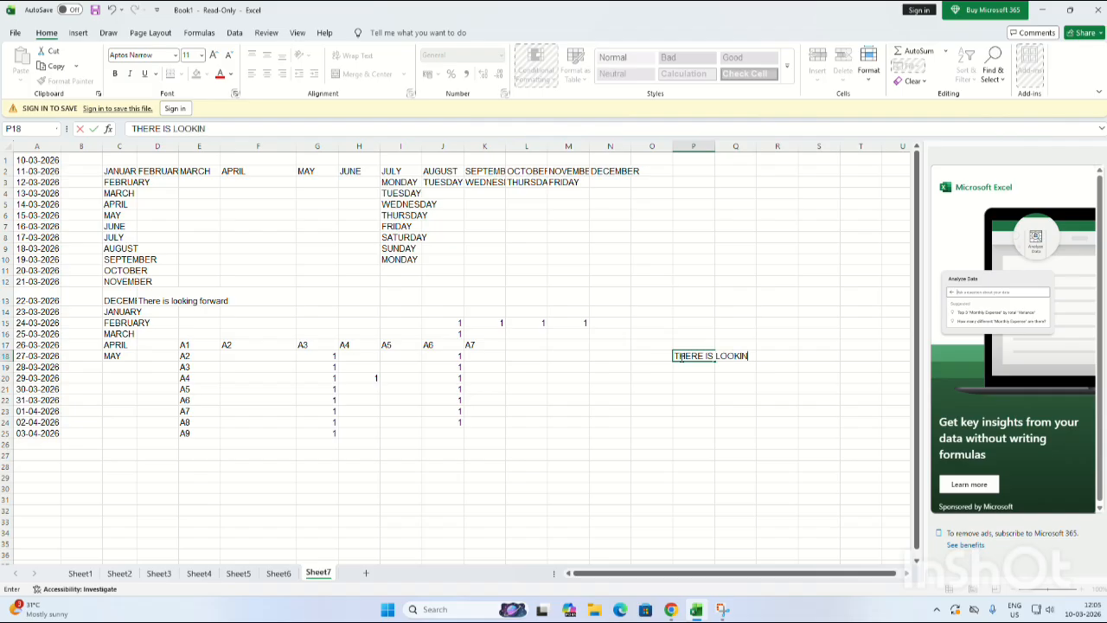
text(G FORWARD)
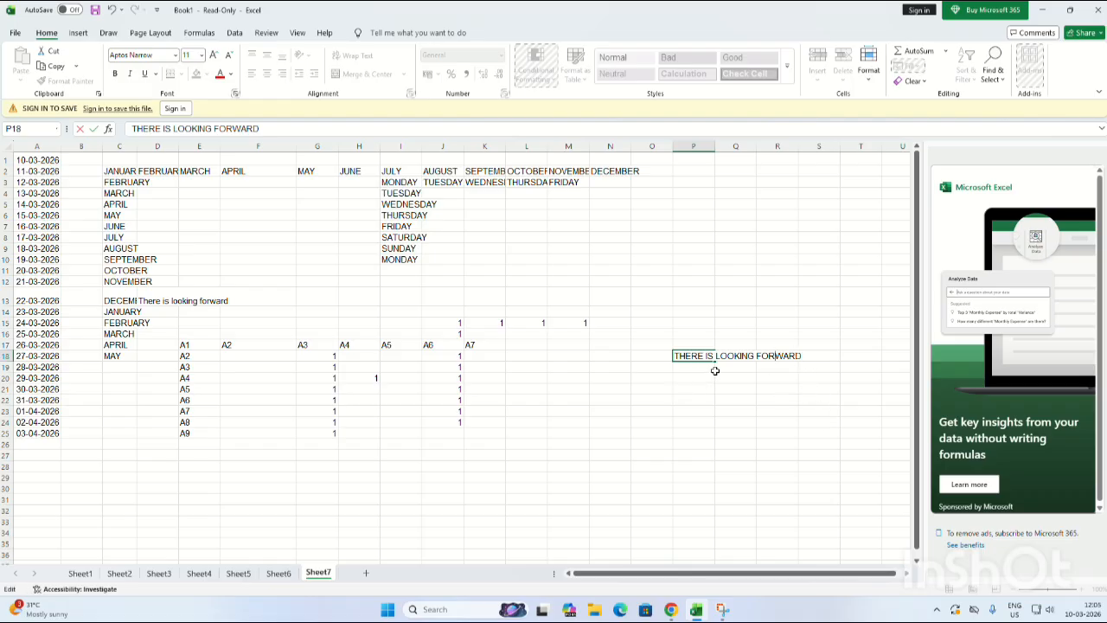
key(Escape)
drag(716, 362, 797, 450)
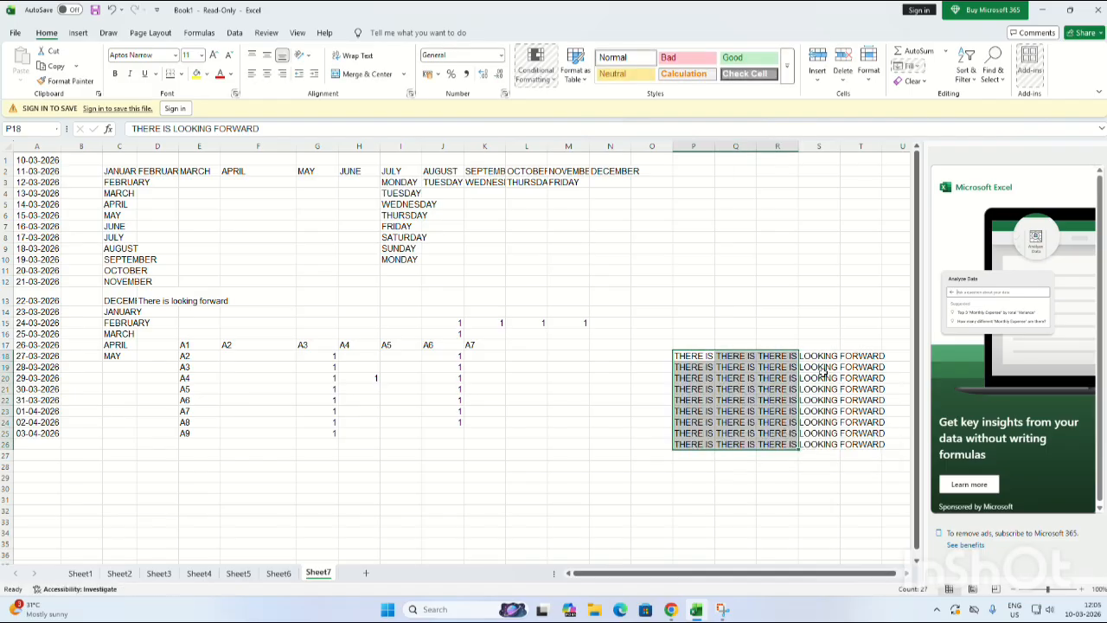
click(749, 456)
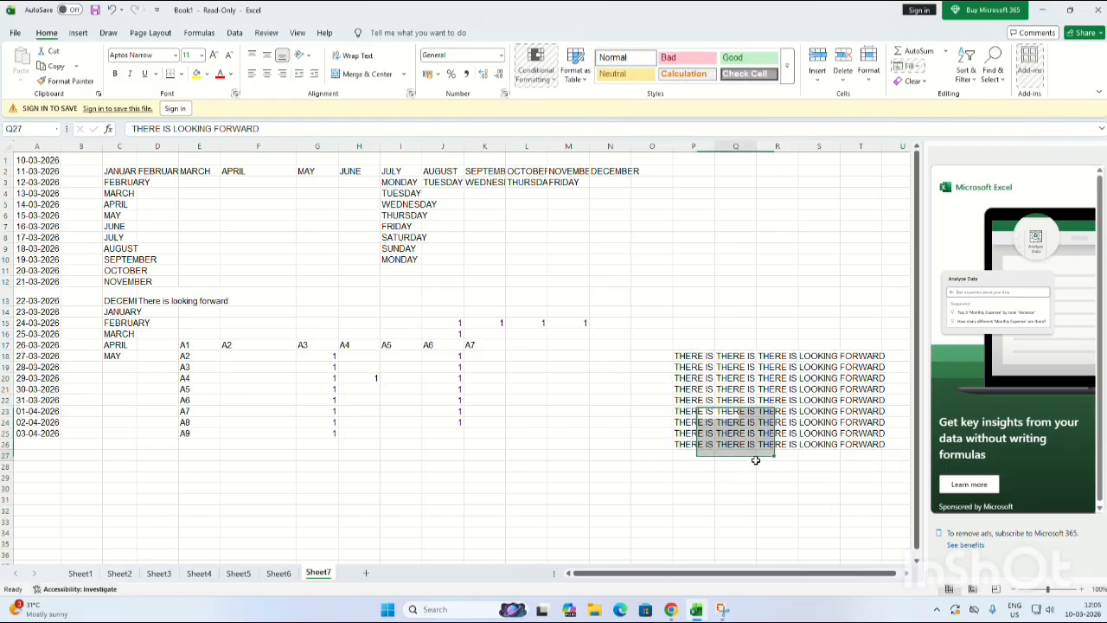
- Fill the number 1 from K15 down column K to row 18
click(483, 323)
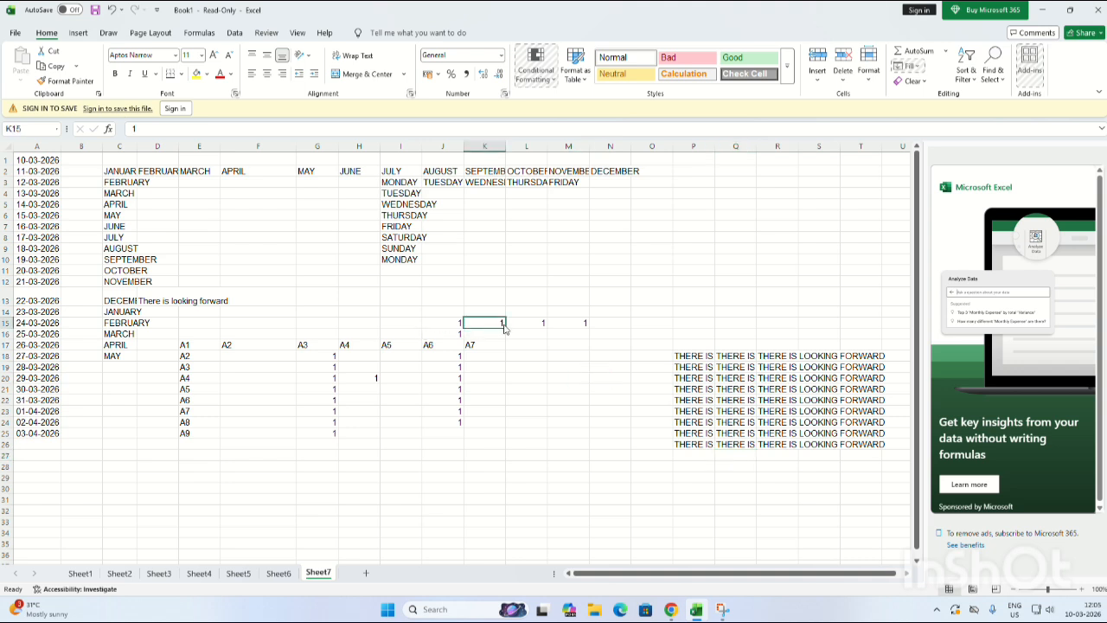
drag(505, 328, 506, 367)
right_click(510, 367)
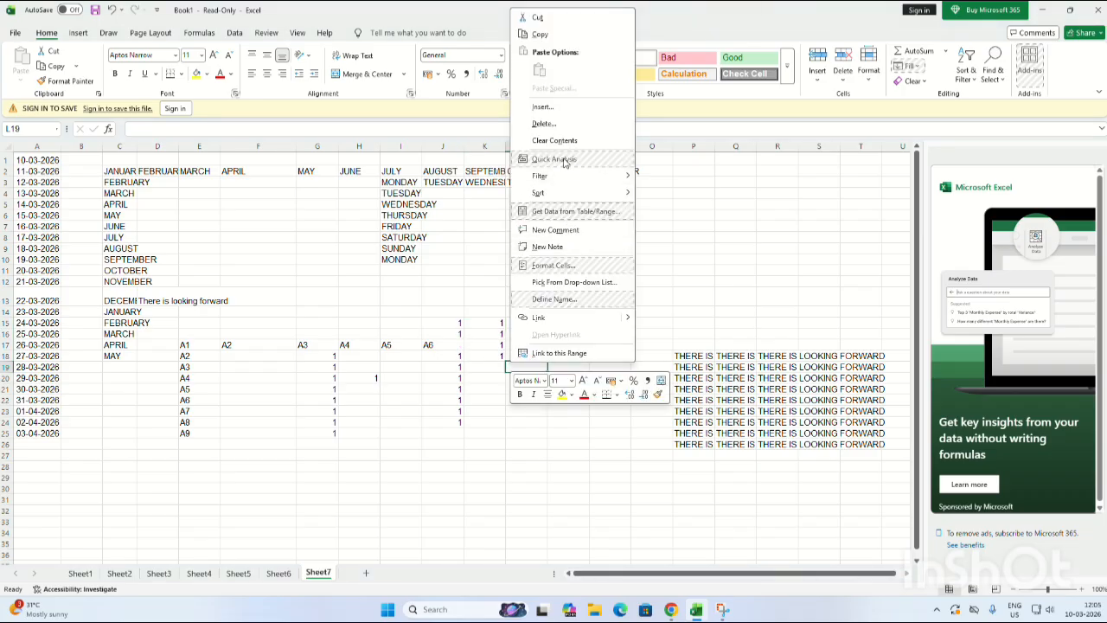
click(498, 14)
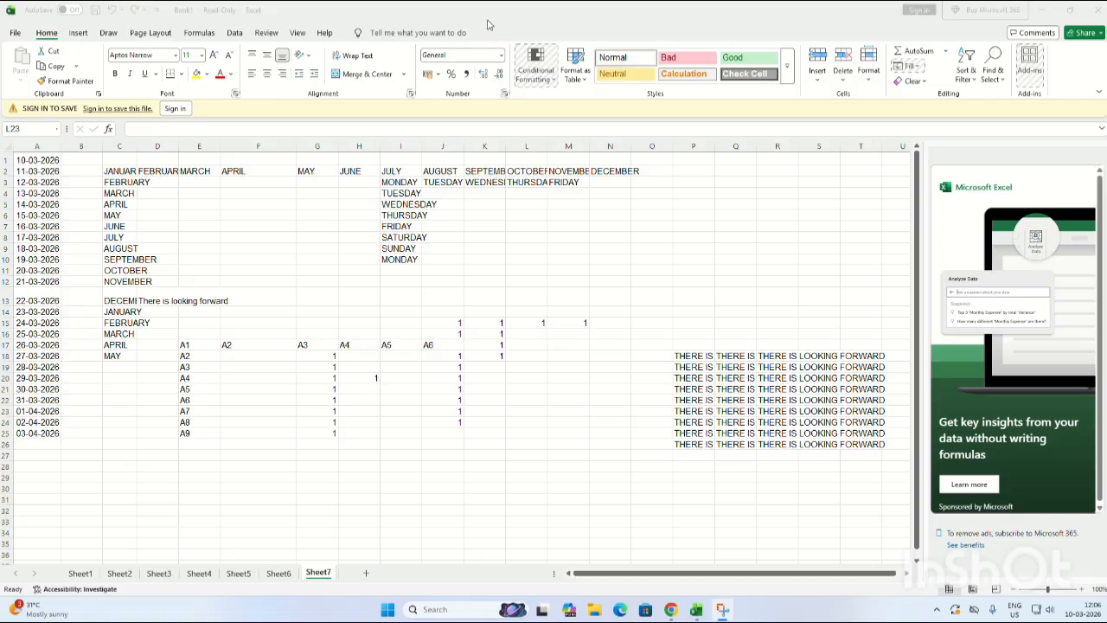
- Enter 10 TO 11 in cell L23 and fill the series down to L30 and across to N23
click(528, 410)
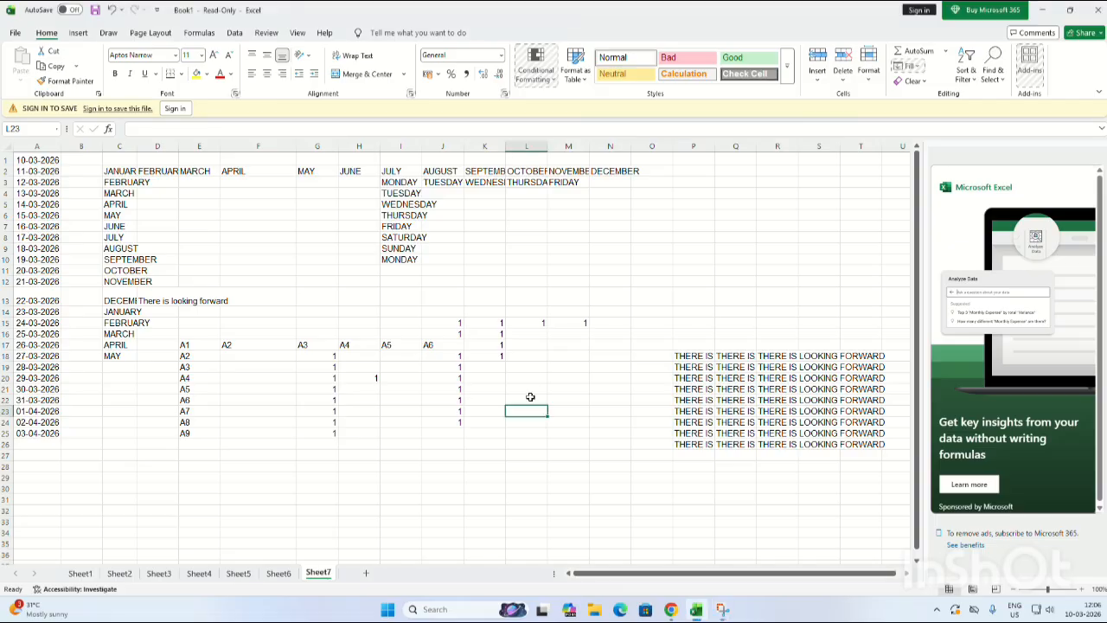
text(10)
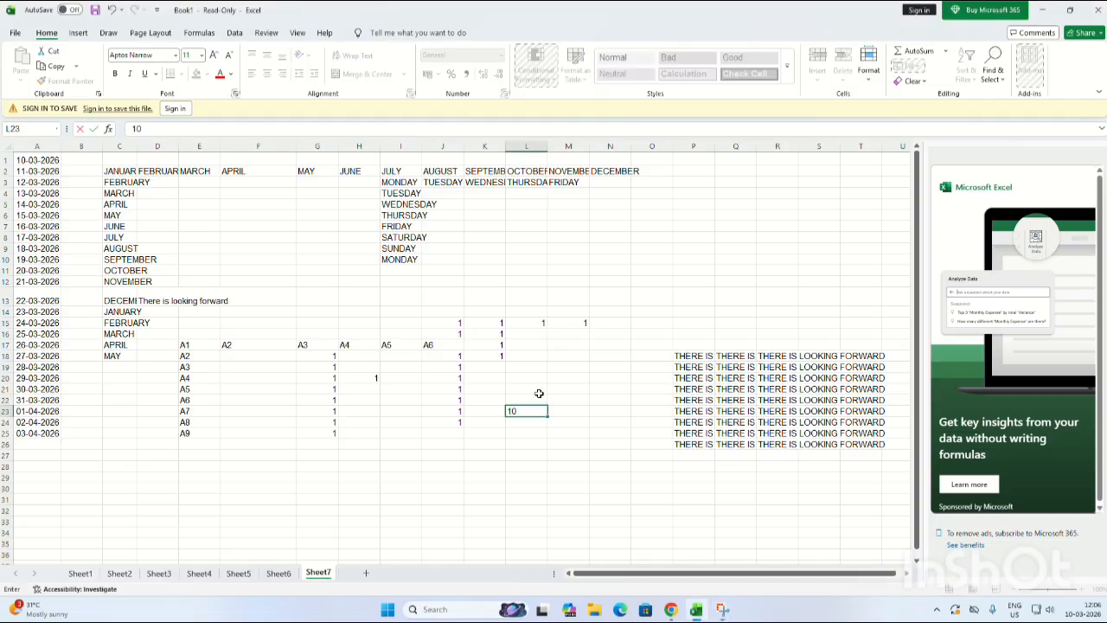
text( TO 11)
drag(547, 416, 547, 492)
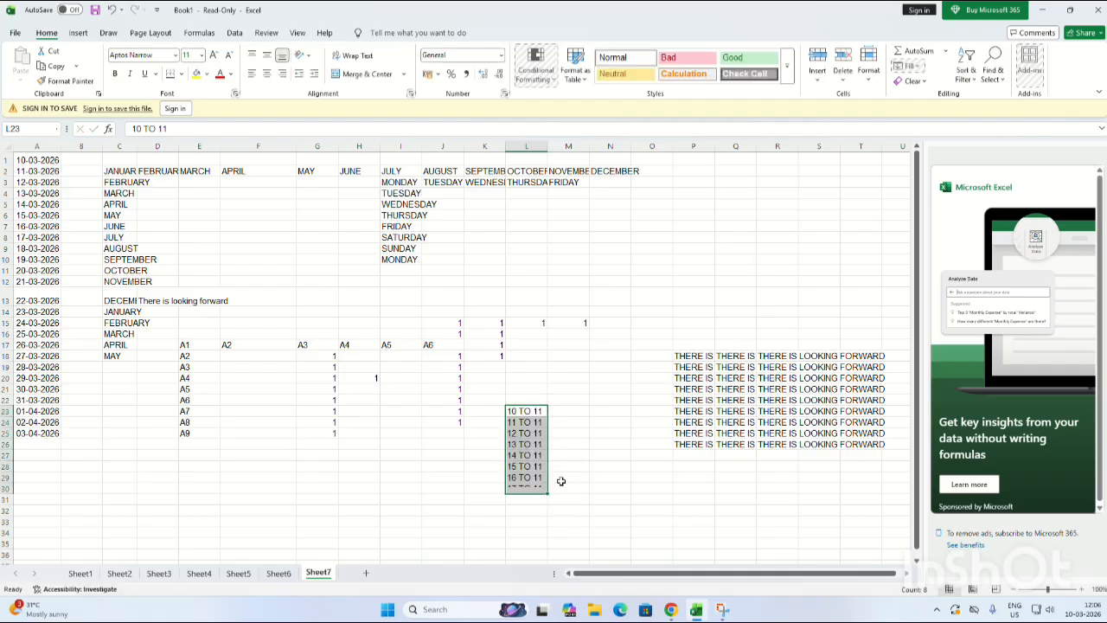
click(543, 411)
drag(549, 417, 611, 418)
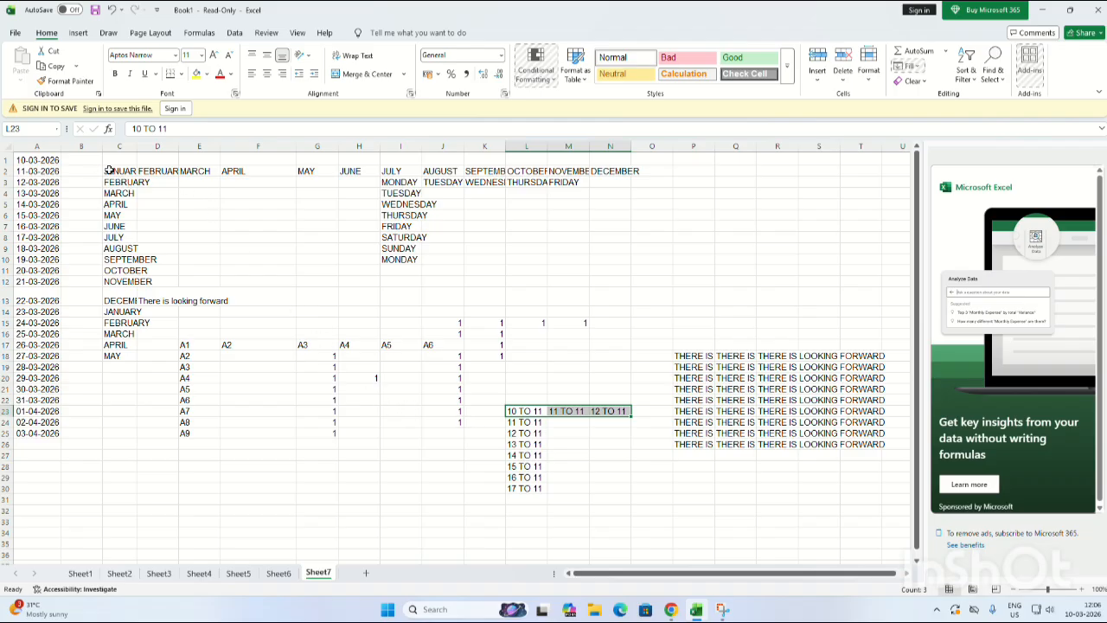
- Select an empty cell below the data and review the insert and delete options for cells, rows, columns and sheets
drag(108, 170, 680, 507)
click(466, 536)
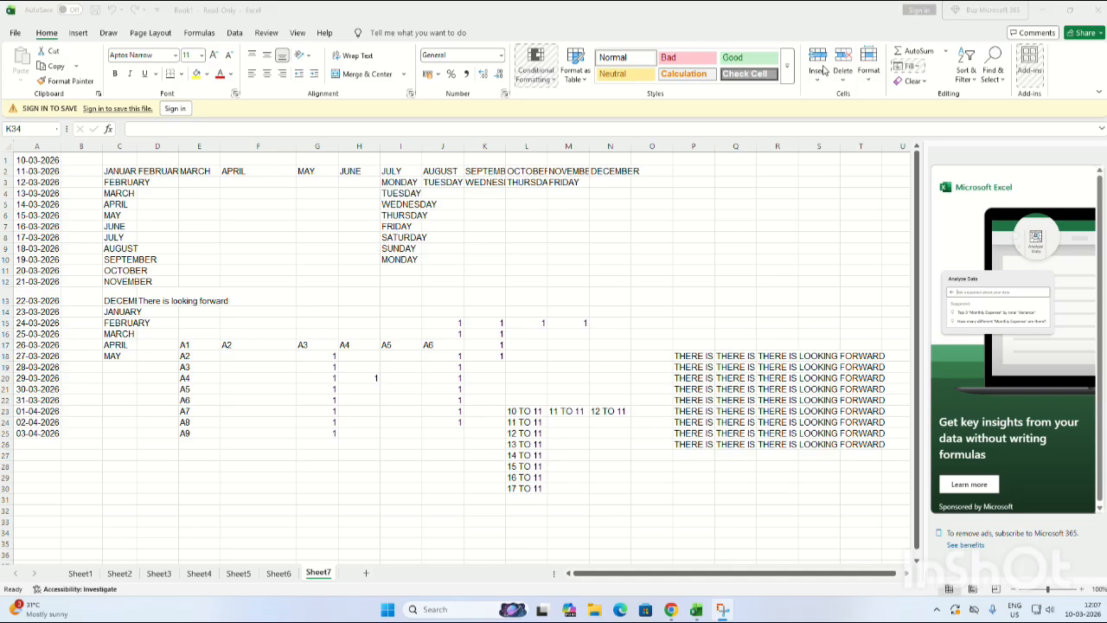
click(818, 84)
click(817, 84)
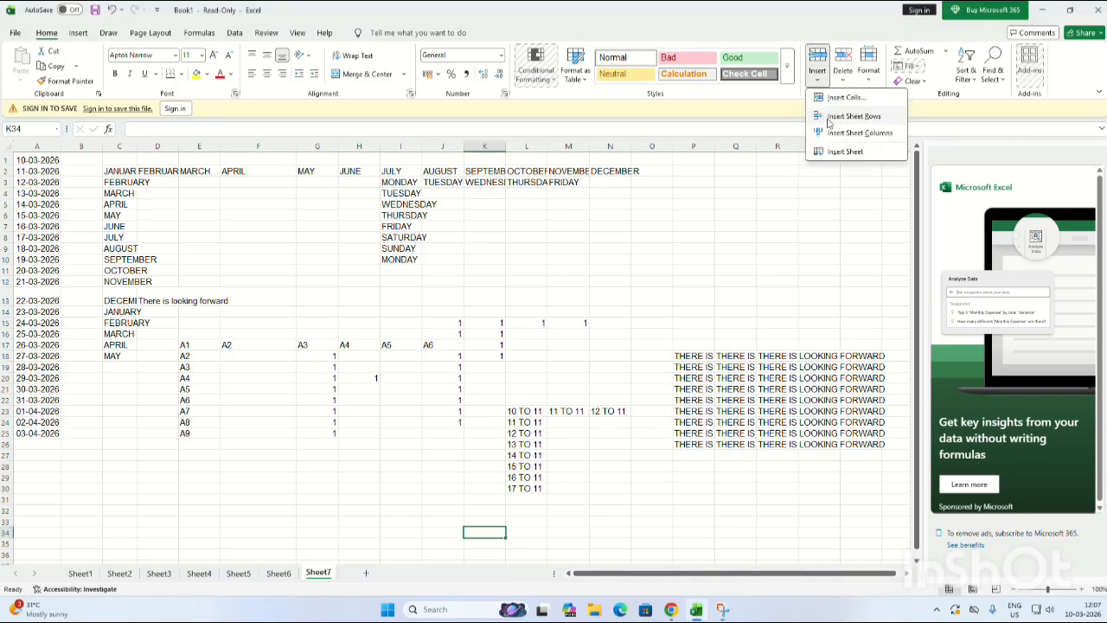
click(844, 76)
click(844, 76)
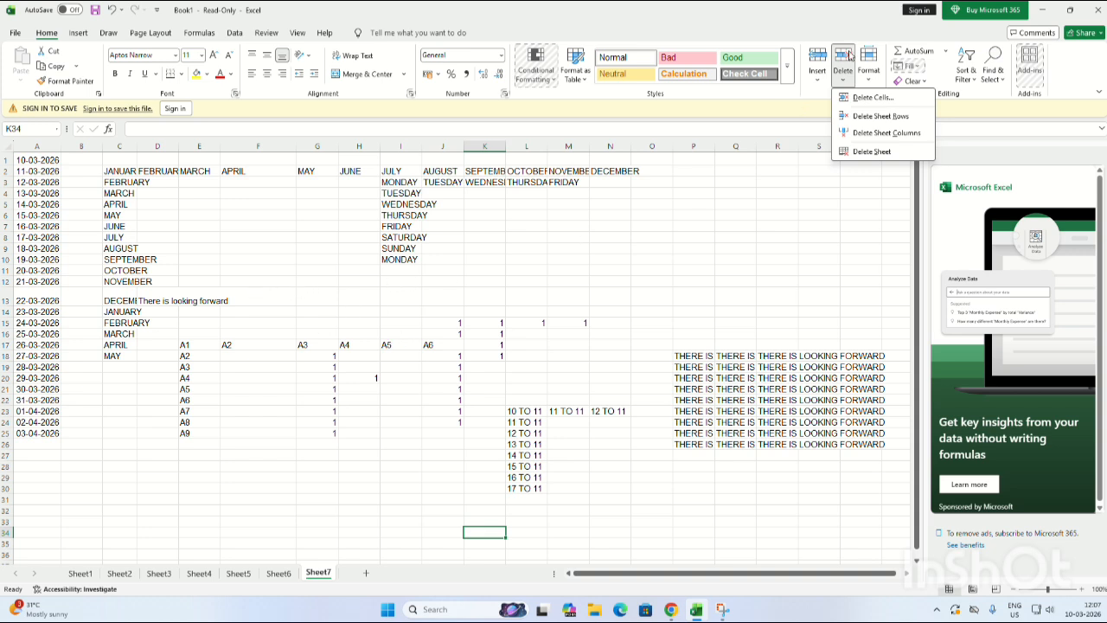
- Delete the blank cells in column B from B2 down past row 36, shifting the data beside them left
click(303, 346)
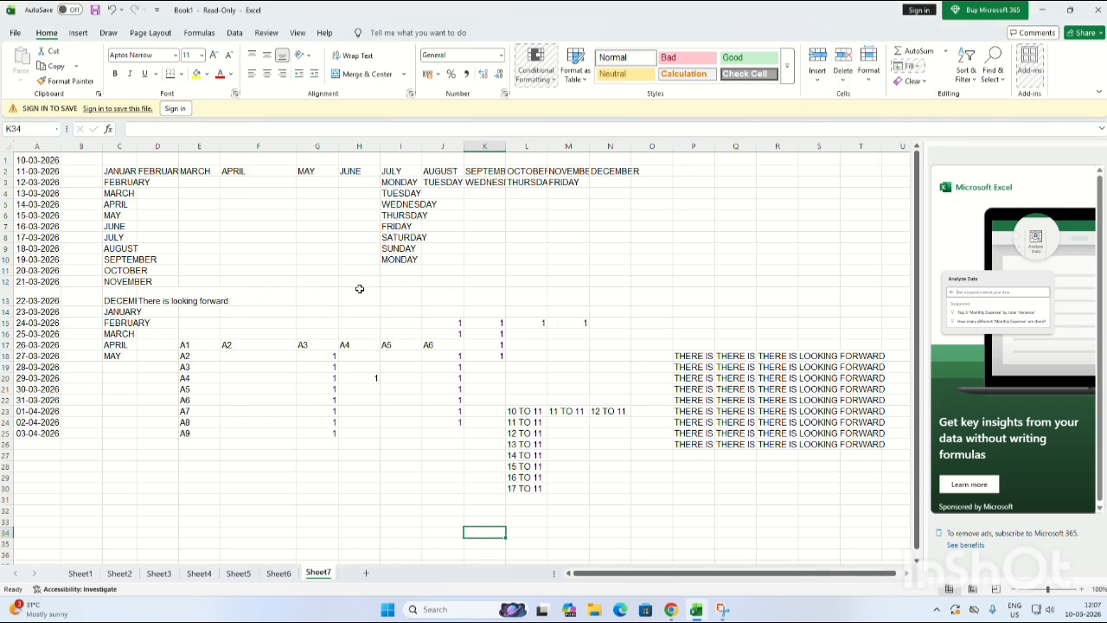
click(322, 356)
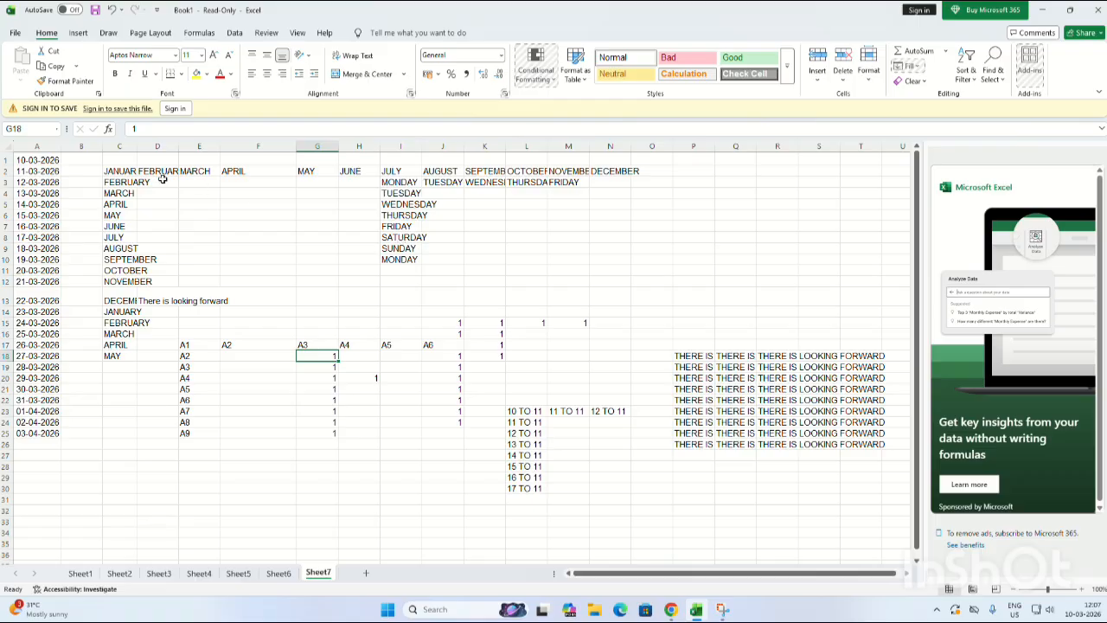
click(87, 175)
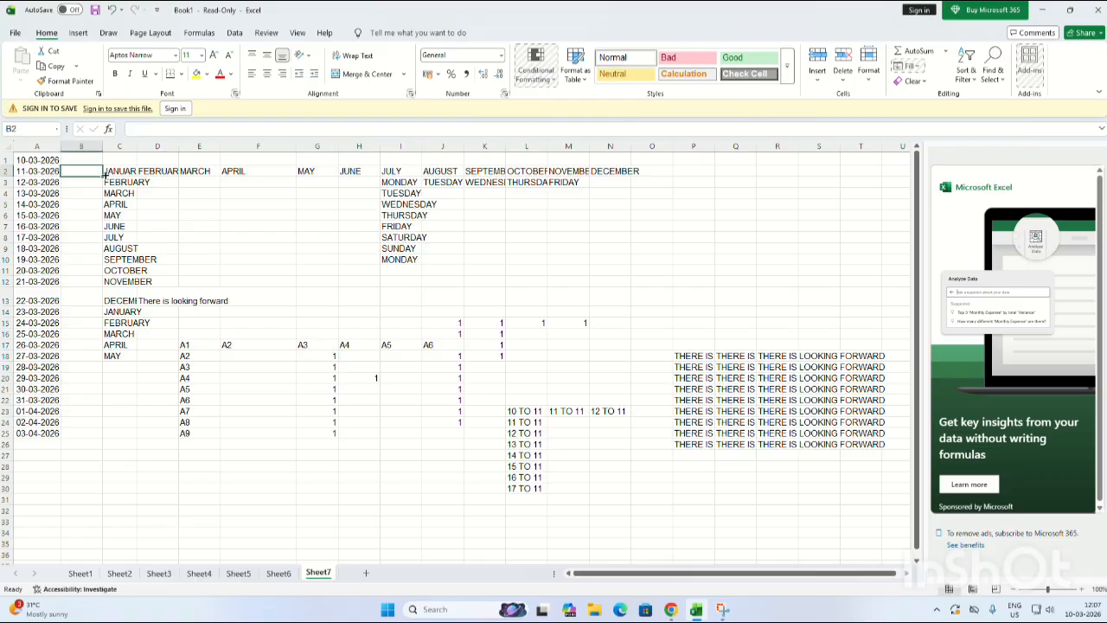
drag(103, 174, 89, 545)
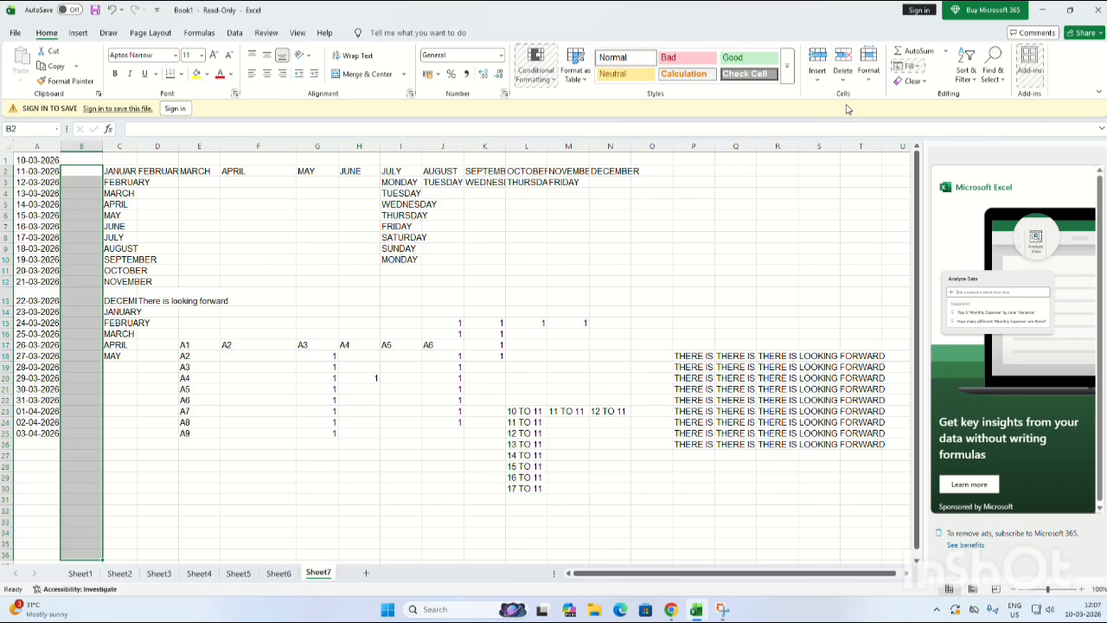
click(843, 61)
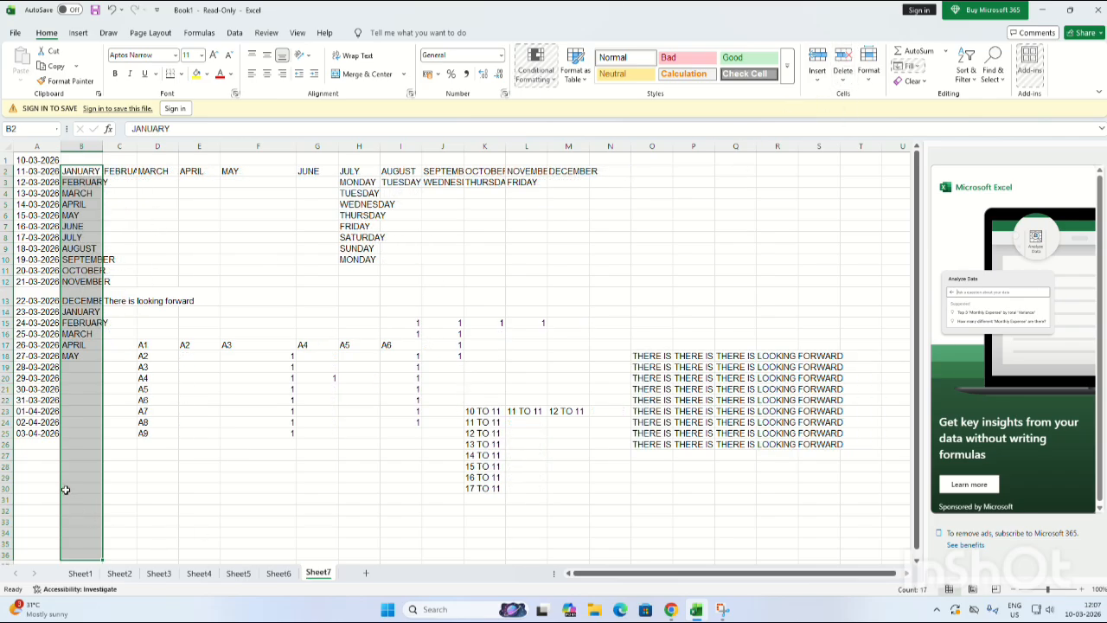
- Select the empty cells A33:T33 and review the shift, entire row and entire column options for deleting them
click(46, 518)
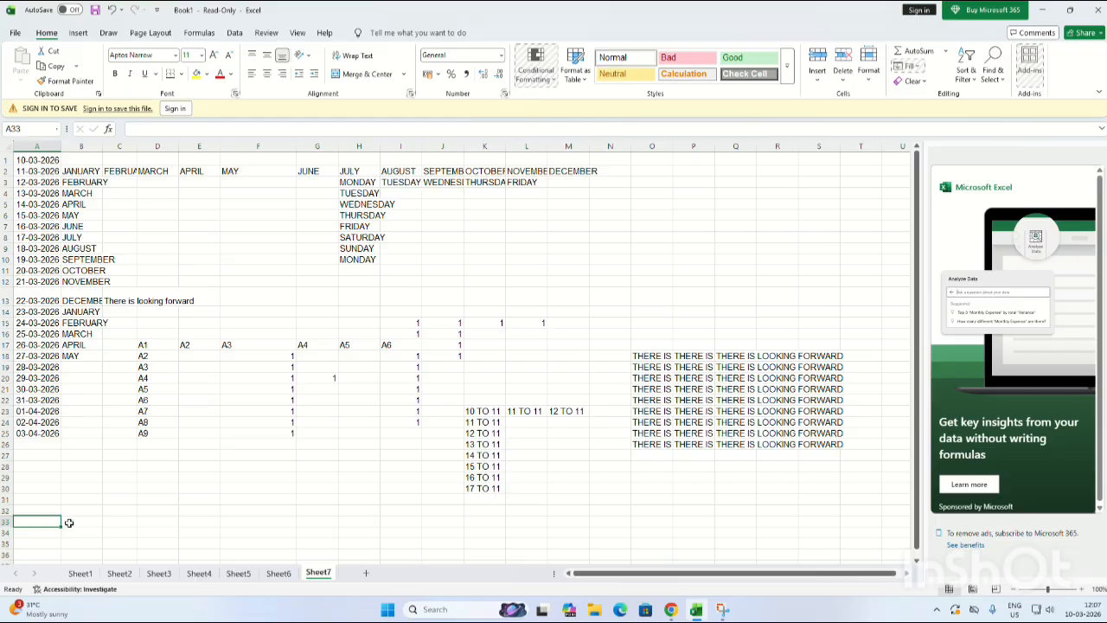
mouse_move(61, 524)
mouse_down()
mouse_move(598, 558)
mouse_move(877, 545)
mouse_up()
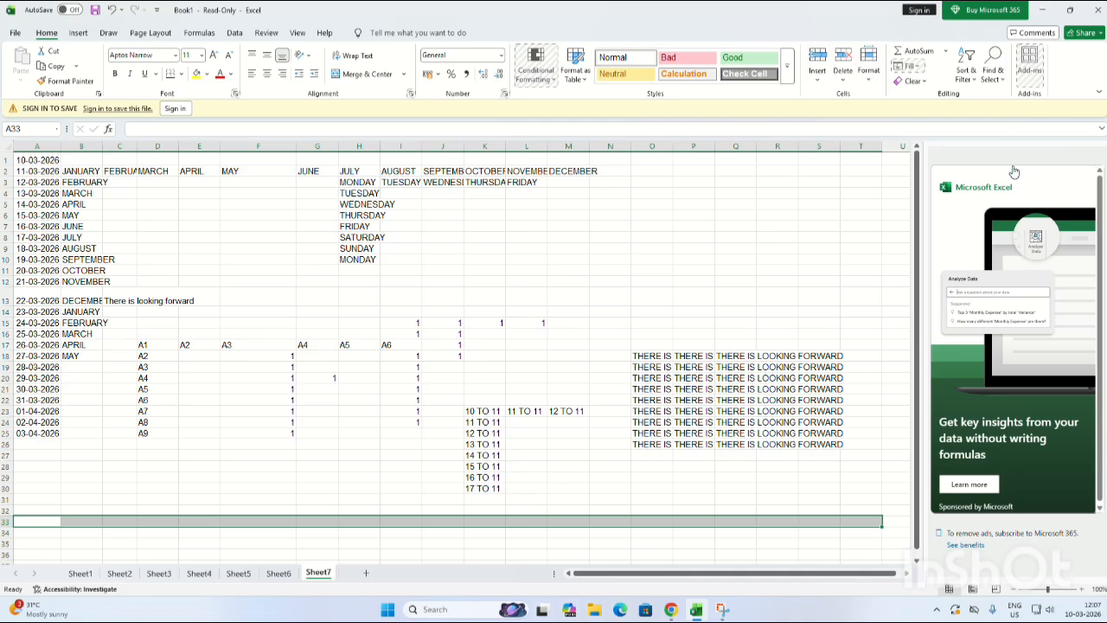
click(846, 77)
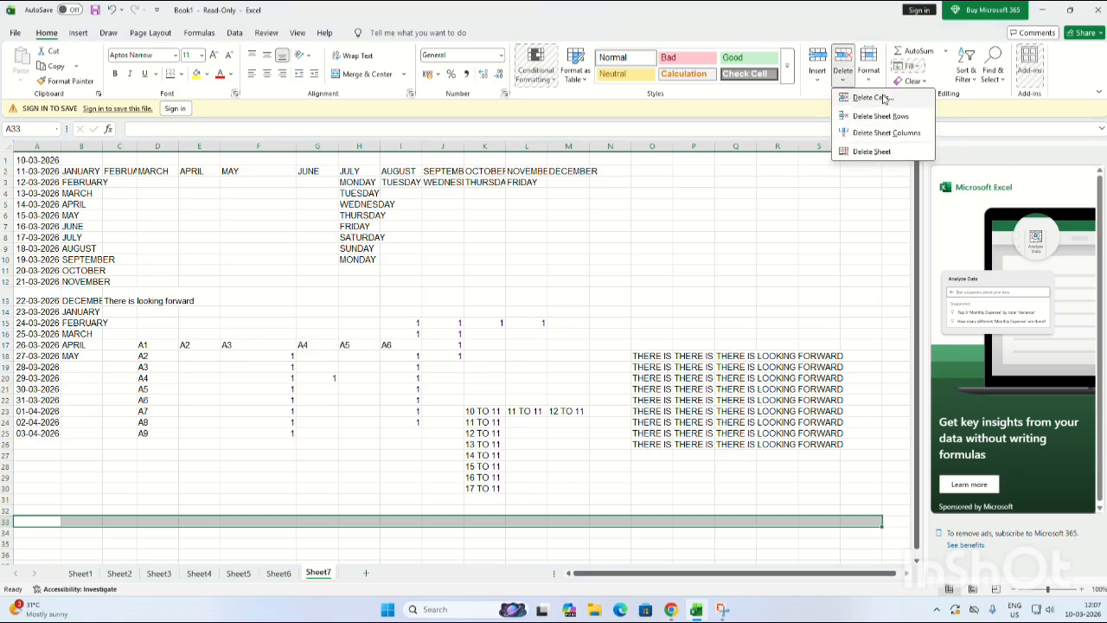
click(883, 97)
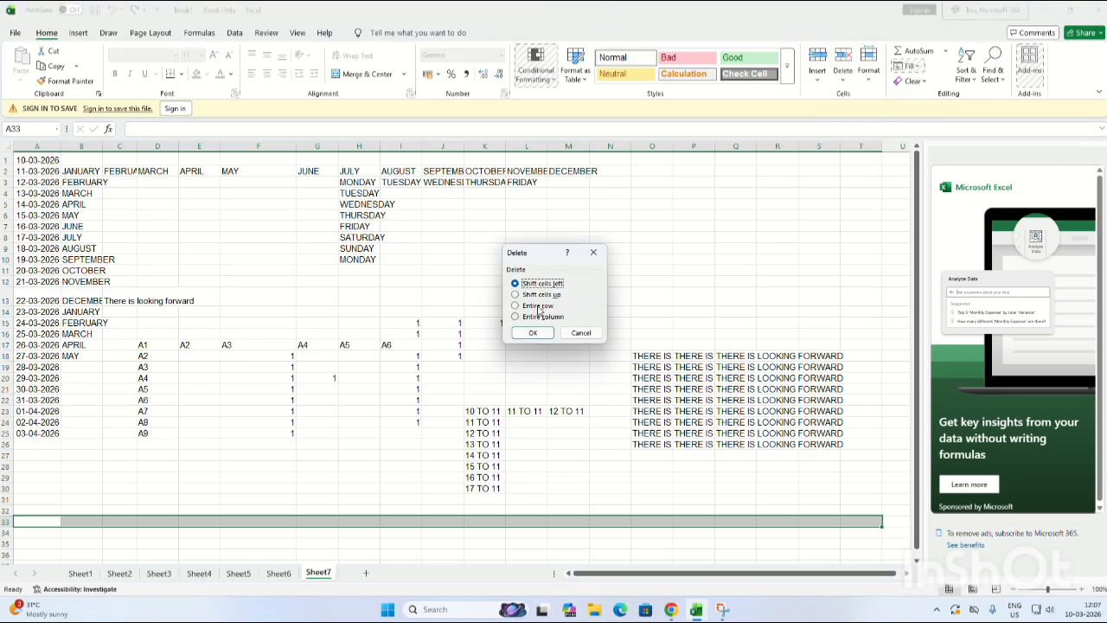
click(593, 252)
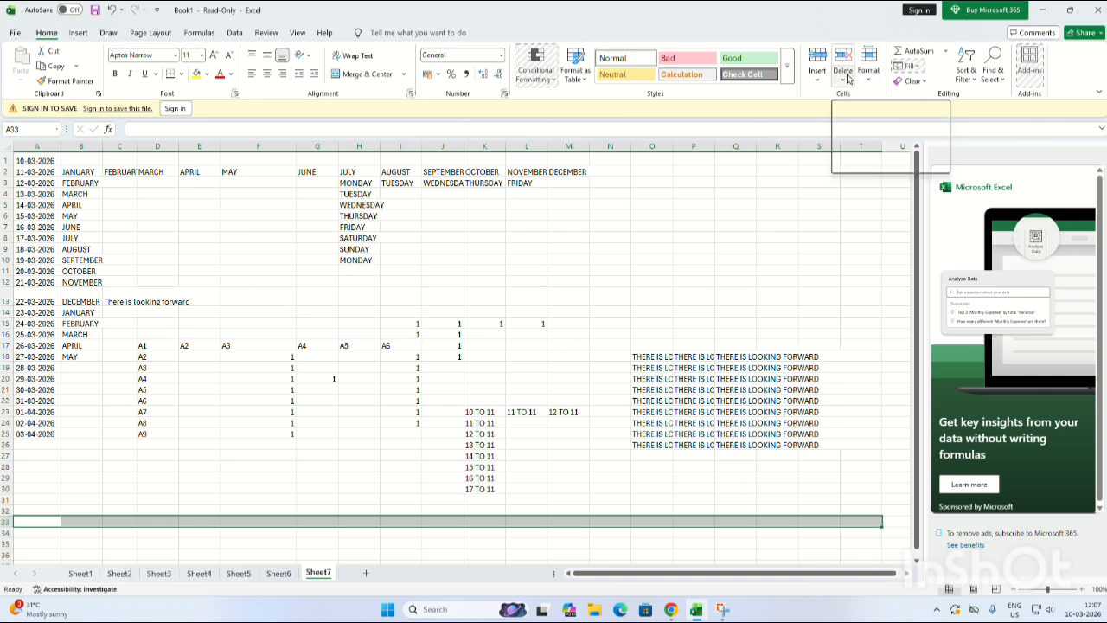
click(491, 17)
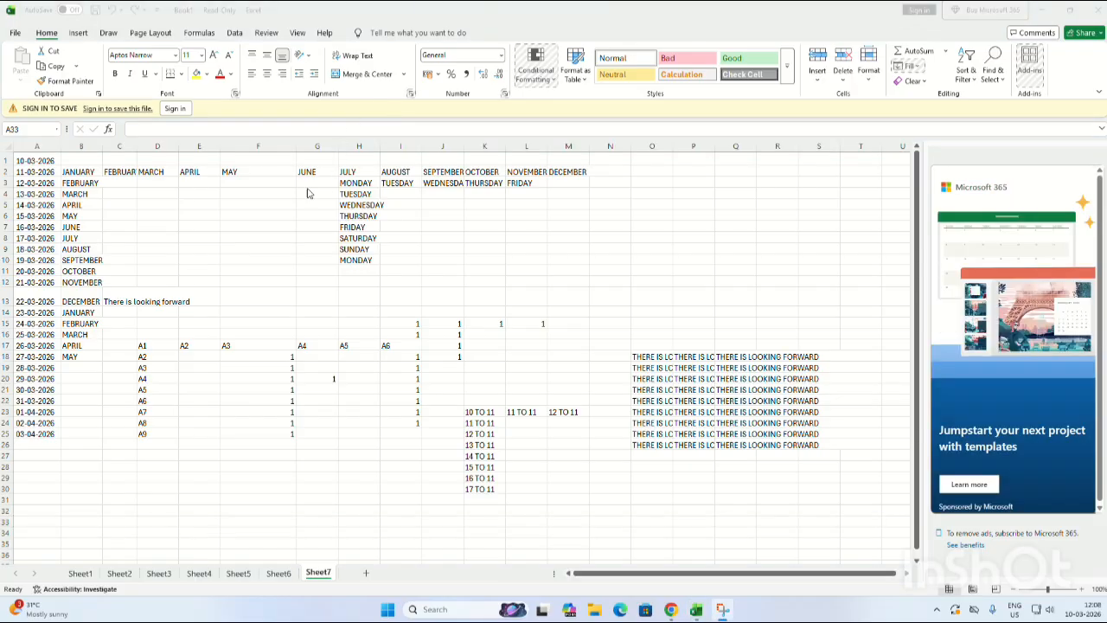
click(91, 274)
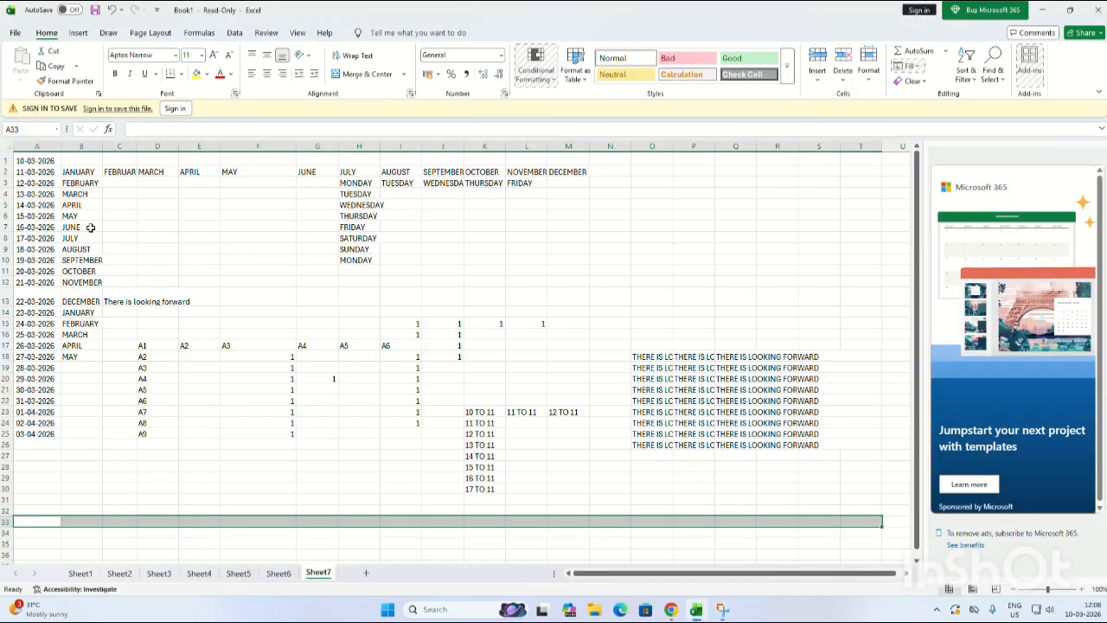
- Fill the month series from B3 down to B26 and insert blank cells over B3:B26, shifting the existing data right
click(87, 184)
drag(103, 186, 103, 448)
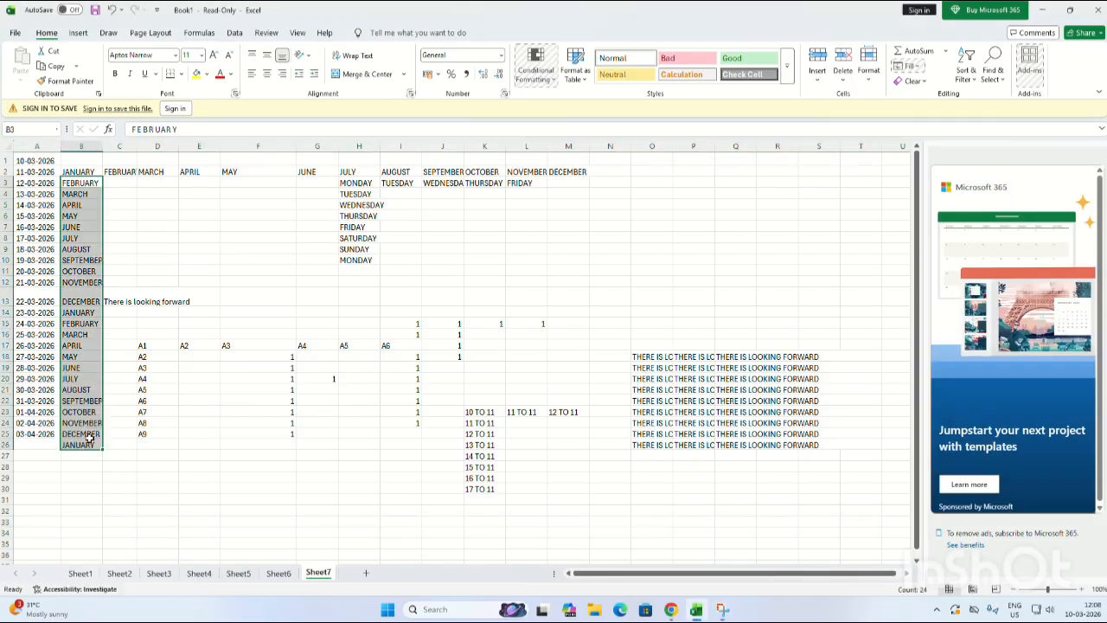
click(813, 60)
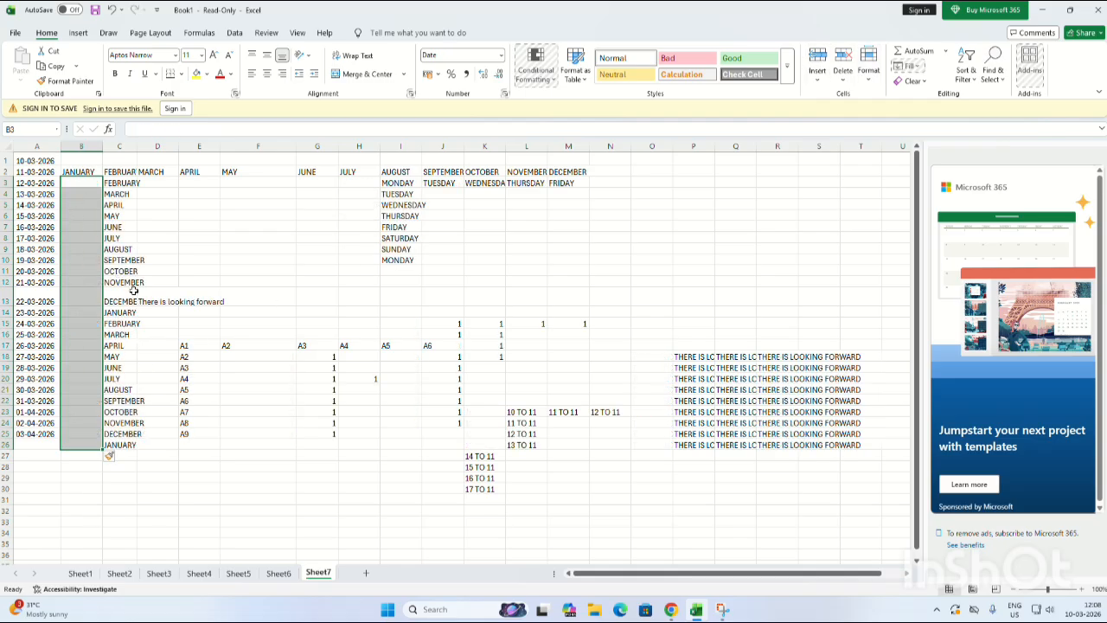
- Move the date in A21 to cell C22, replacing the month already there
click(36, 389)
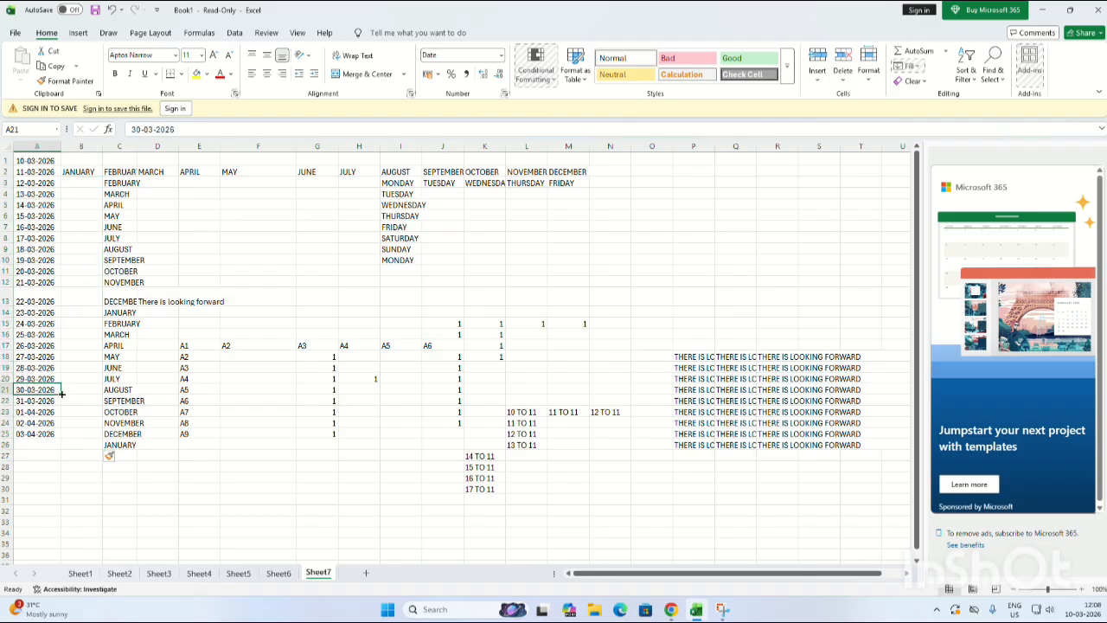
drag(59, 390, 123, 401)
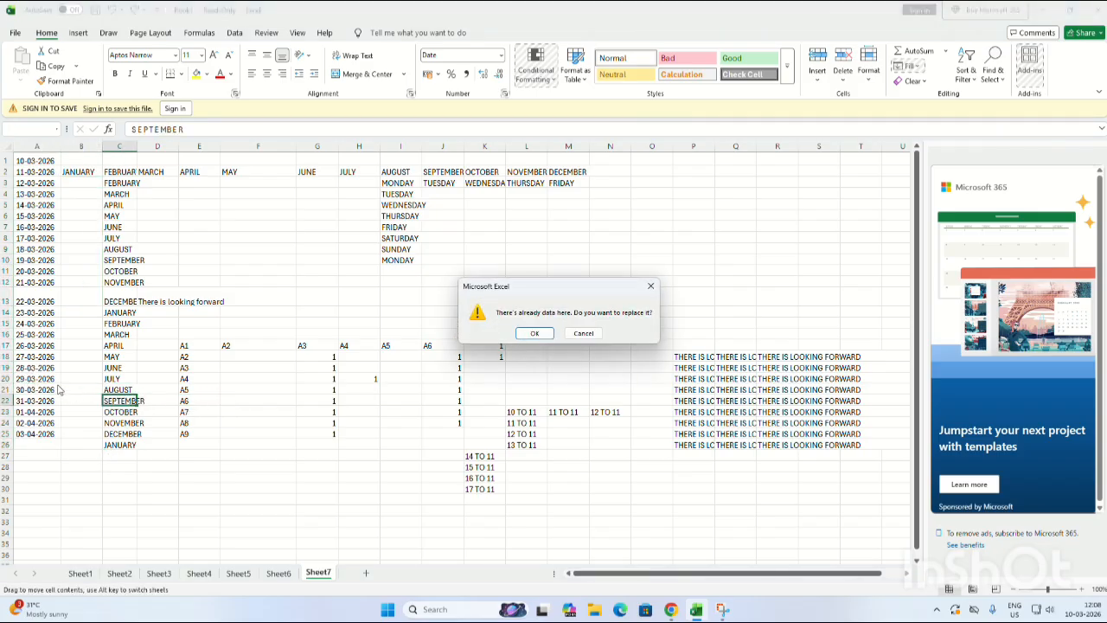
click(535, 333)
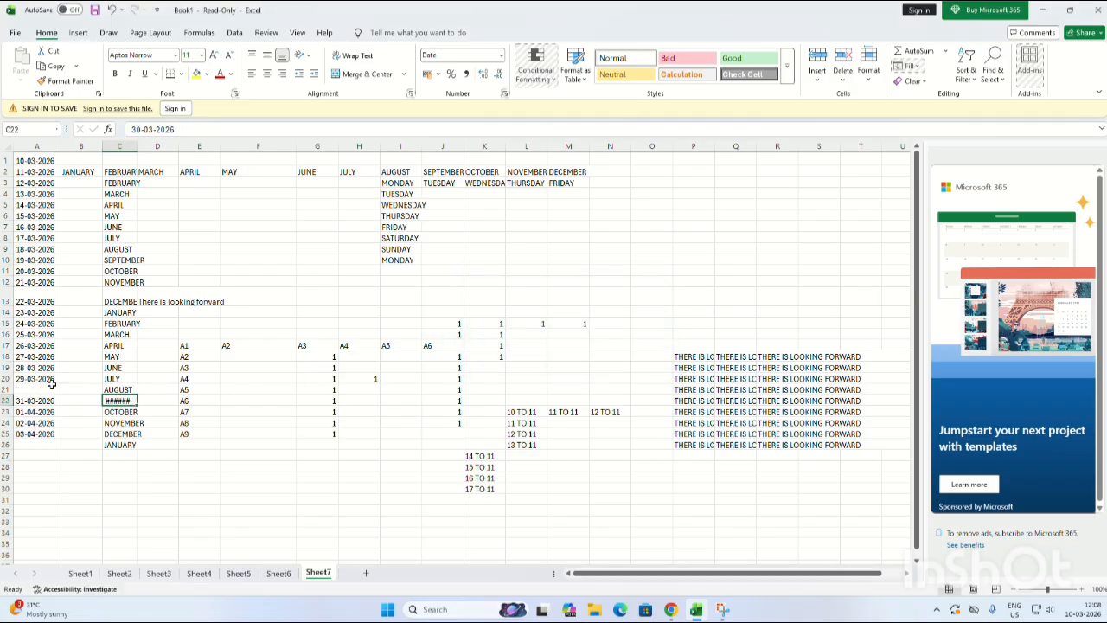
- Fill the date in A25 across to K25 and delete the filled cells, shifting the rest of the row left
click(35, 431)
drag(59, 438, 516, 437)
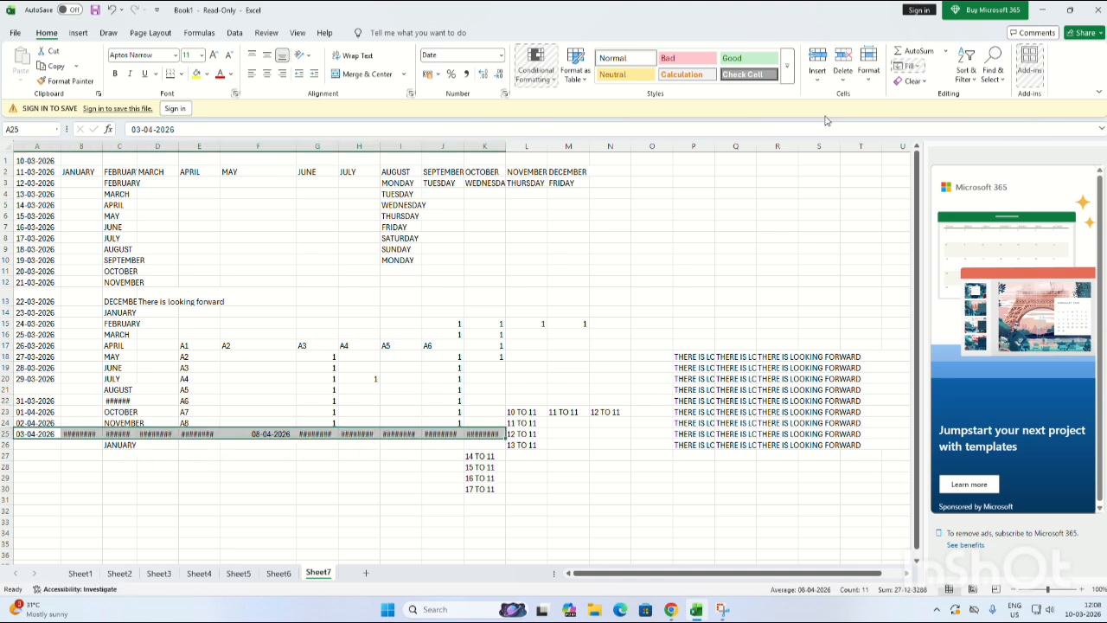
click(863, 80)
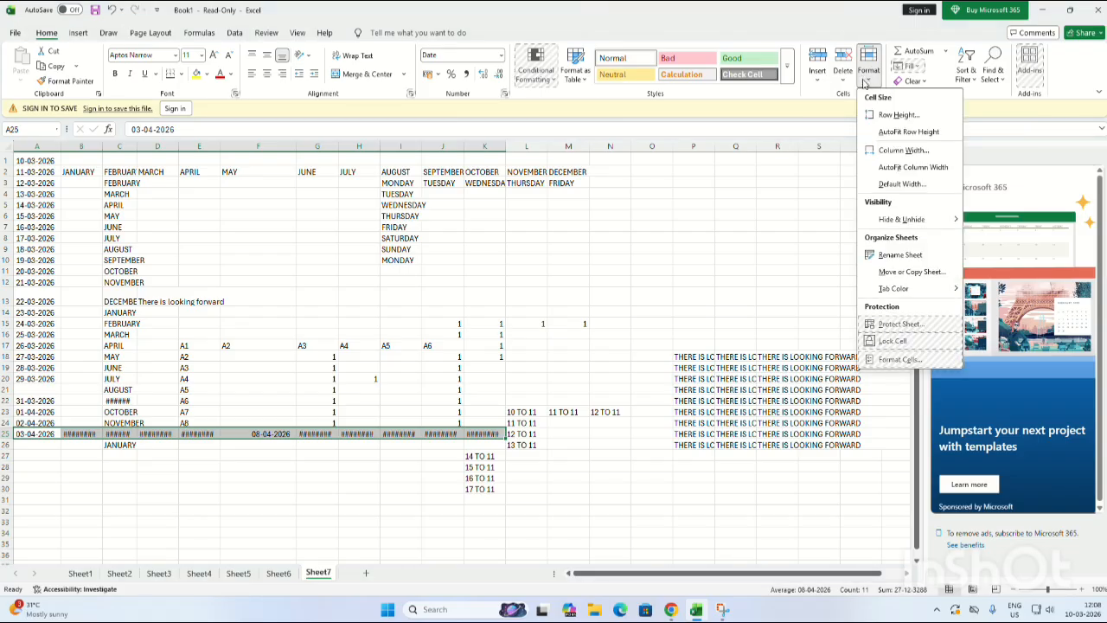
click(818, 80)
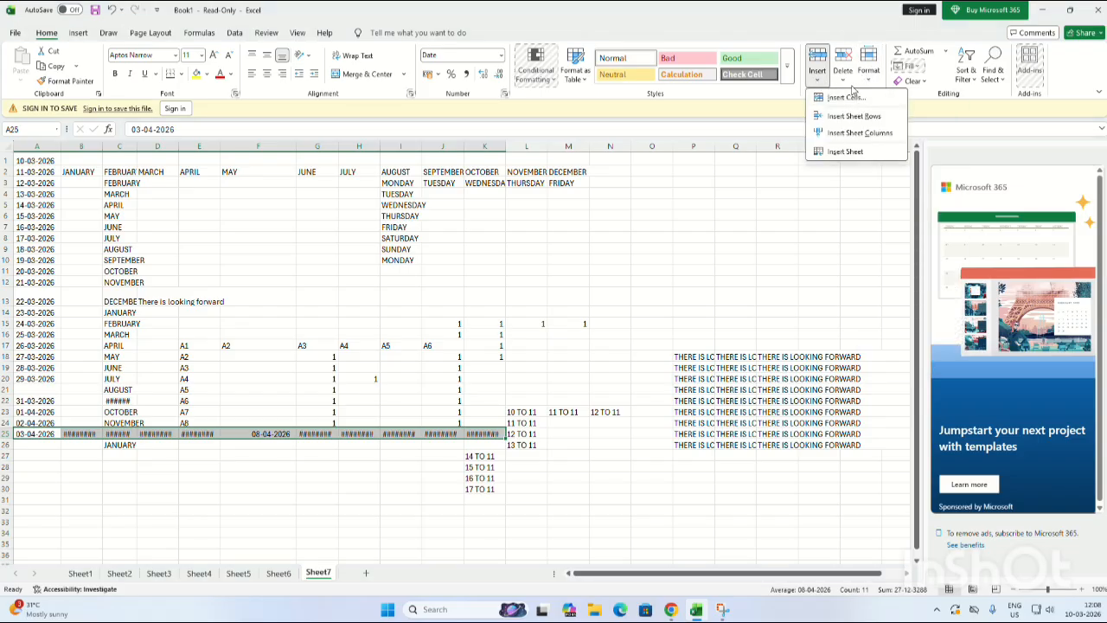
click(844, 78)
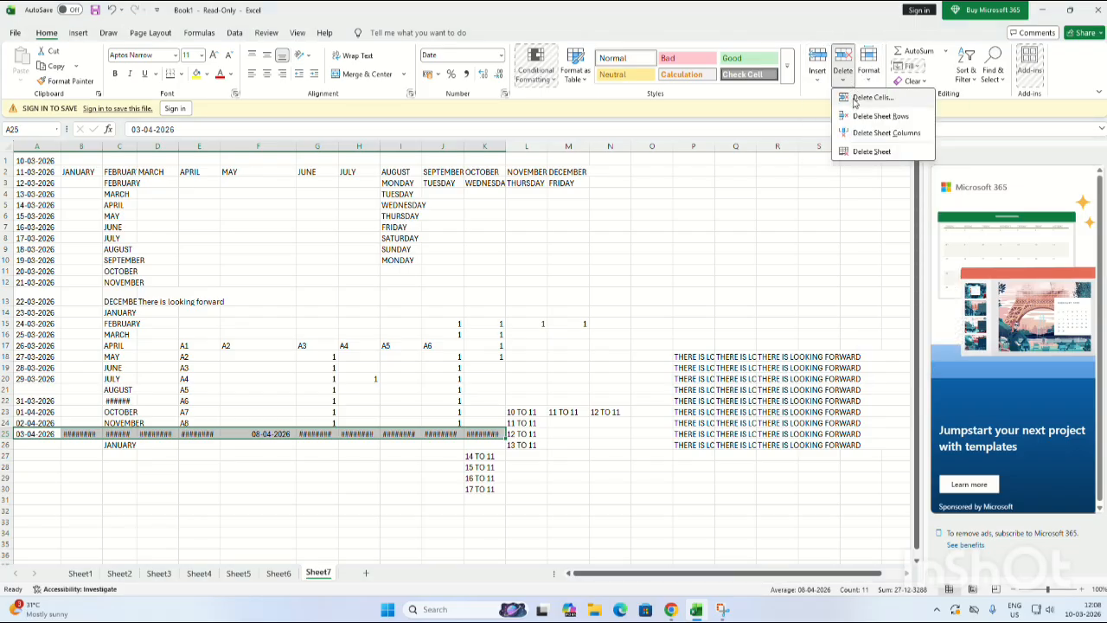
click(848, 103)
click(534, 333)
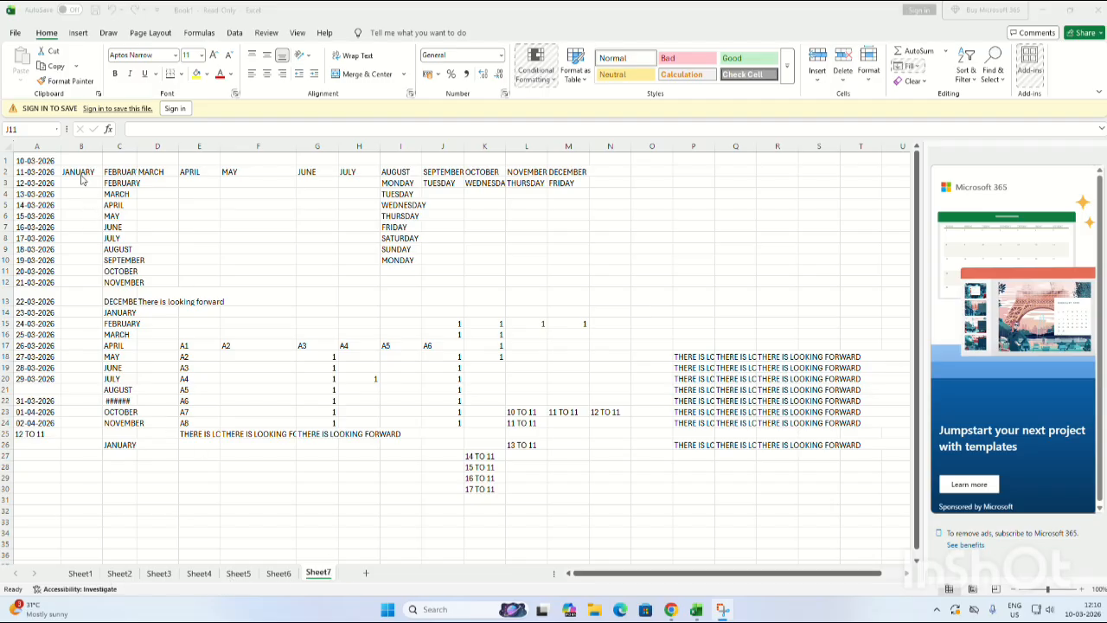
- Rename the Sheet7 worksheet as CELL BASICS
click(605, 282)
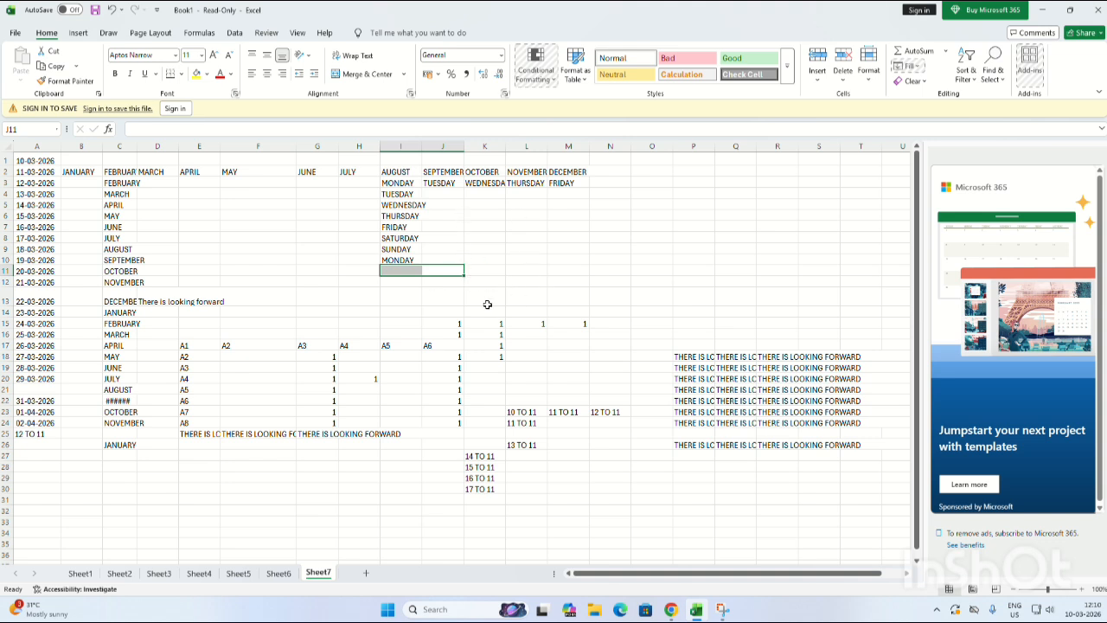
click(277, 574)
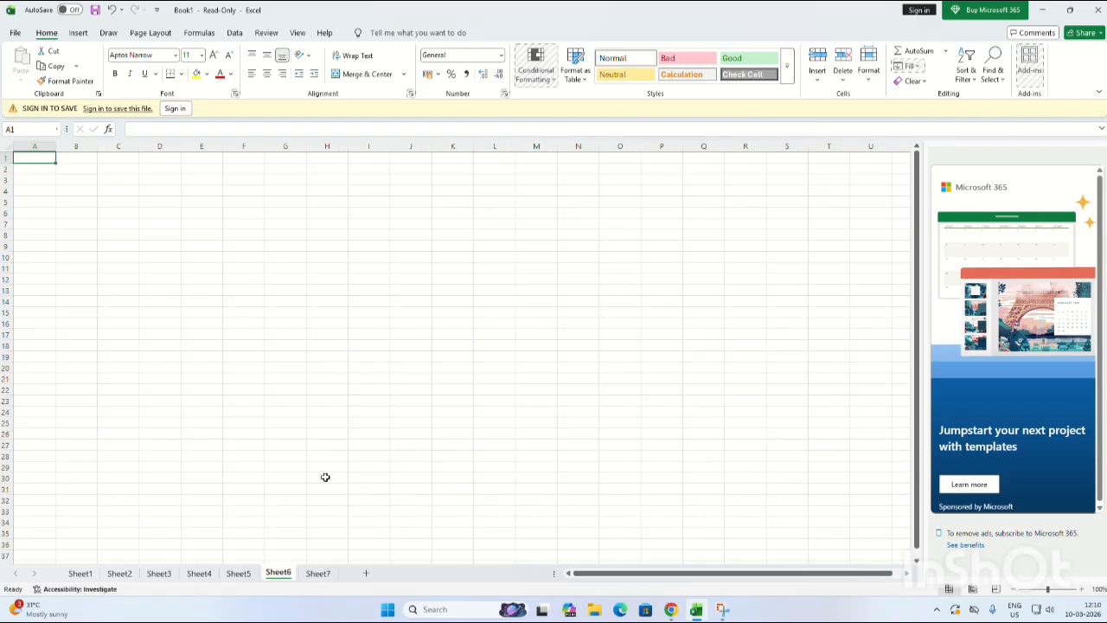
click(333, 576)
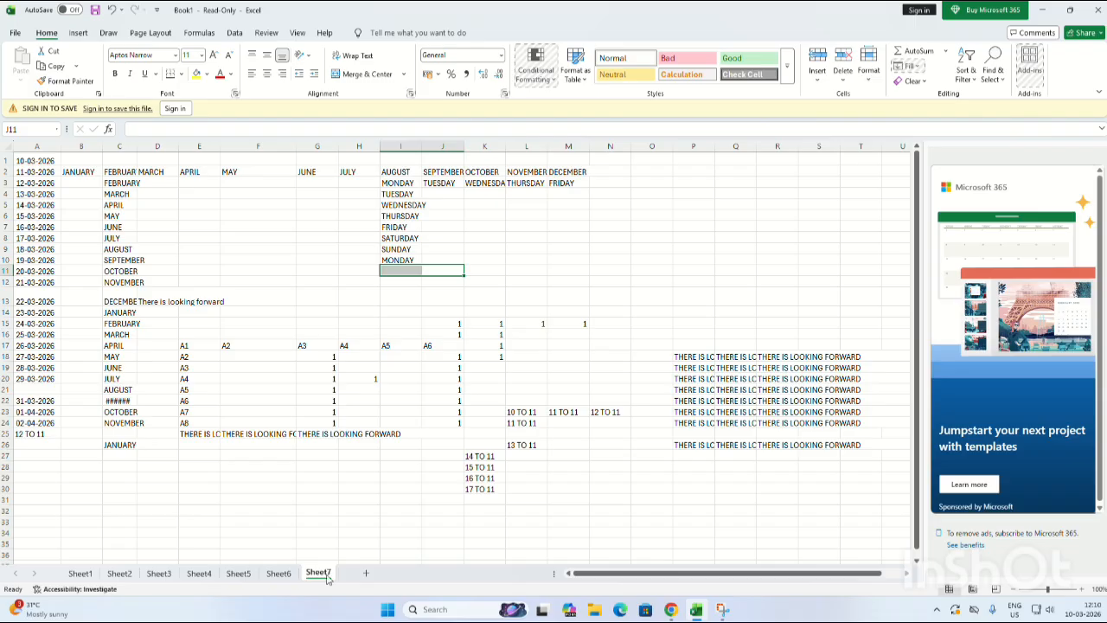
double_click(320, 574)
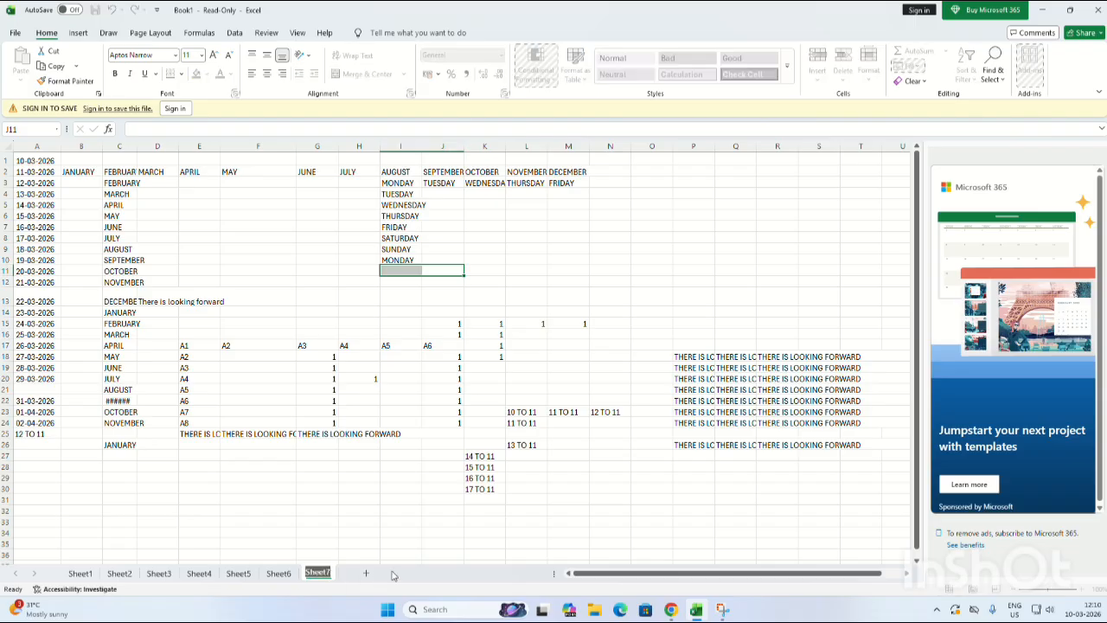
key(BackSpace)
text(CELL)
key(Return)
text(BASIC)
key(BackSpace)
text(CS)
key(Return)
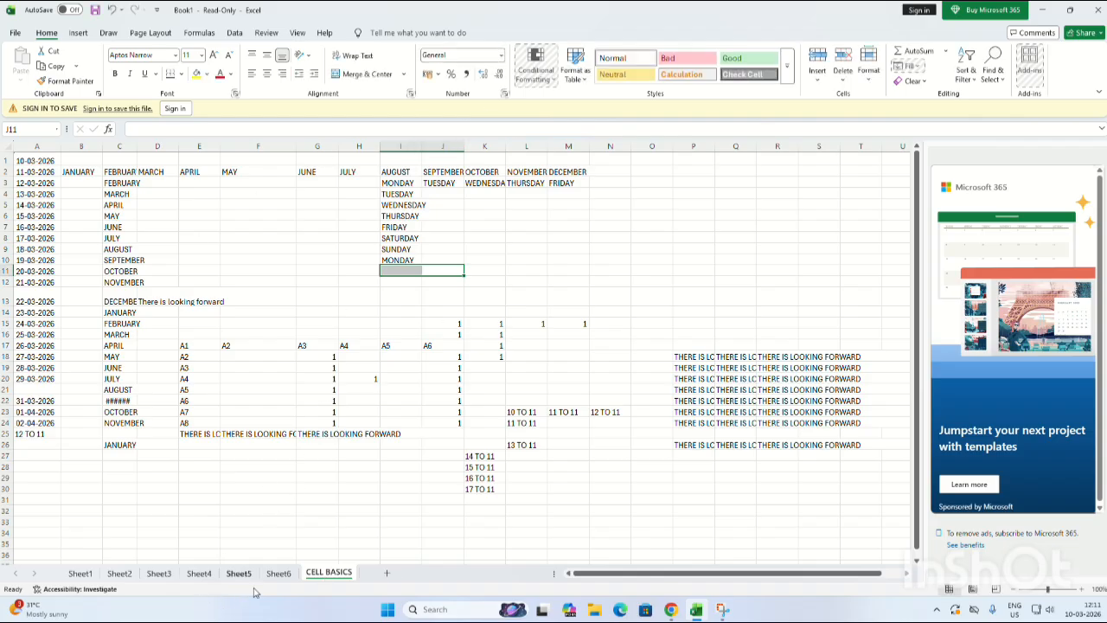
- Rename the Sheet6 worksheet as FUNCTION BASICS
click(279, 574)
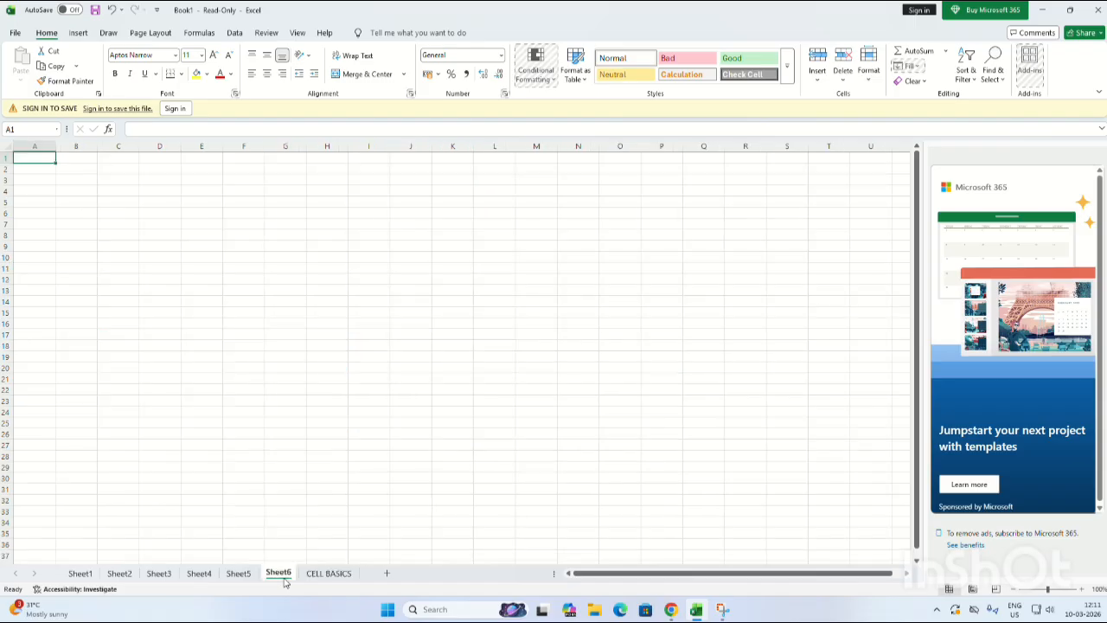
double_click(278, 574)
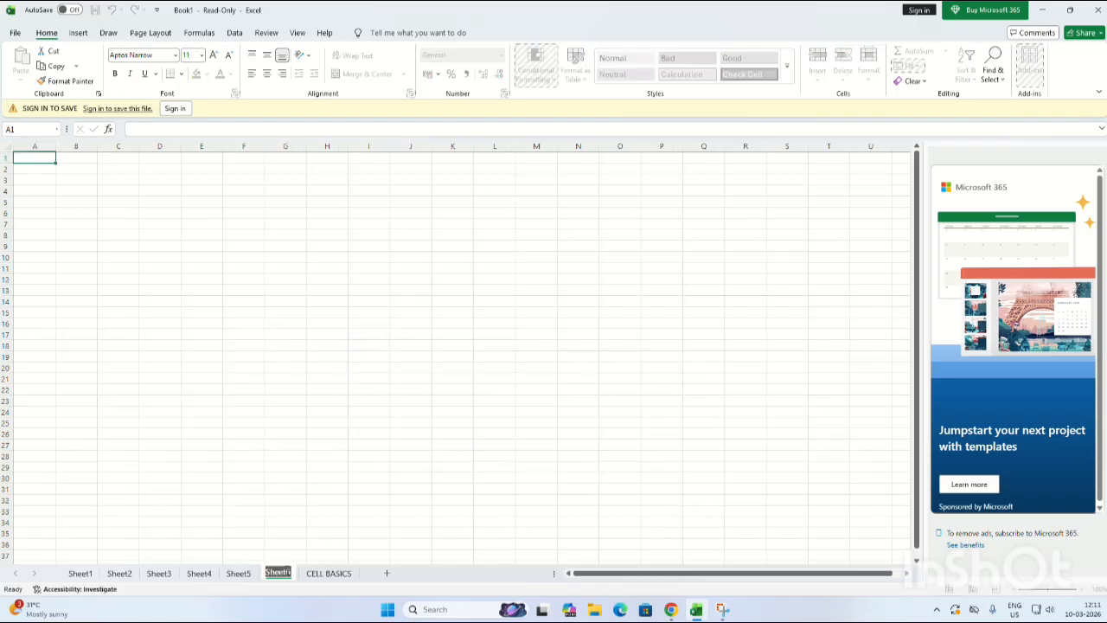
click(290, 572)
key(BackSpace)
key(BackSpace)
key(BackSpace)
key(BackSpace)
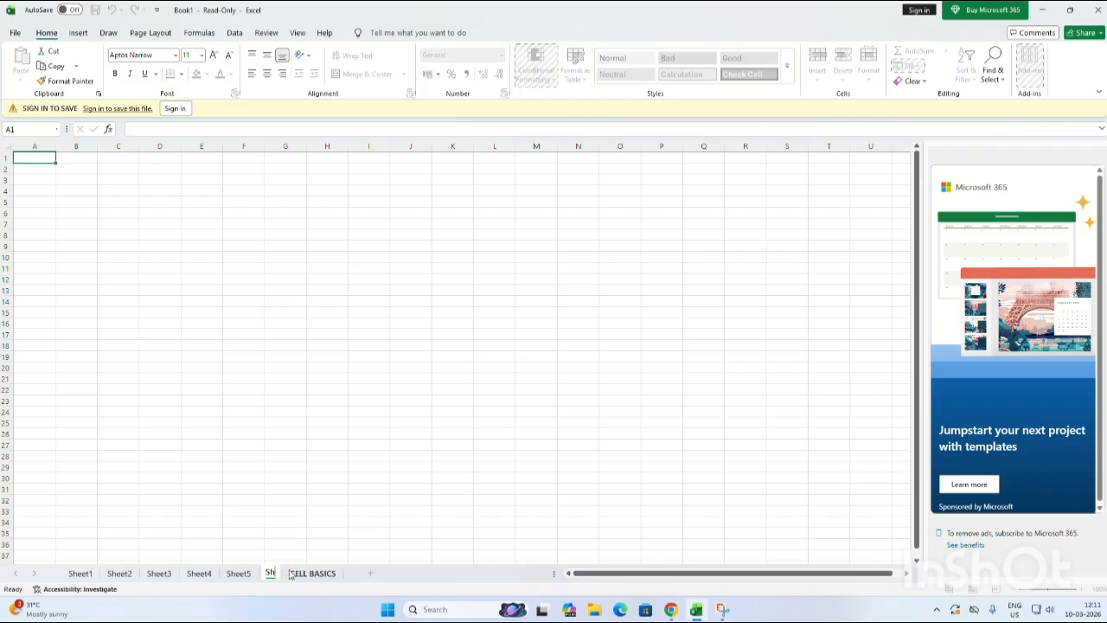
key(BackSpace)
key(BackSpace)
text(FUNCTION)
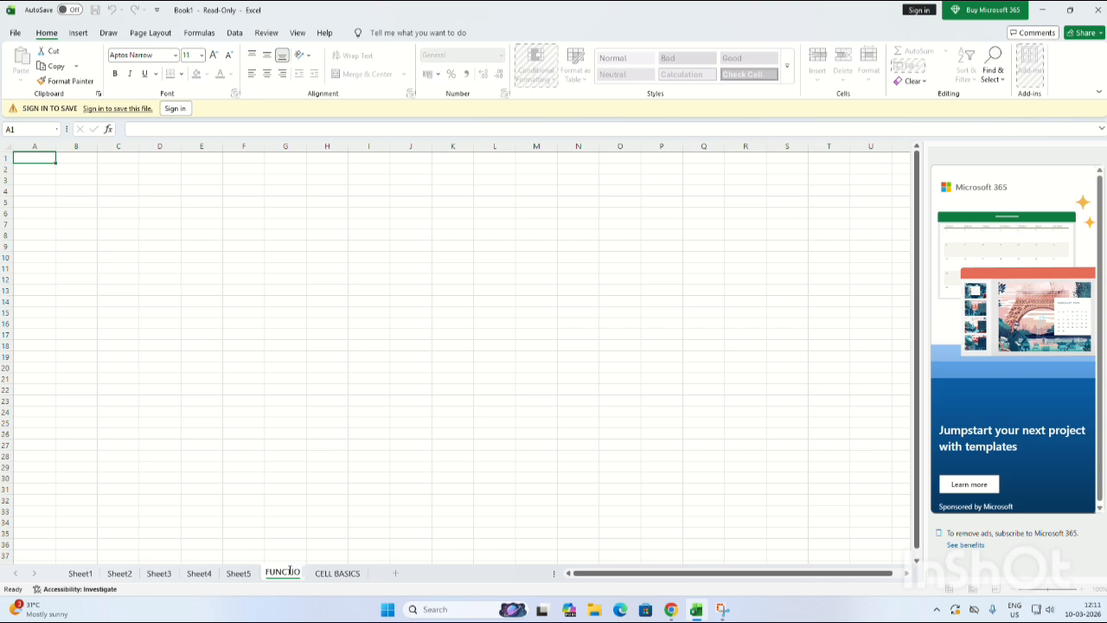
text( BASICS)
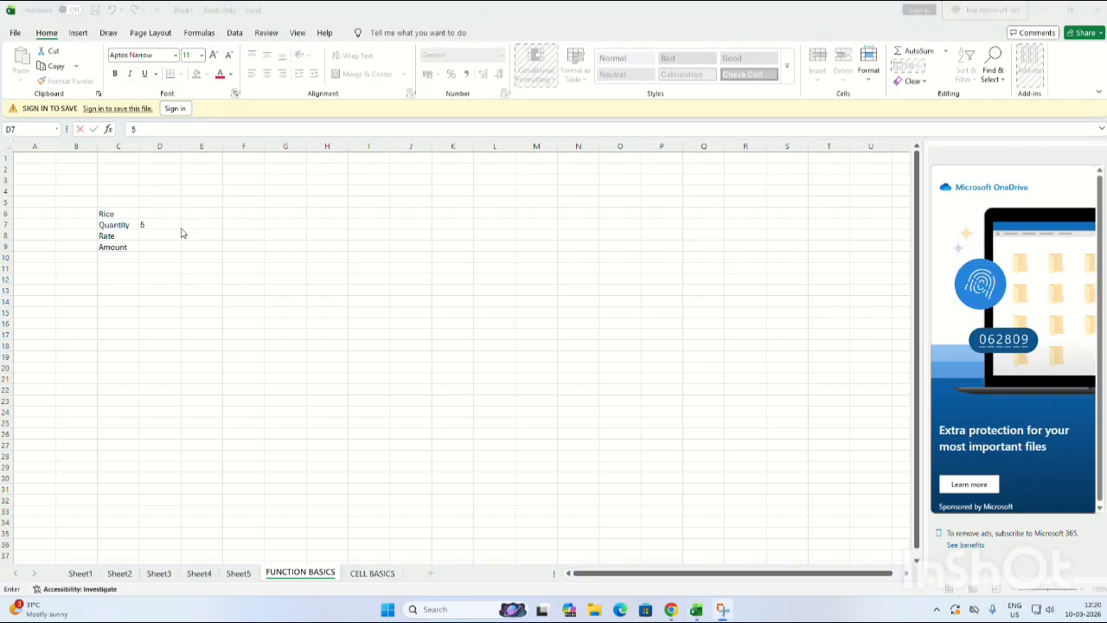
- Enter the rice quantity 5 in D7 and the rate 50 in D8
click(175, 234)
key(Return)
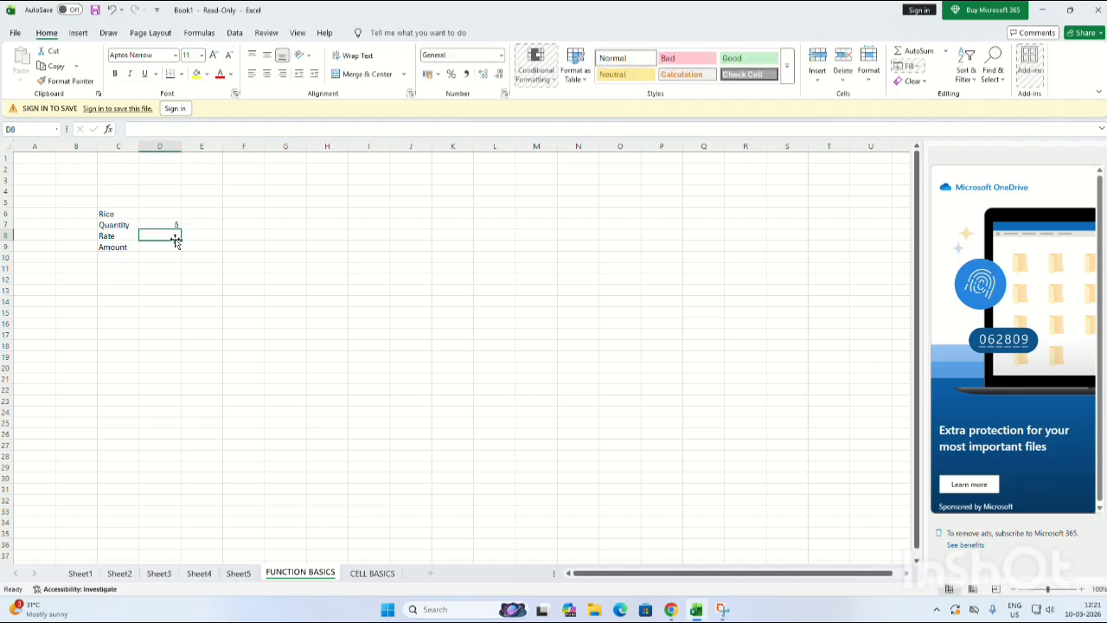
text(50)
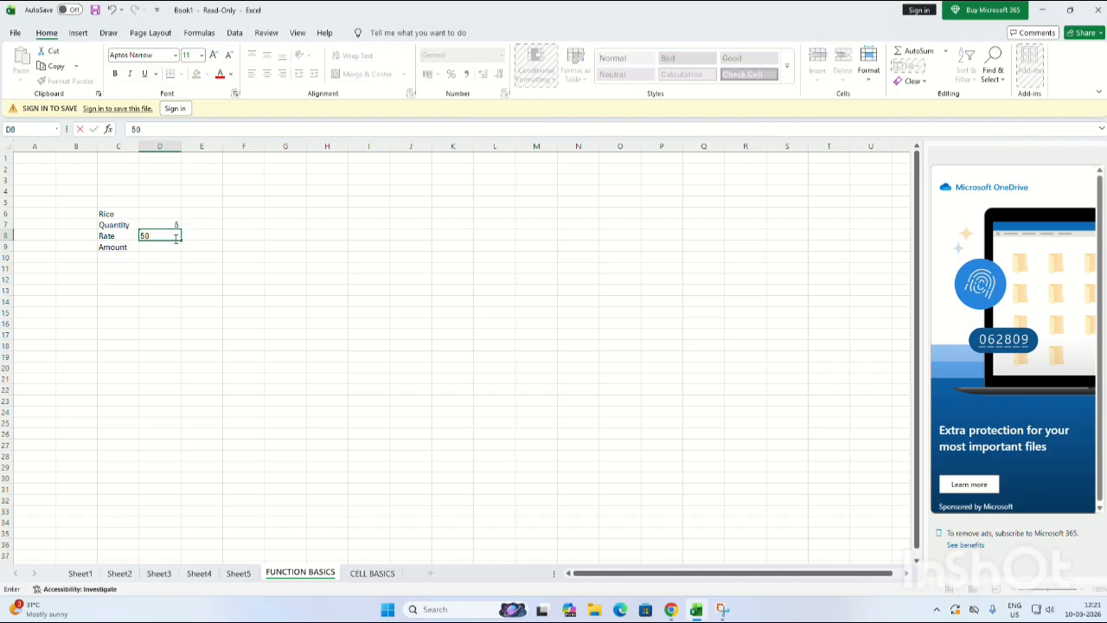
key(Return)
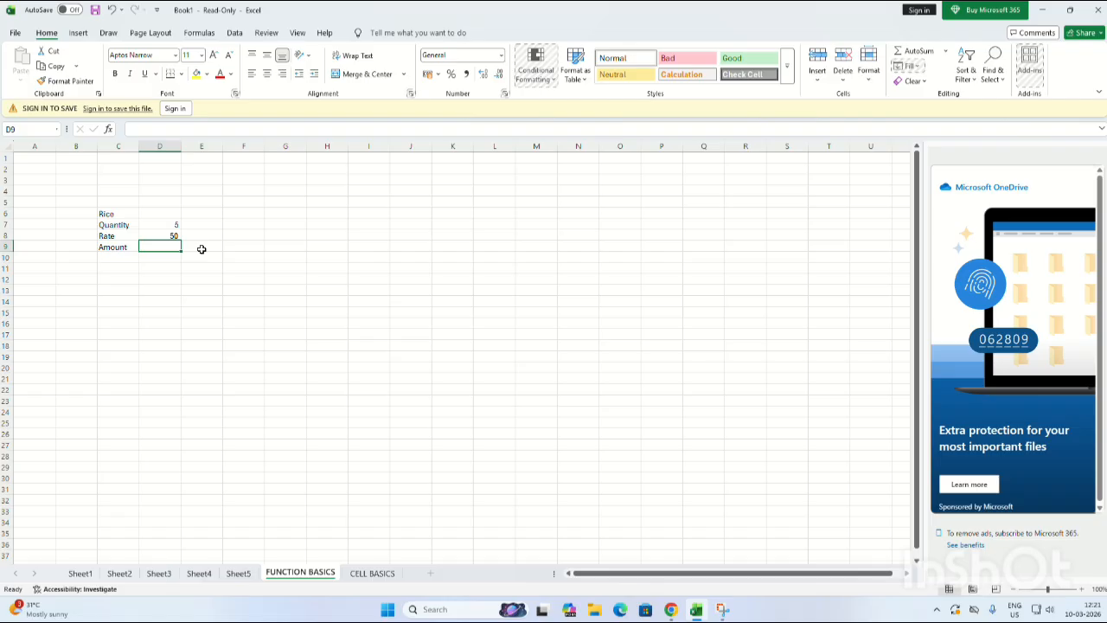
text(50)
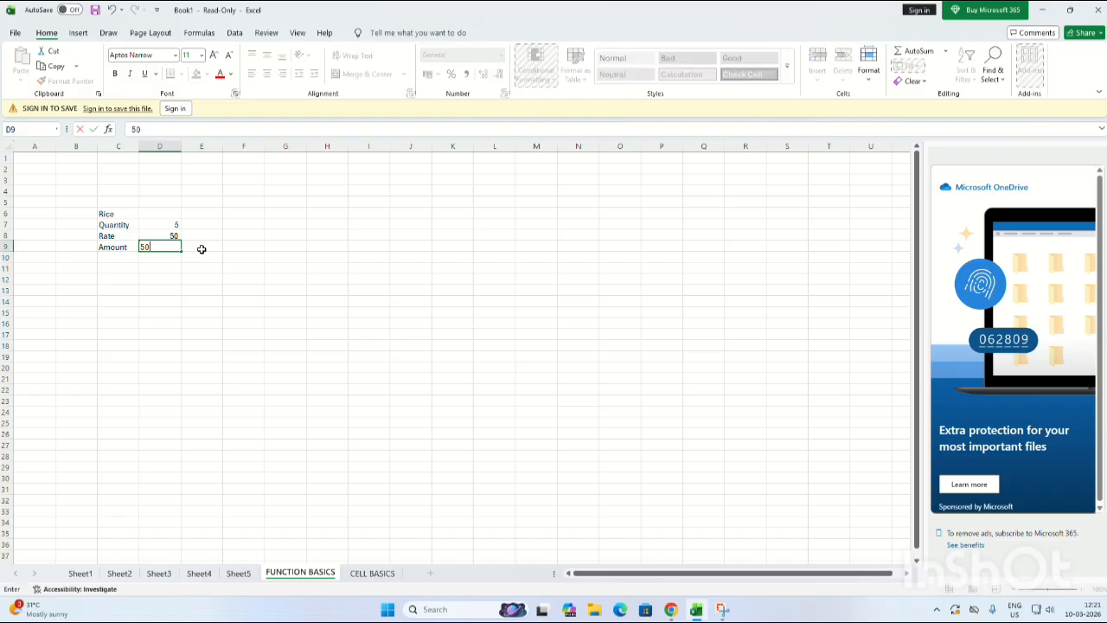
key(BackSpace)
text(*3=)
key(BackSpace)
key(BackSpace)
key(BackSpace)
key(BackSpace)
key(BackSpace)
key(BackSpace)
text(50 *3)
right_click(171, 247)
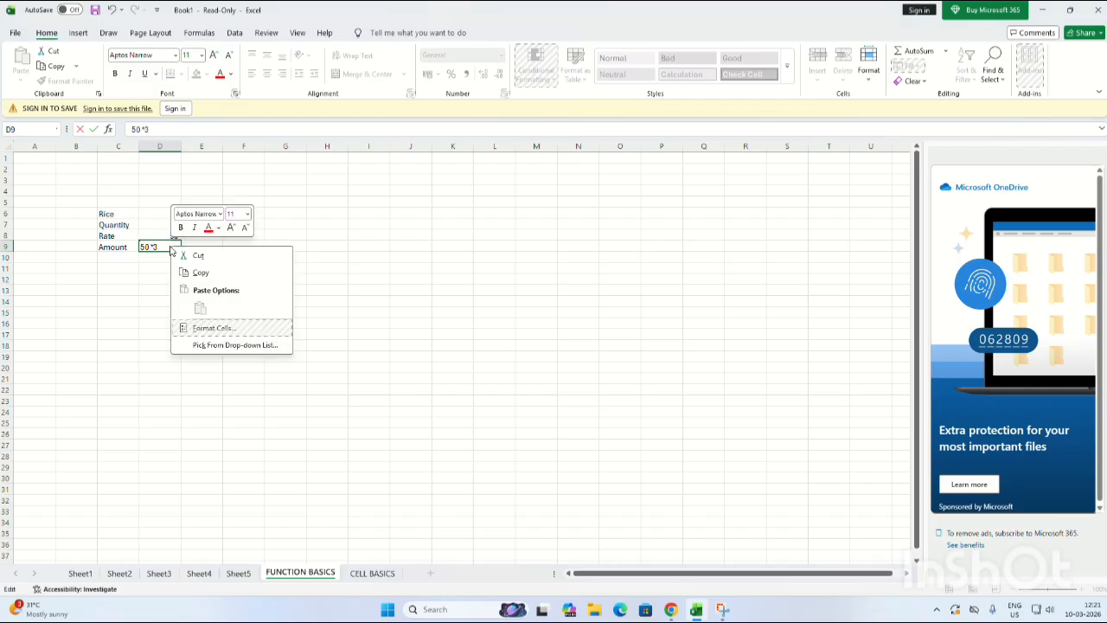
click(192, 256)
key(BackSpace)
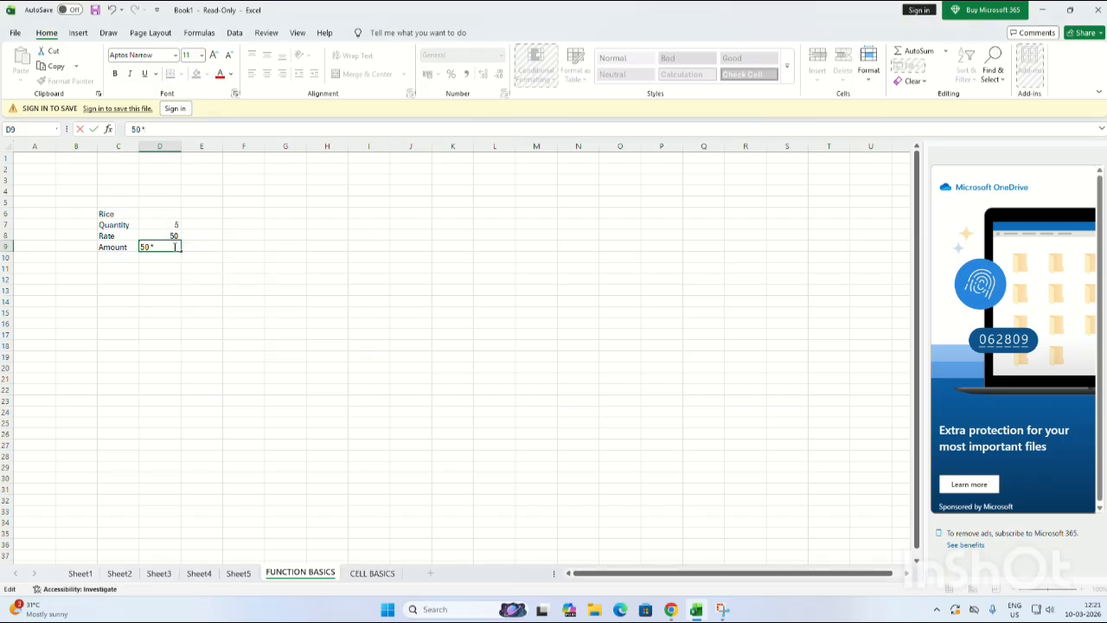
key(BackSpace)
key(BackSpace)
scroll(179, 236, down, 1)
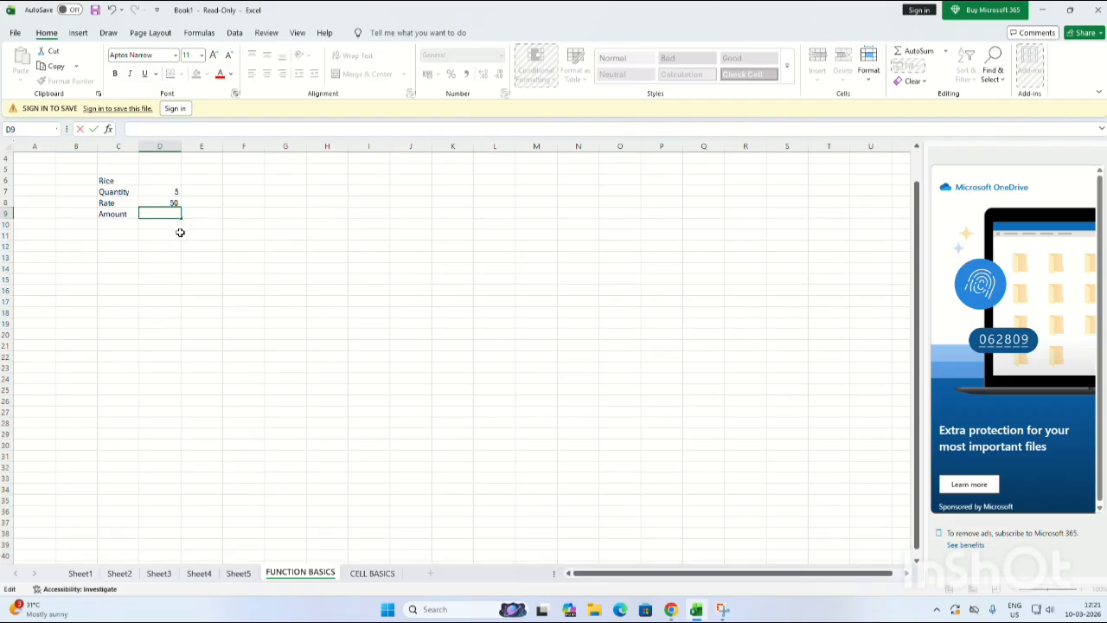
scroll(171, 240, up, 1)
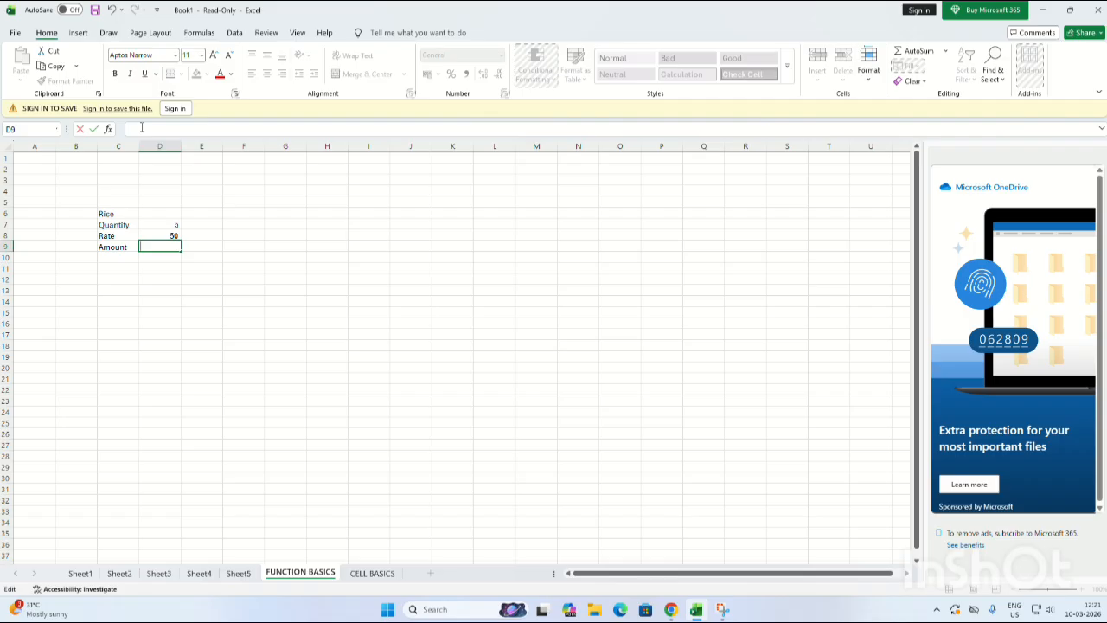
- Enter the formula =50*3 in D9 as the rice amount
text(=)
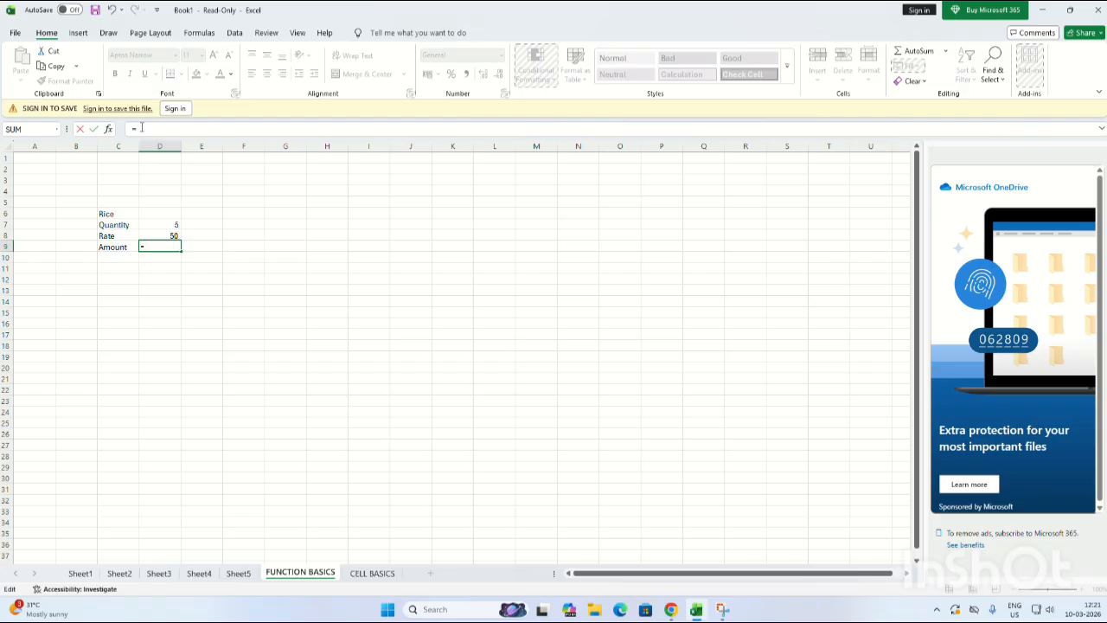
click(152, 126)
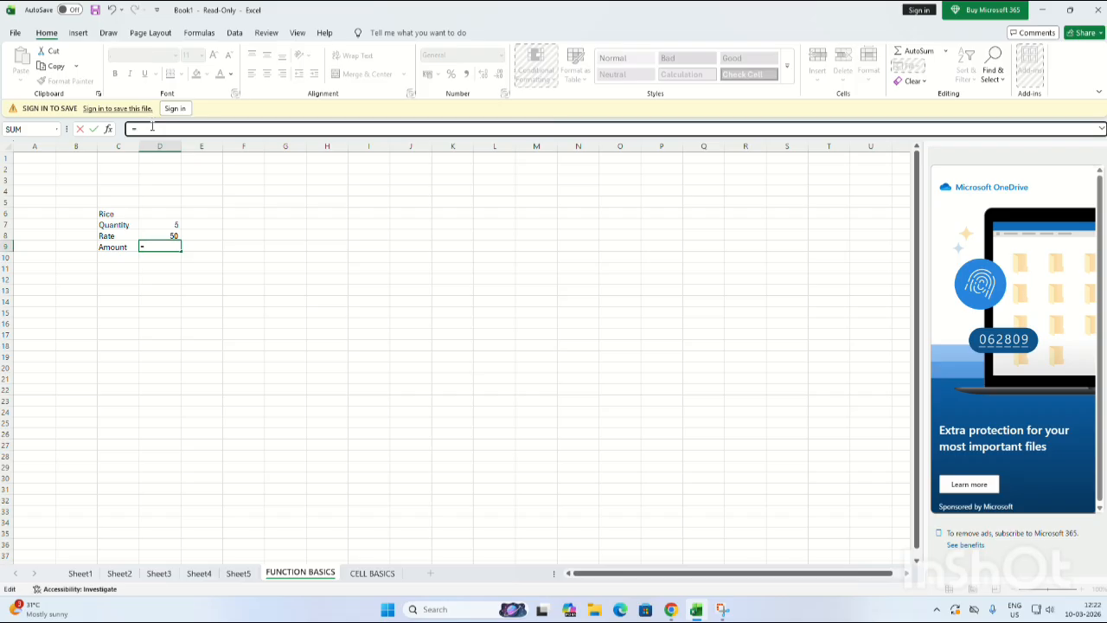
text(50*3)
key(Return)
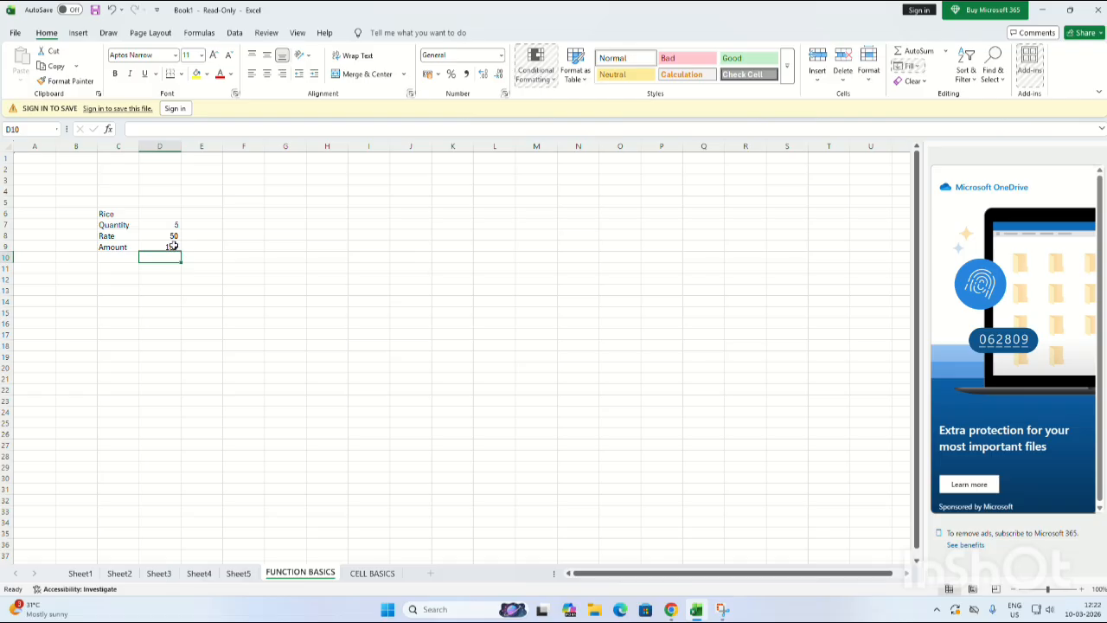
- Change the rice quantity in D7 to 10
click(171, 246)
click(175, 234)
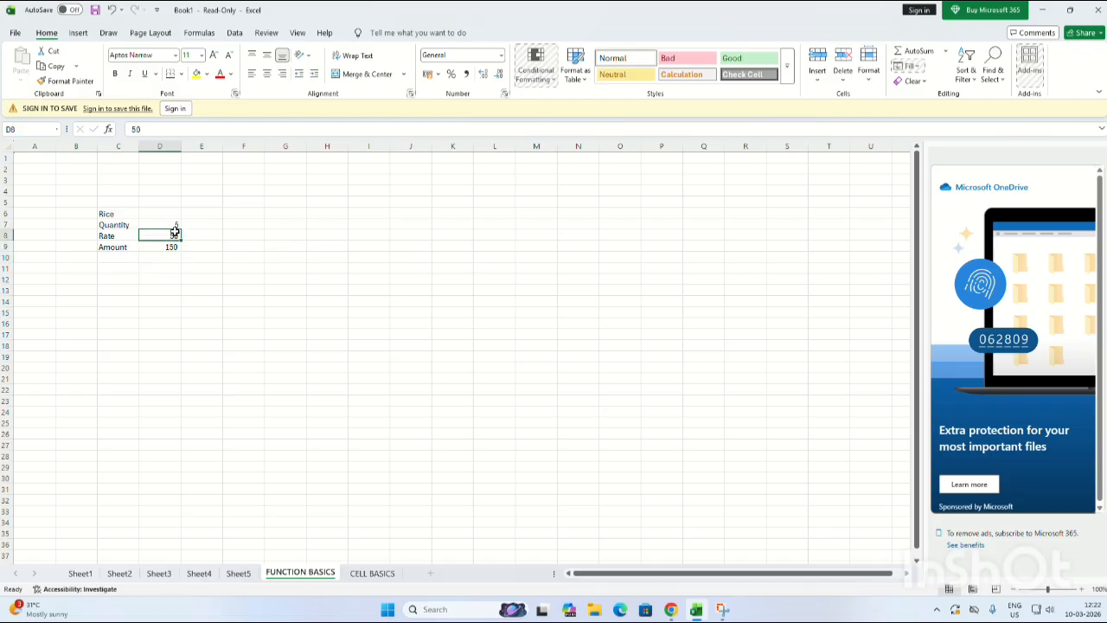
click(175, 226)
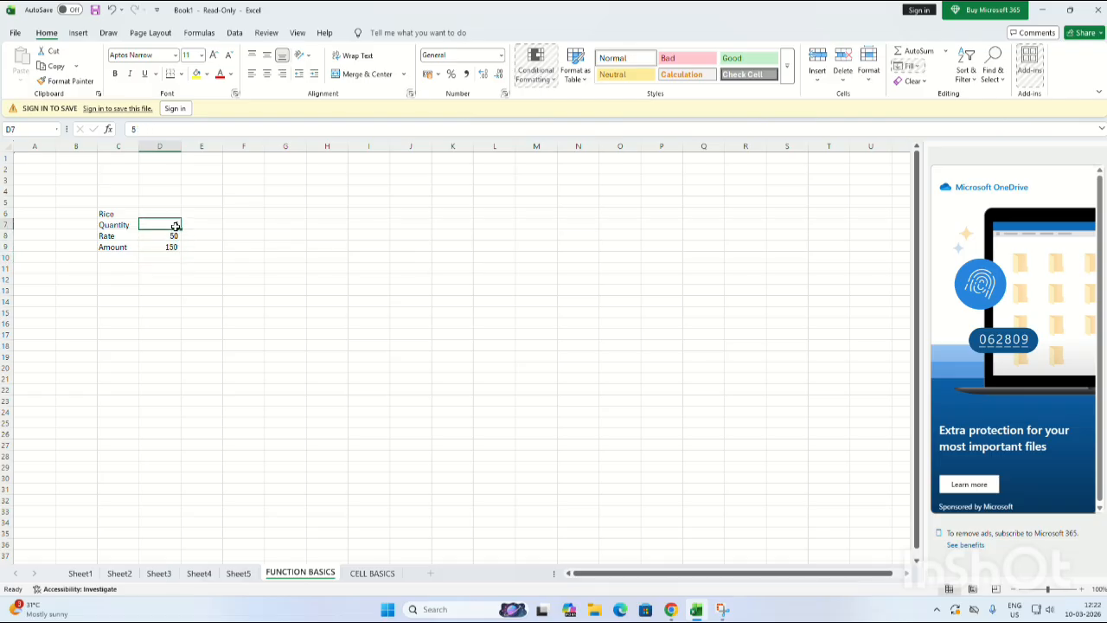
click(184, 130)
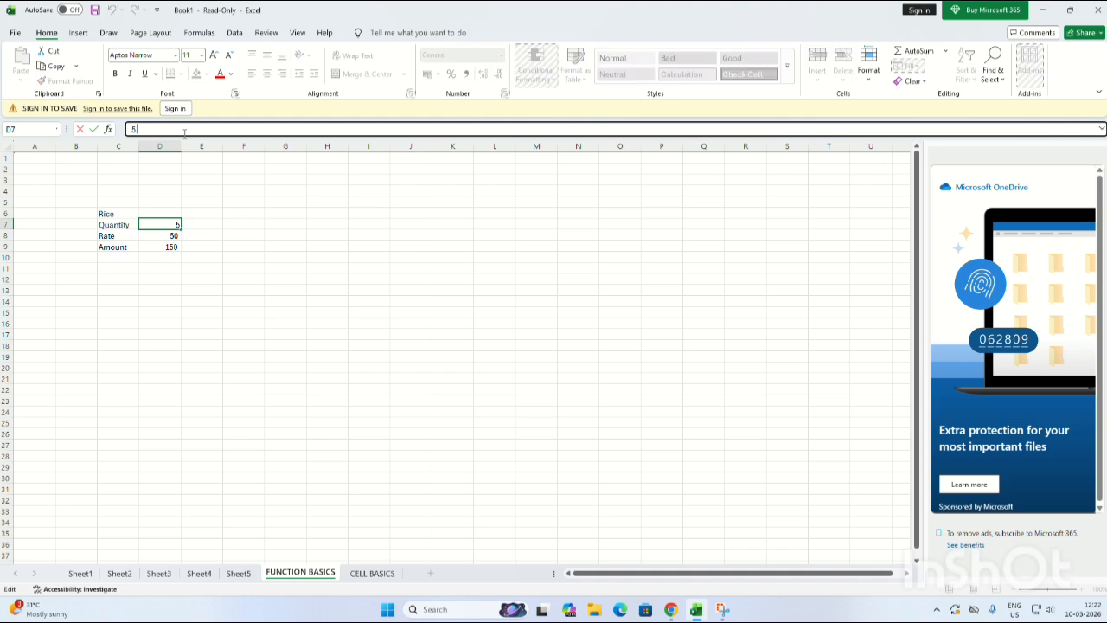
key(BackSpace)
text(10)
key(Return)
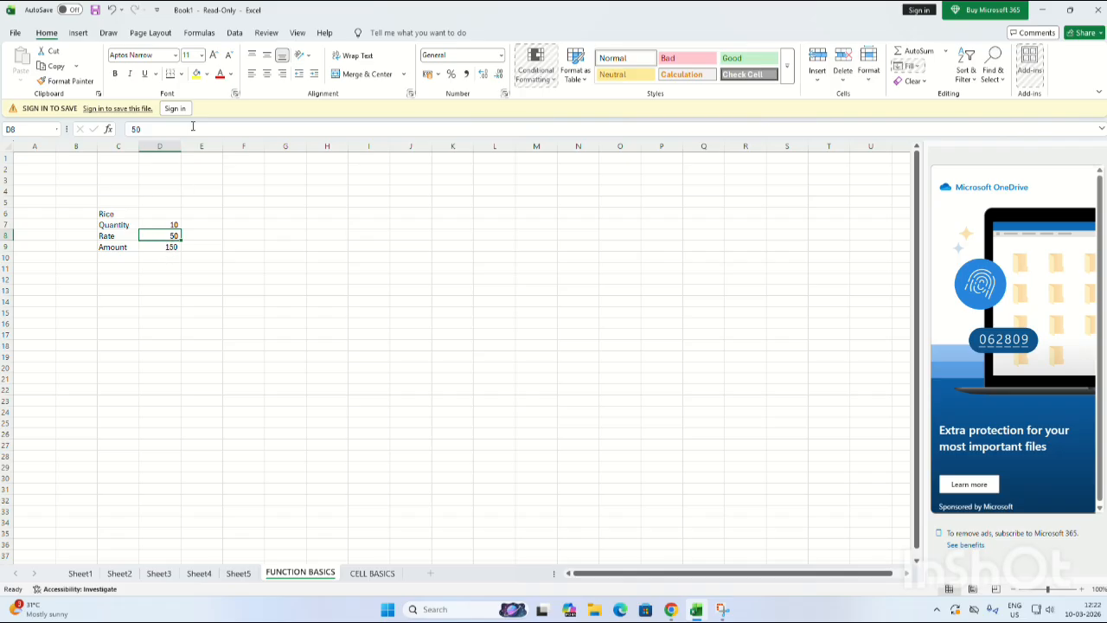
- Clear the rate in D8
click(489, 18)
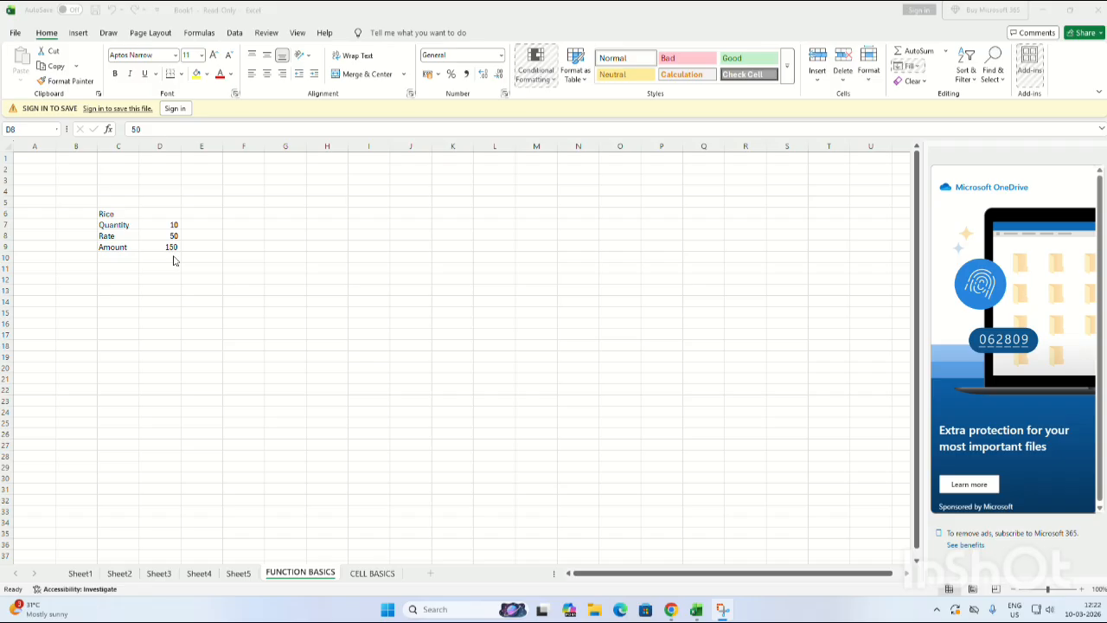
click(144, 129)
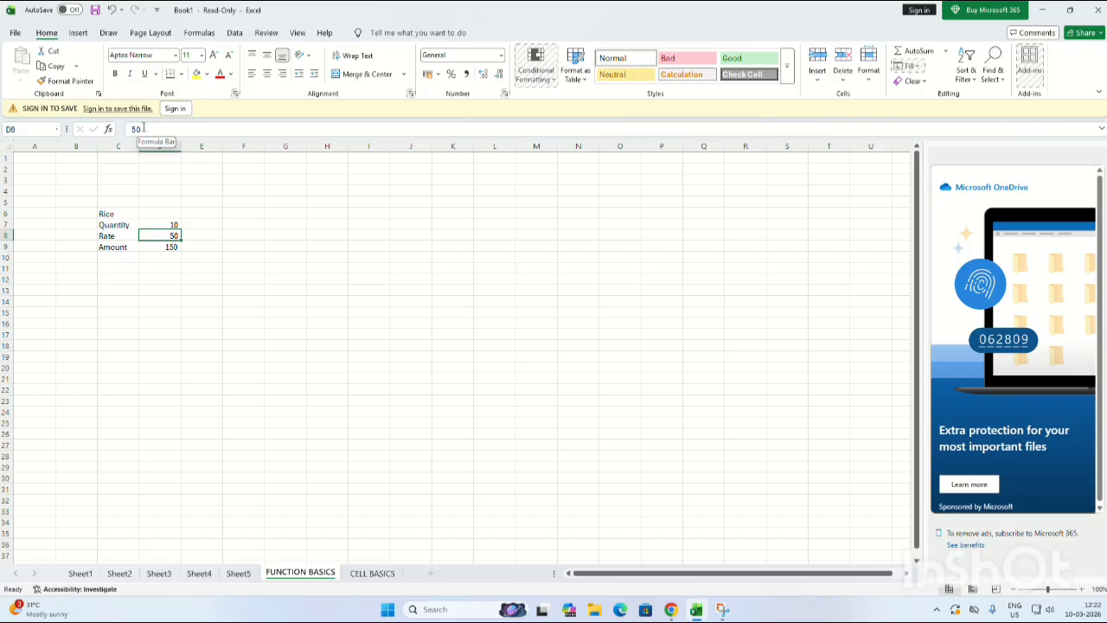
key(BackSpace)
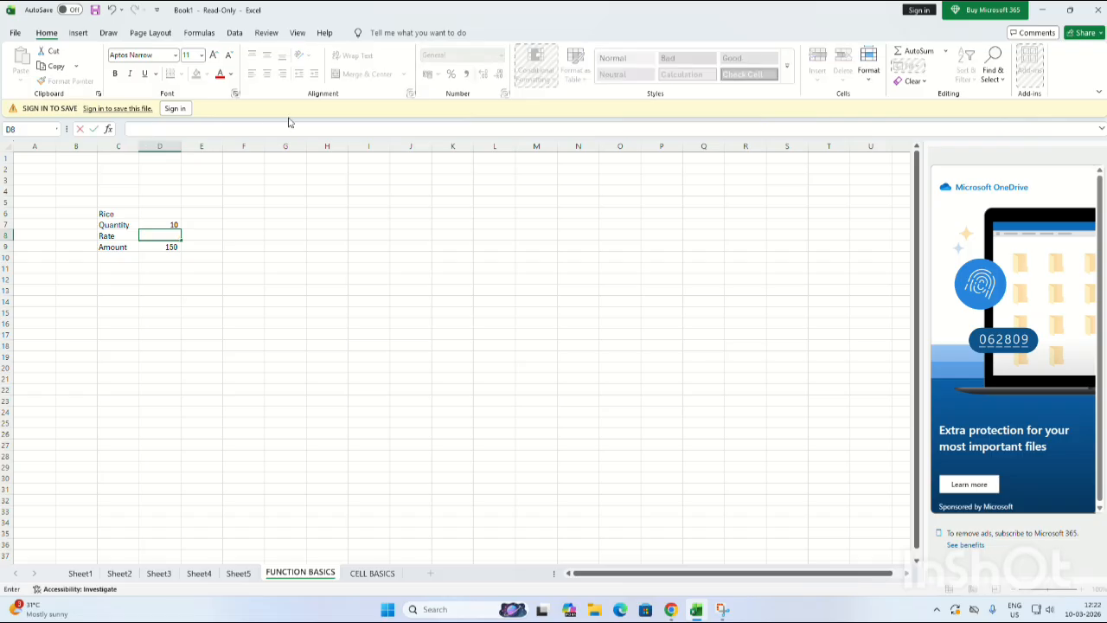
click(314, 275)
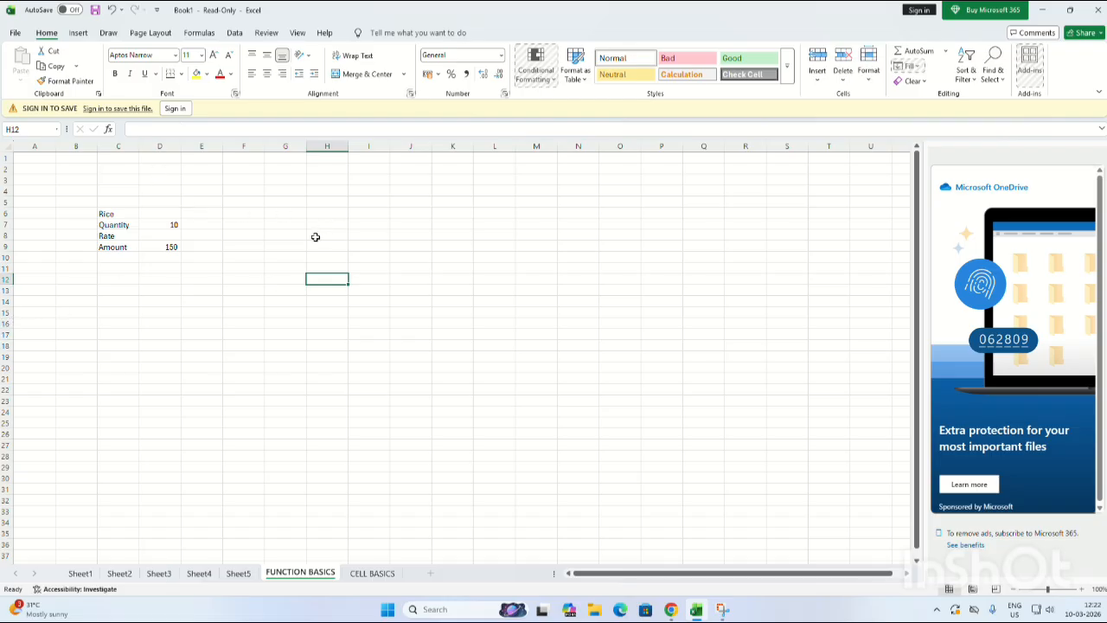
text(84)
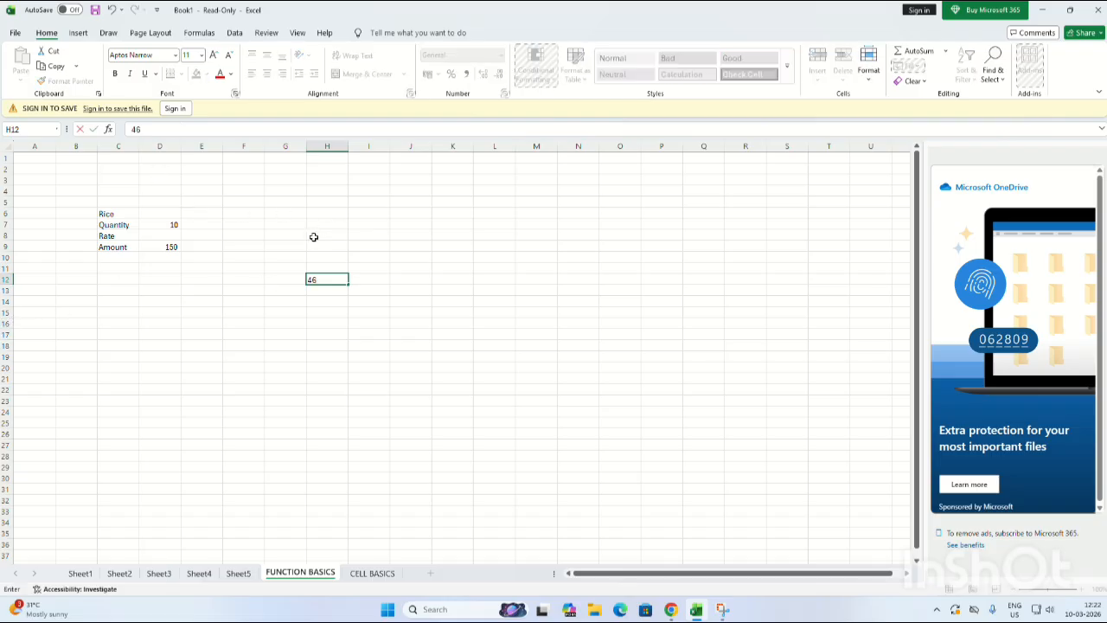
key(BackSpace)
key(BackSpace)
- Enter the rate 5 in D8
click(172, 248)
click(177, 235)
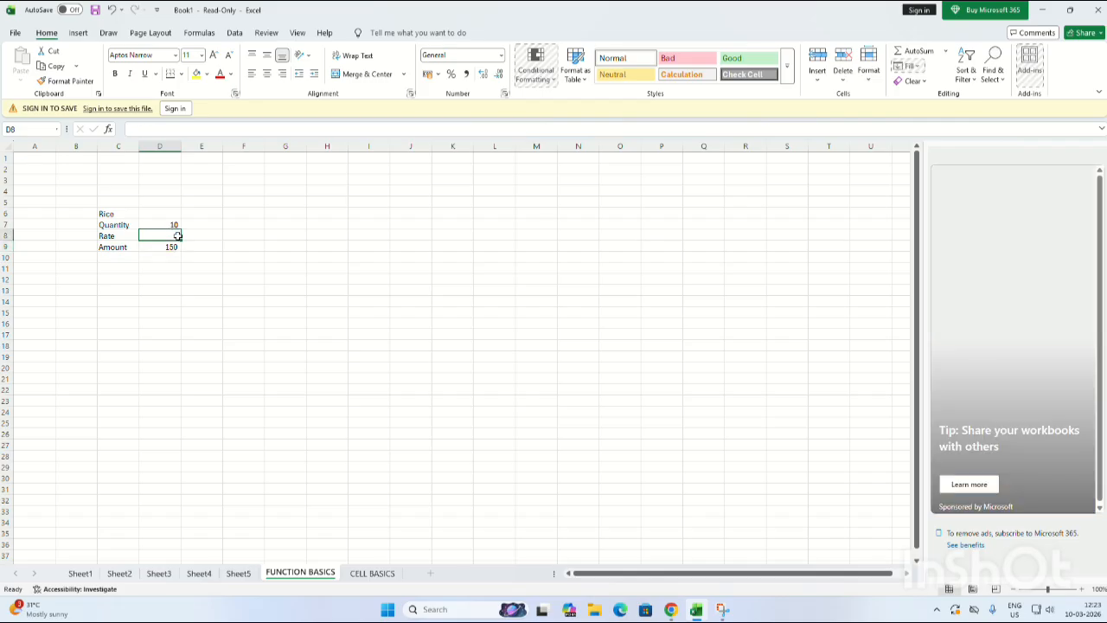
text(5)
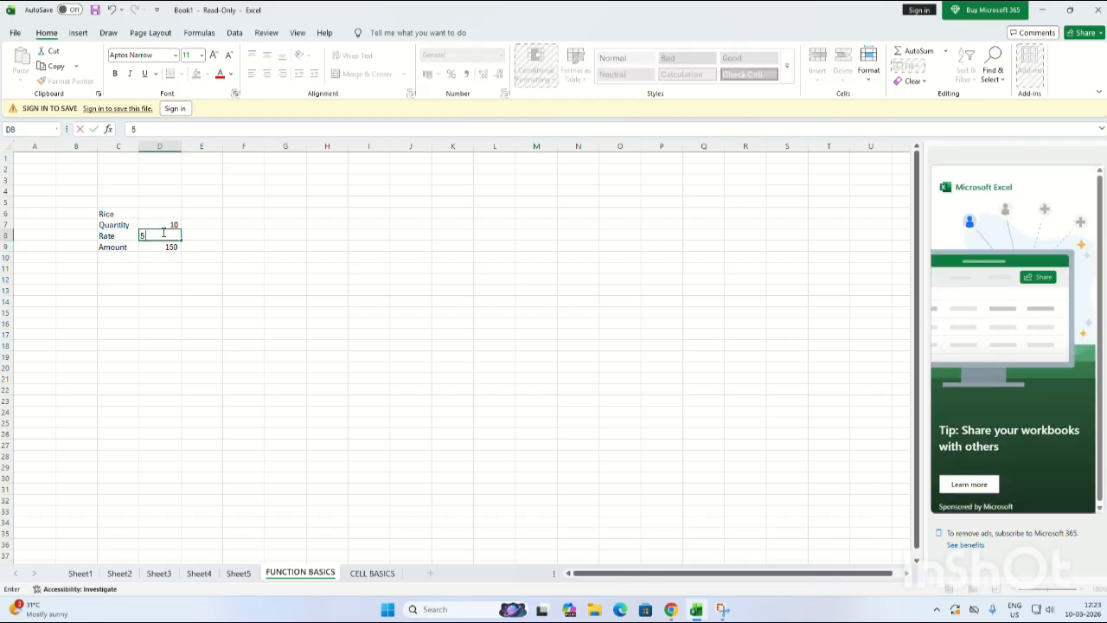
click(156, 128)
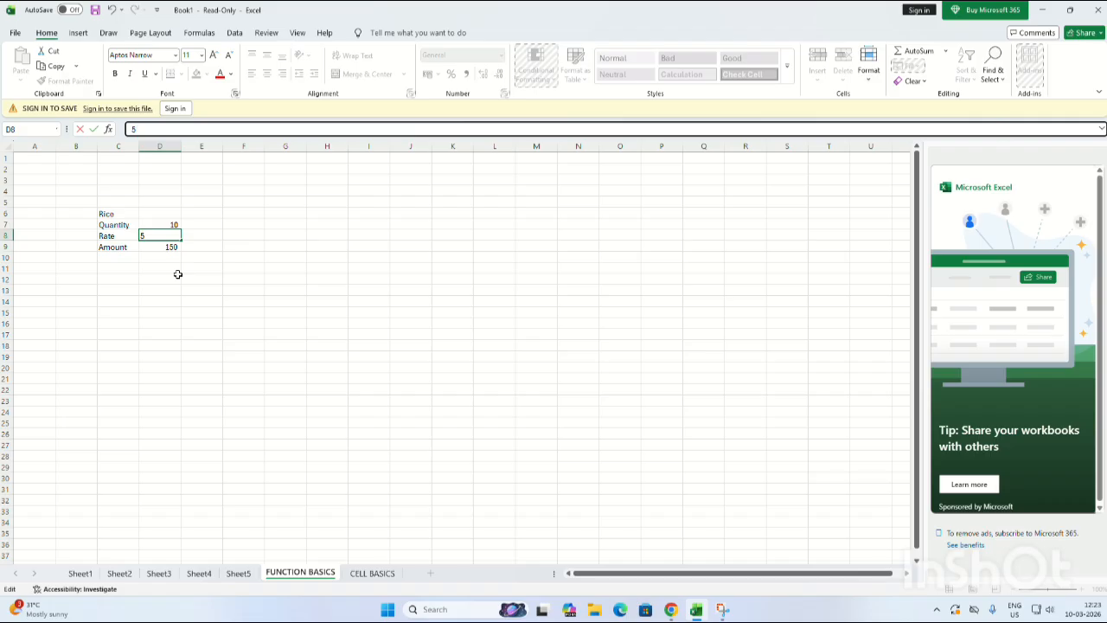
click(140, 225)
click(184, 229)
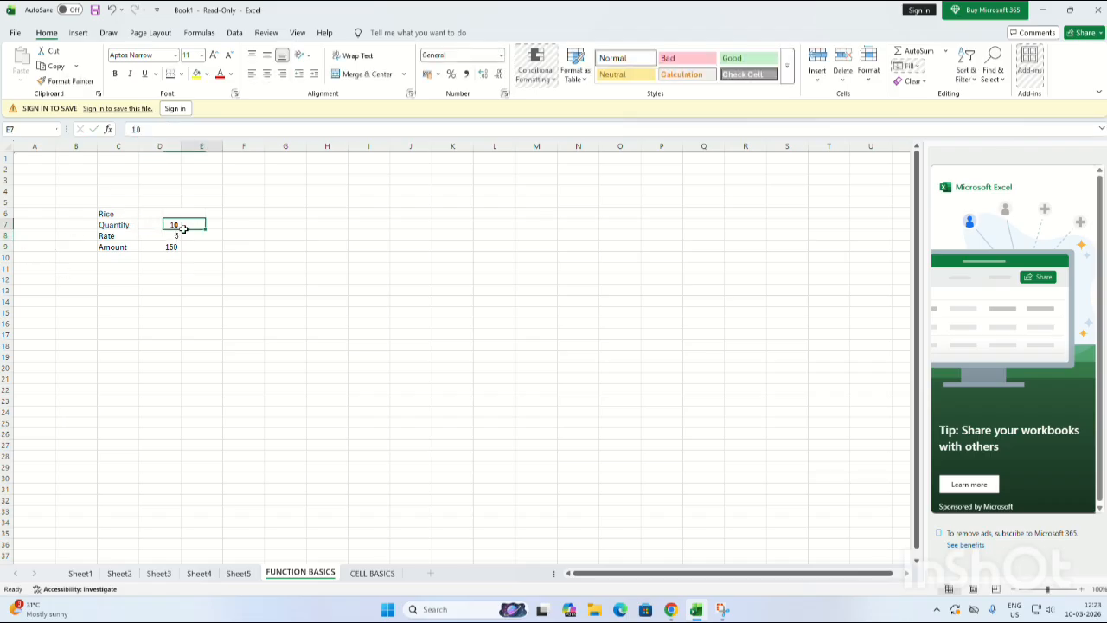
drag(183, 228, 183, 246)
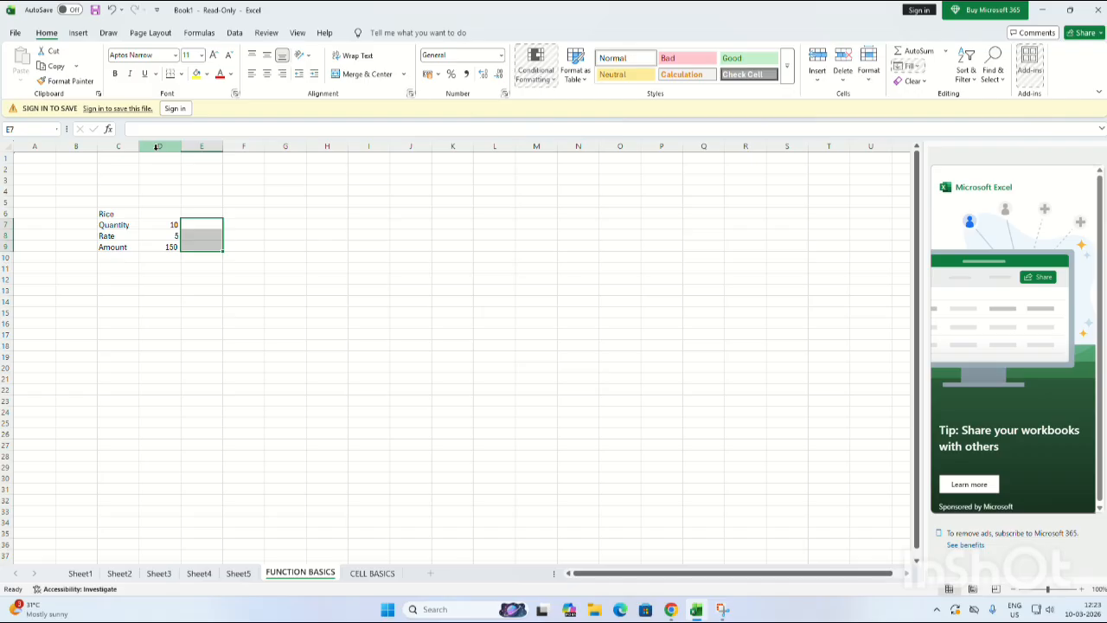
- Undo the entries made in D7 to D9 and redo only the Amount label in C9
click(111, 9)
click(112, 10)
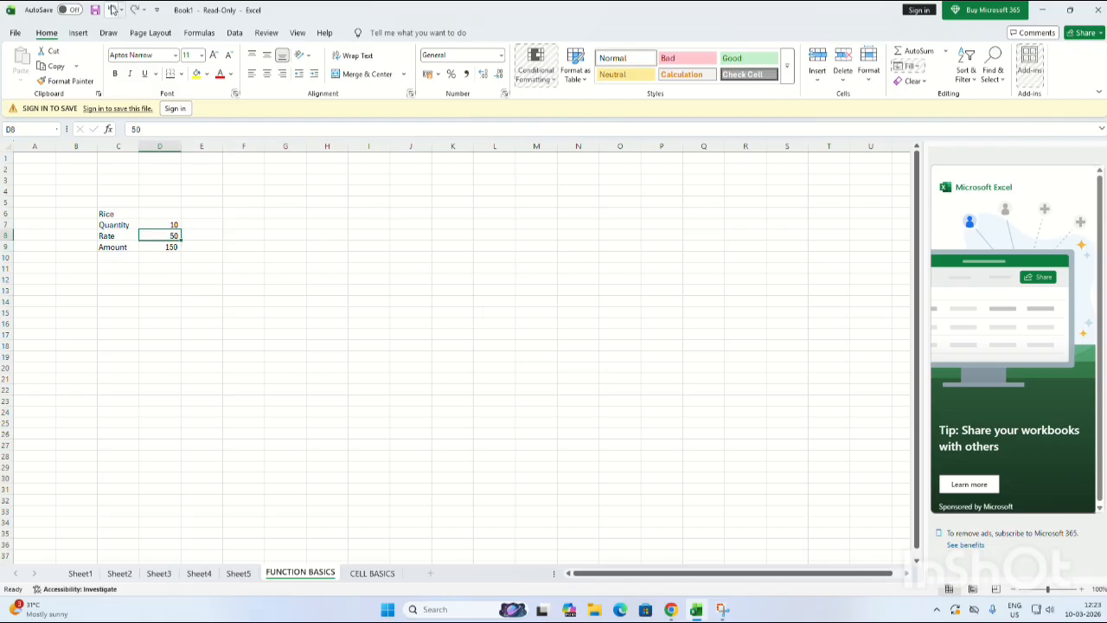
click(112, 9)
click(111, 10)
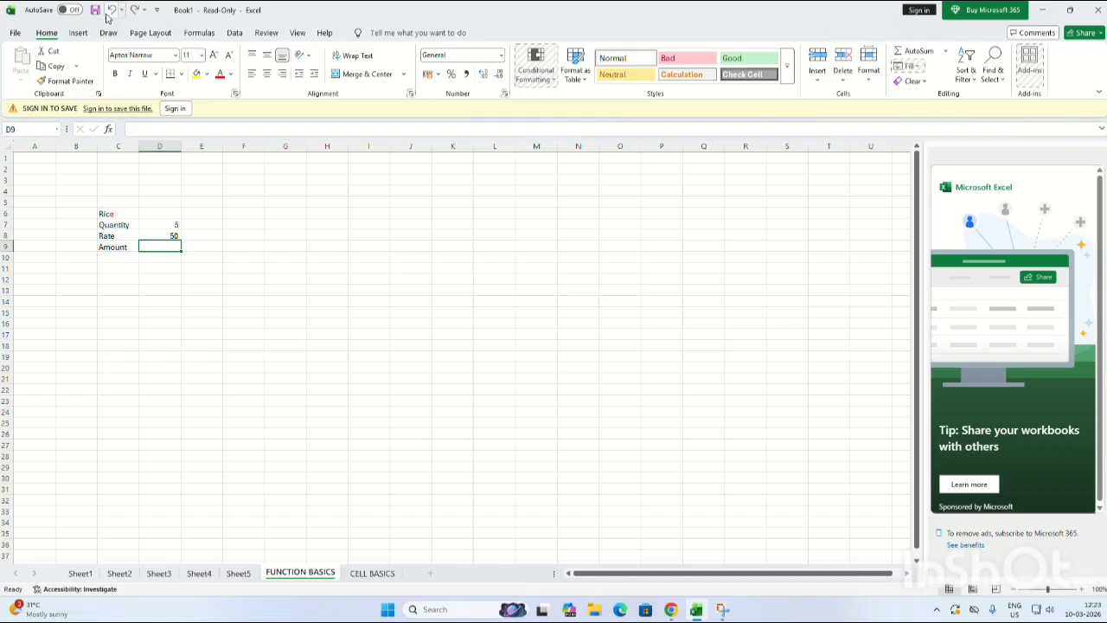
click(110, 12)
click(109, 12)
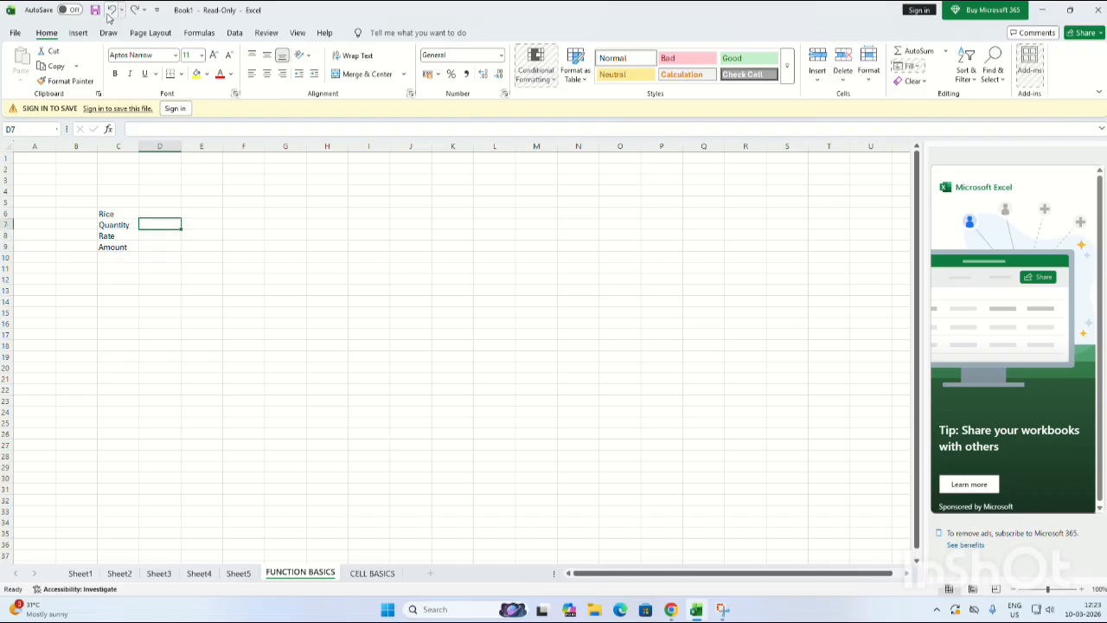
click(110, 12)
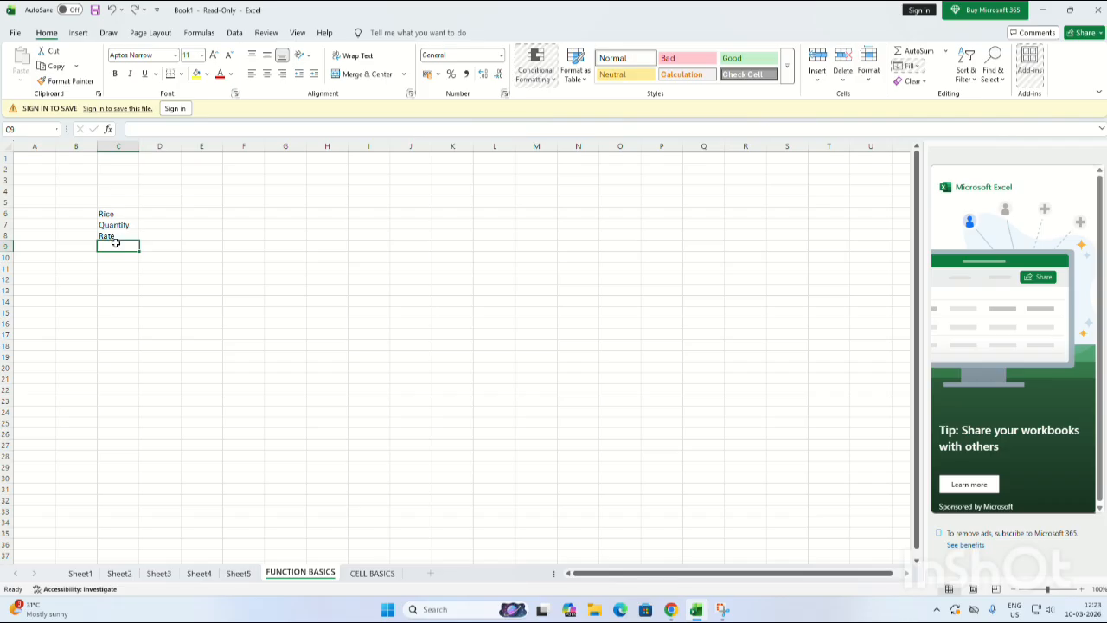
click(146, 9)
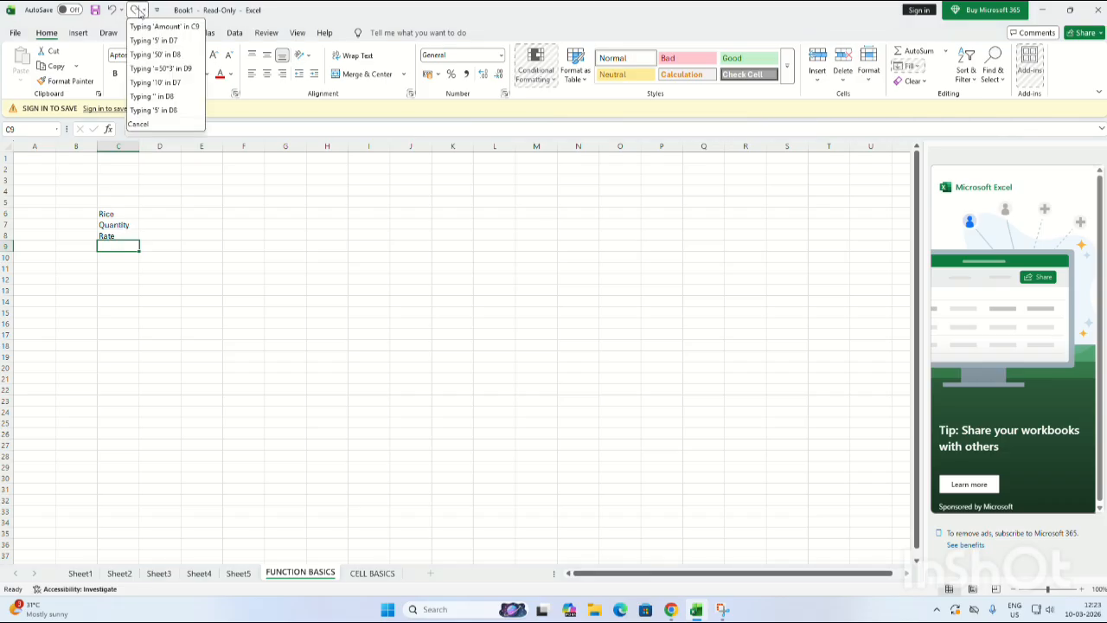
click(160, 25)
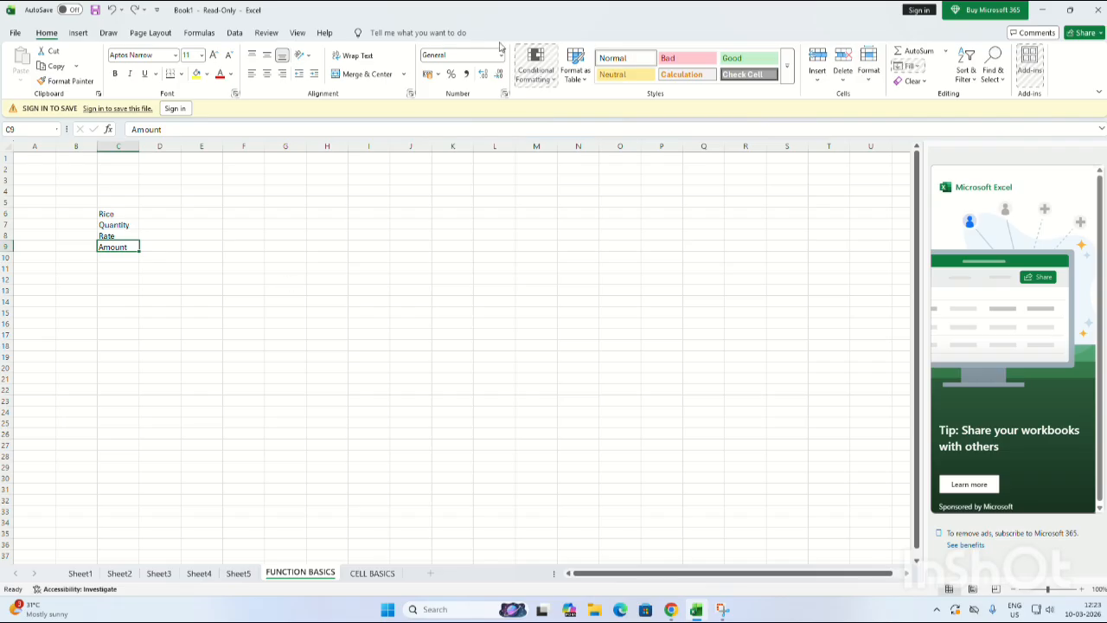
- Enter the rice quantity 10 in D7 and the rate 50 in D8
click(496, 12)
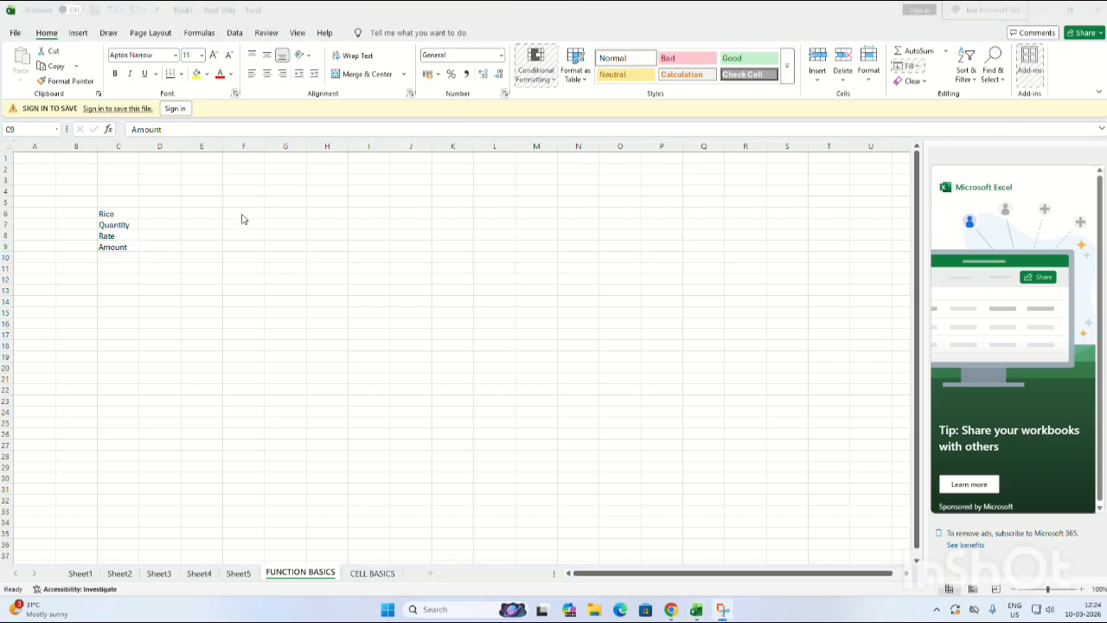
click(161, 221)
click(167, 222)
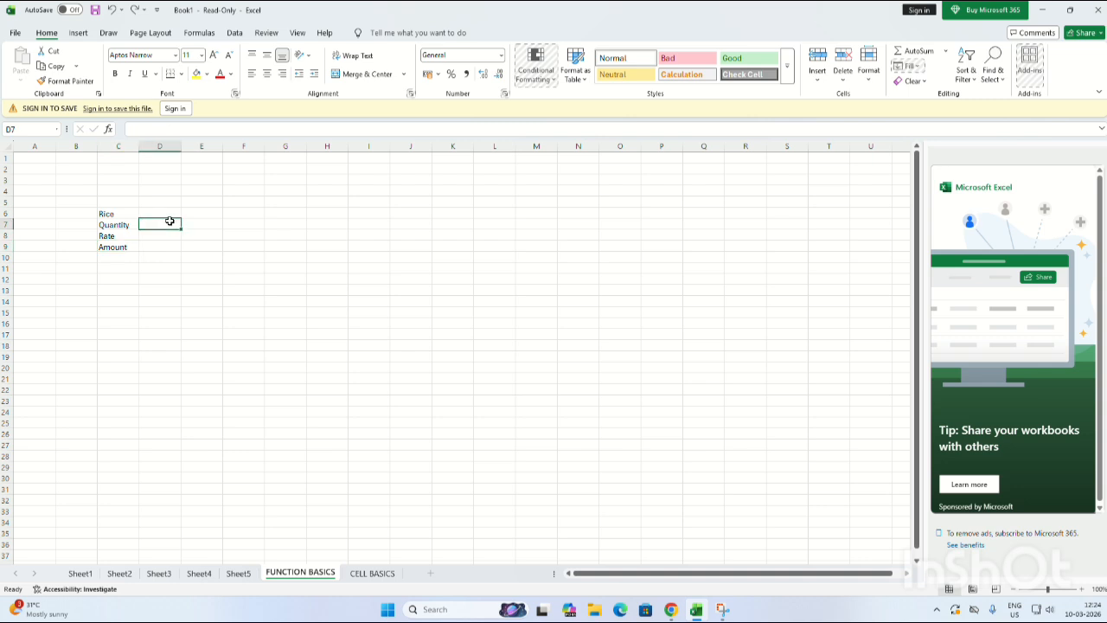
text(10)
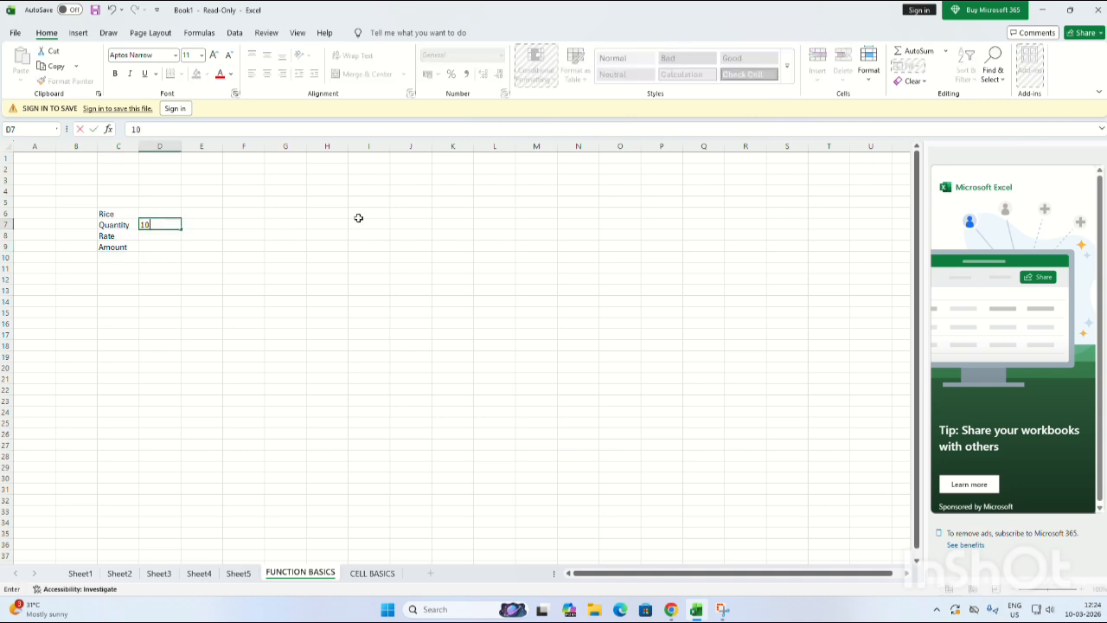
key(Return)
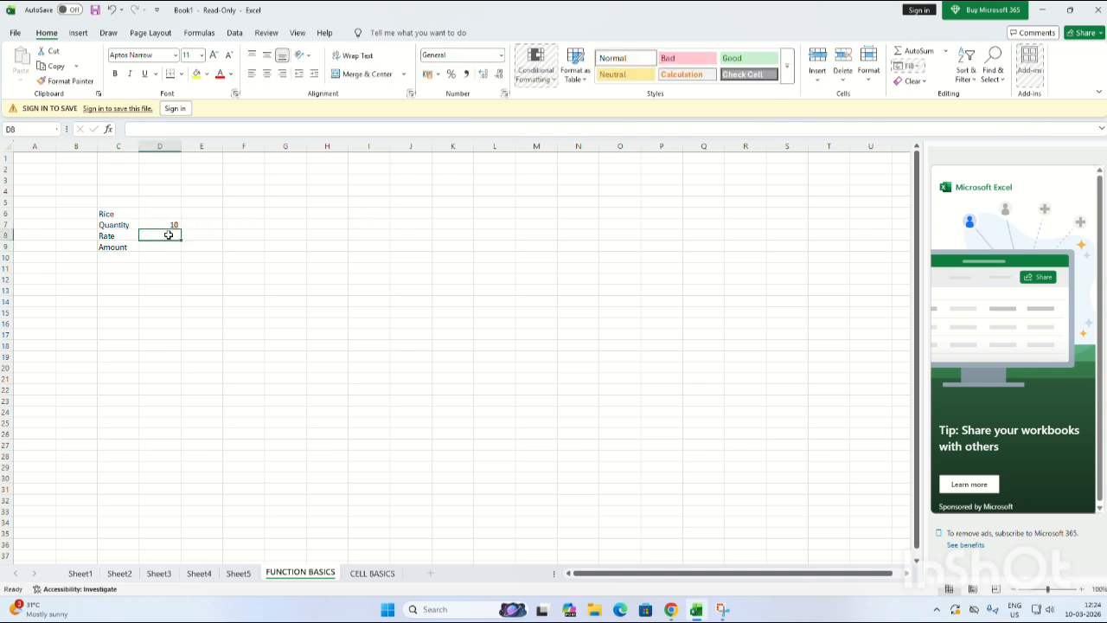
text(50)
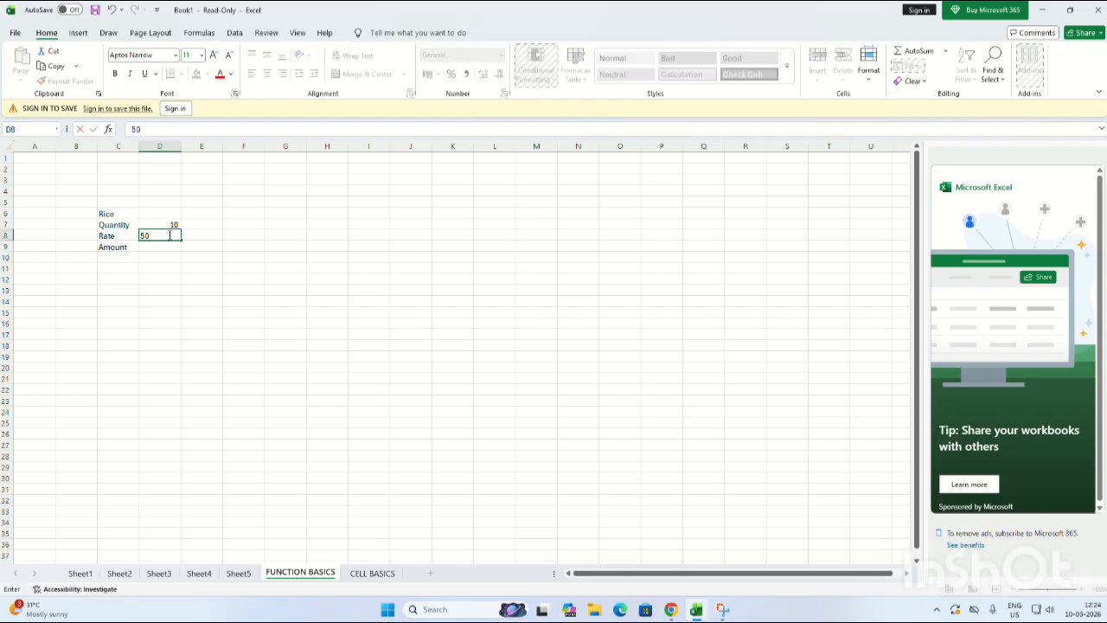
- Calculate the rice amount in D9 by multiplying rate and quantity with the formula =D8*D7
click(149, 247)
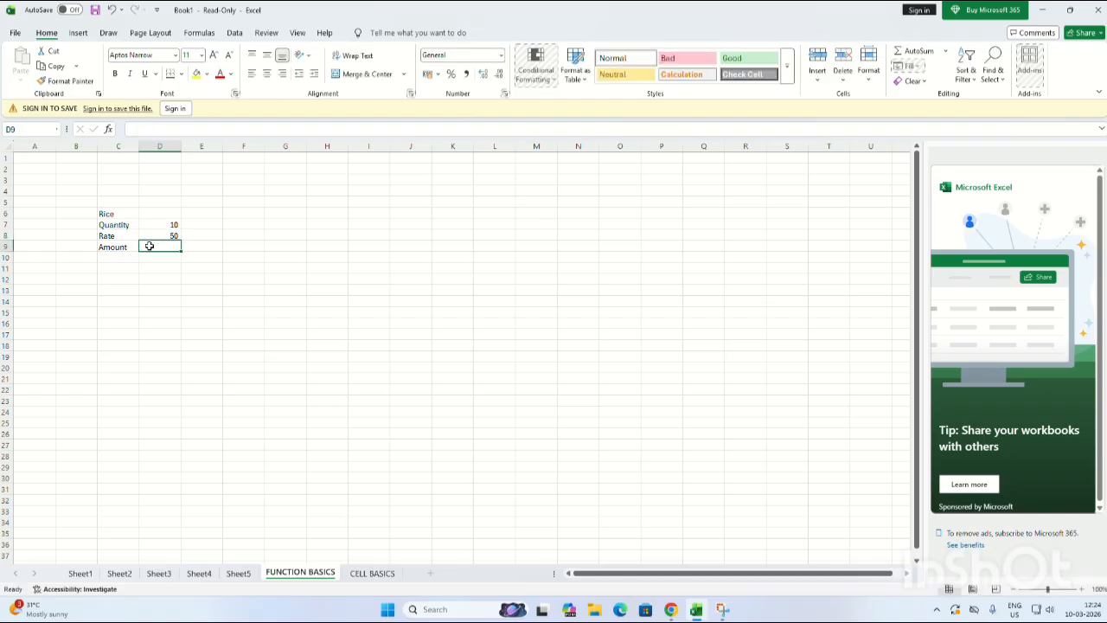
double_click(150, 246)
text(=)
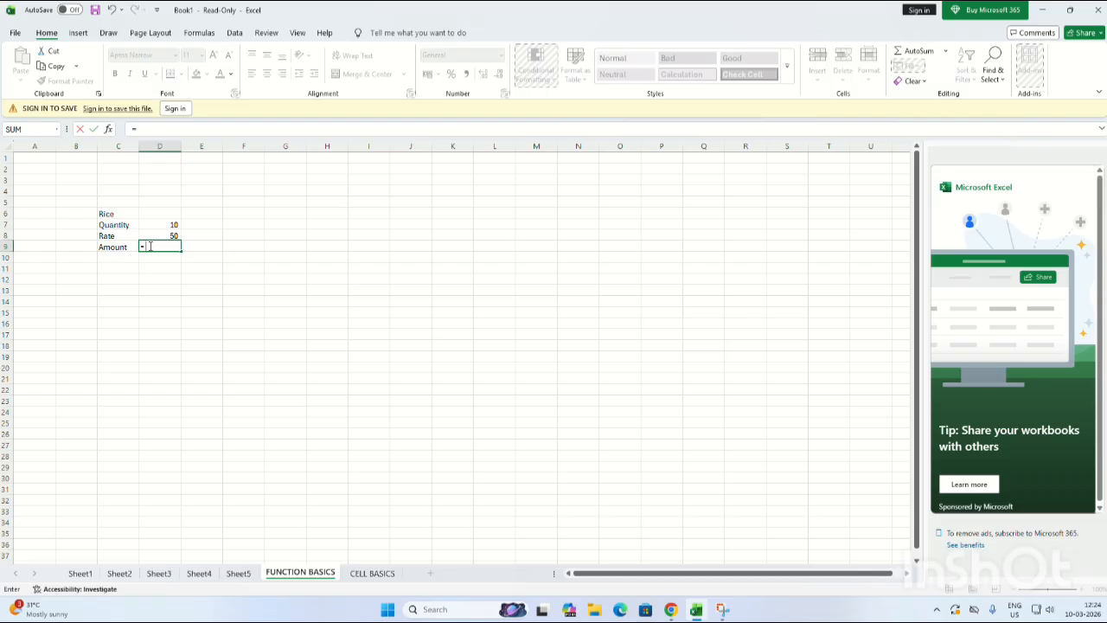
click(149, 248)
click(162, 235)
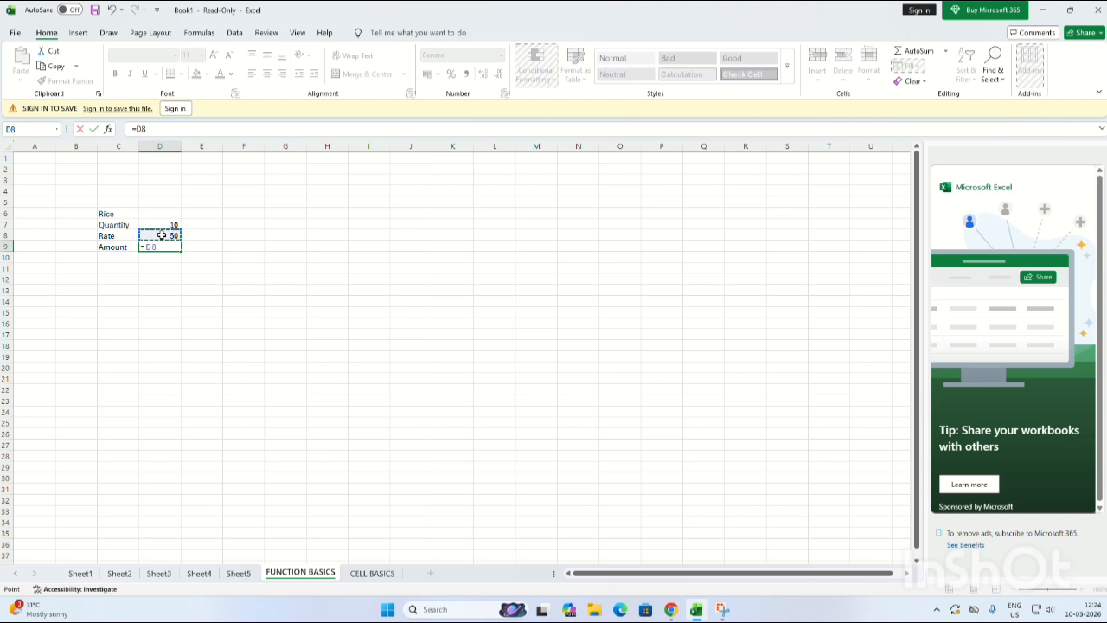
click(164, 129)
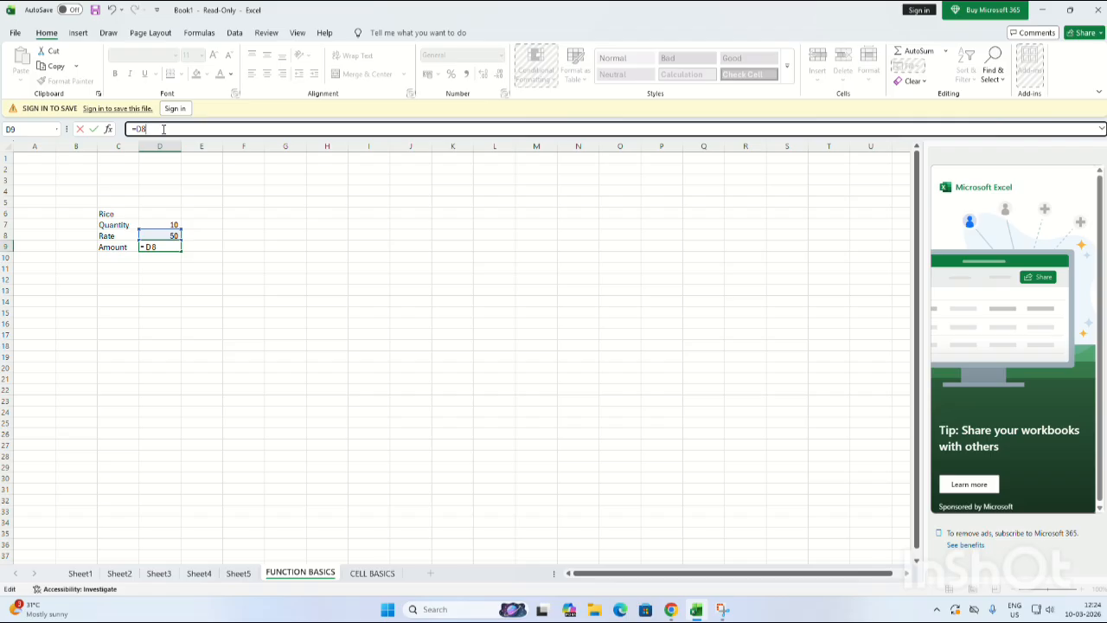
text(*)
click(161, 222)
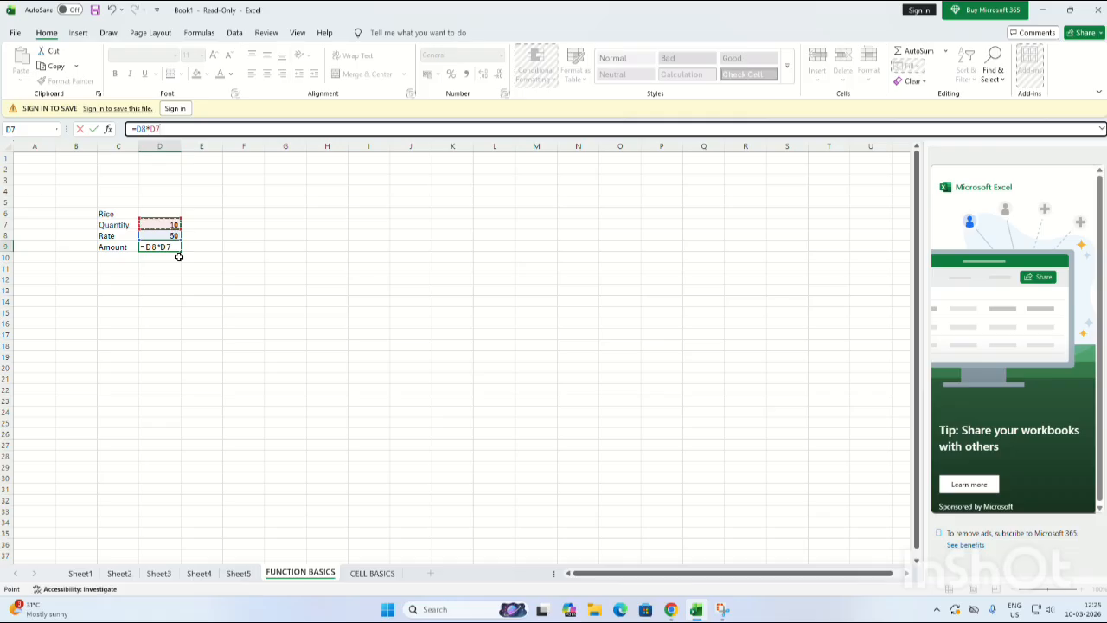
text(=)
key(BackSpace)
click(495, 20)
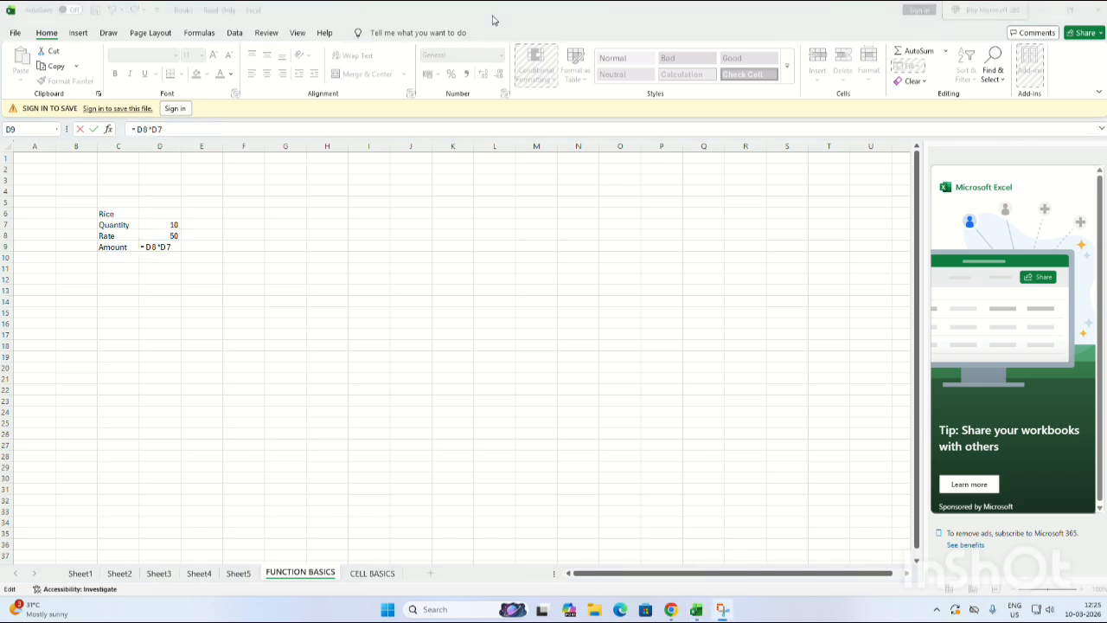
click(169, 247)
click(175, 247)
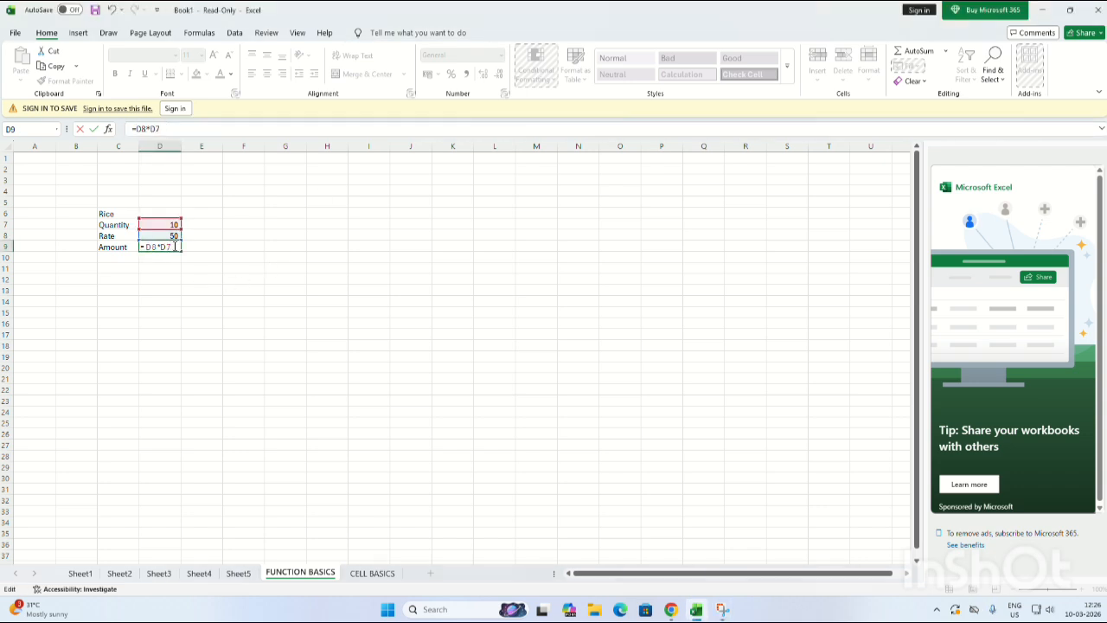
click(168, 223)
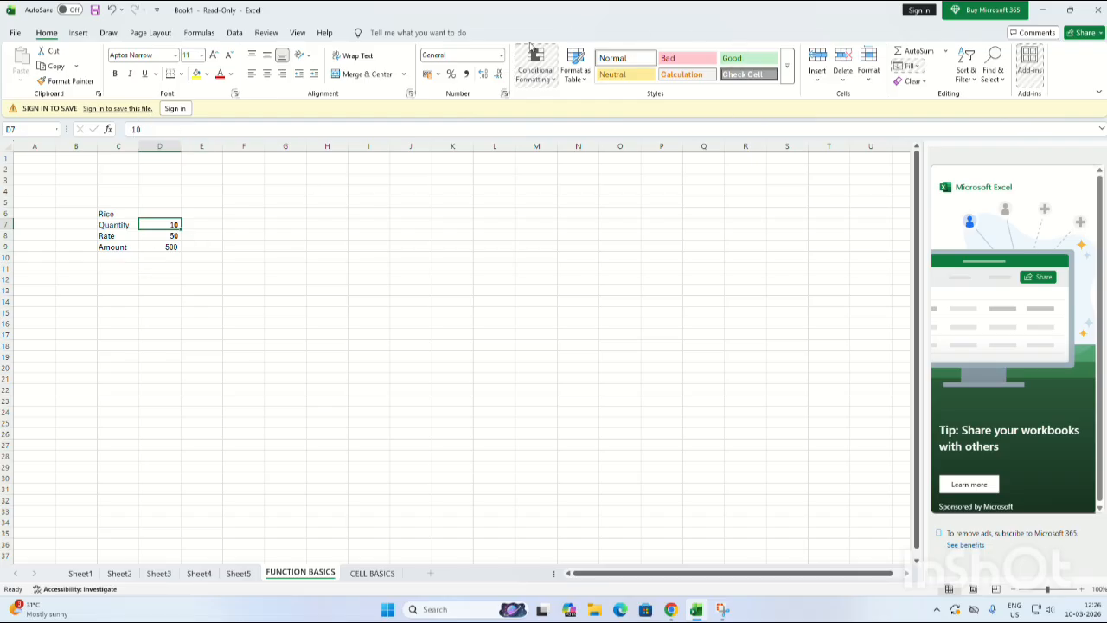
click(498, 21)
- Enter the sample numbers 4356 in H6 and 5683 in H7
click(324, 213)
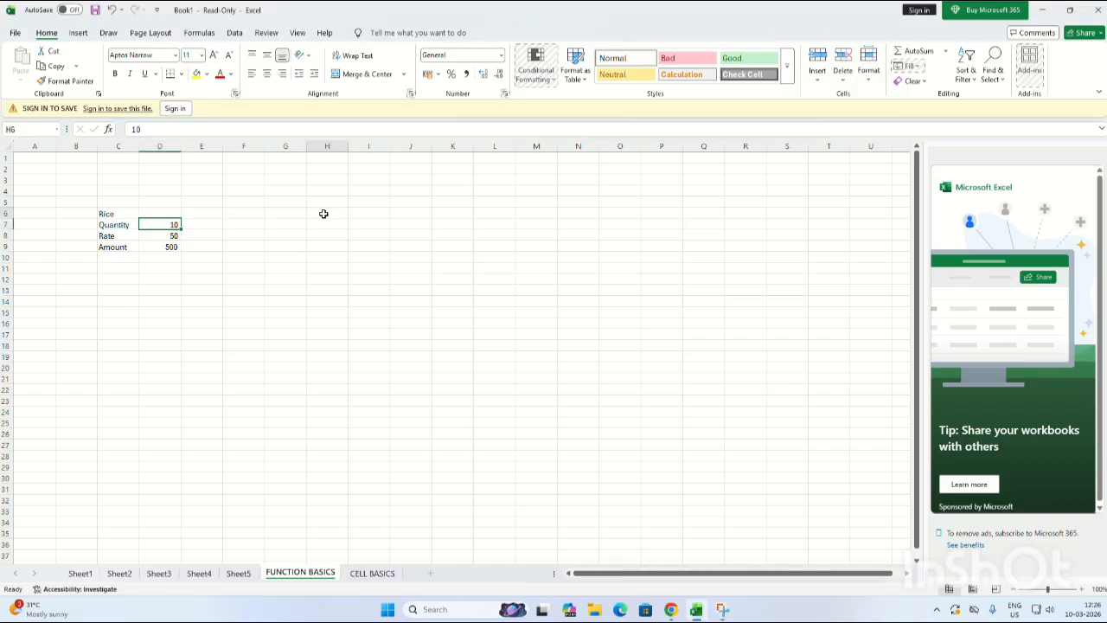
text(=)
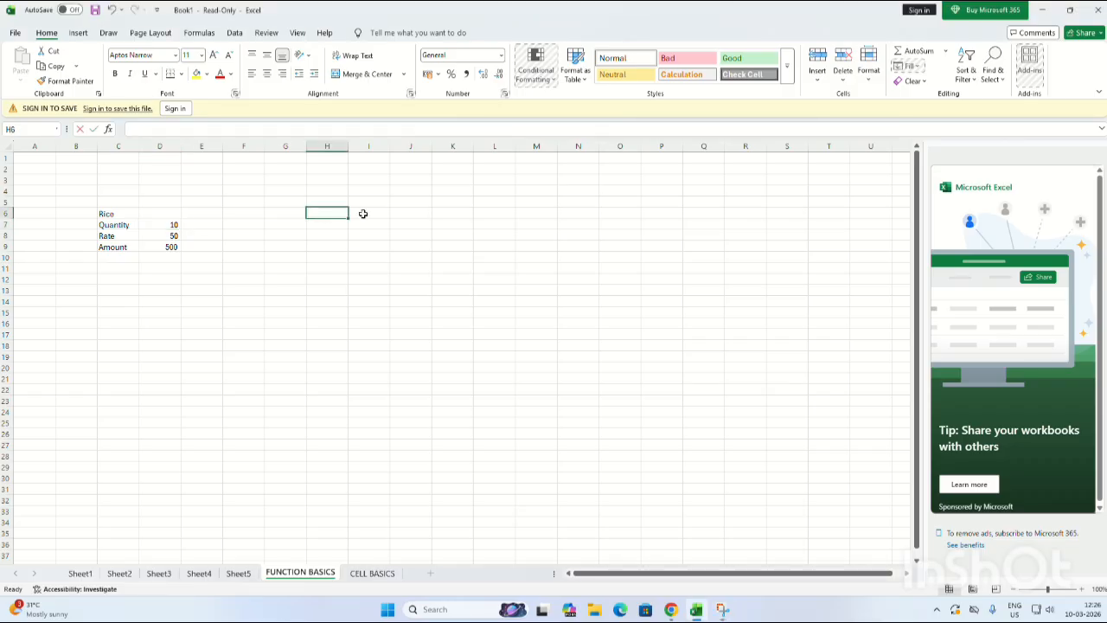
text(435676)
key(BackSpace)
key(BackSpace)
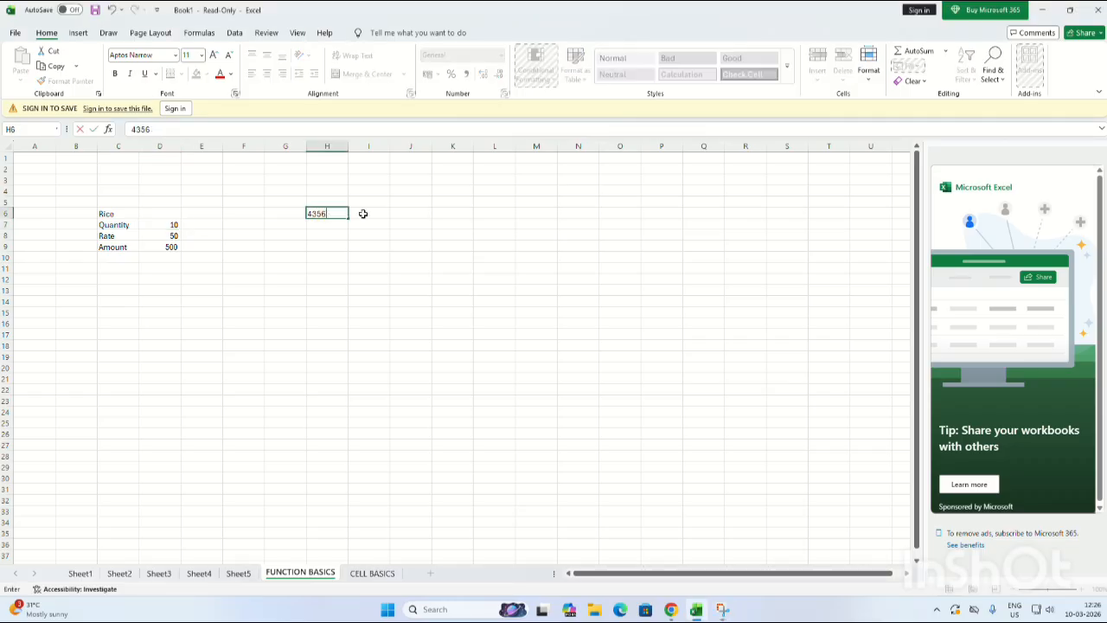
click(337, 224)
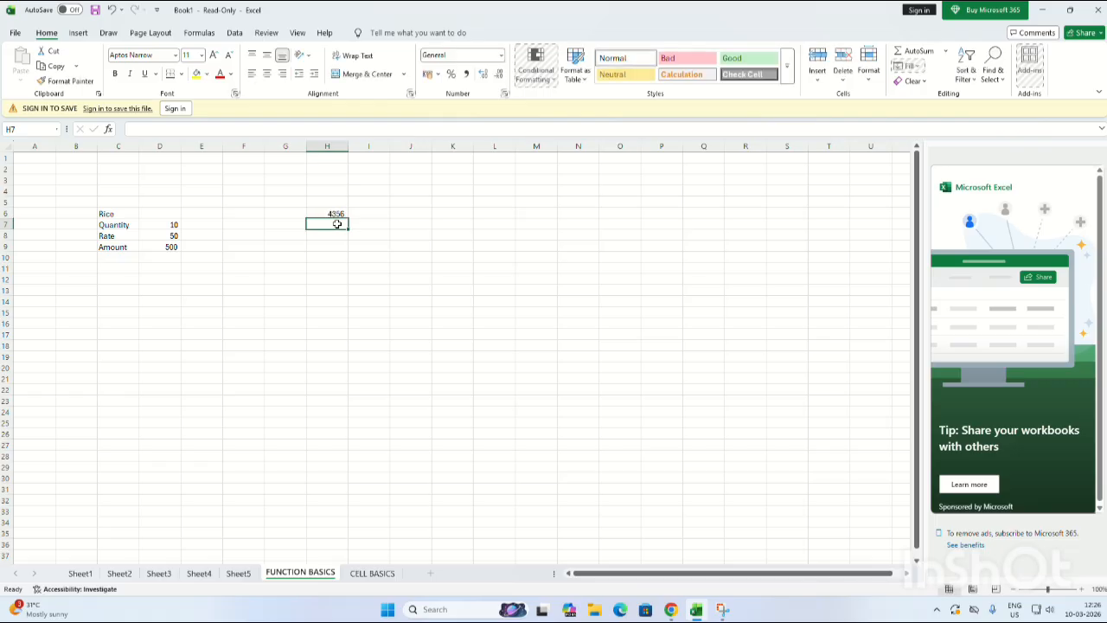
text(5683286)
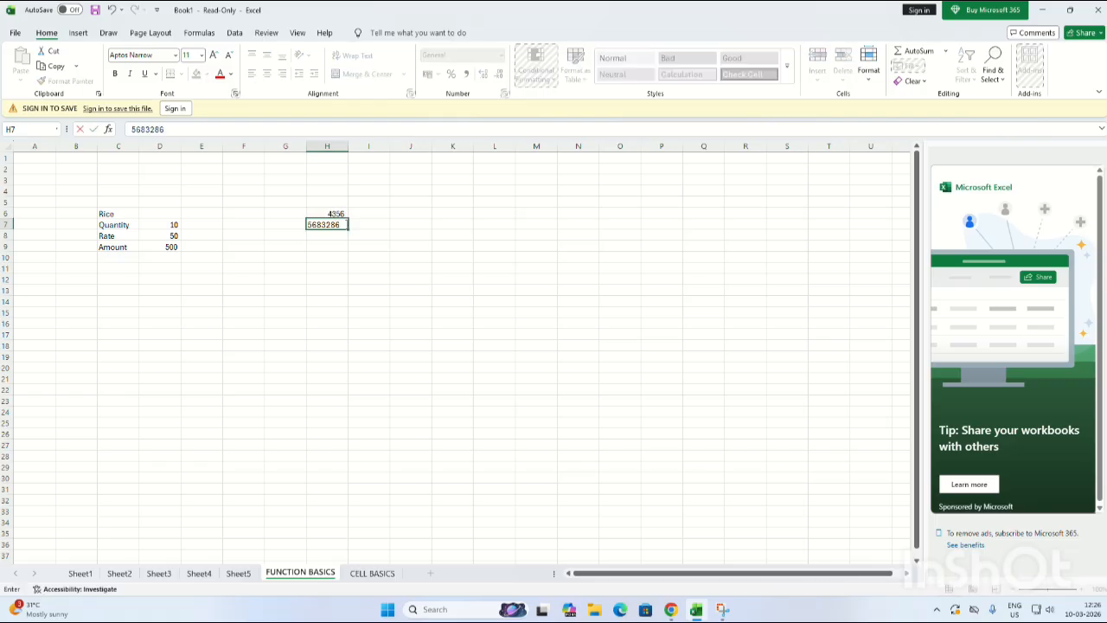
key(BackSpace)
key(BackSpace)
key(Return)
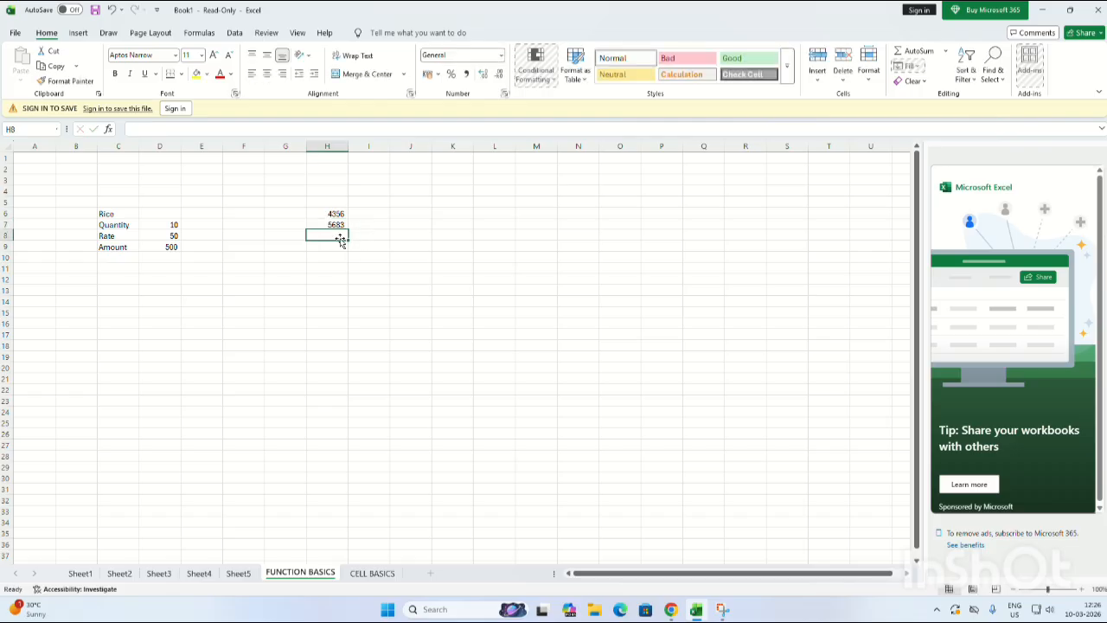
- Add the two sample numbers in H8 with the formula =H6+H7
text(=)
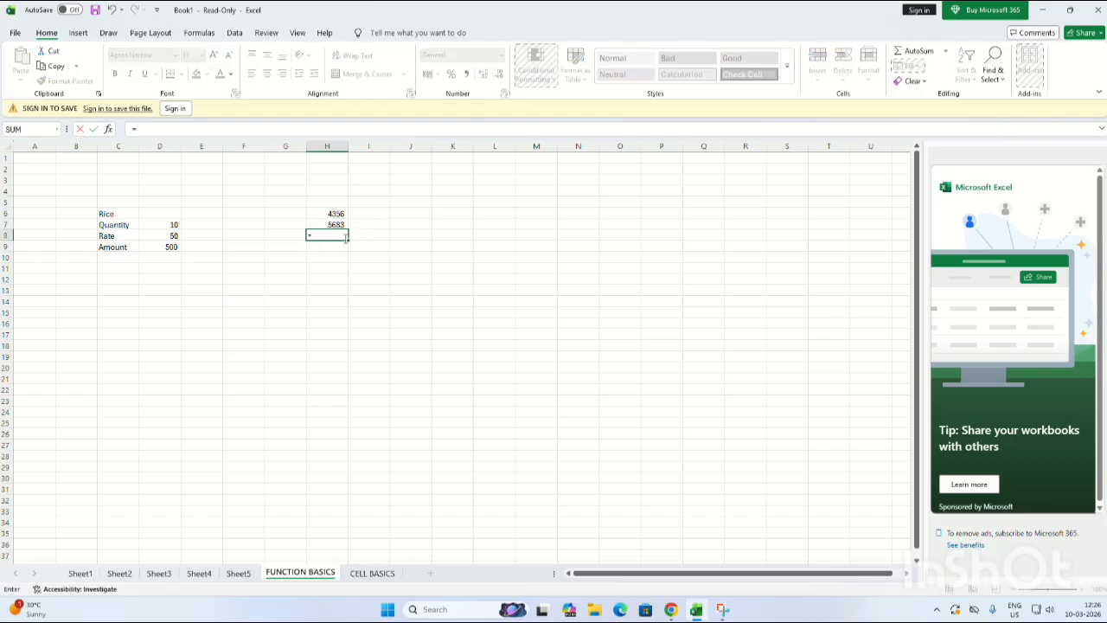
click(338, 216)
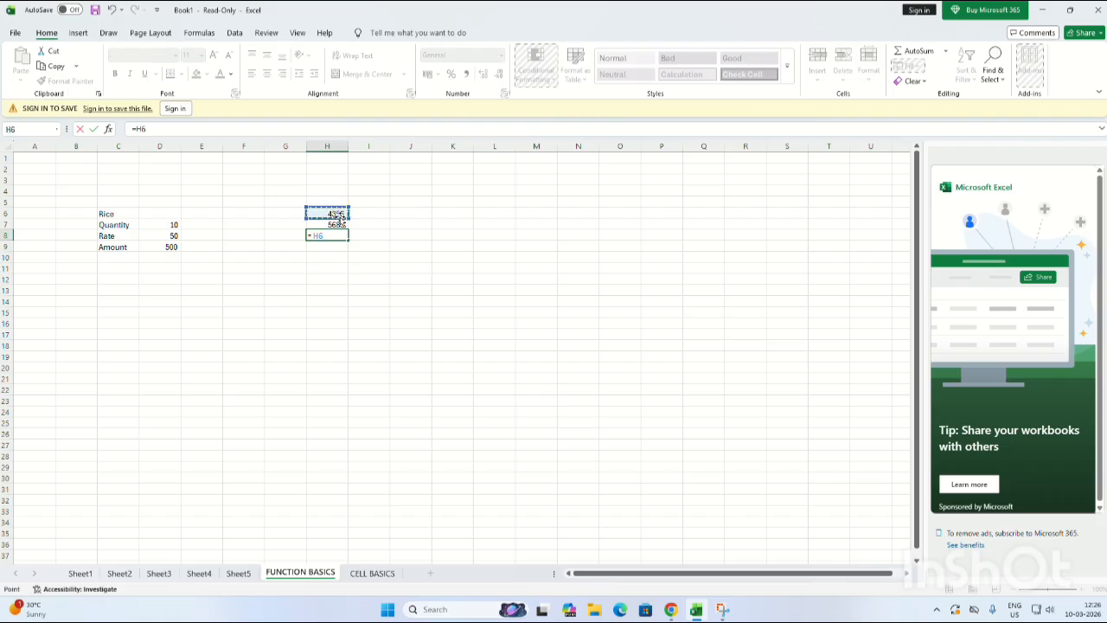
click(335, 223)
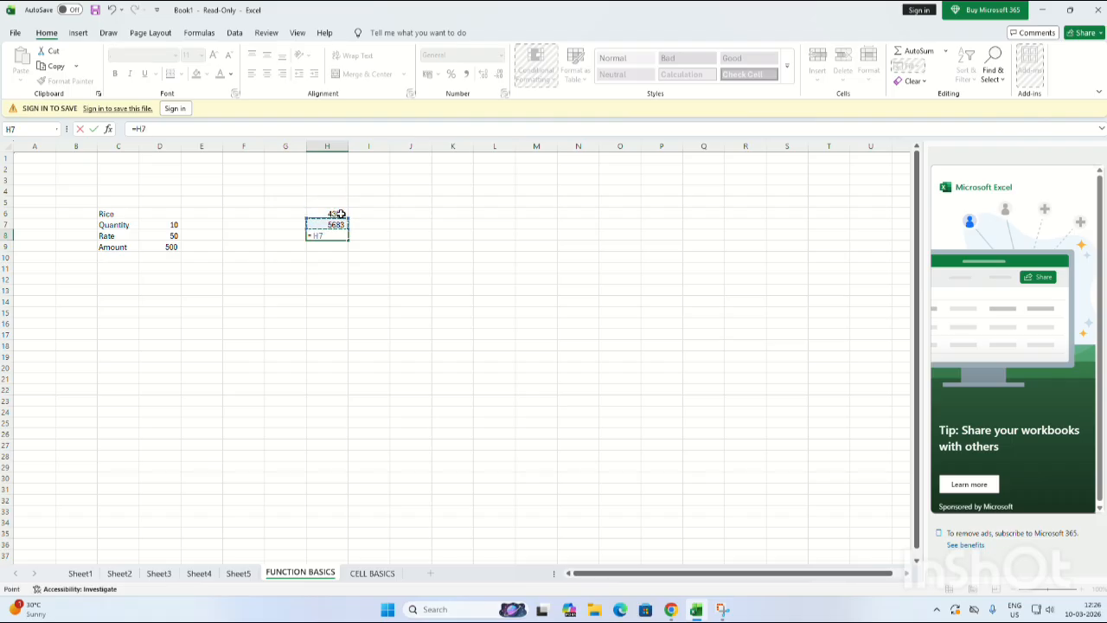
click(341, 213)
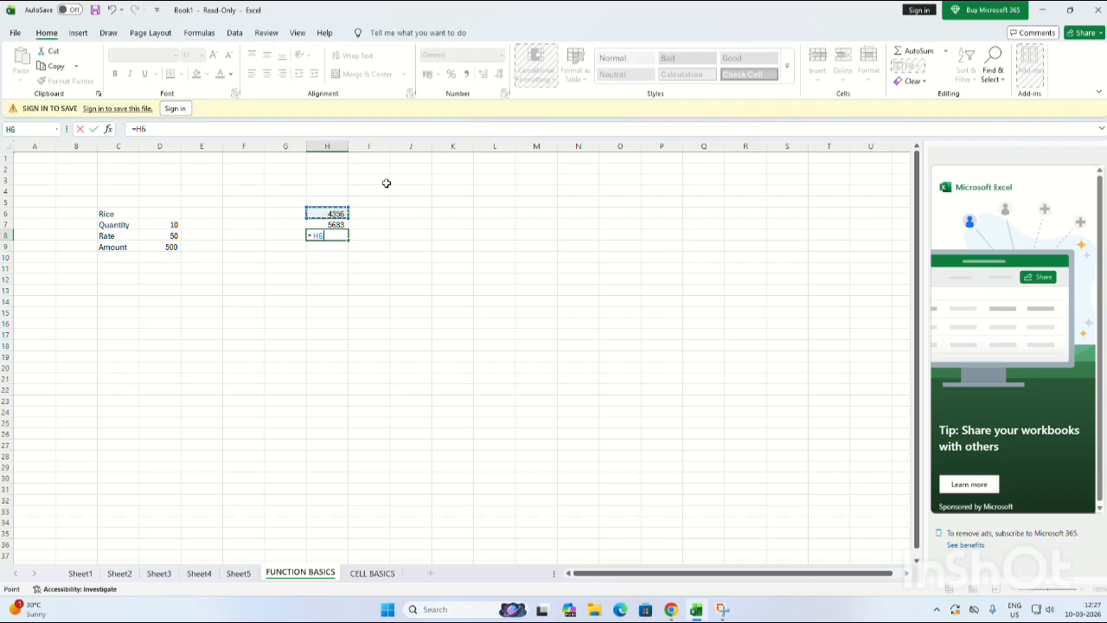
click(491, 24)
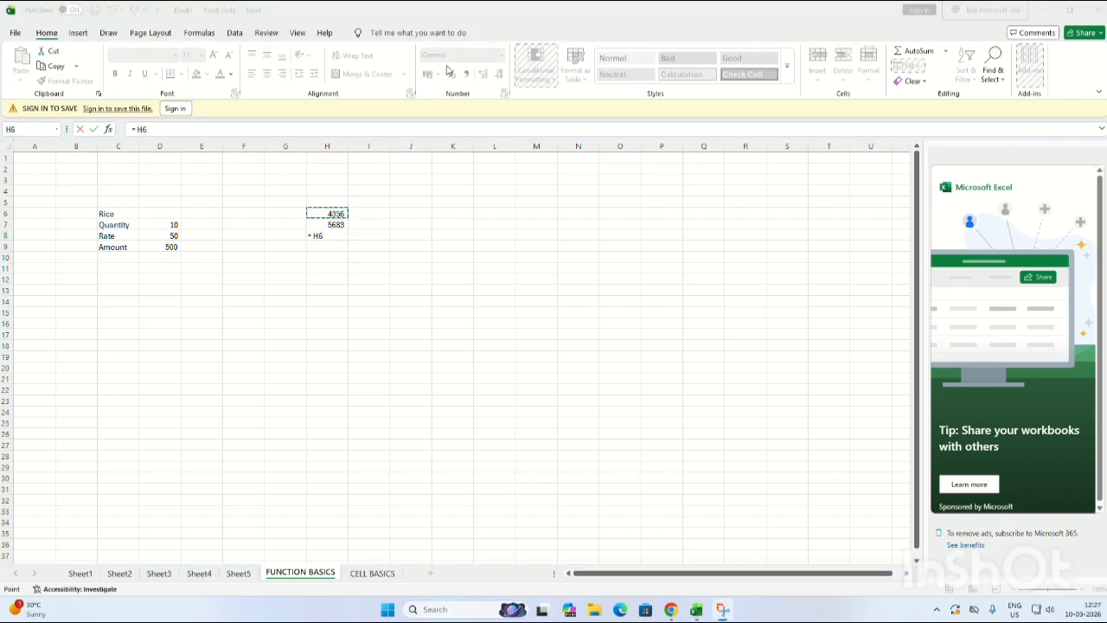
click(336, 235)
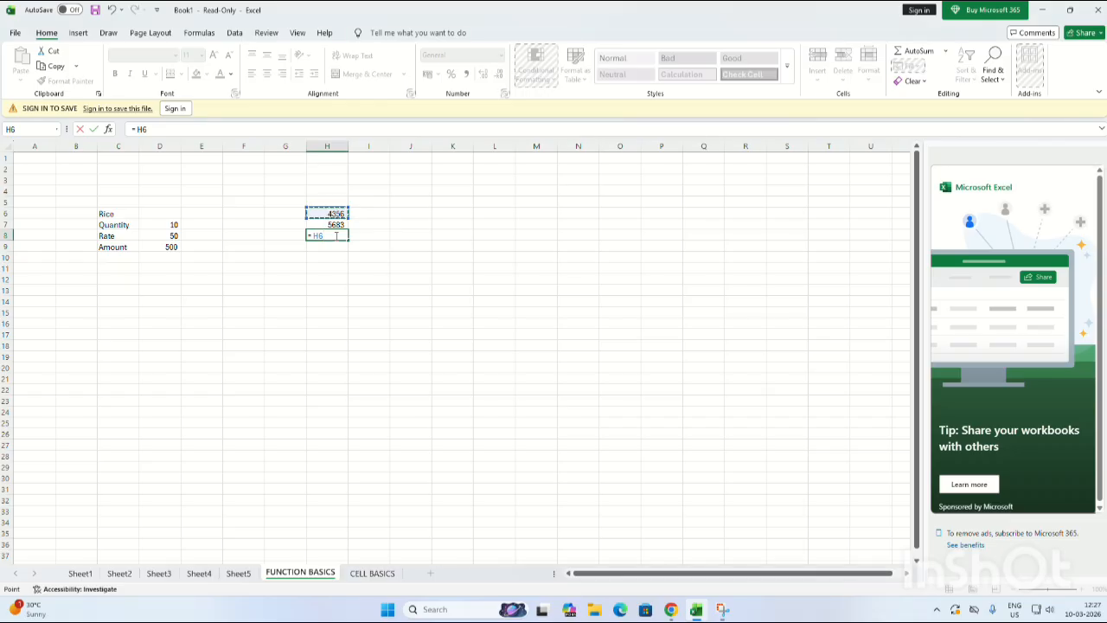
text(+)
click(339, 226)
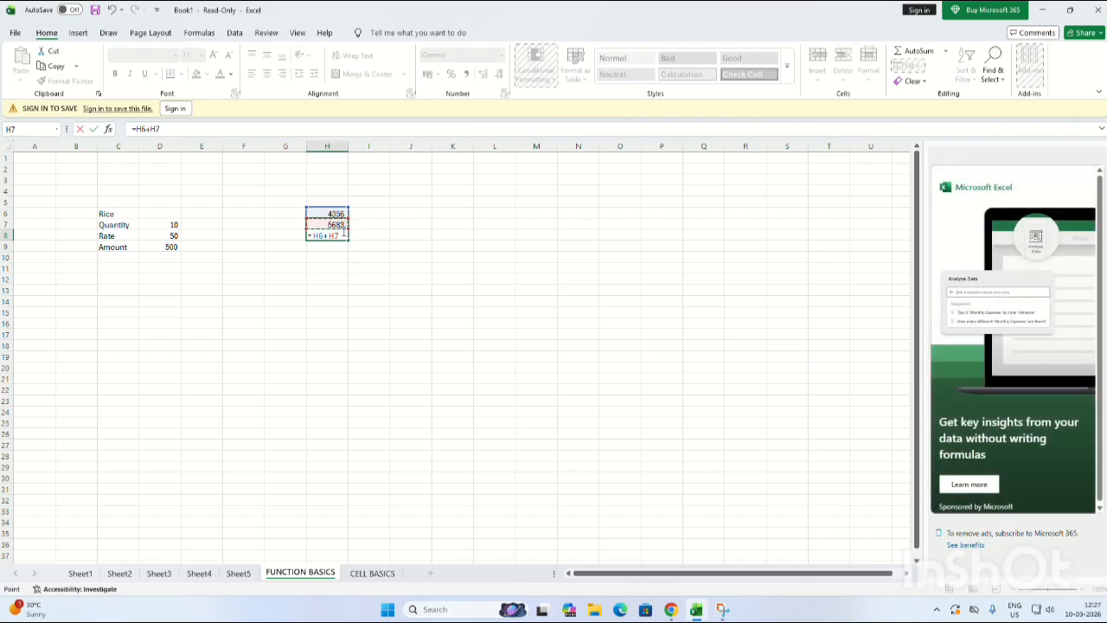
click(490, 23)
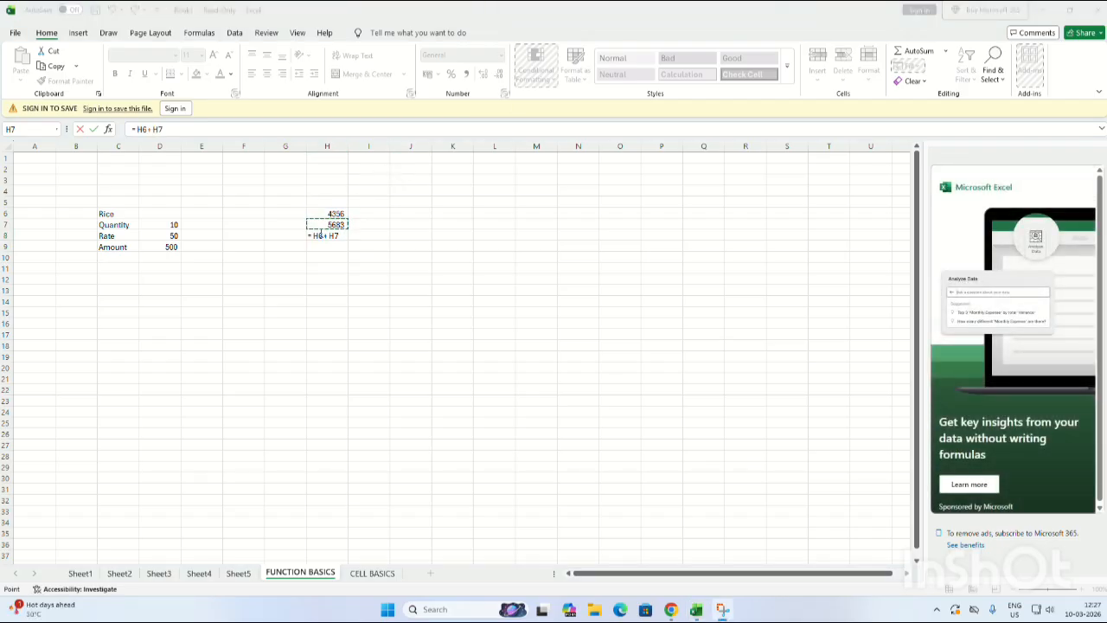
click(340, 234)
key(Return)
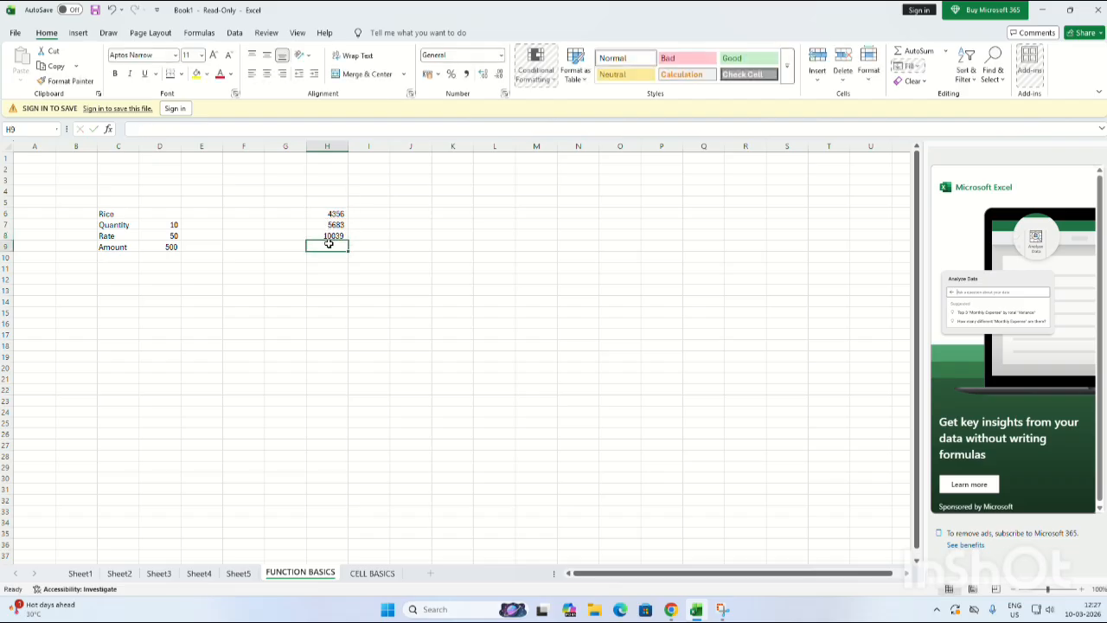
- Enter the numbers 6875 in J6 and 6835 in J7 for a subtraction example
click(400, 211)
text(687575)
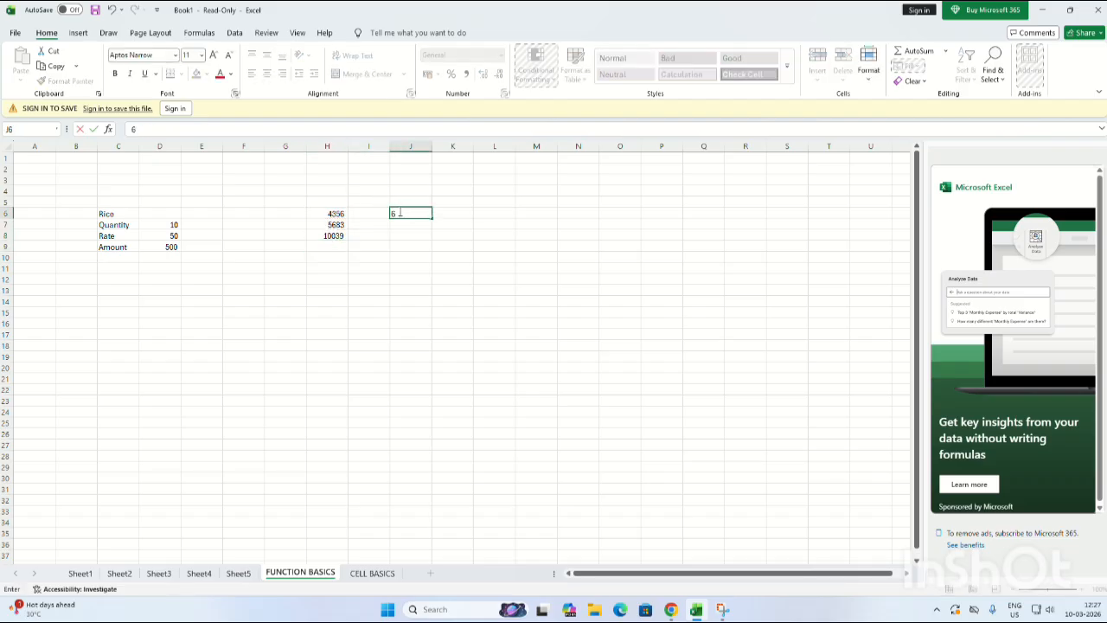
key(BackSpace)
key(BackSpace)
click(416, 225)
double_click(417, 225)
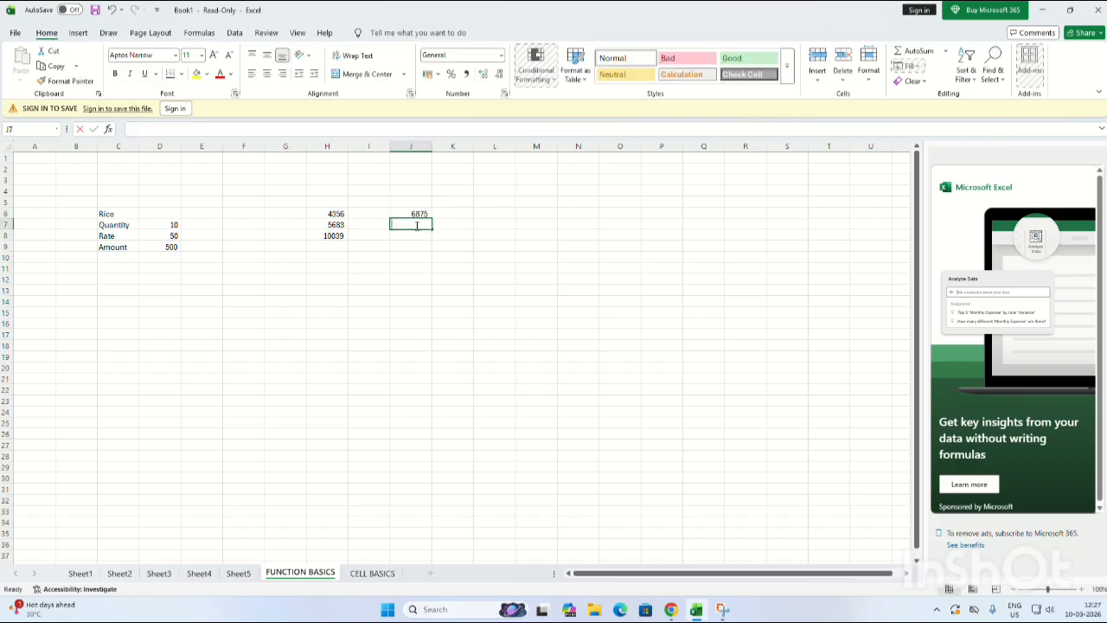
text(68357)
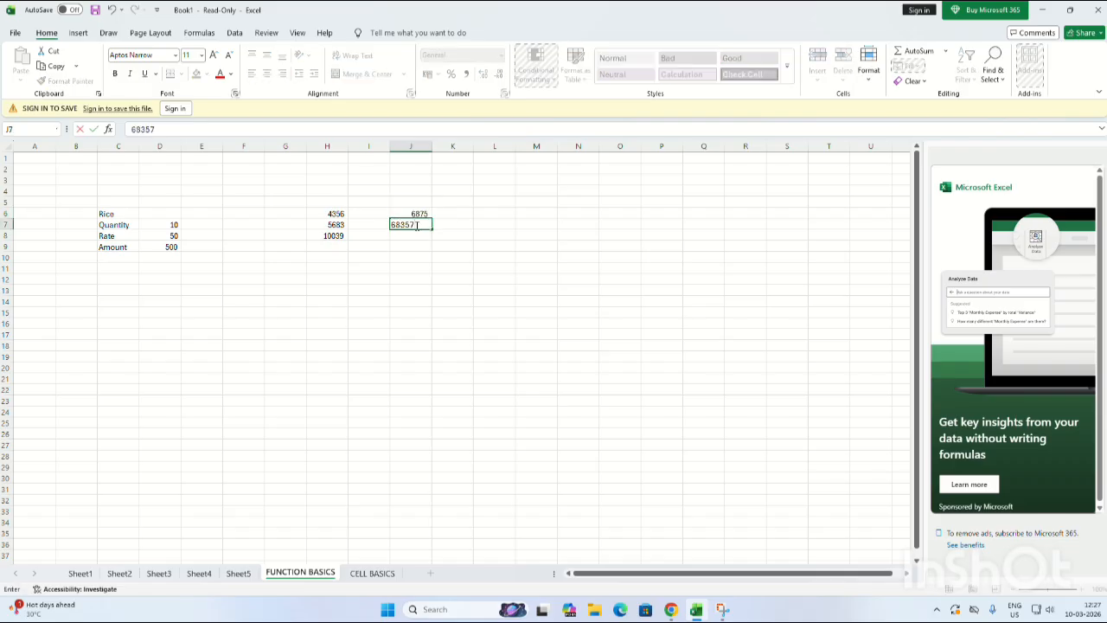
key(BackSpace)
click(424, 234)
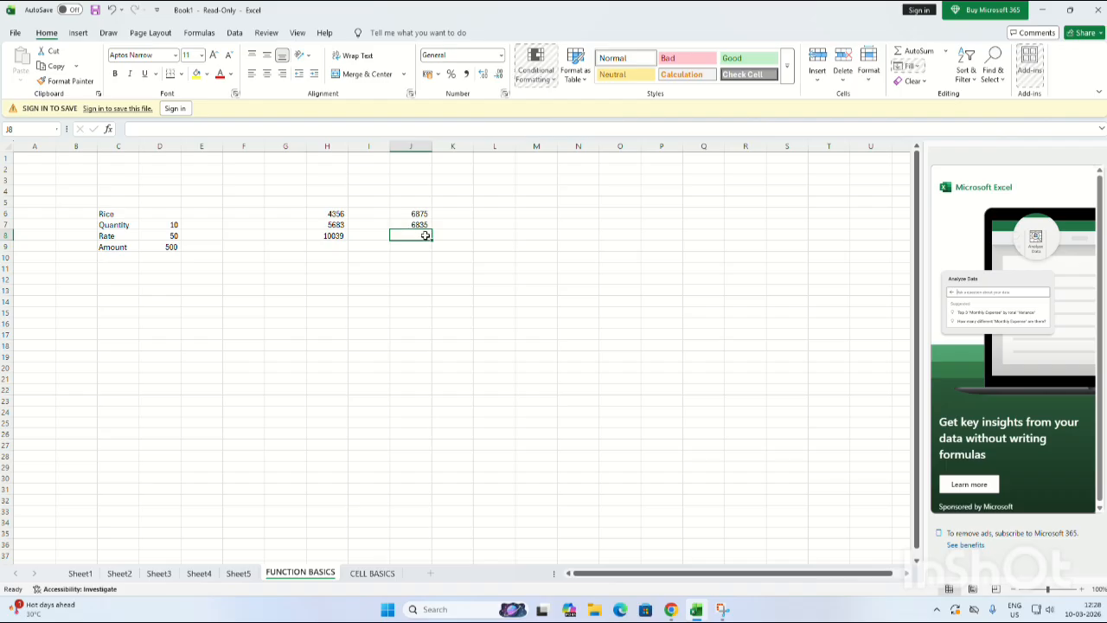
- Subtract the second number from the first in J8 with the formula =J6-J7
text(=)
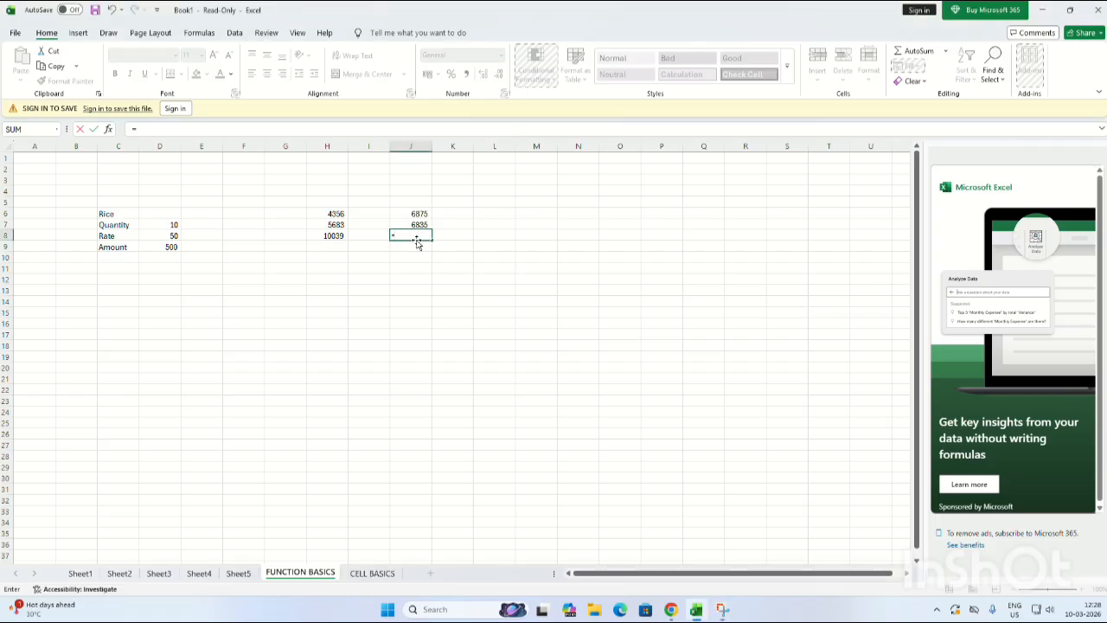
key(Up)
key(Up)
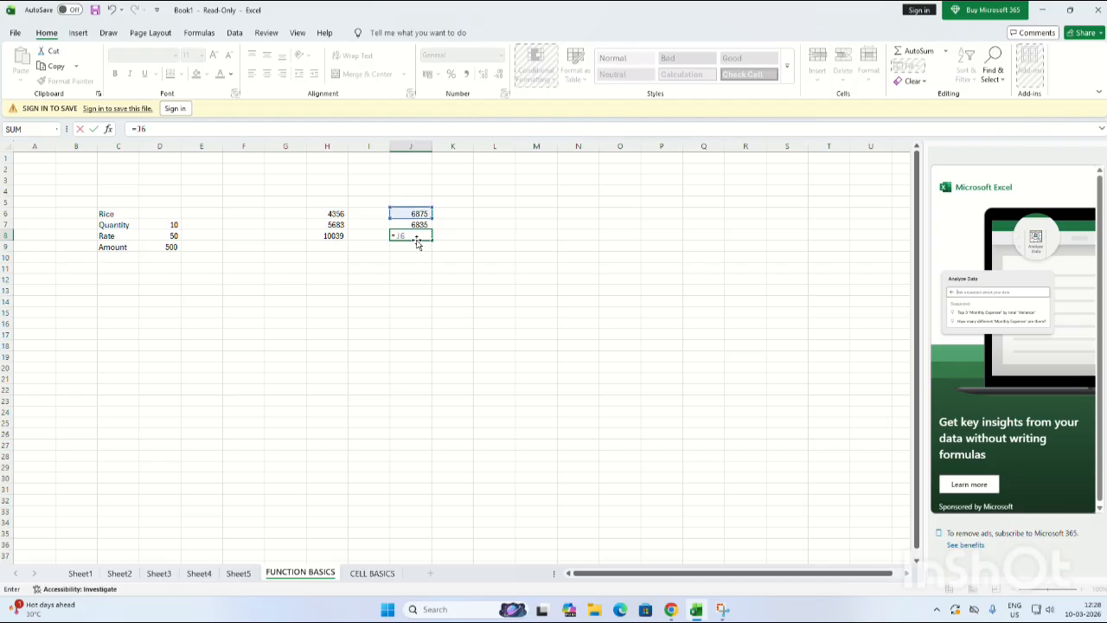
text(-J7)
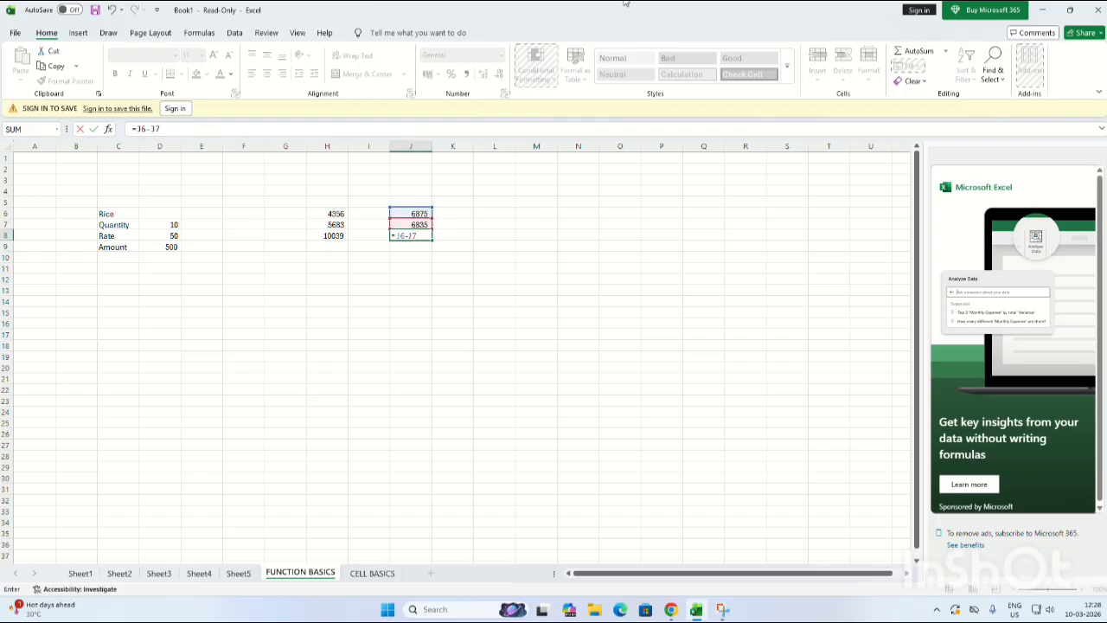
key(Return)
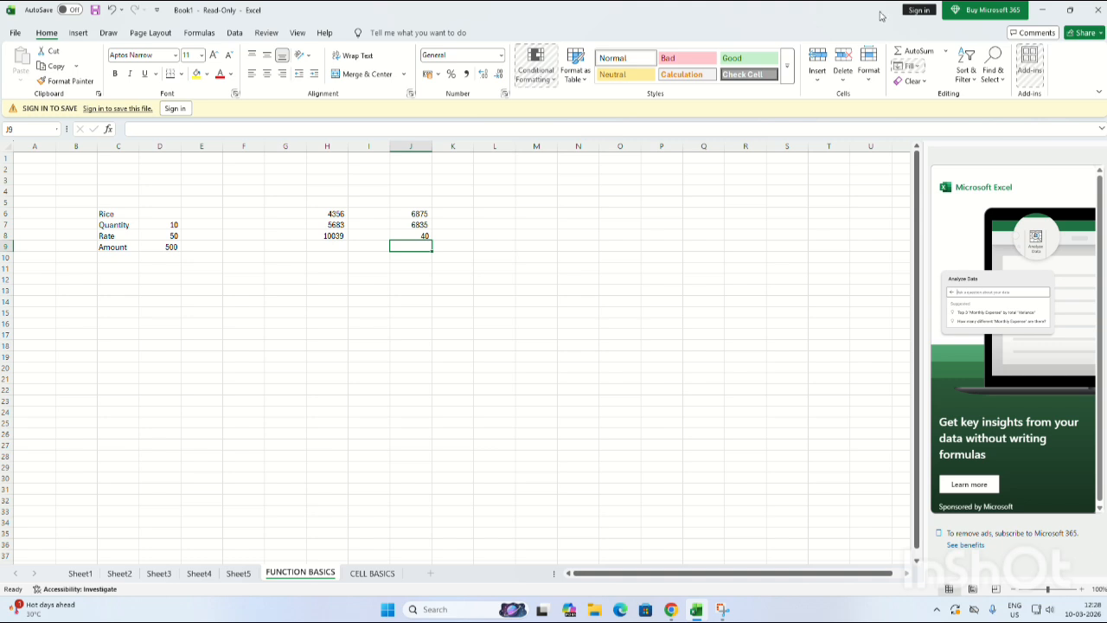
- Enter the numbers 50 in M6 and 2 in M7 for a multiplication example
click(536, 216)
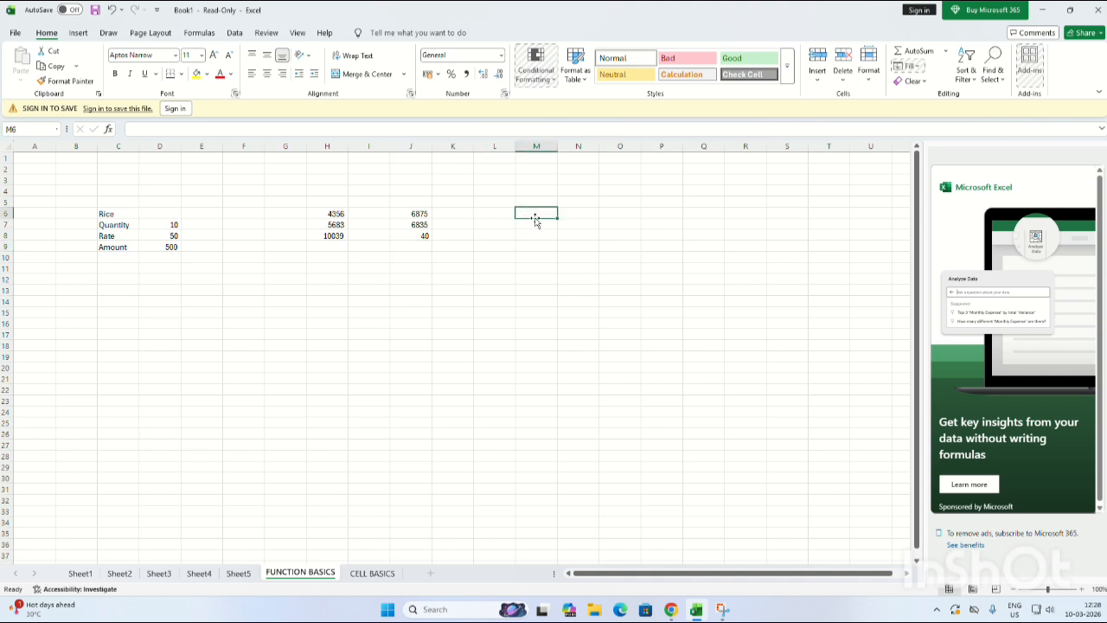
text(50)
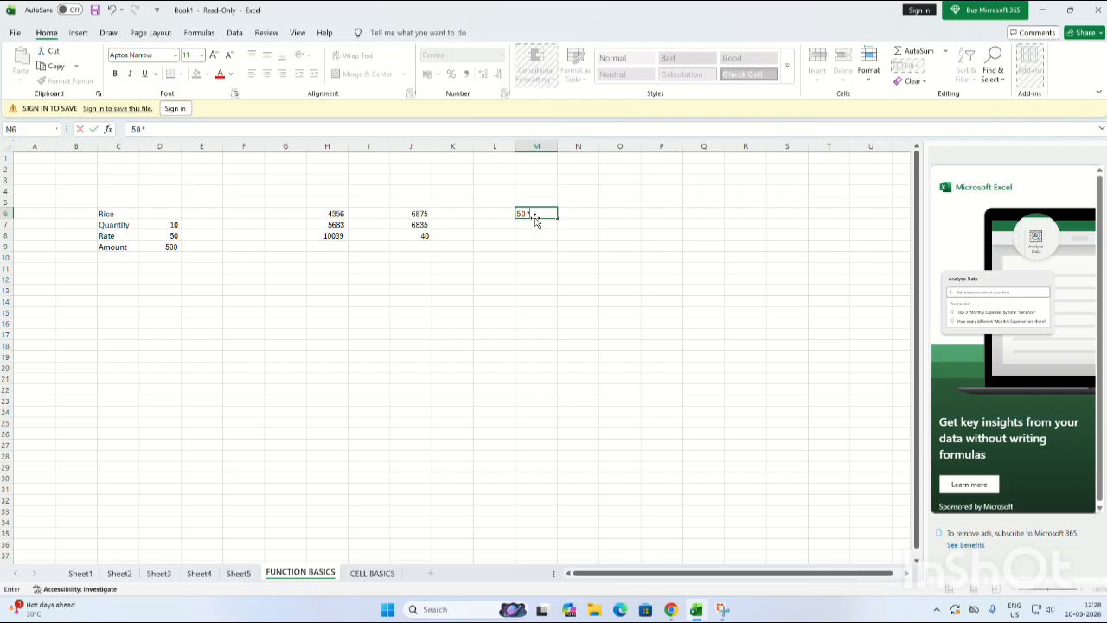
text(*)
key(BackSpace)
click(547, 225)
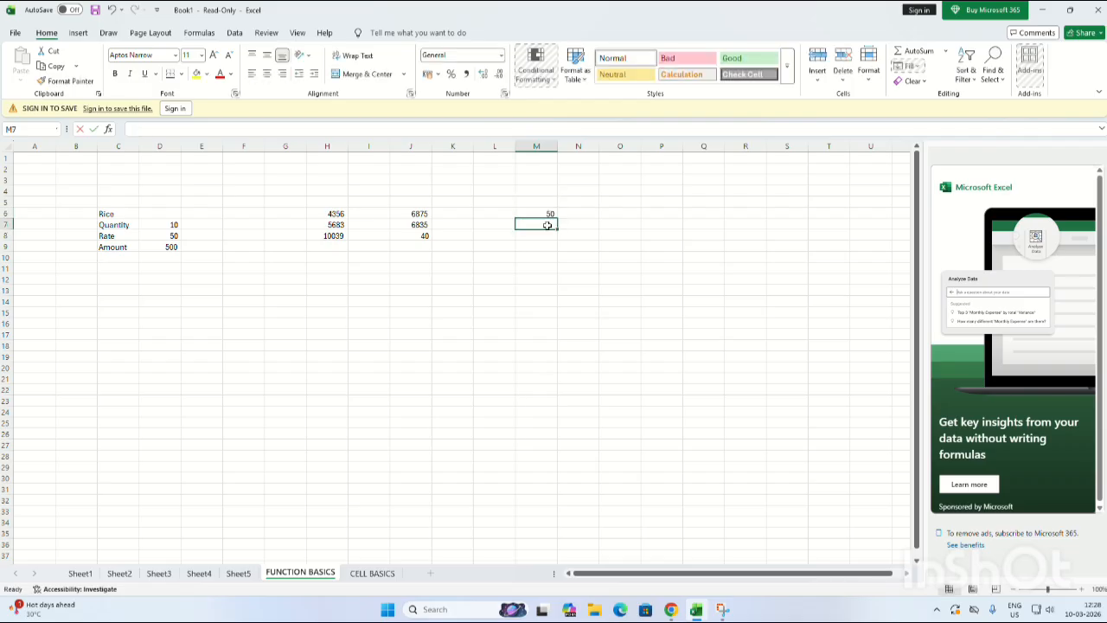
text(2)
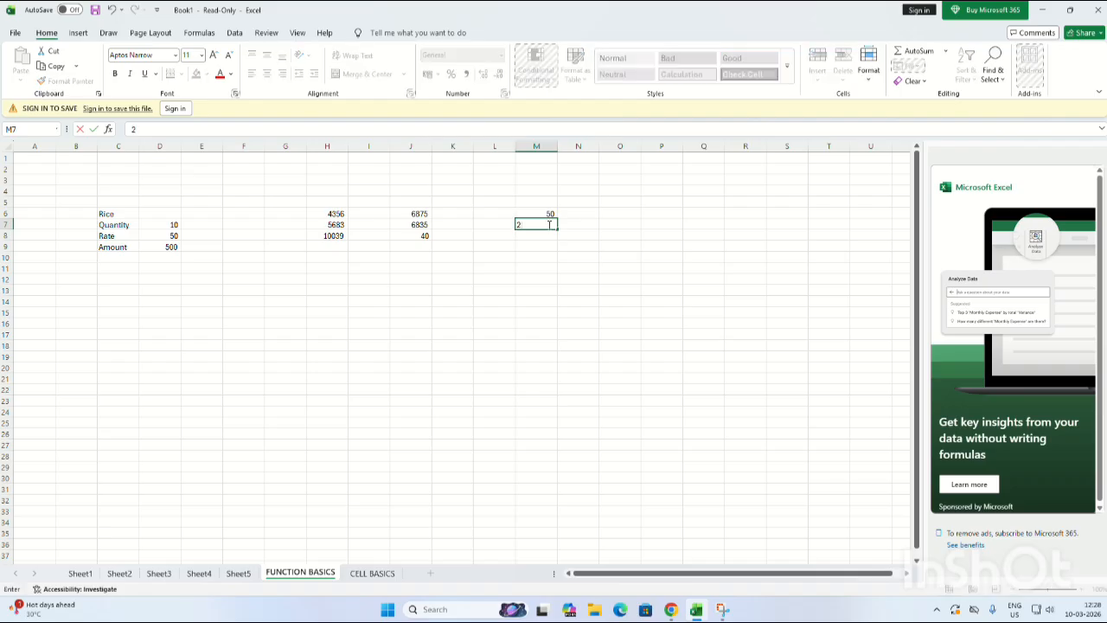
- Try to multiply the two numbers by entering M6*M7 in M8 without an equals sign, and clear the cell
click(548, 236)
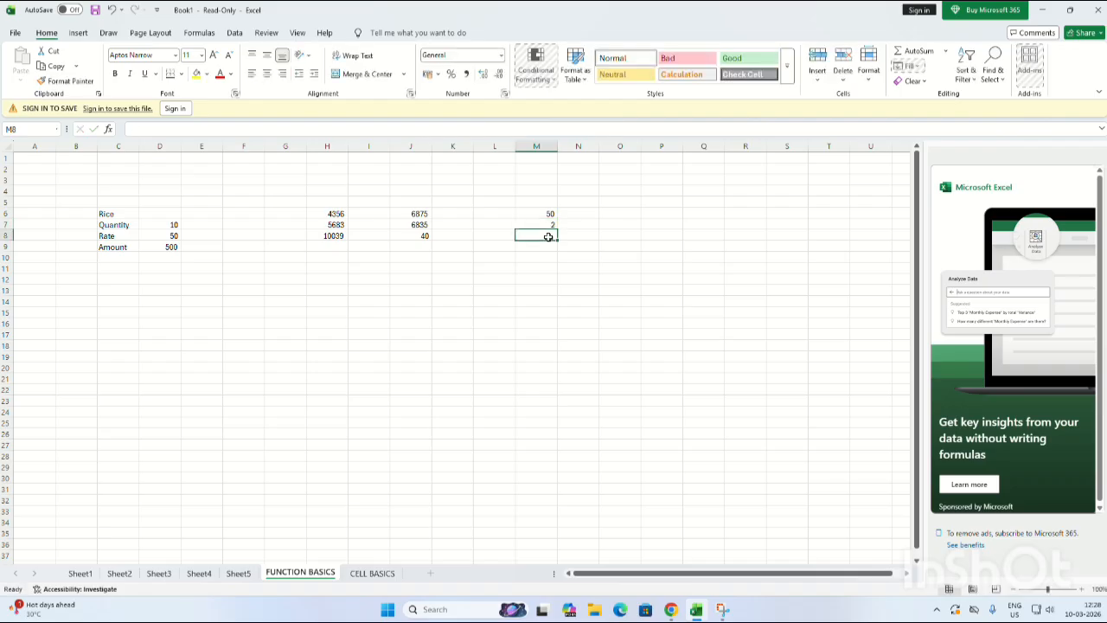
text(M)
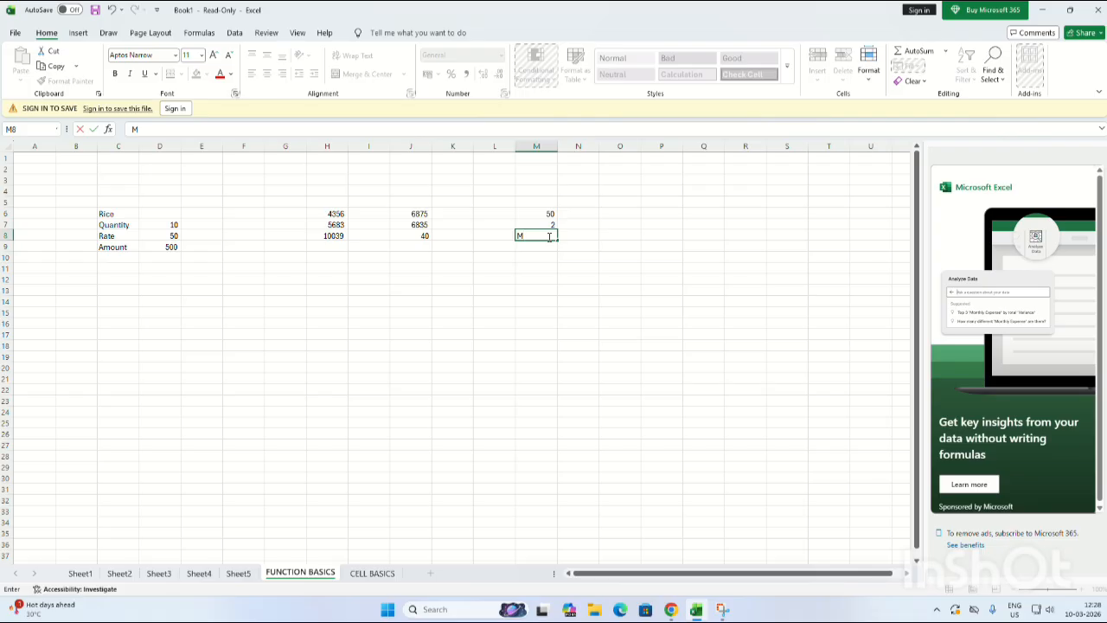
text(6)
text(*2)
text(M@)
key(BackSpace)
key(BackSpace)
key(Return)
click(553, 236)
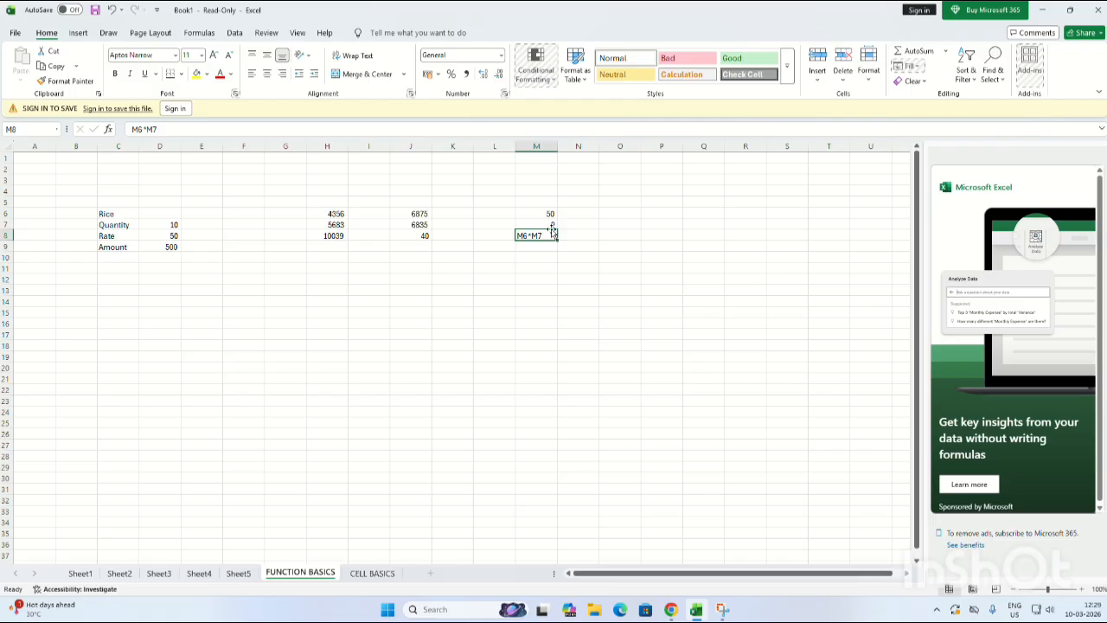
key(BackSpace)
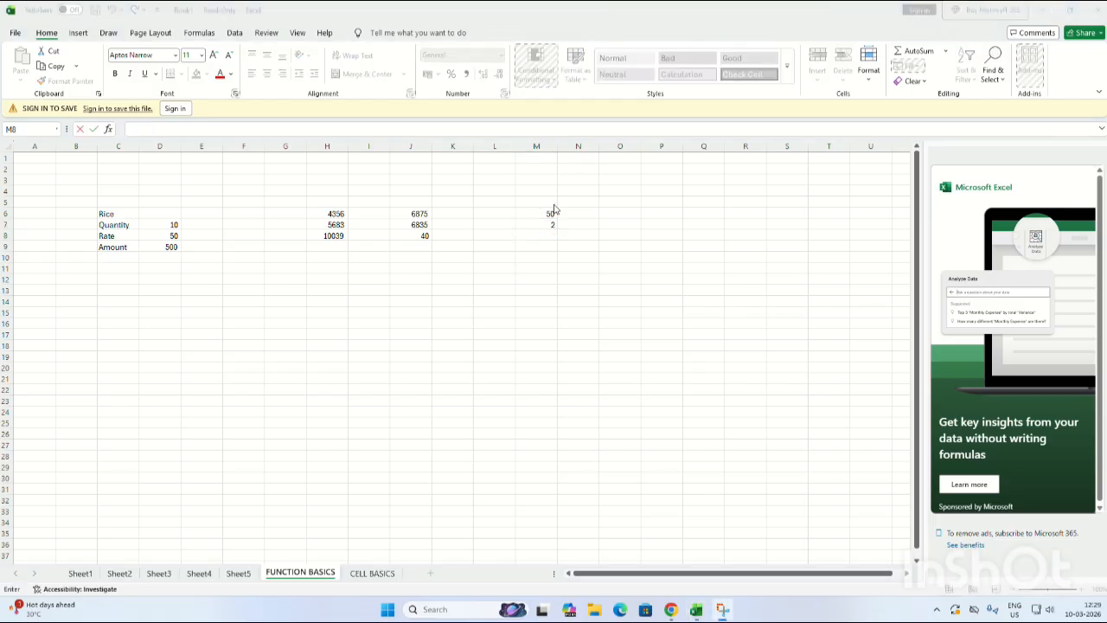
- Multiply the two numbers in M8 with the formula =M6*M7
text(=)
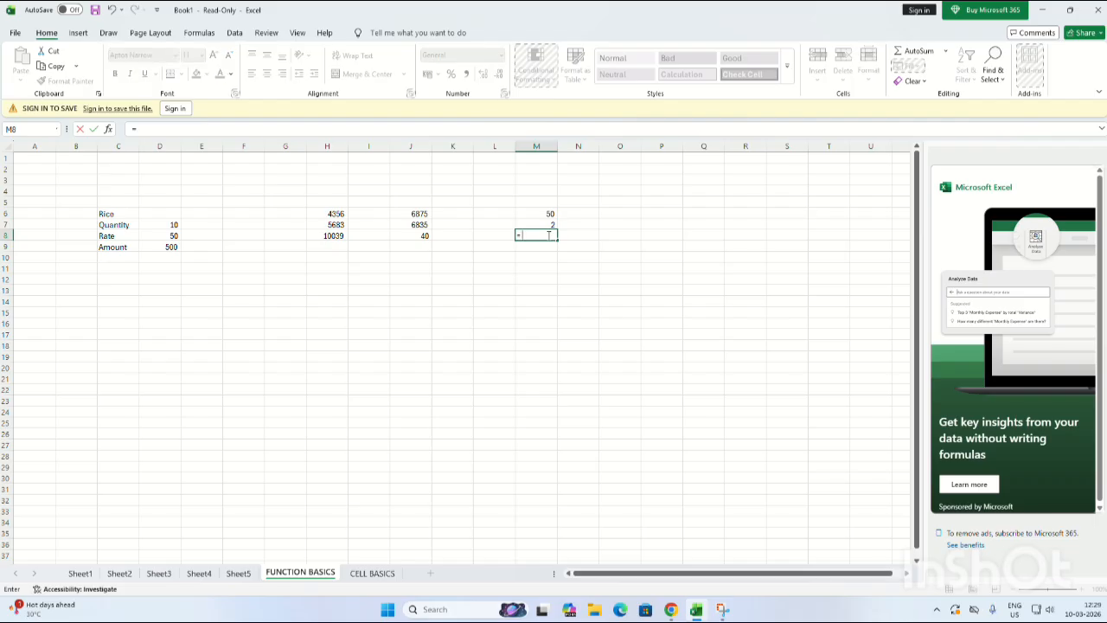
text(M)
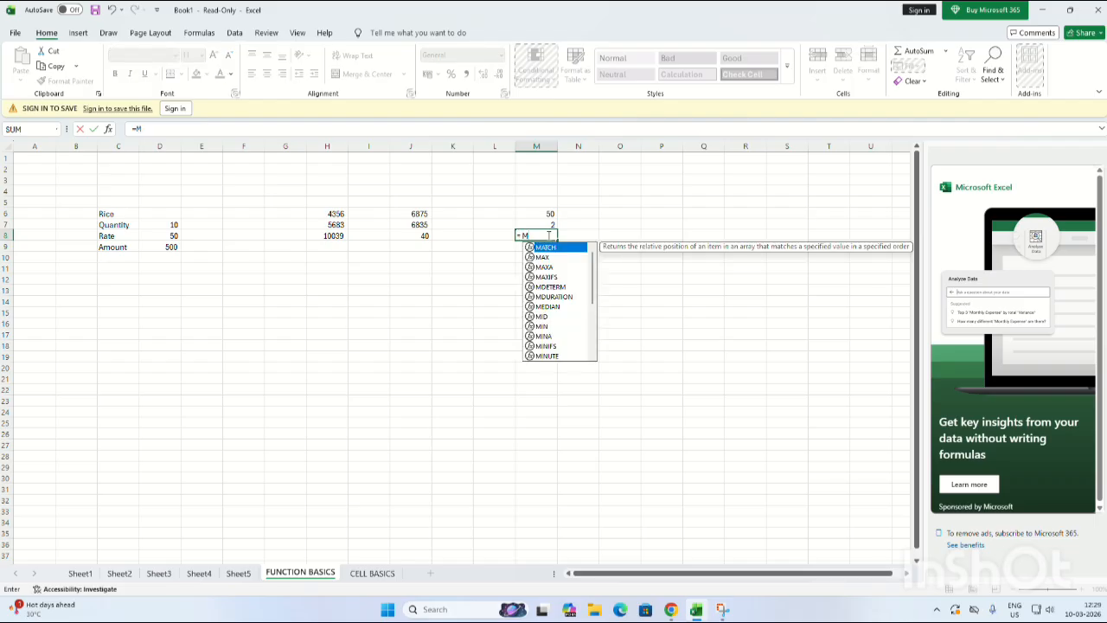
text(6)
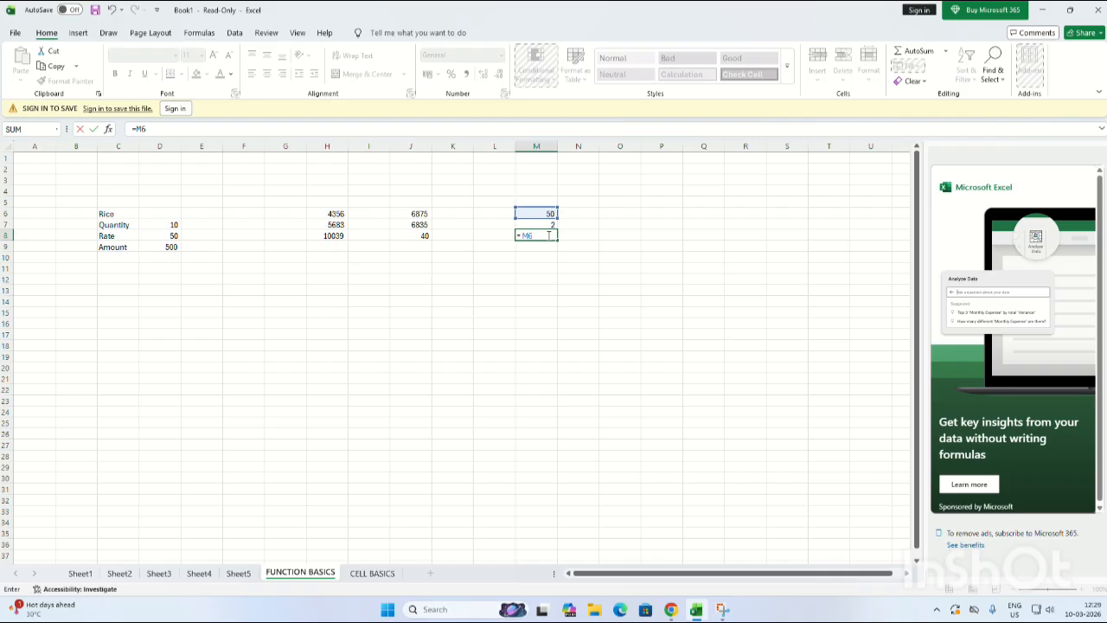
text(8)
key(BackSpace)
text(*M)
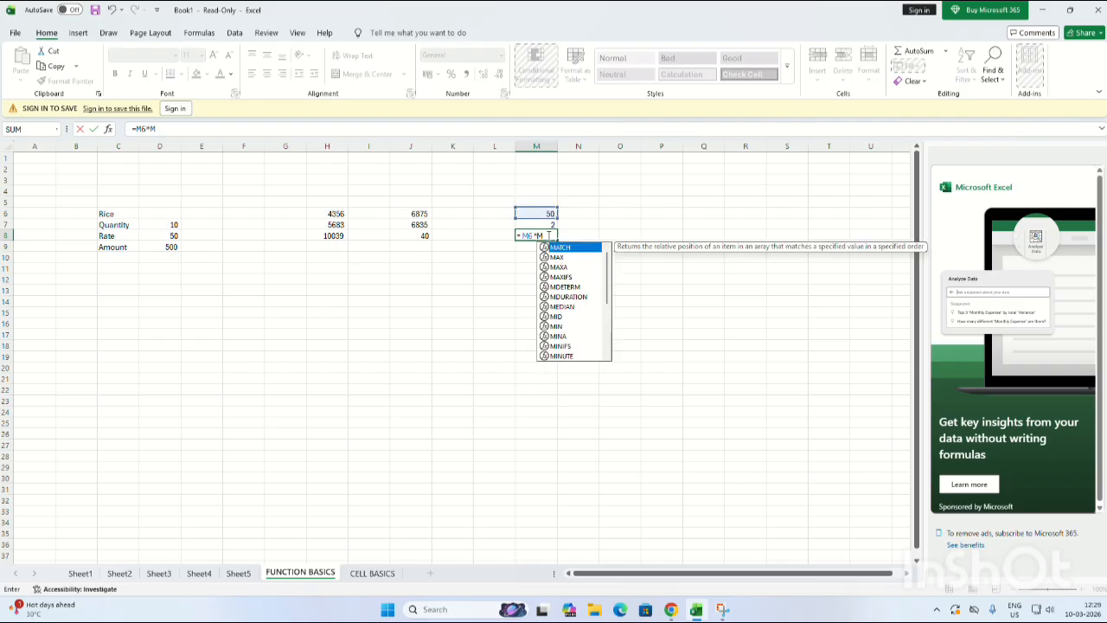
text(8)
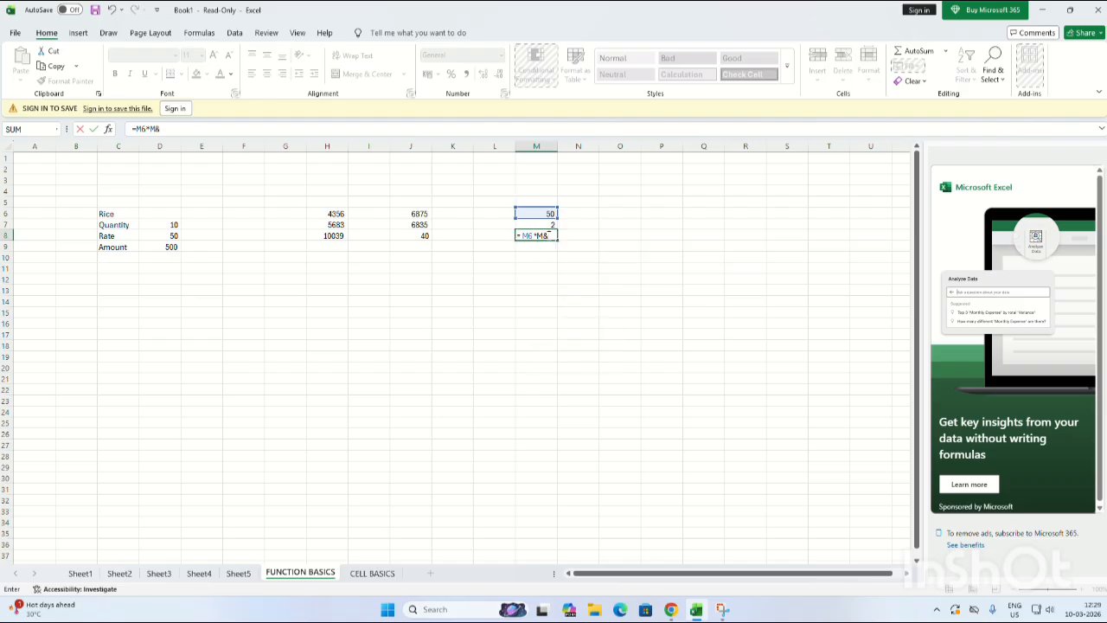
key(BackSpace)
text(7)
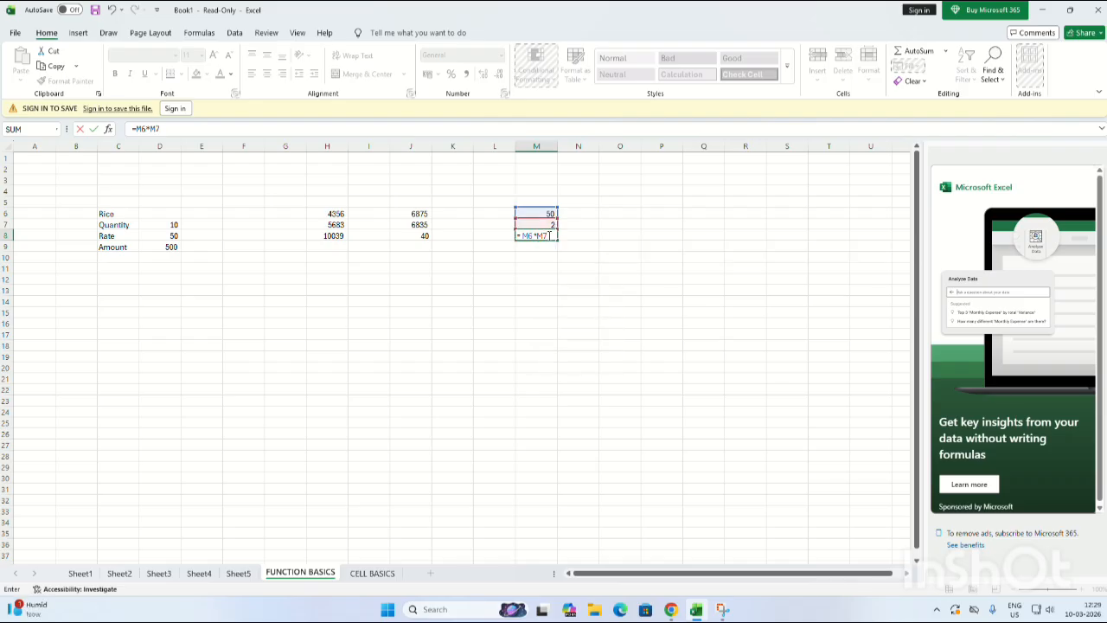
key(Return)
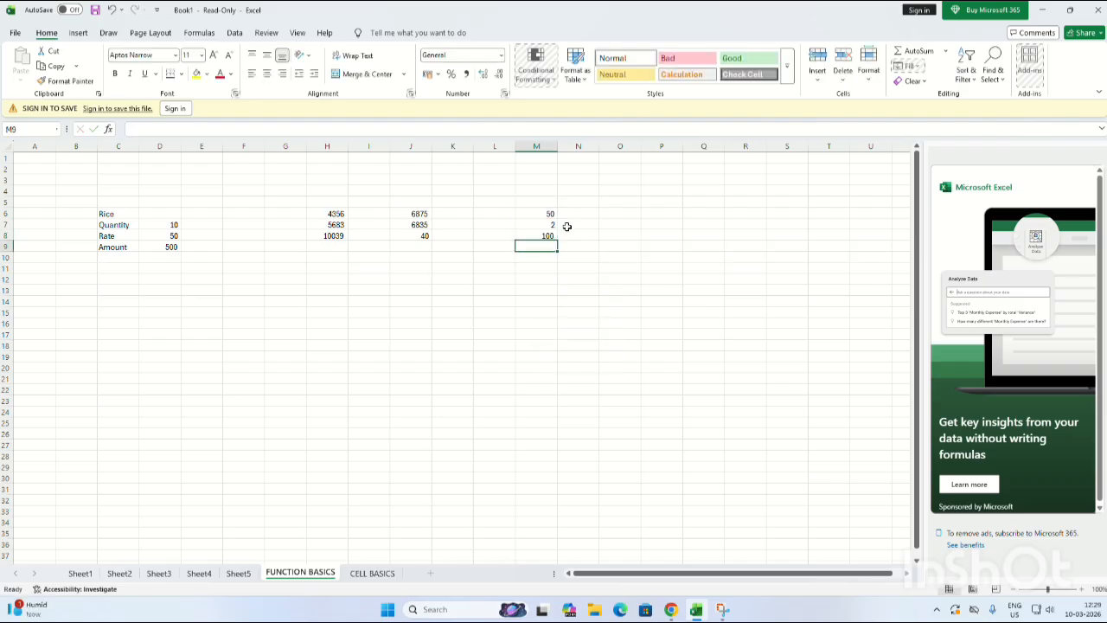
- Enter the numbers 60 in P6 and 3 in P7 for another addition example
click(649, 211)
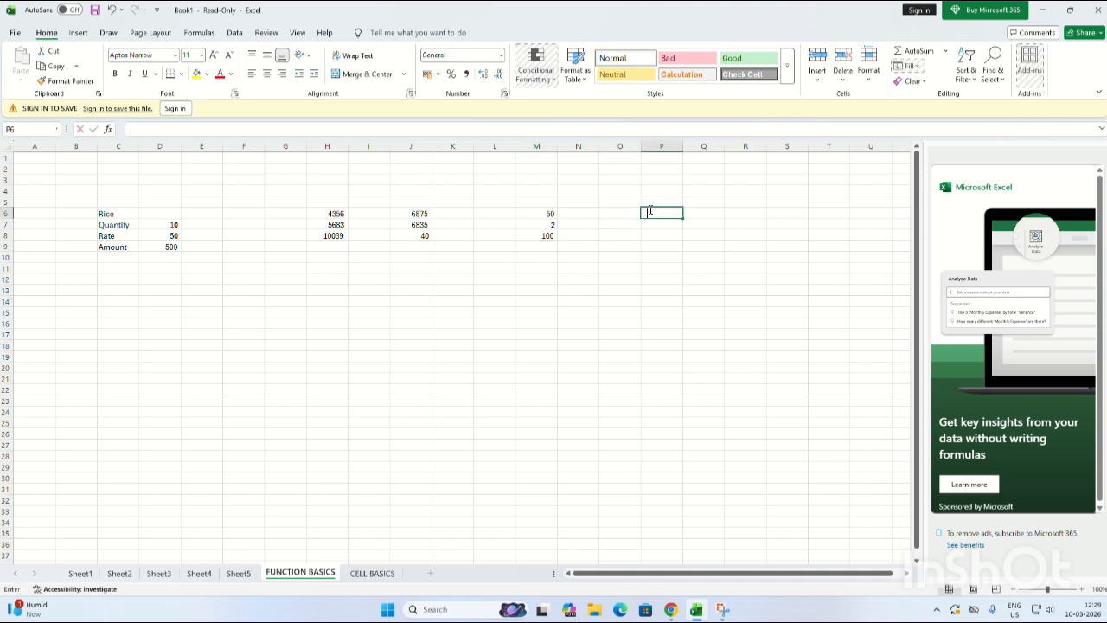
text(60)
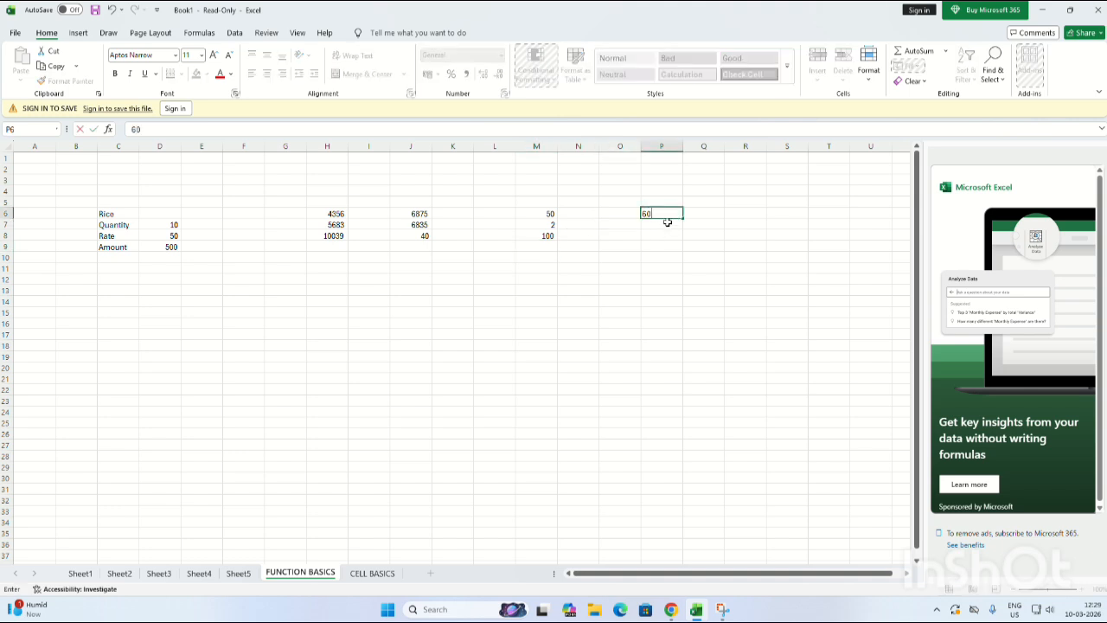
click(668, 222)
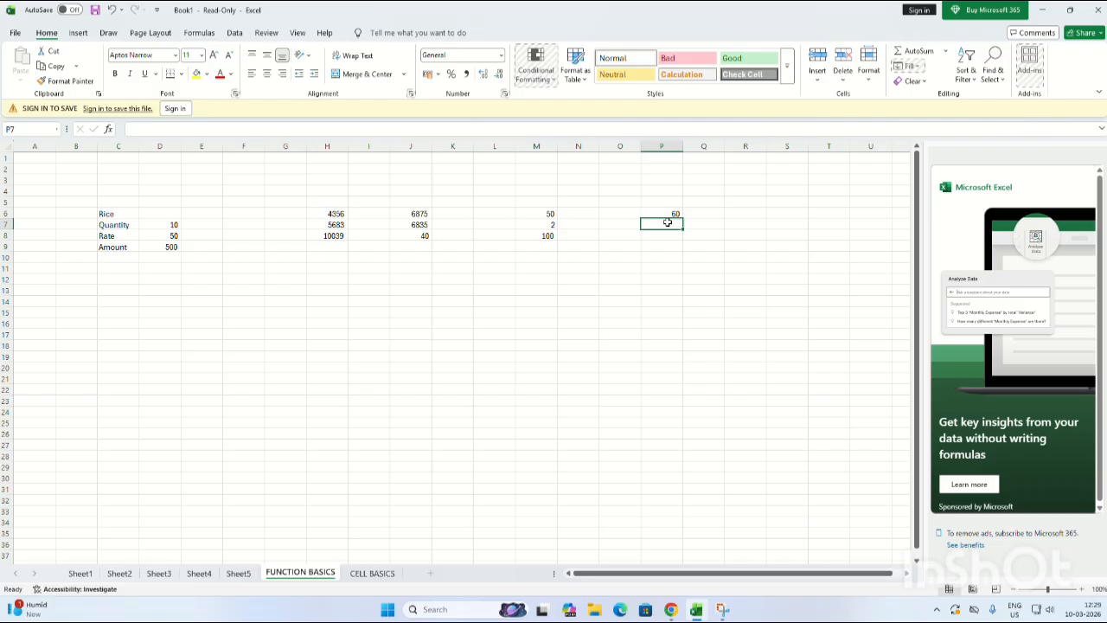
text(3)
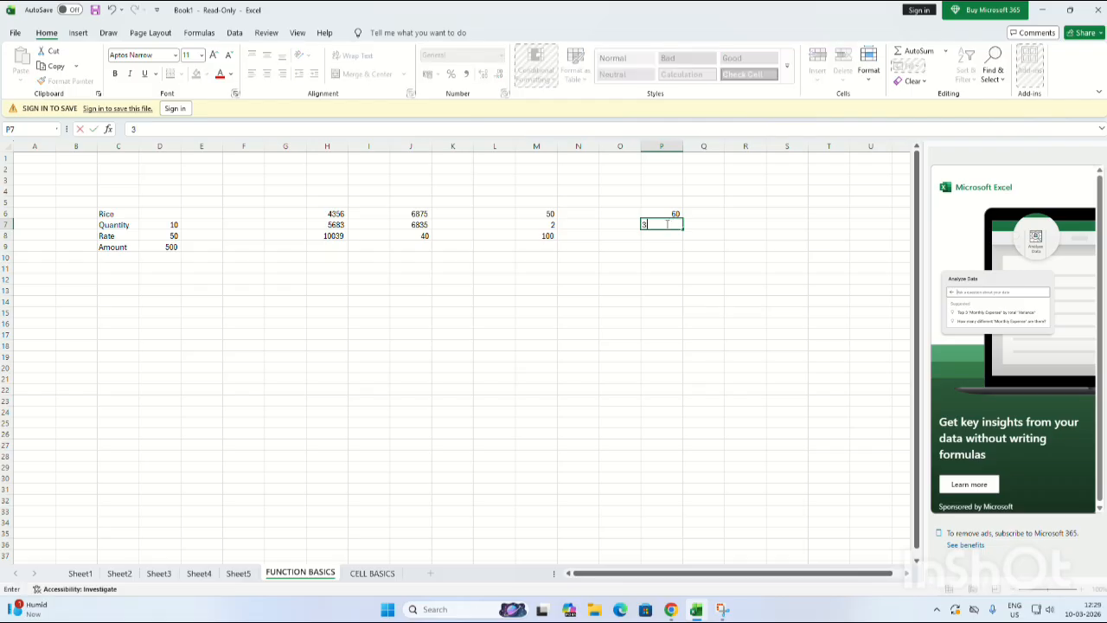
- Add the two numbers in P8 with the formula =P6+P7
click(665, 235)
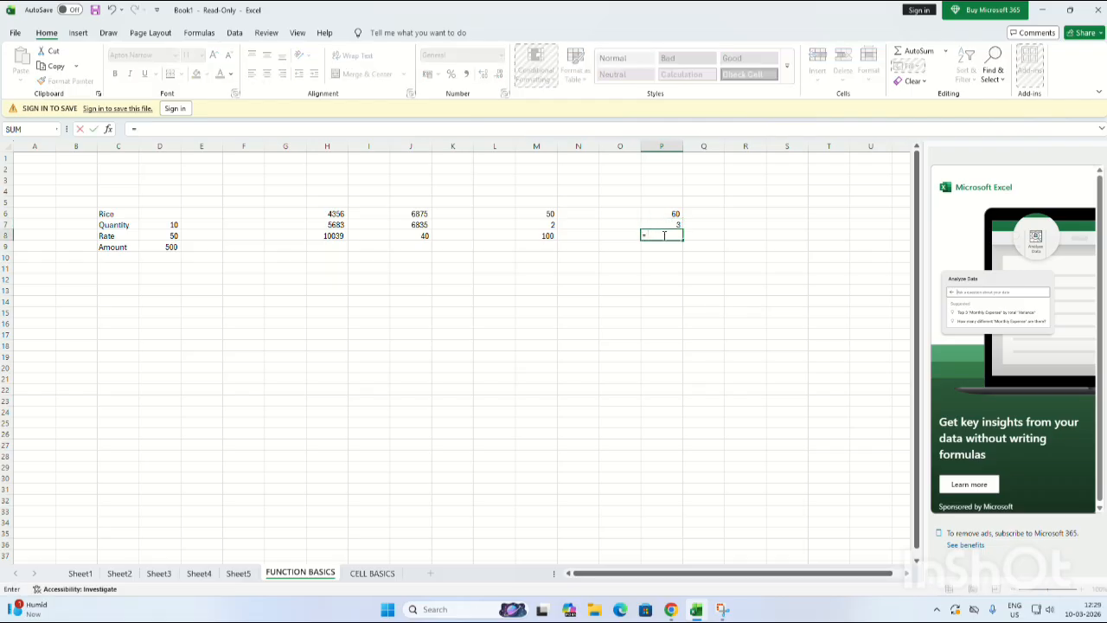
text(=)
text(P6=)
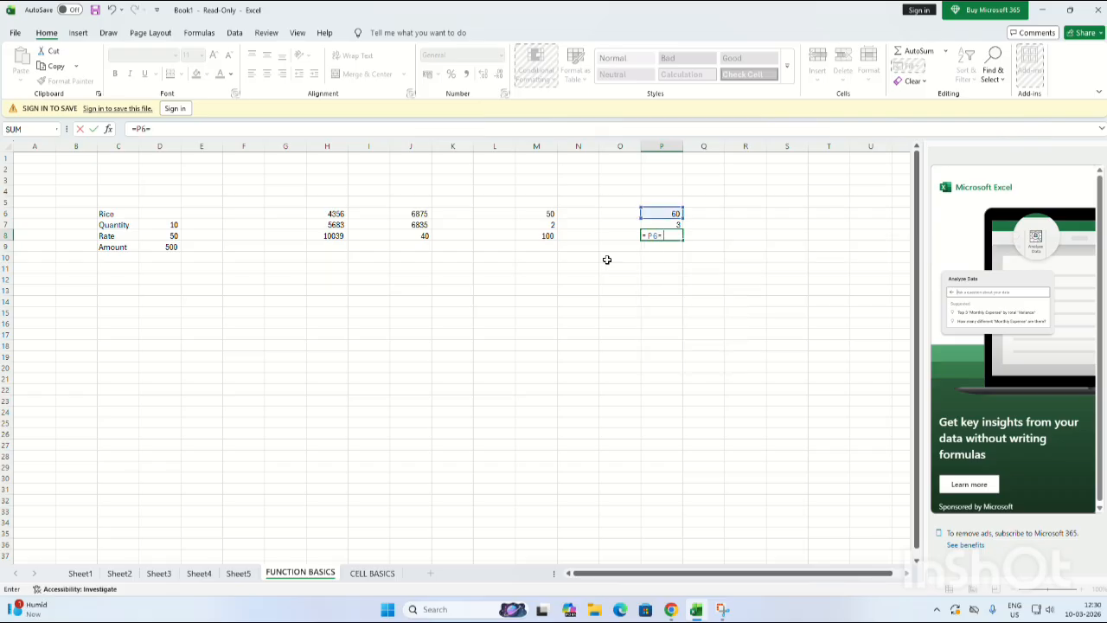
key(BackSpace)
text(+P)
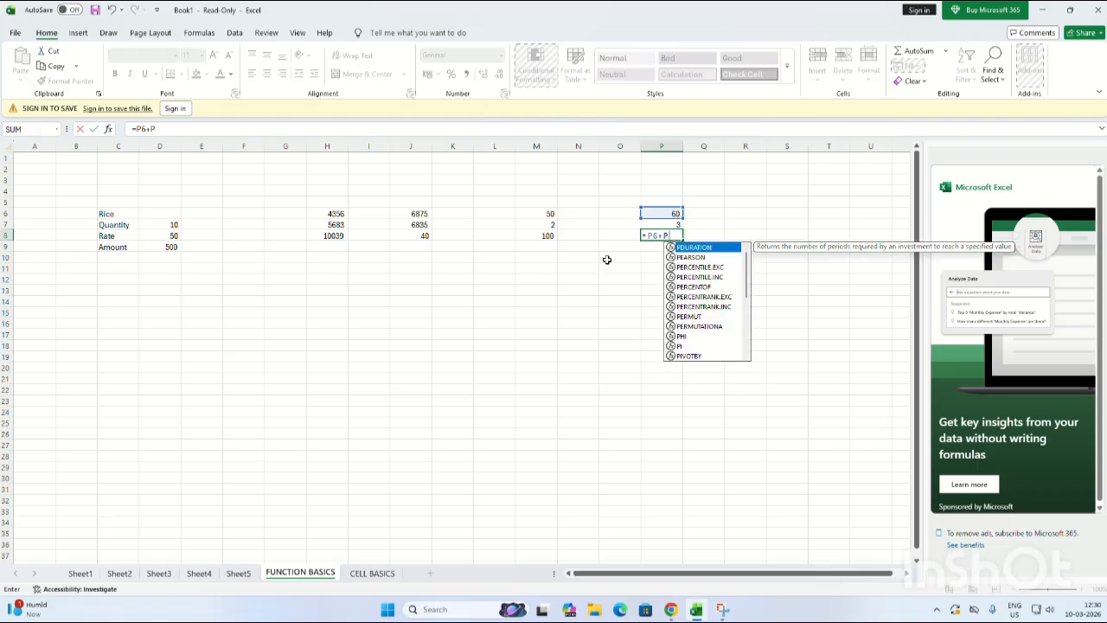
text(7)
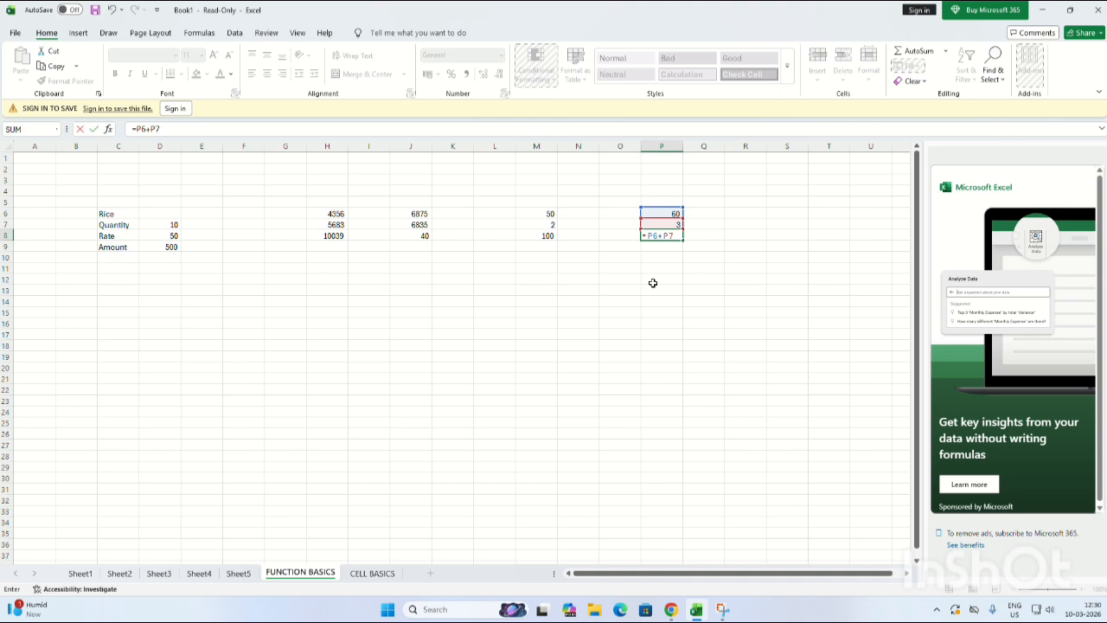
key(Return)
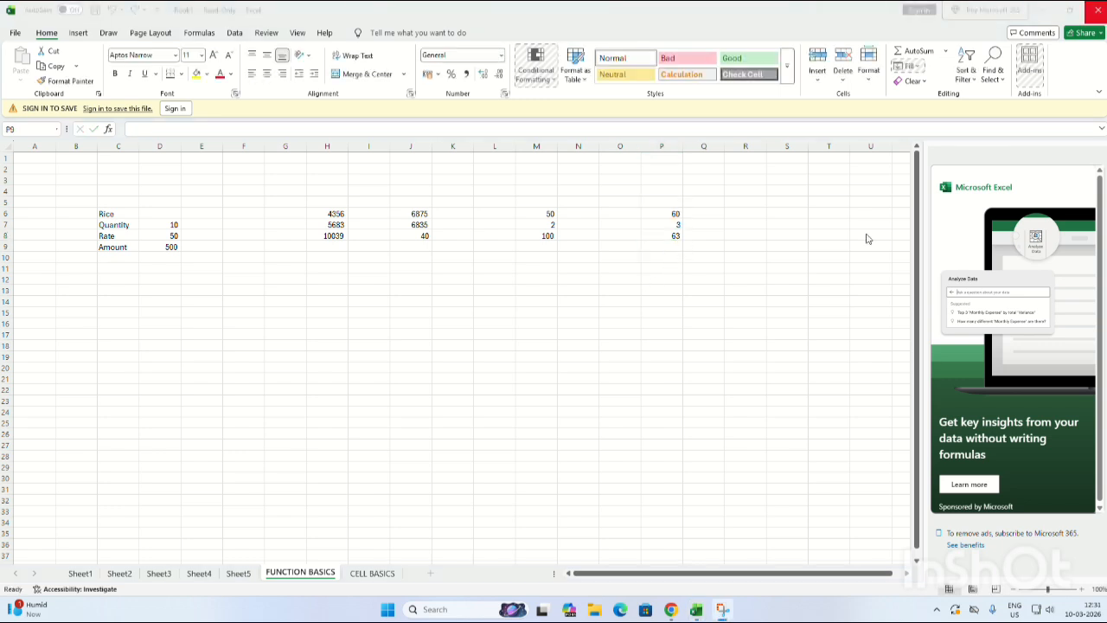
- Enter the numbers 87, 67, 64, 73, 83, 95 and 85 down column S in cells S8 to S14
click(791, 235)
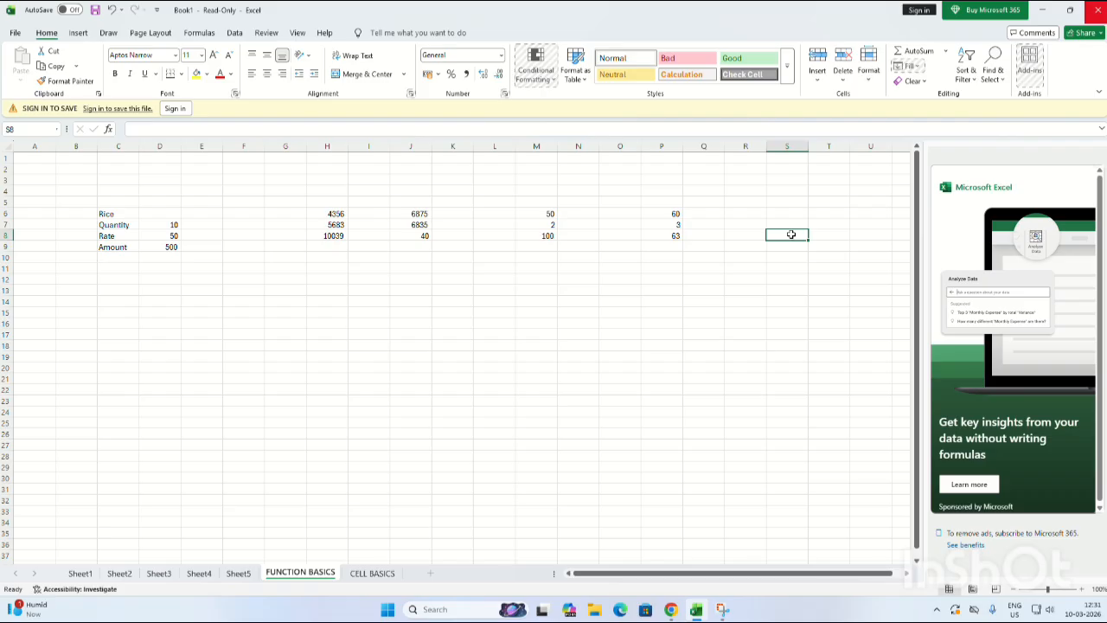
text(8778)
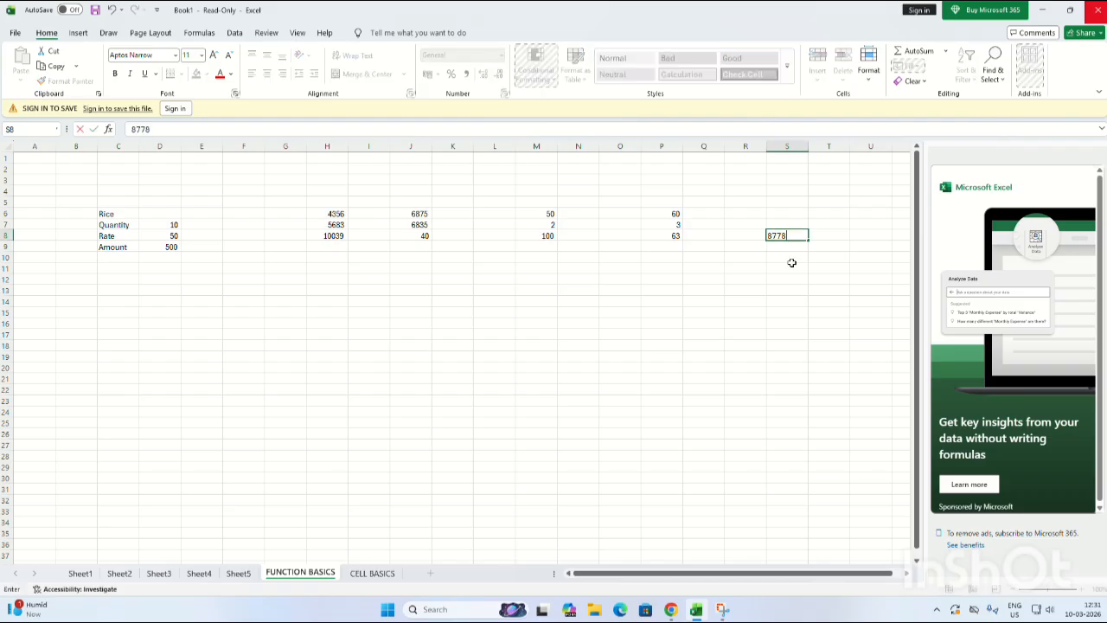
key(BackSpace)
key(BackSpace)
key(Return)
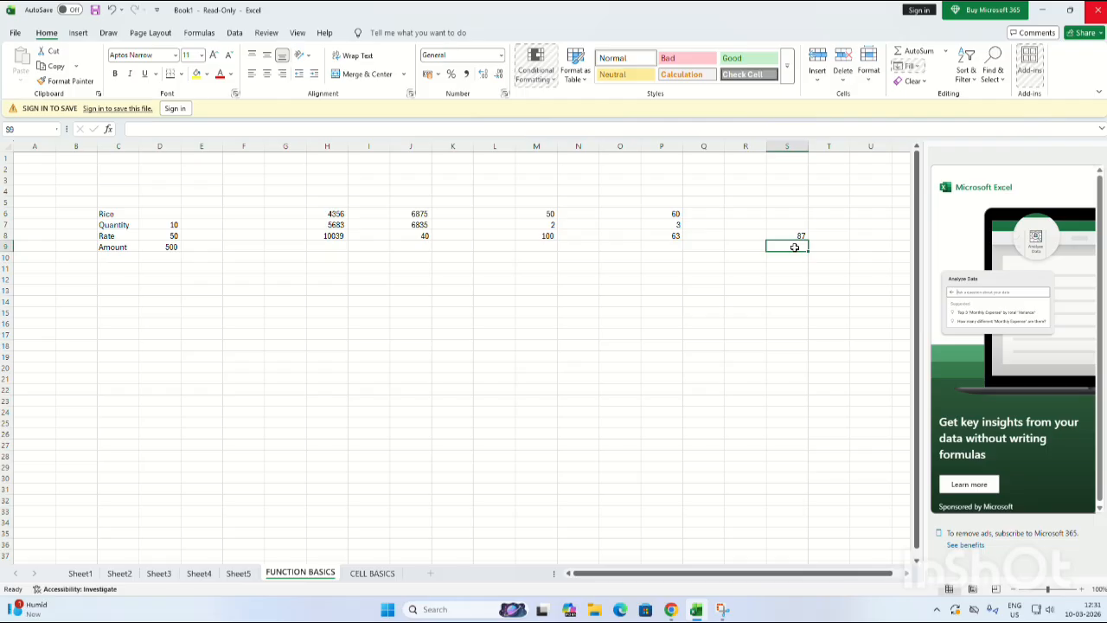
text(87)
key(Return)
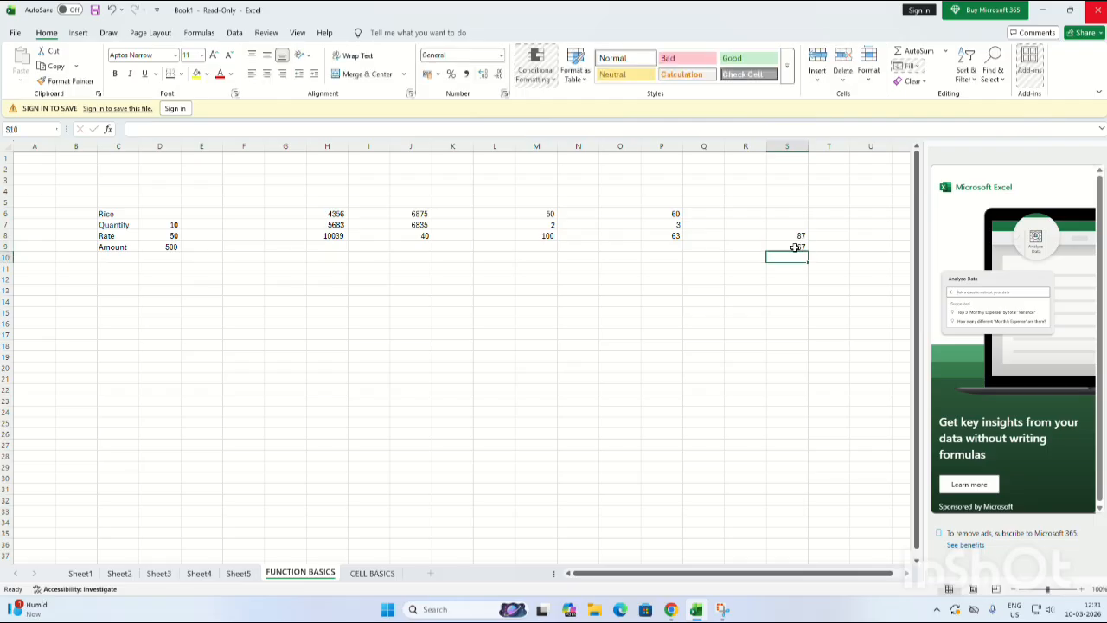
text(64)
key(Return)
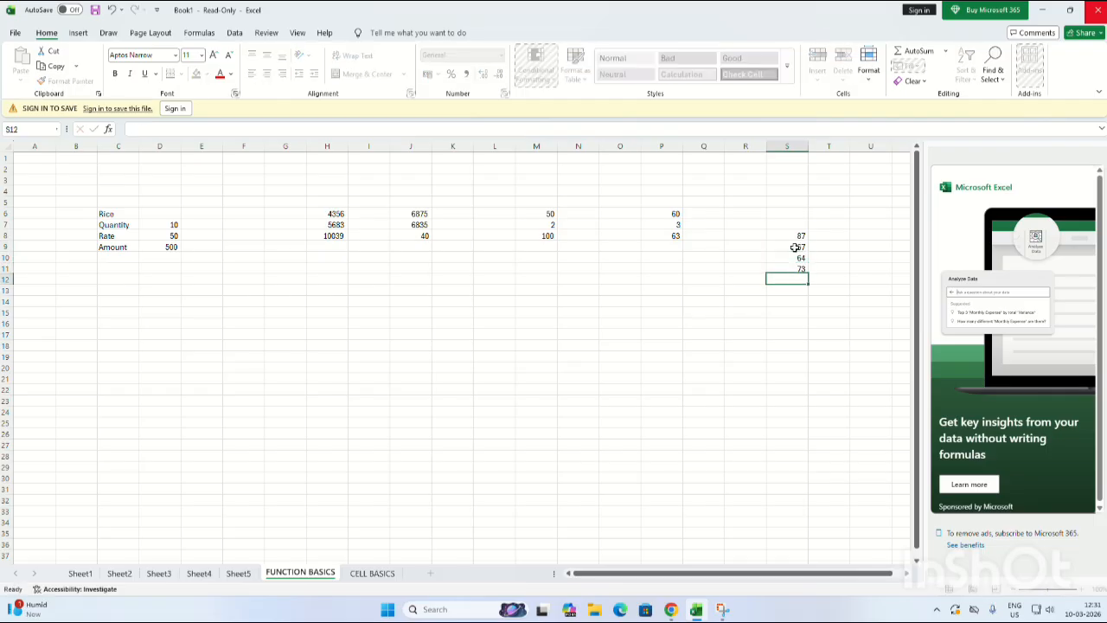
text(73)
key(Return)
text(83)
key(Return)
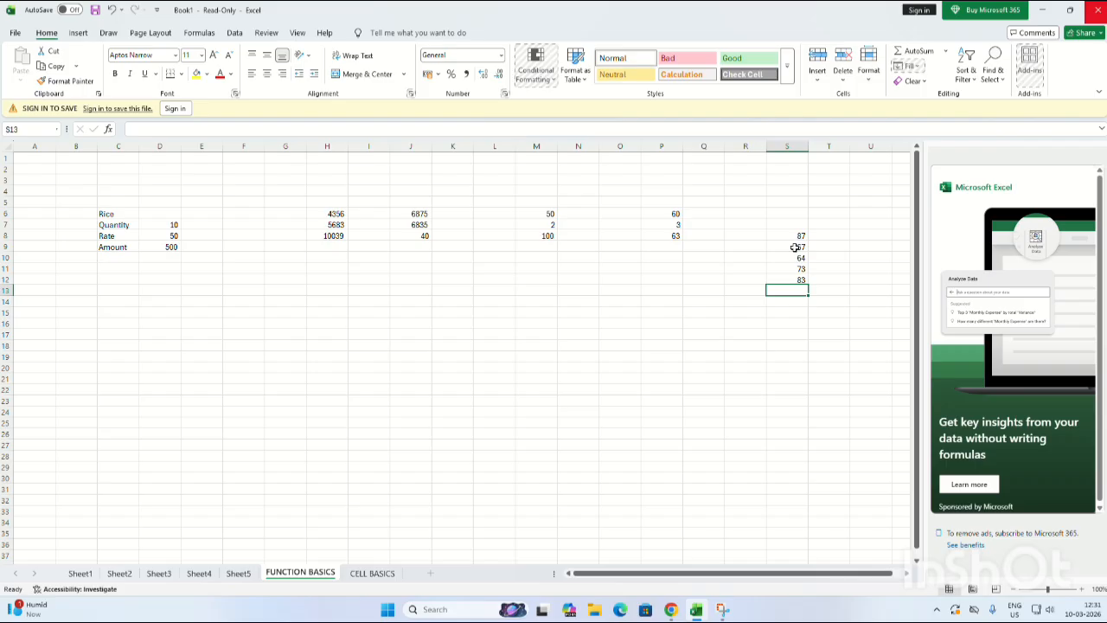
text(95)
key(Return)
text(85)
key(Return)
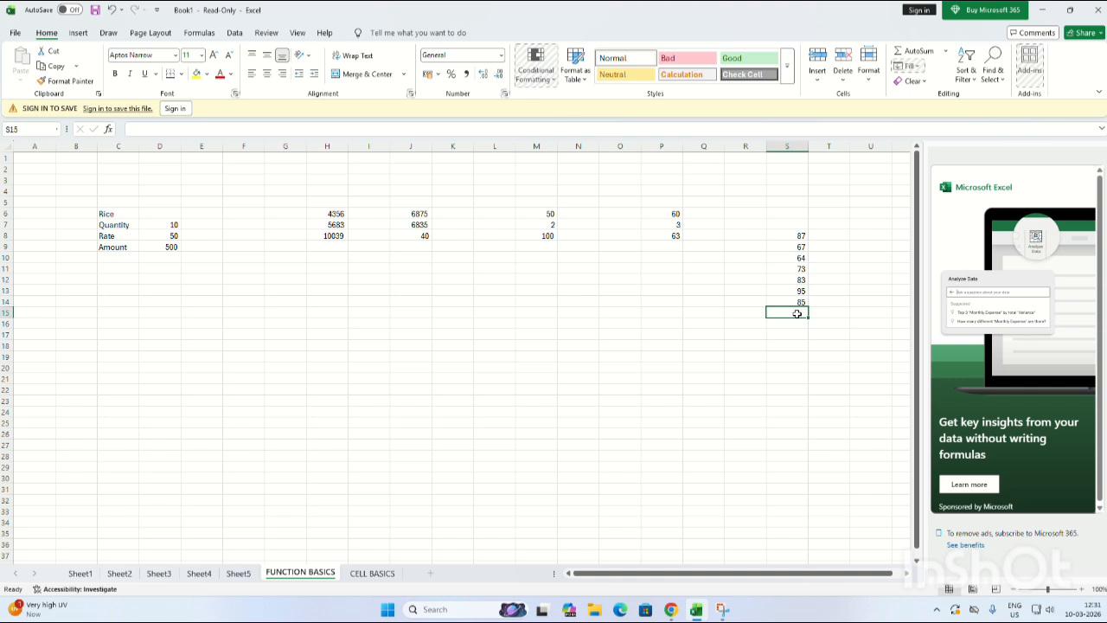
text(=)
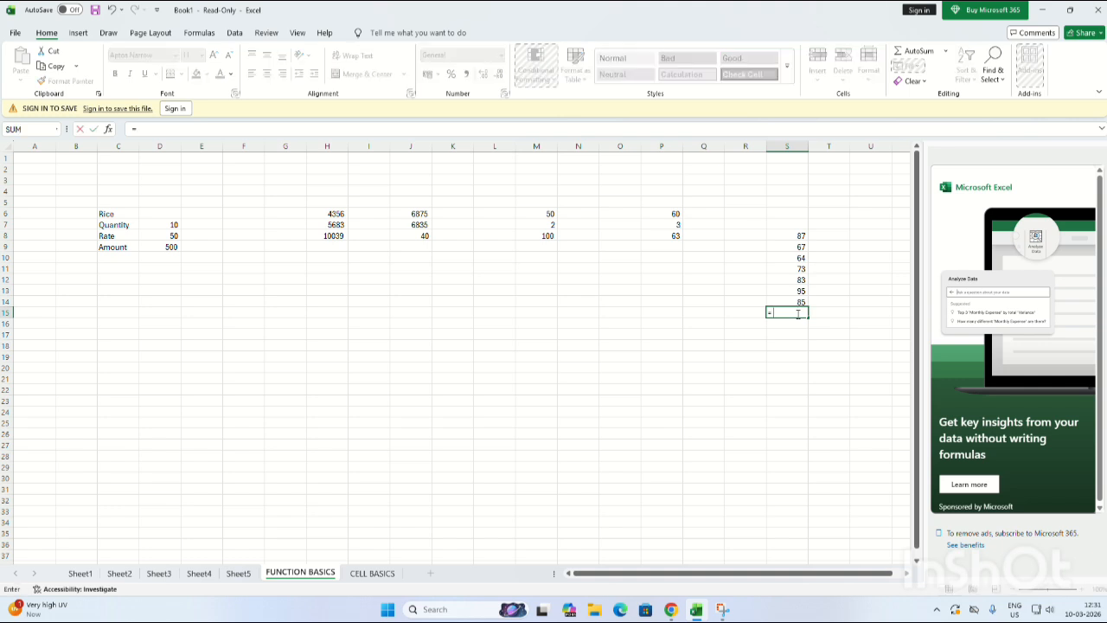
text(SUM)
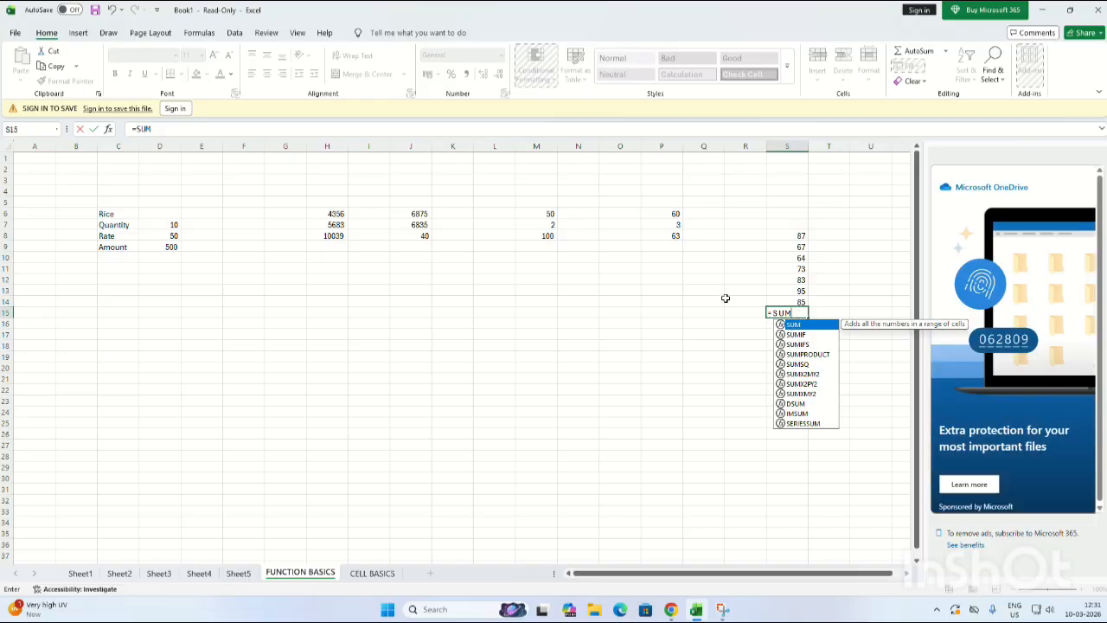
click(159, 128)
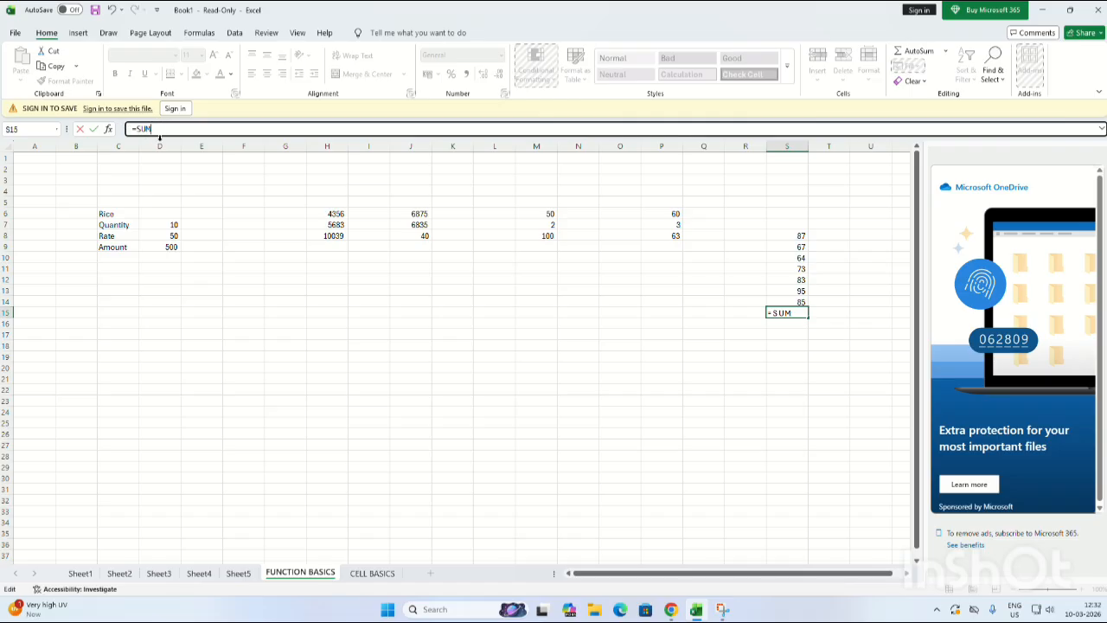
click(794, 314)
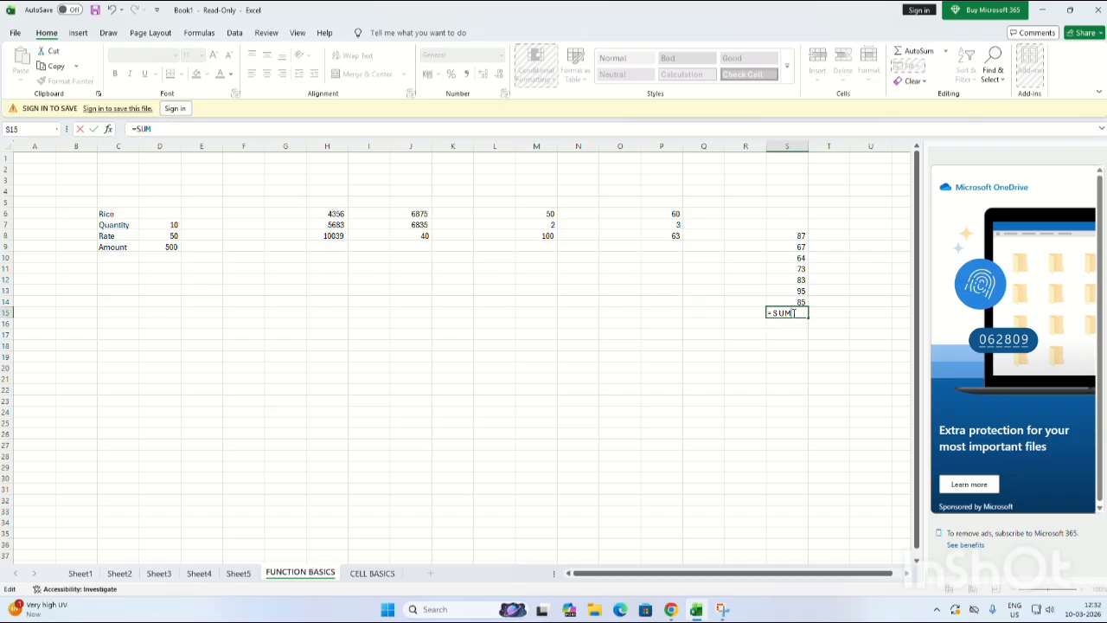
key(BackSpace)
key(BackSpace)
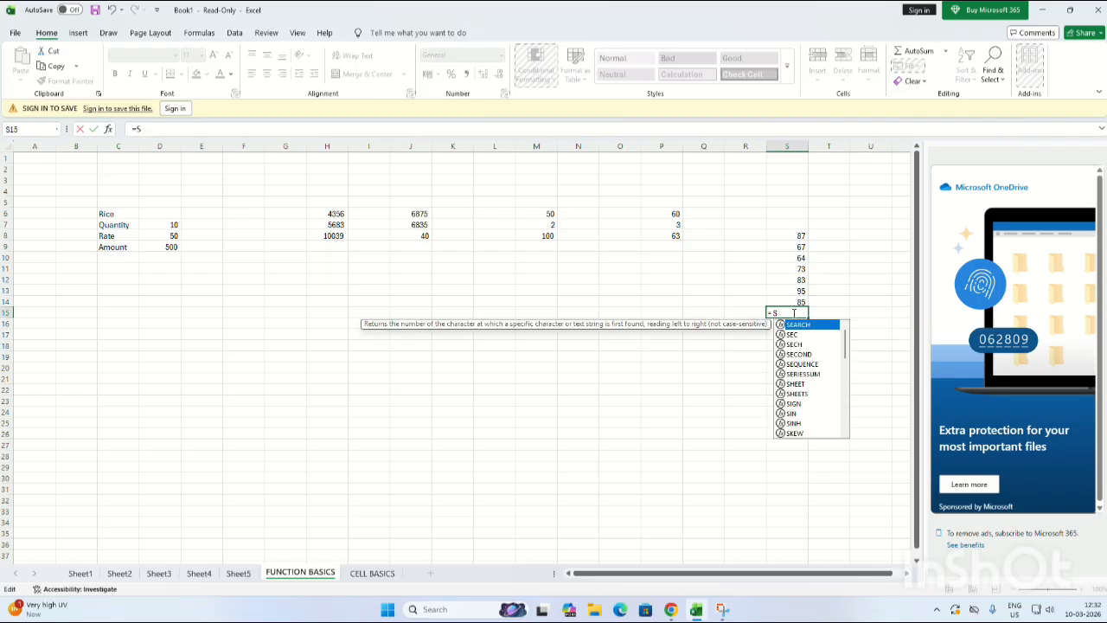
key(Escape)
text(s)
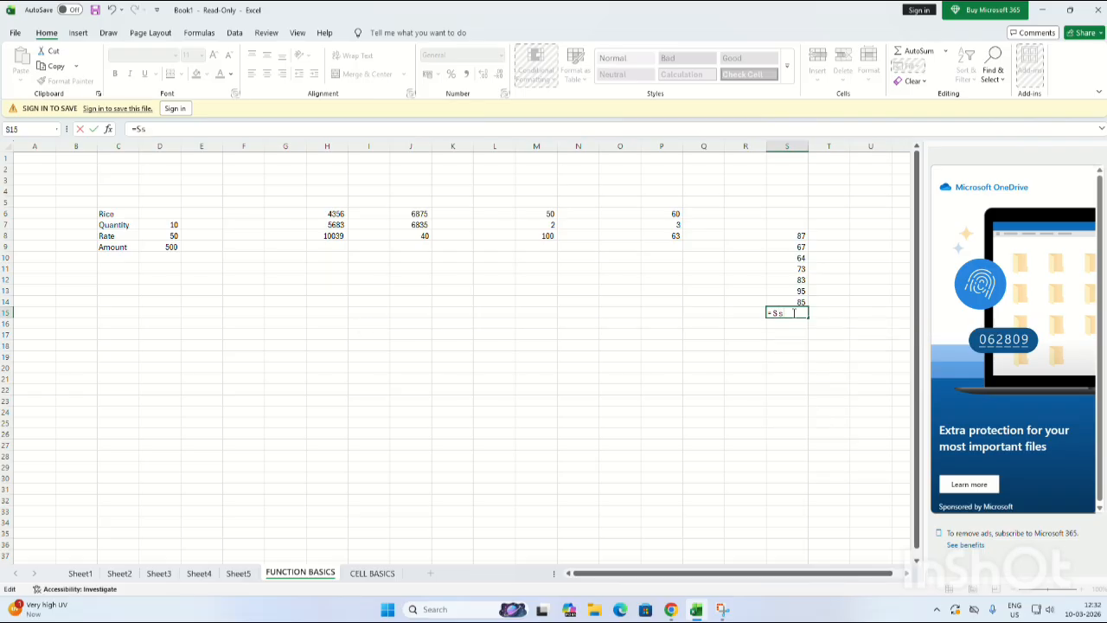
key(BackSpace)
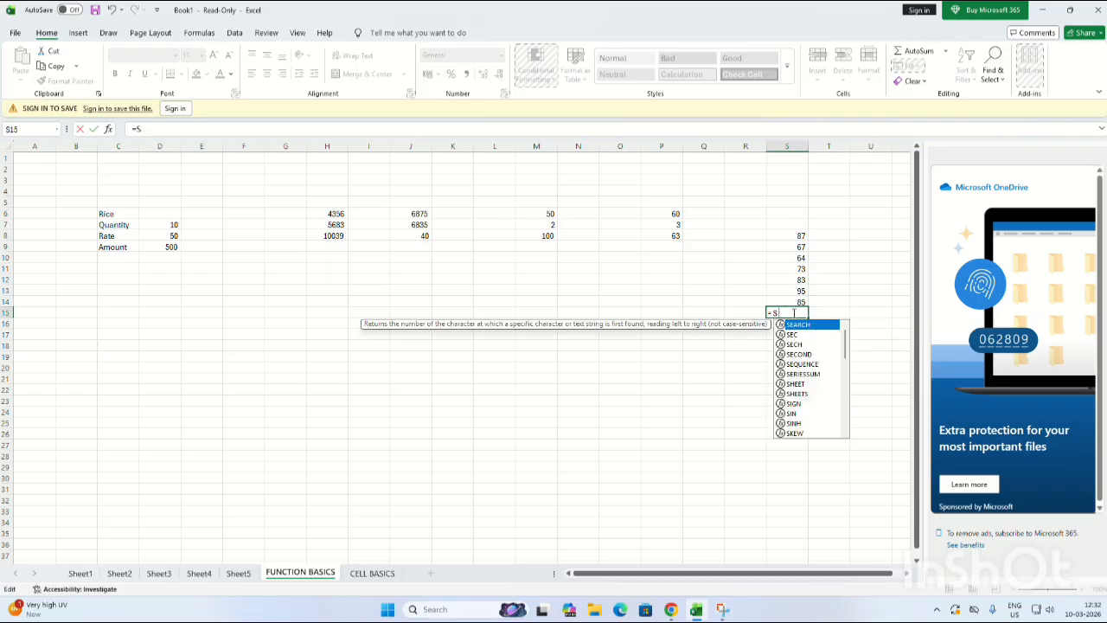
text(um)
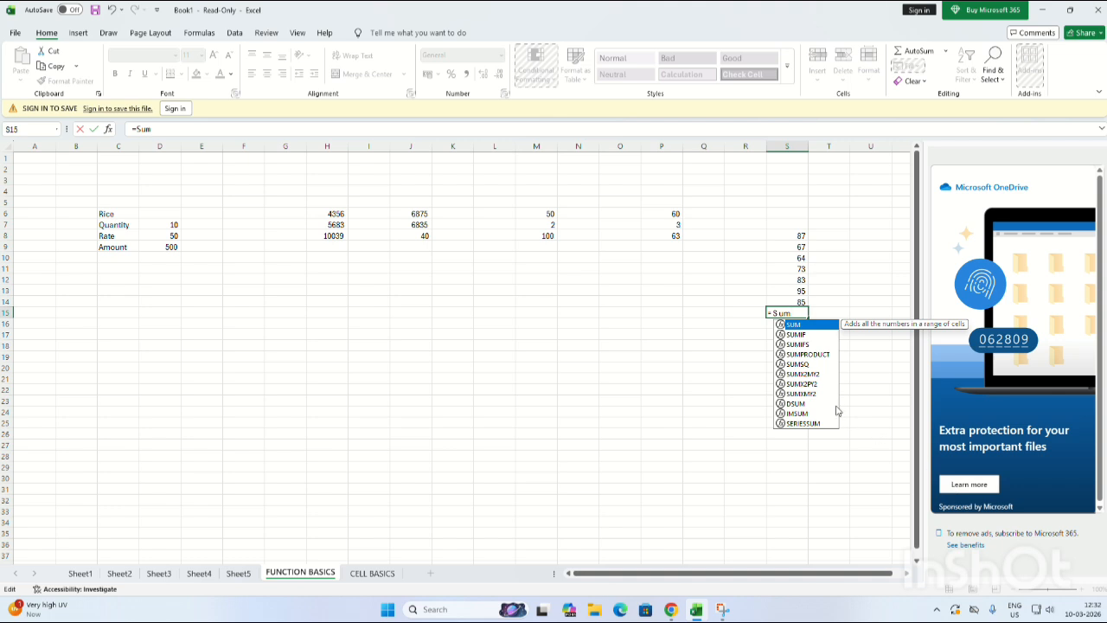
click(198, 124)
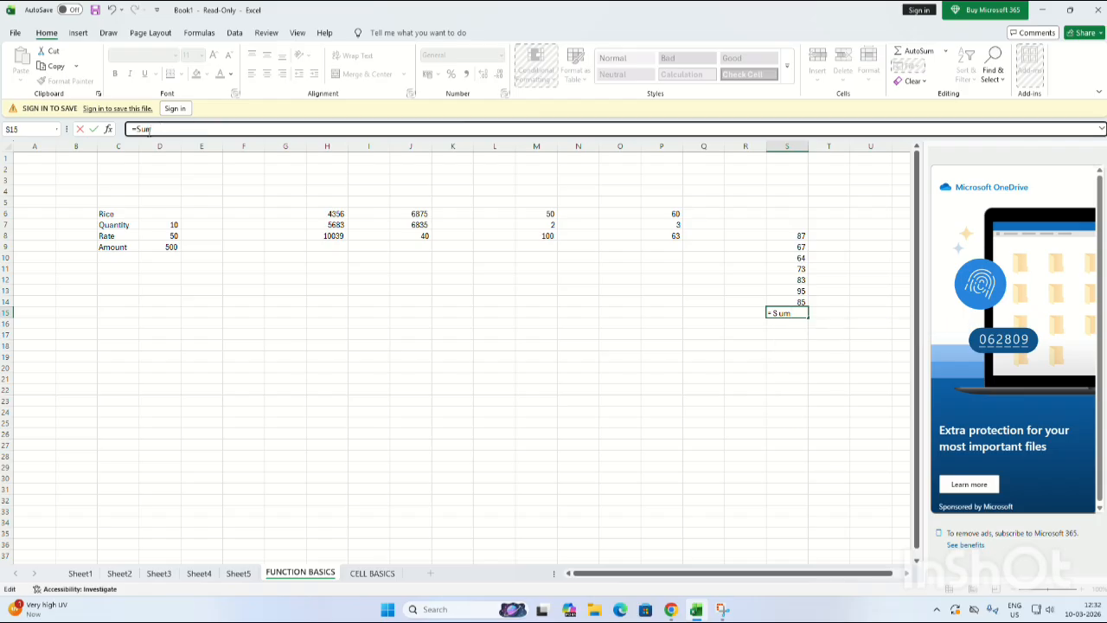
click(792, 317)
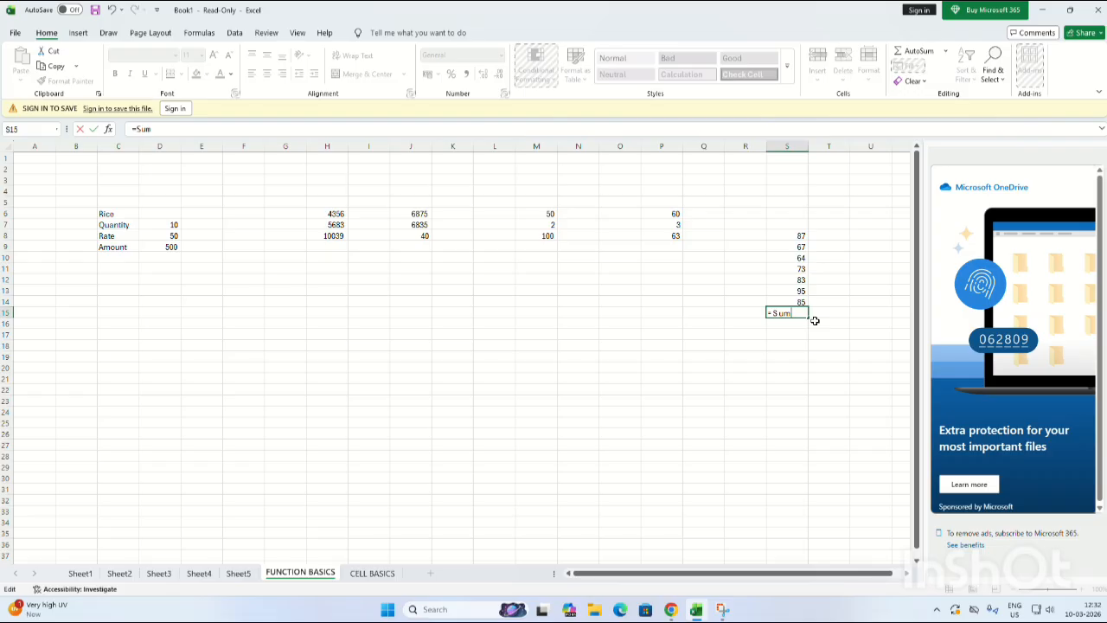
right_click(810, 321)
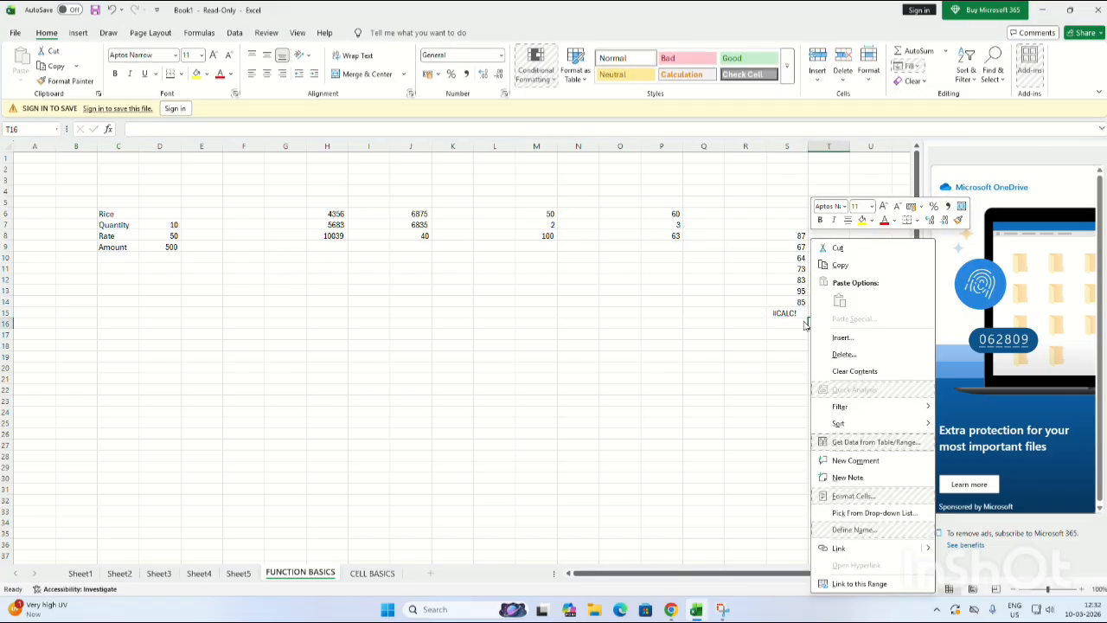
key(Escape)
click(797, 314)
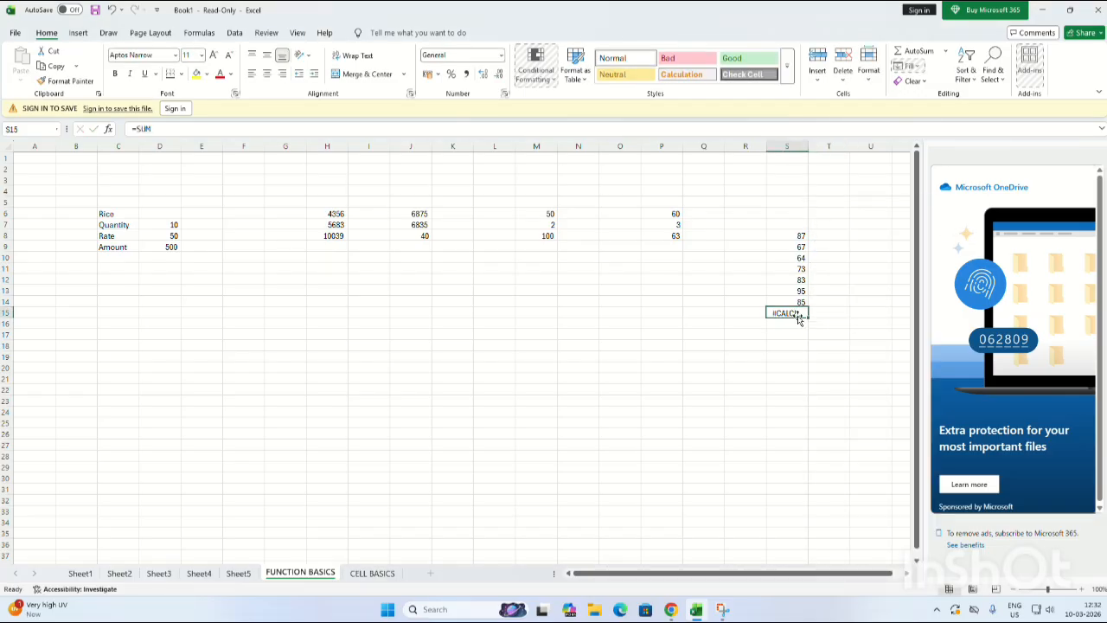
key(BackSpace)
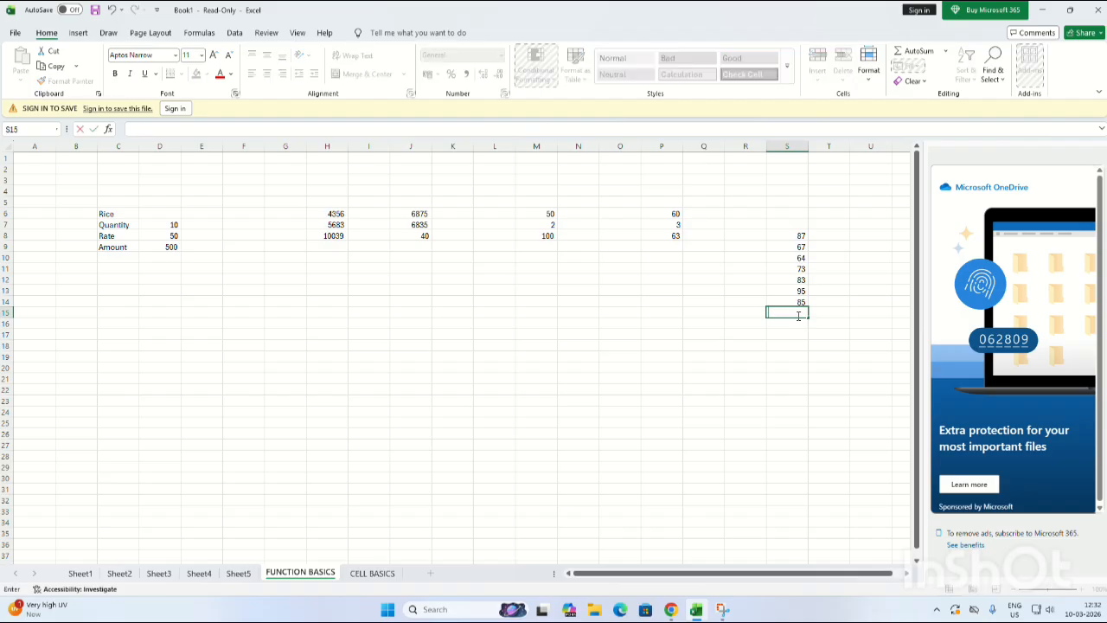
- Enter a SUM function in S15 with the single cell reference S9 as its argument
text(=)
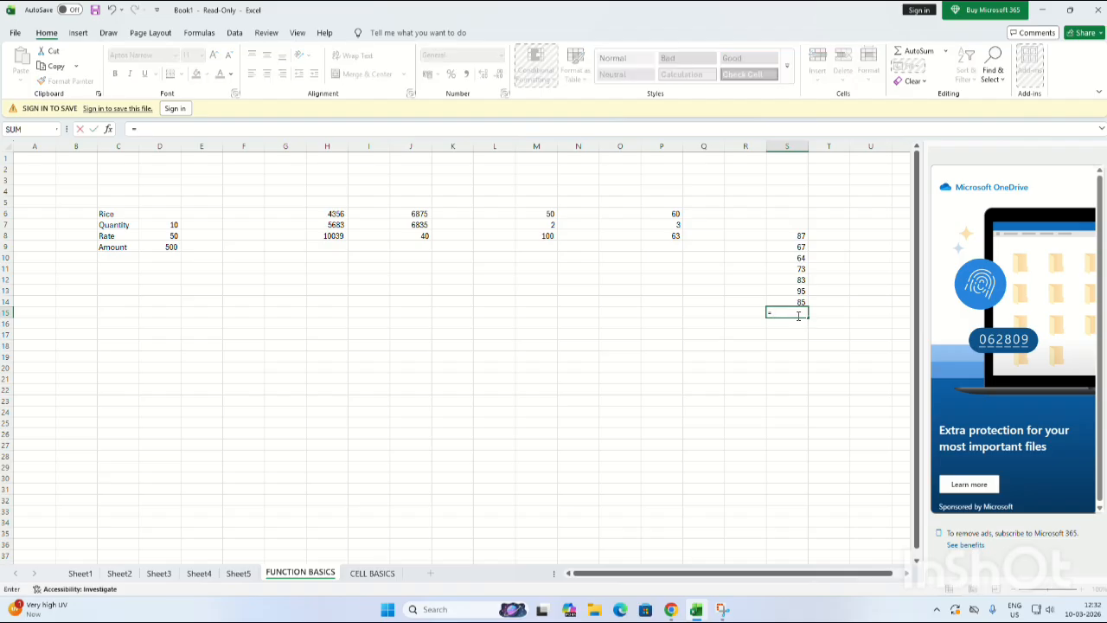
text(sum)
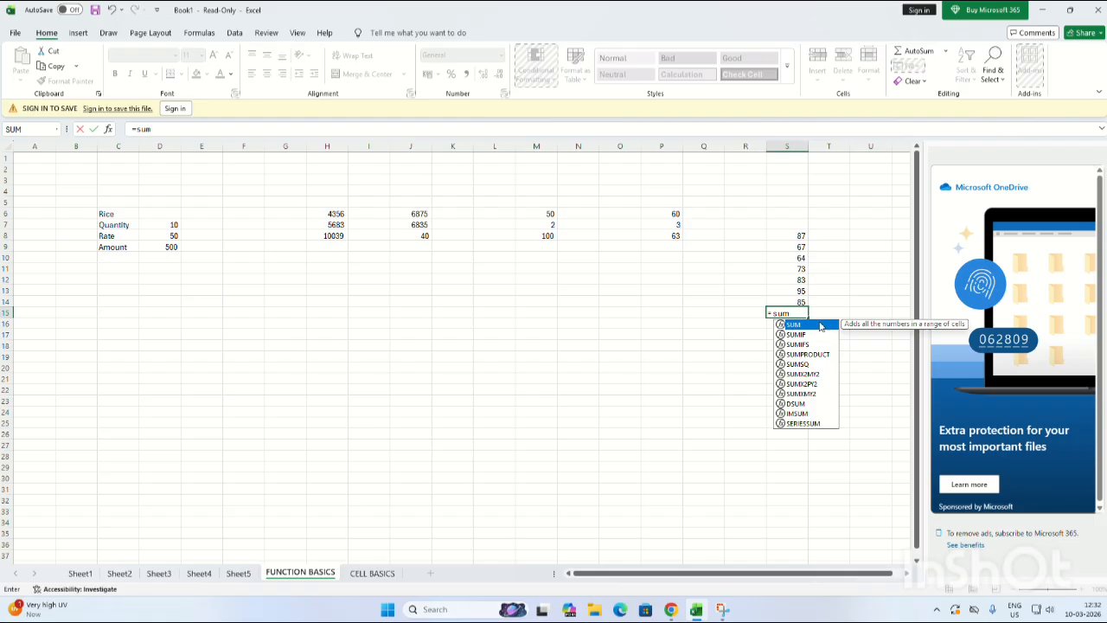
double_click(821, 324)
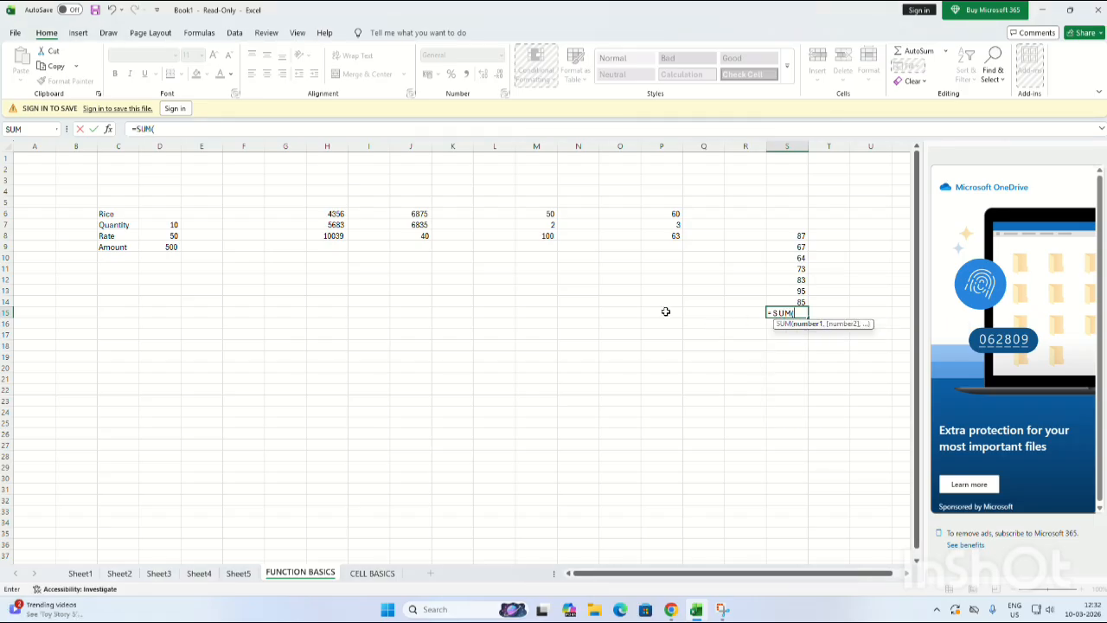
click(252, 127)
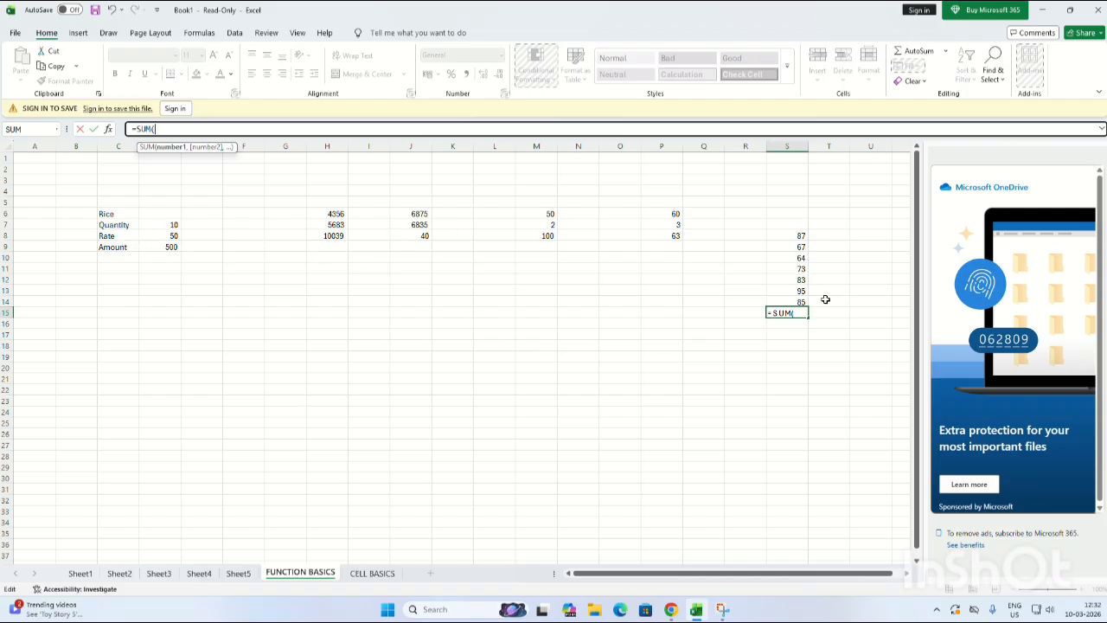
text(s9)
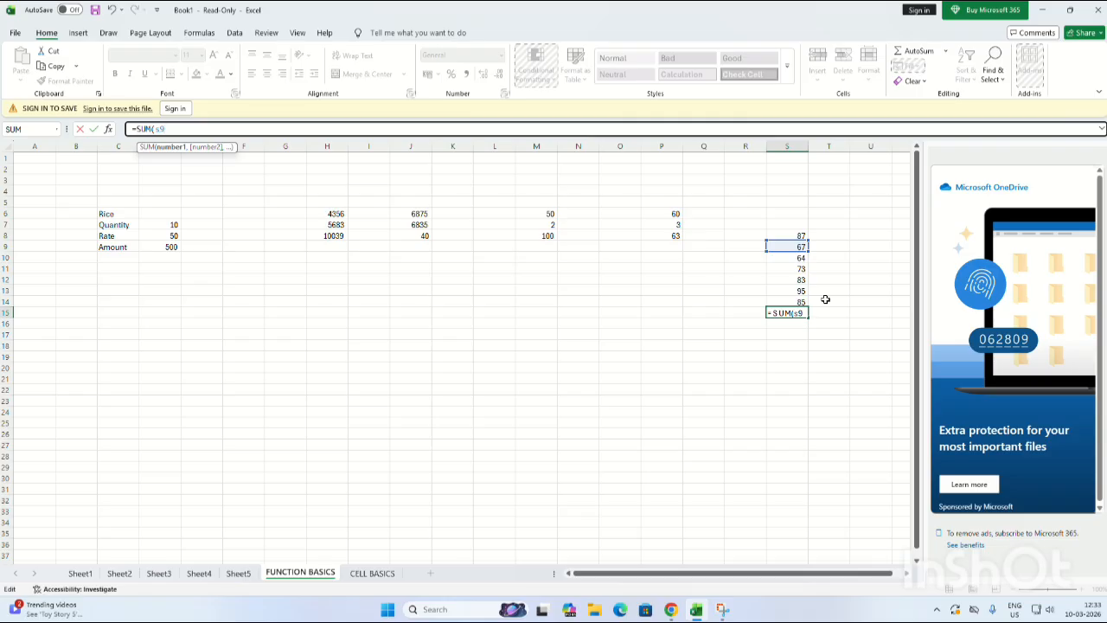
key(Escape)
- Move the 87 from S8 onto S15, replacing the cell's existing contents
click(775, 234)
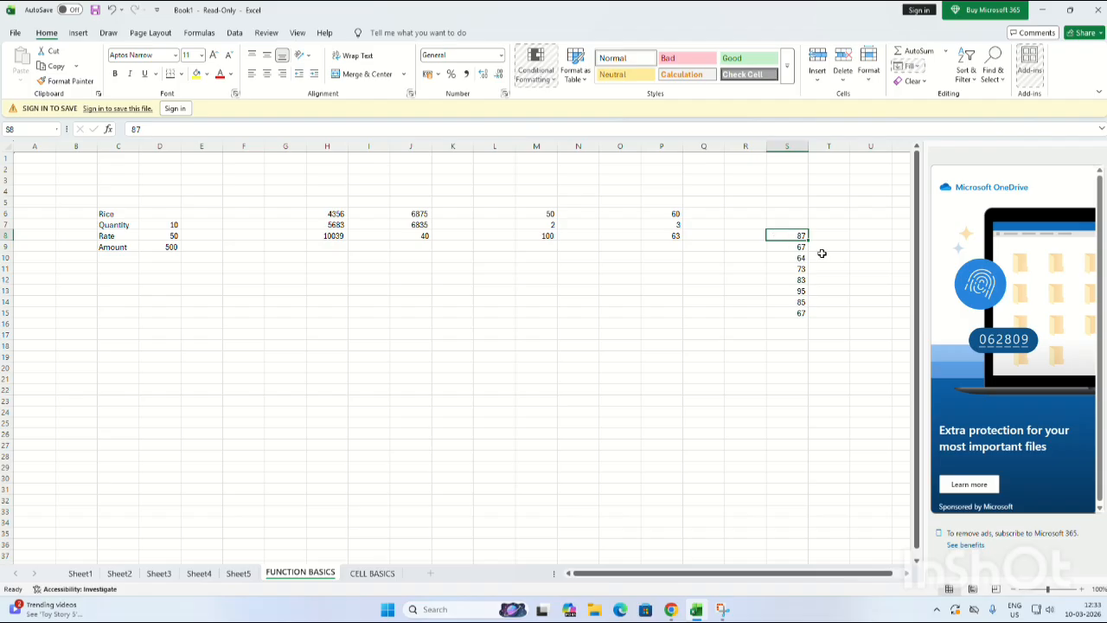
drag(806, 257, 804, 315)
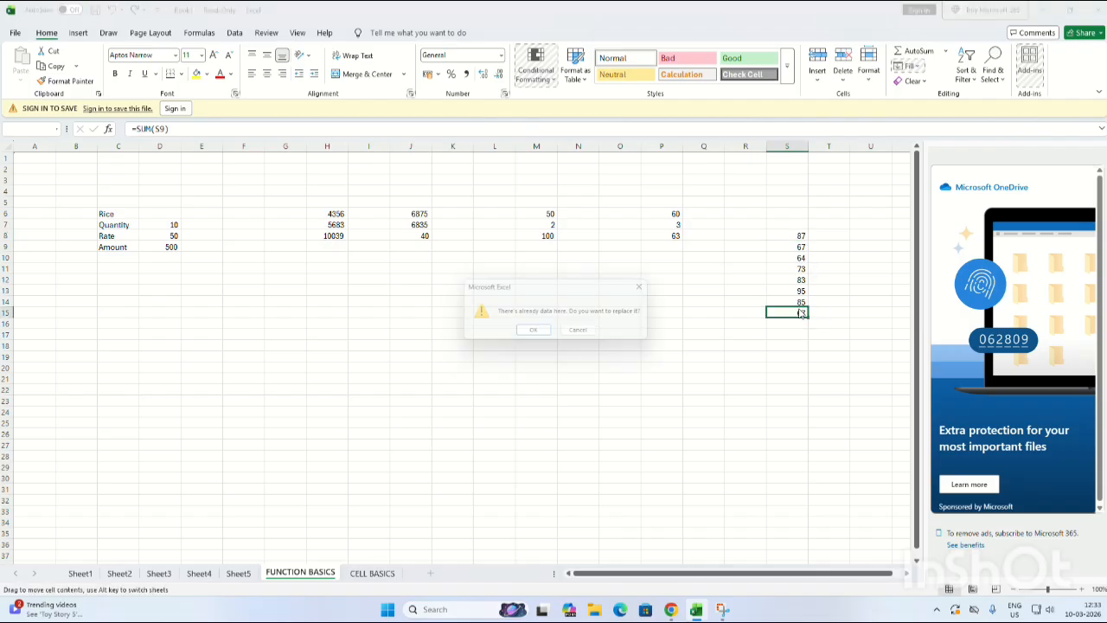
click(536, 333)
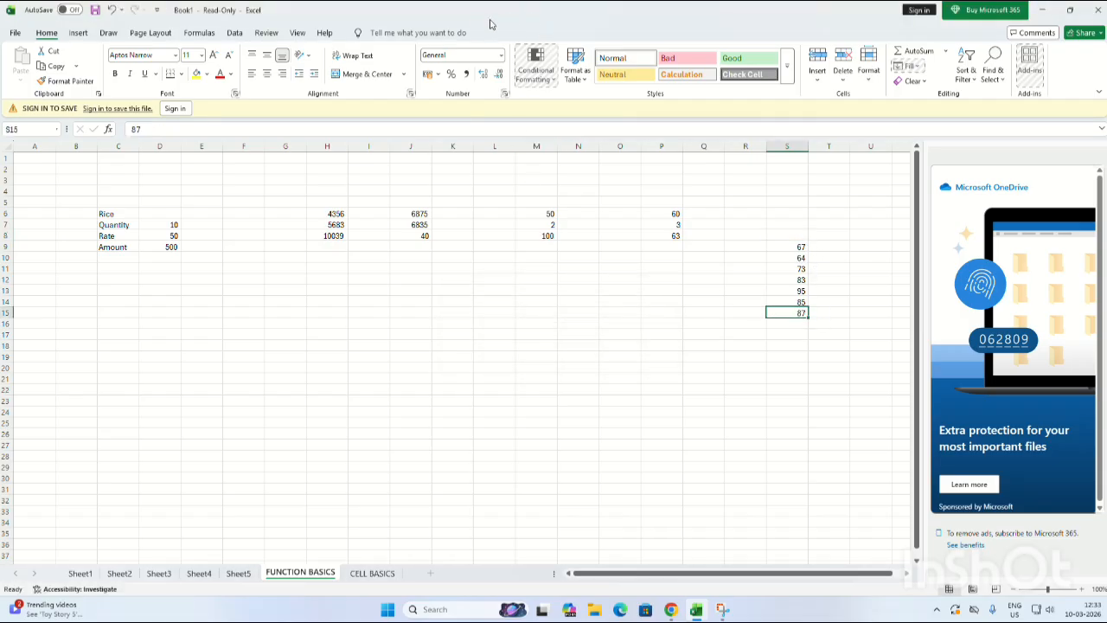
- Clear the formula in S16 and enter the text sum= in its place
click(801, 324)
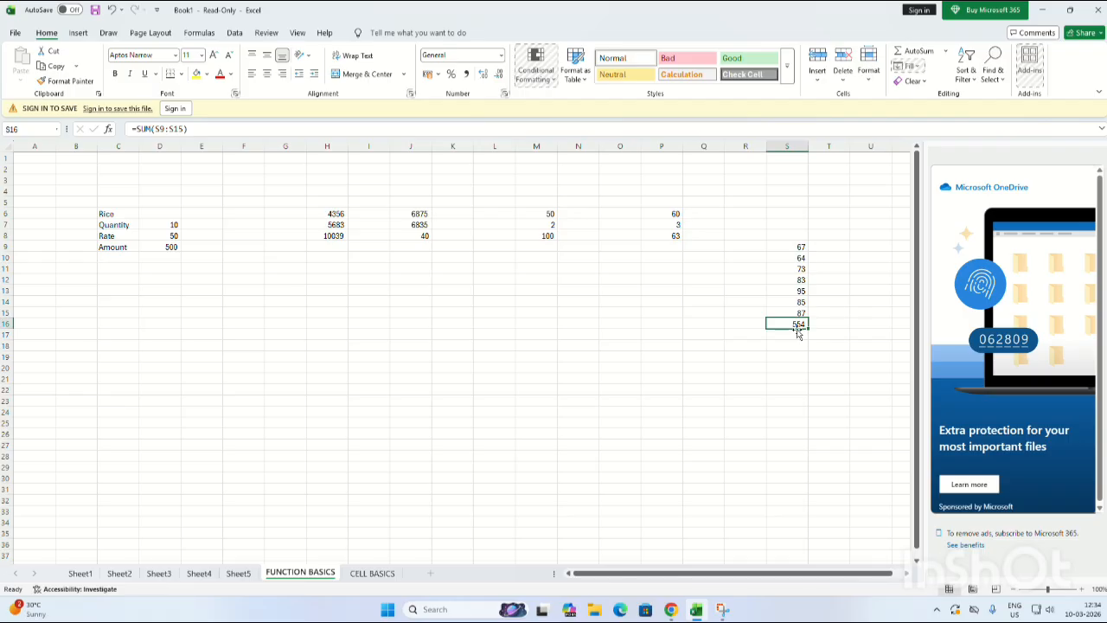
key(BackSpace)
text(sum)
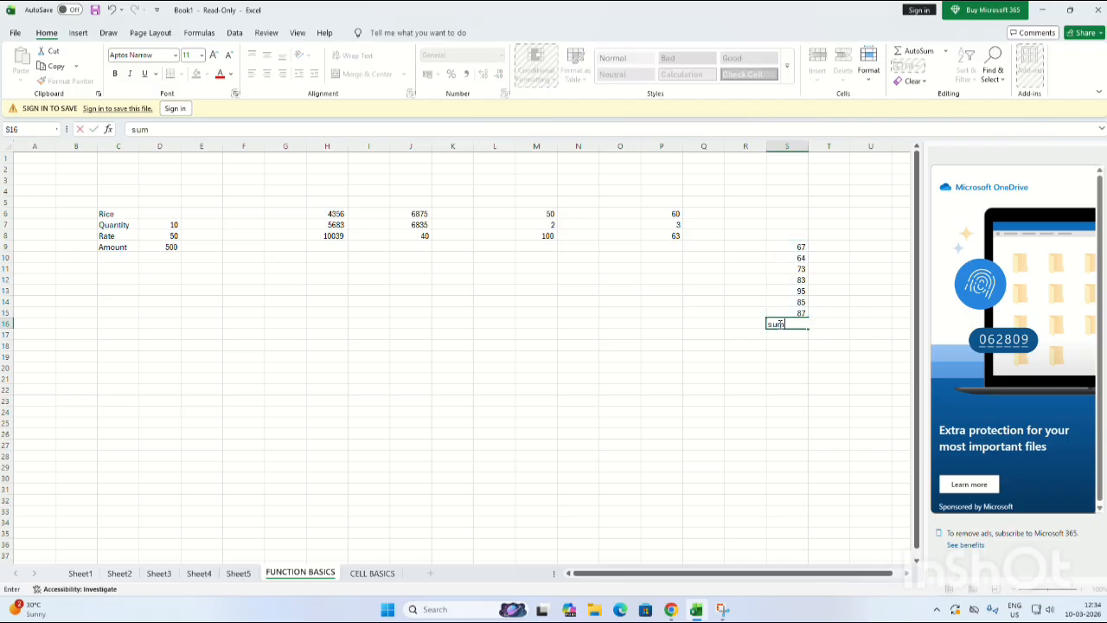
text(=)
right_click(796, 324)
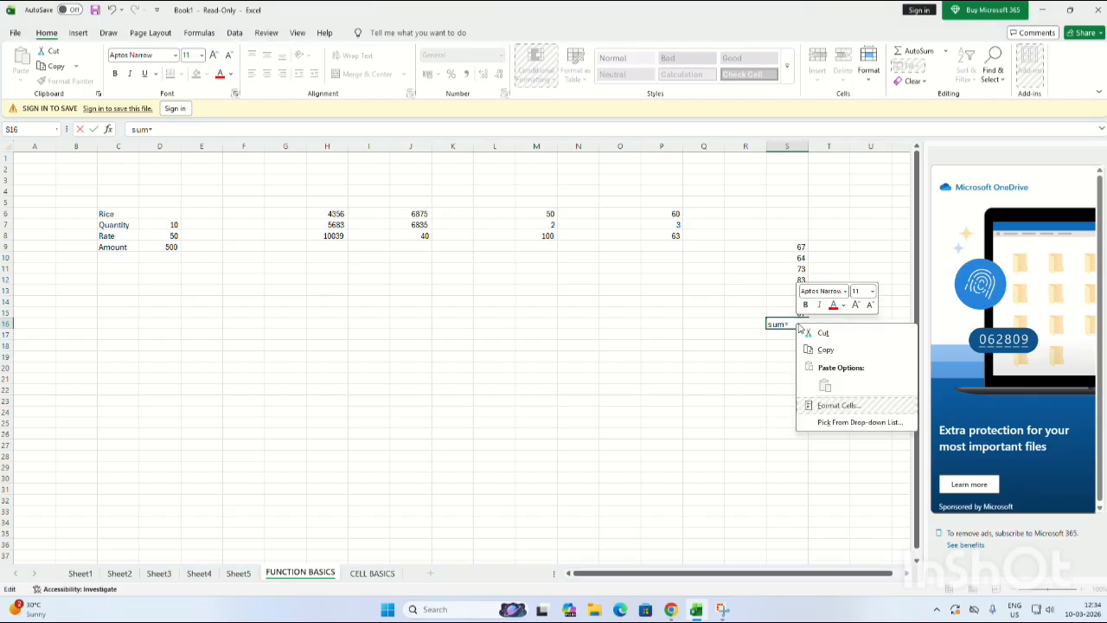
key(Escape)
click(196, 129)
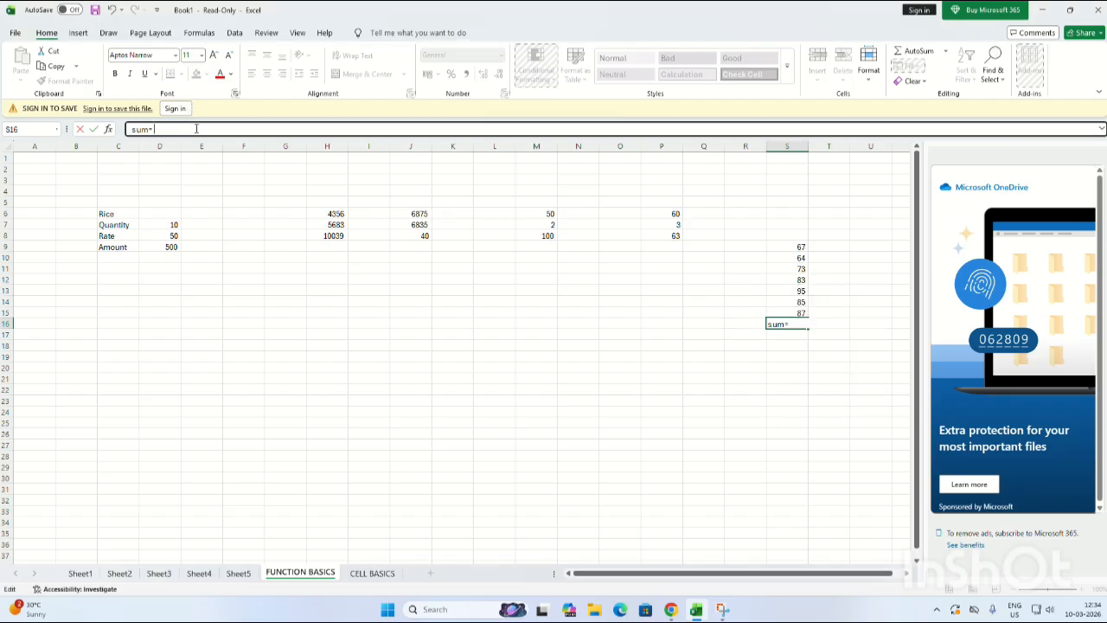
click(788, 323)
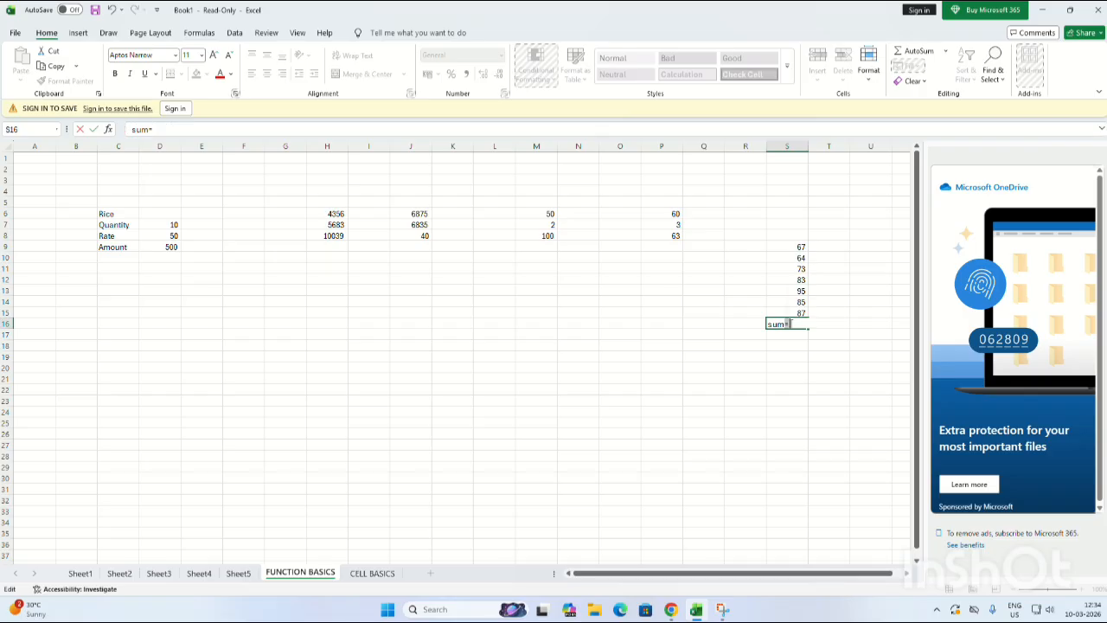
- Fill the value 67 from S9 down the column to S15
click(784, 247)
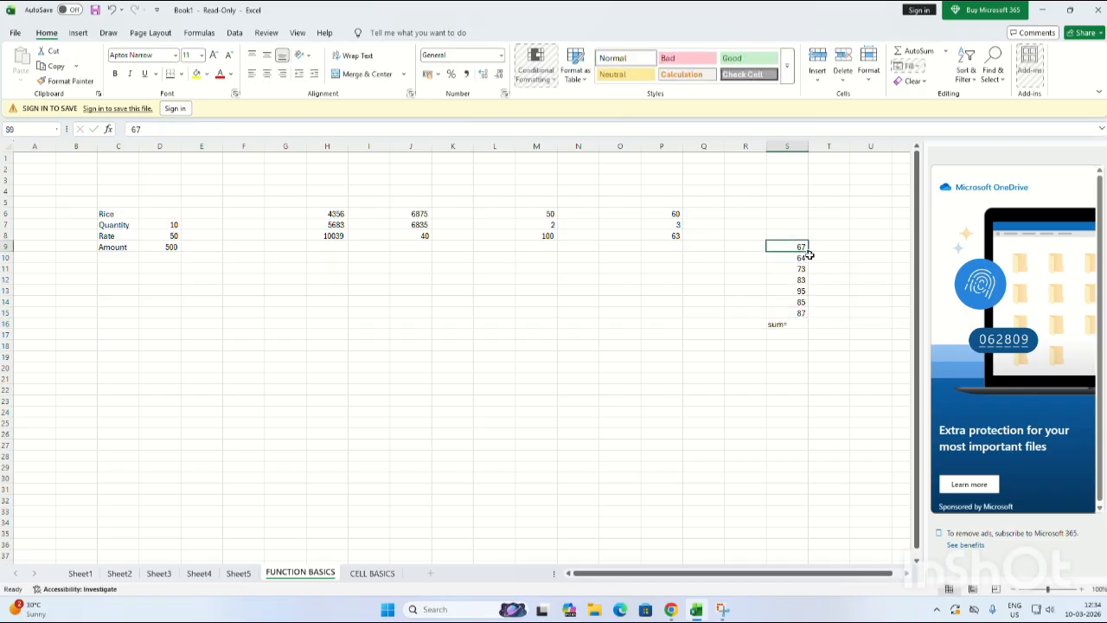
drag(807, 253, 807, 317)
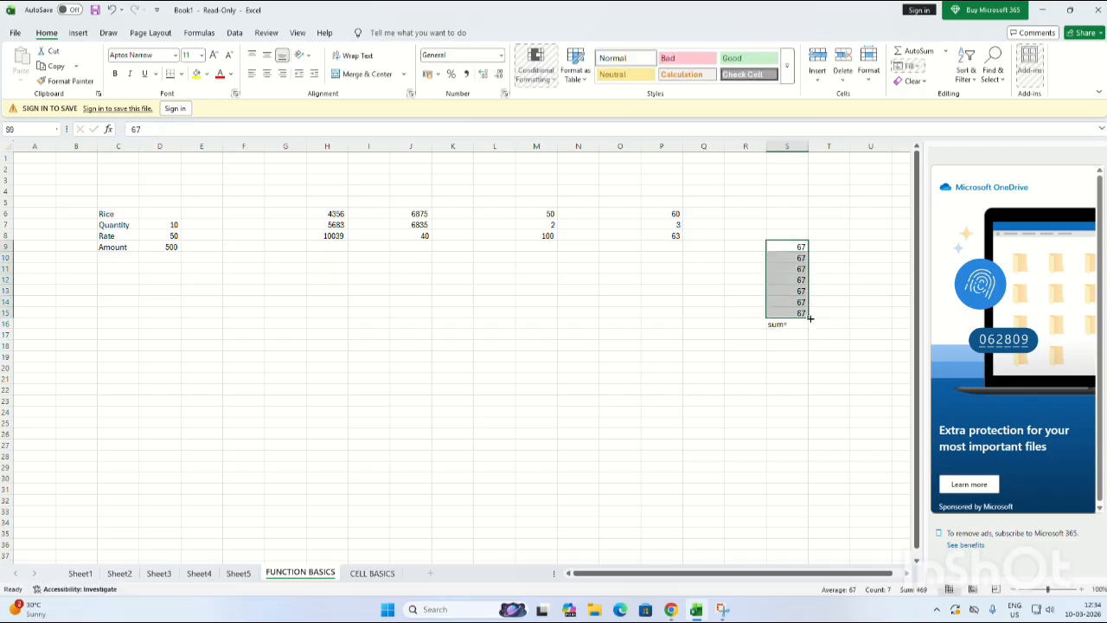
click(793, 283)
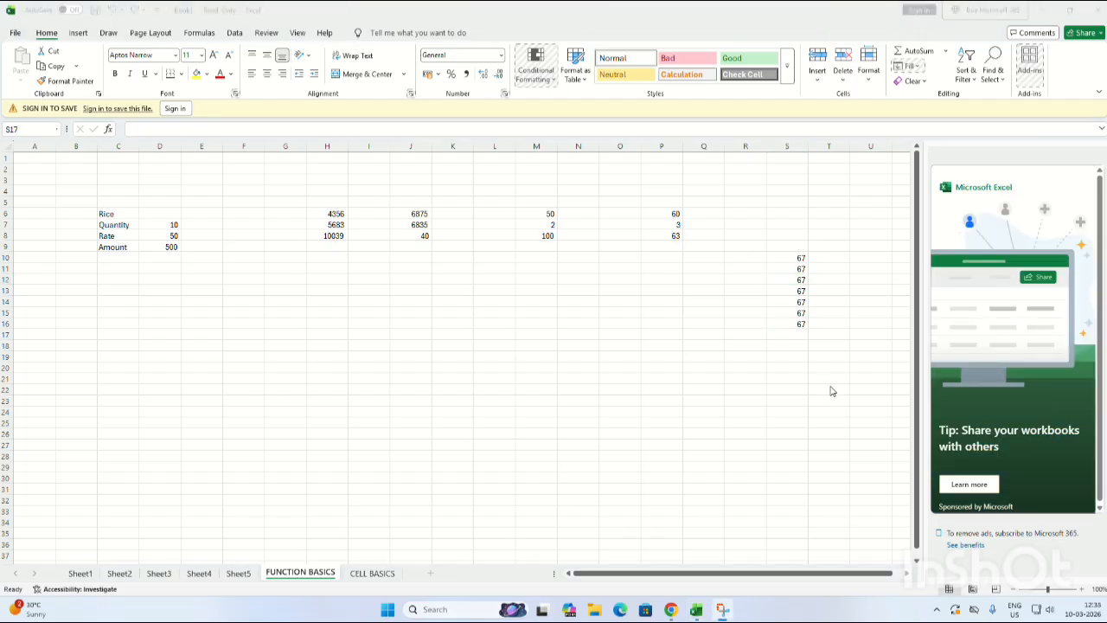
- Write sum= in S17 below the column of 67 values as the start of a total
click(792, 334)
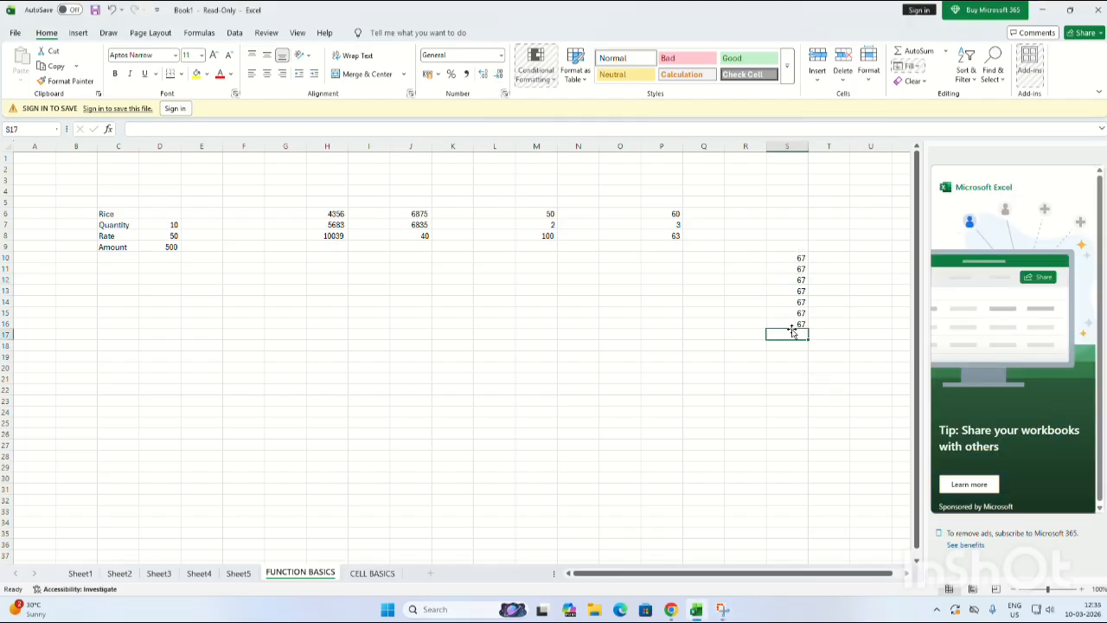
text(sujm)
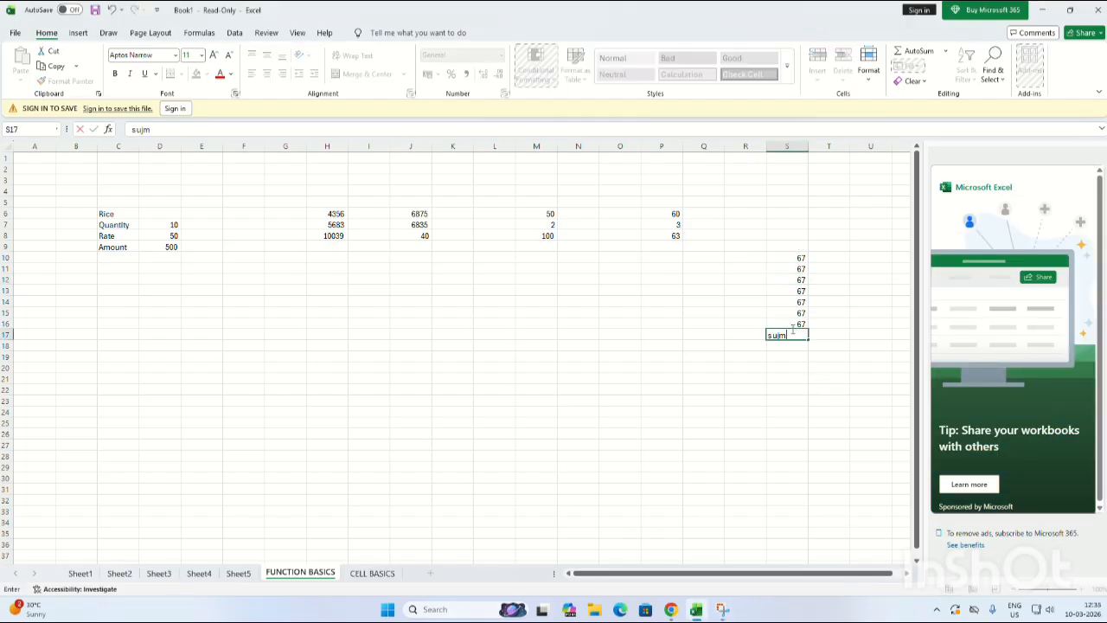
key(BackSpace)
text(m)
right_click(801, 336)
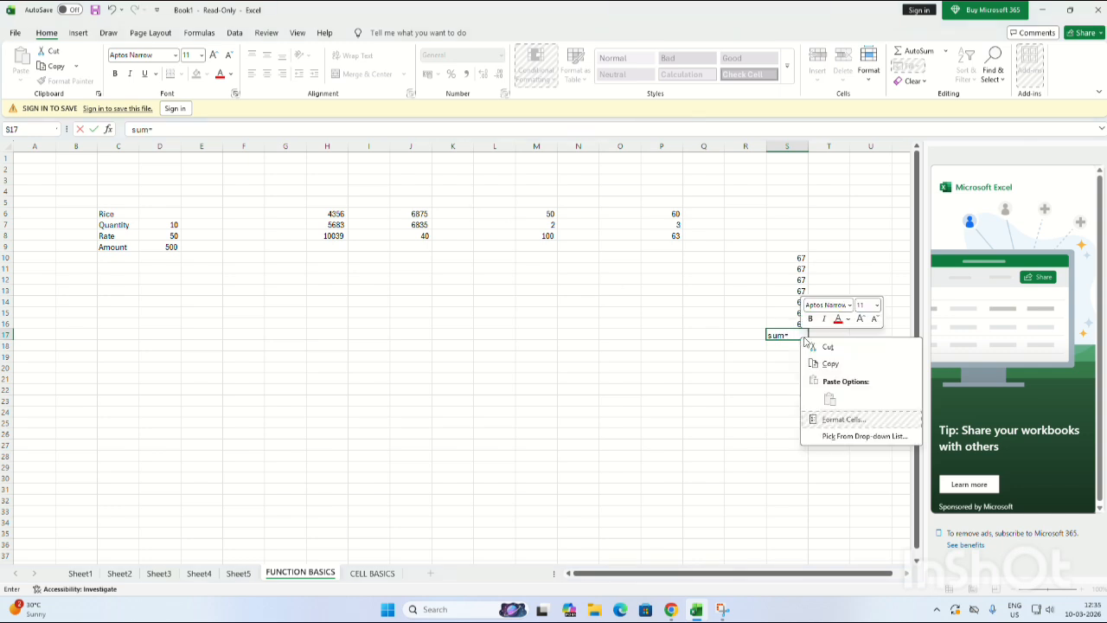
click(787, 343)
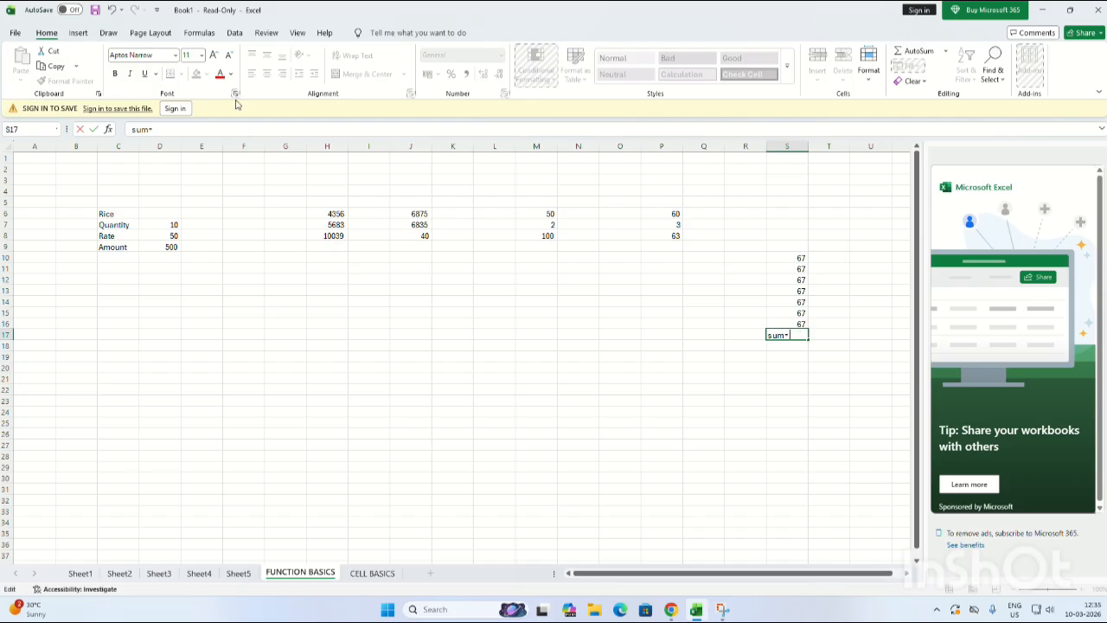
click(191, 128)
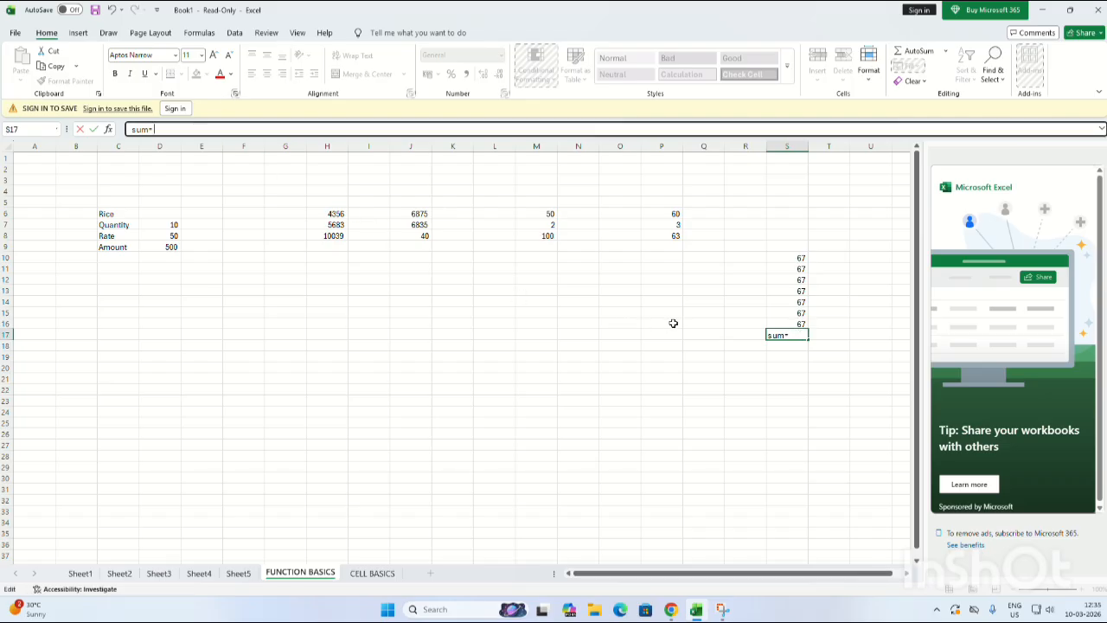